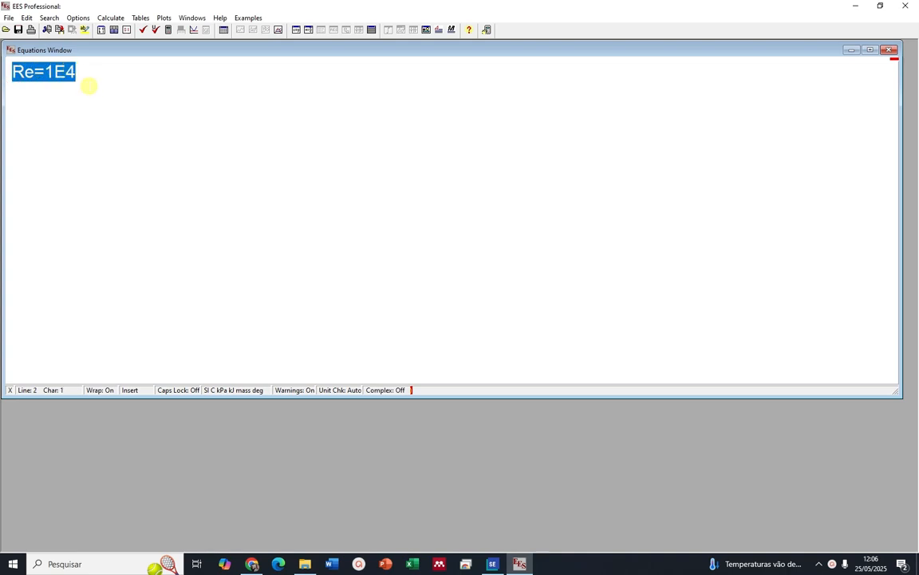
Add the equation Re=(U*rho*x)/mu below Re=1E4 and view both equations in formatted notation
left_click(90, 77)
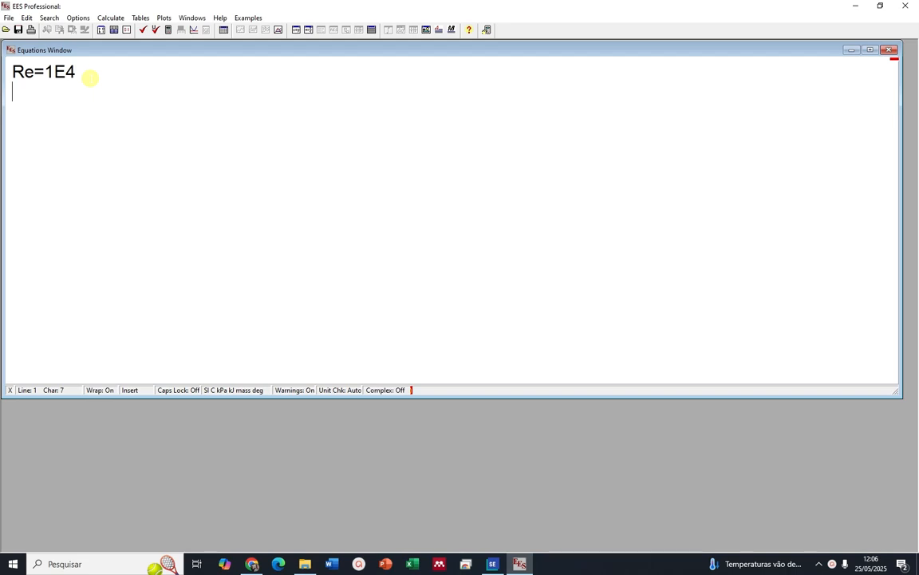
type("Re=U*rho")
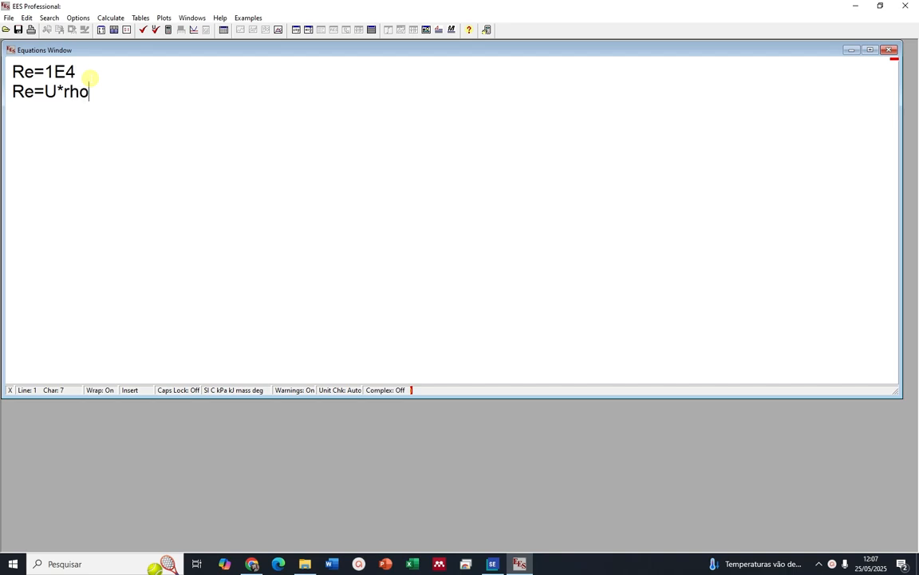
type("*X")
key("BackSpace")
type("x)")
key("Left")
key("Left")
key("Left")
key("Left")
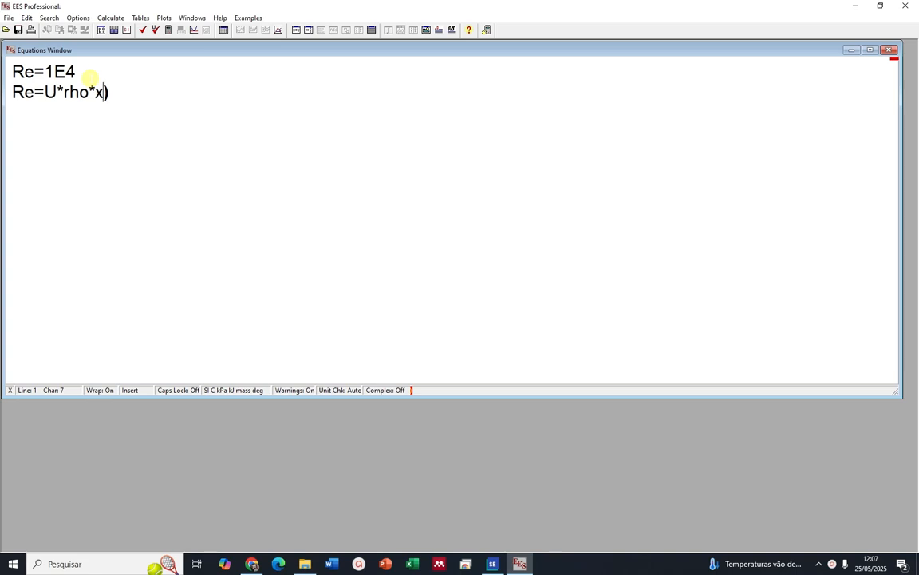
key("Left")
type("(")
key("Right")
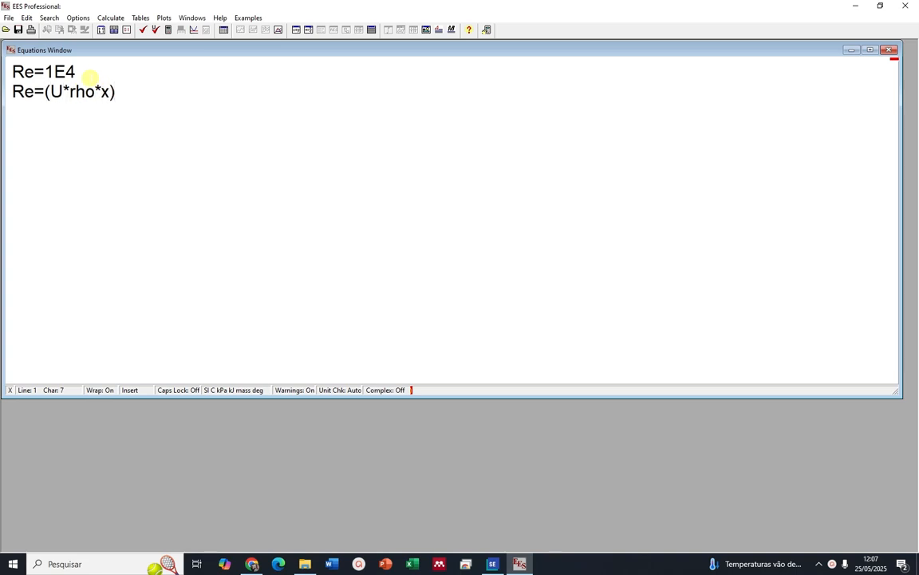
type("mu")
left_click(308, 30)
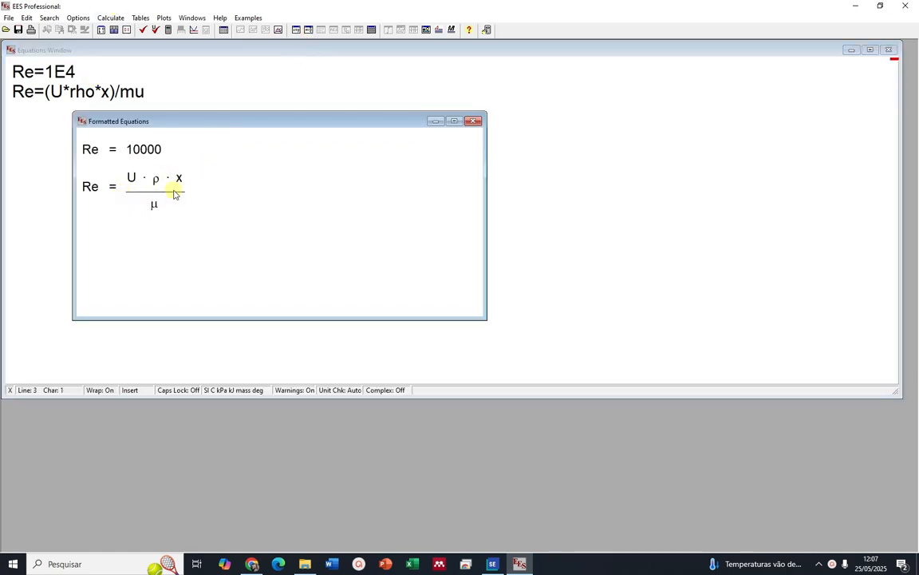
Add the comment "Fluido" on the line below the Reynolds equation
left_click(175, 96)
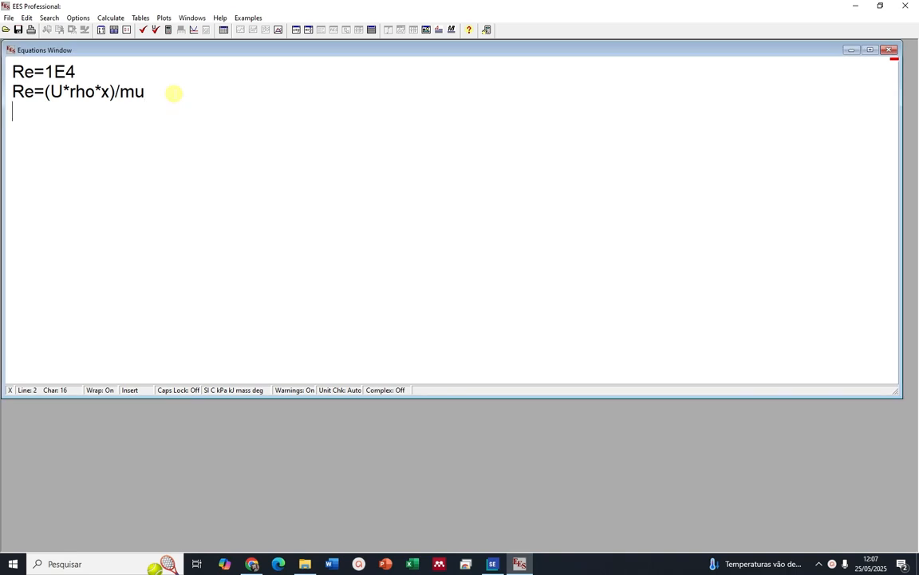
type("\"\"")
key("Left")
type("F")
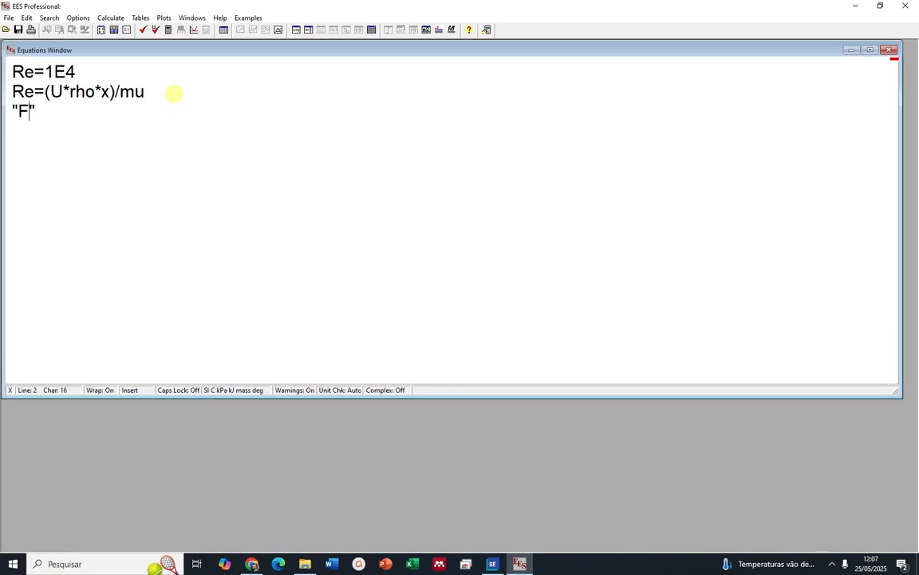
type("luido")
key("Right")
key("Return")
Define the fluid temperature as T=27[C] on the line below the "Fluido" comment
type("T=")
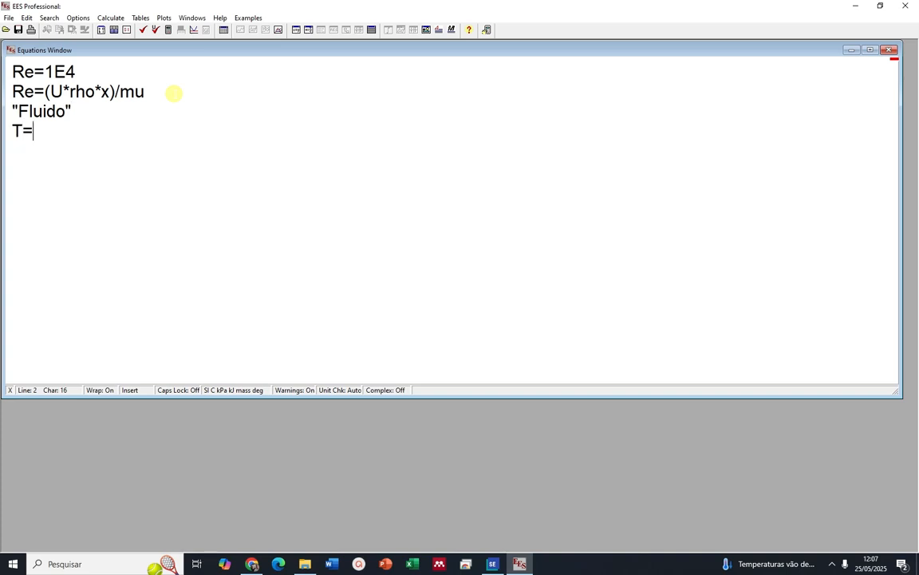
type("27[C]")
key("Return")
Define the fluid pressure as P=101,3[kPa] on the line below the temperature
type("P=")
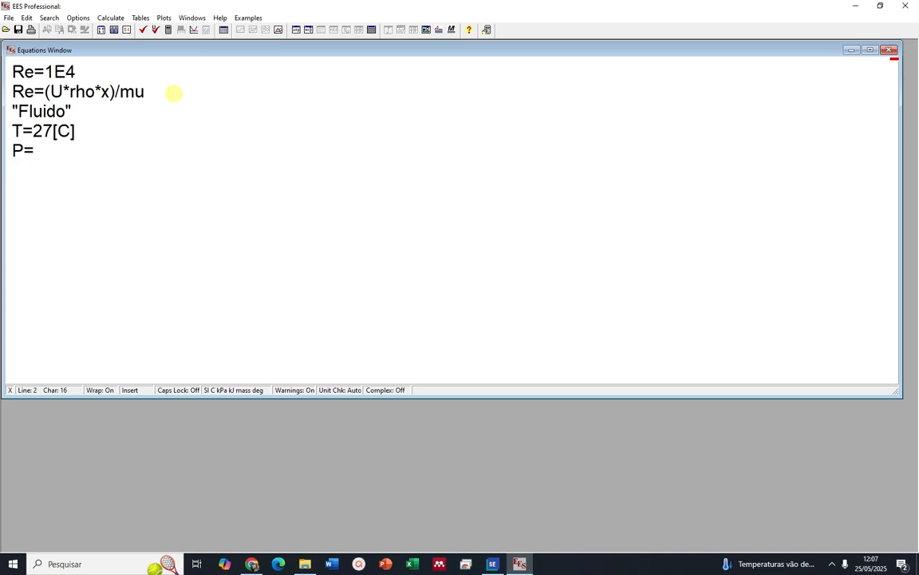
type("101,3[K")
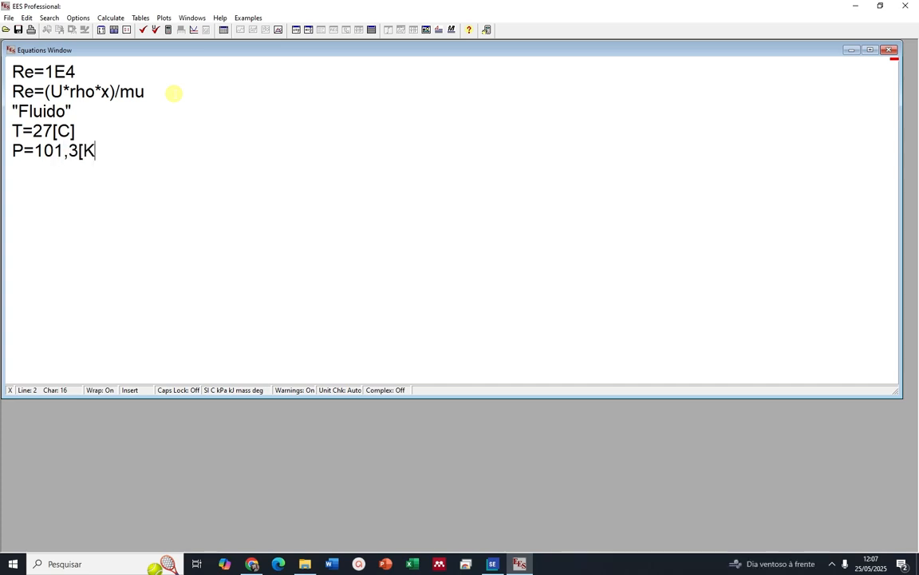
key("BackSpace")
type("kp")
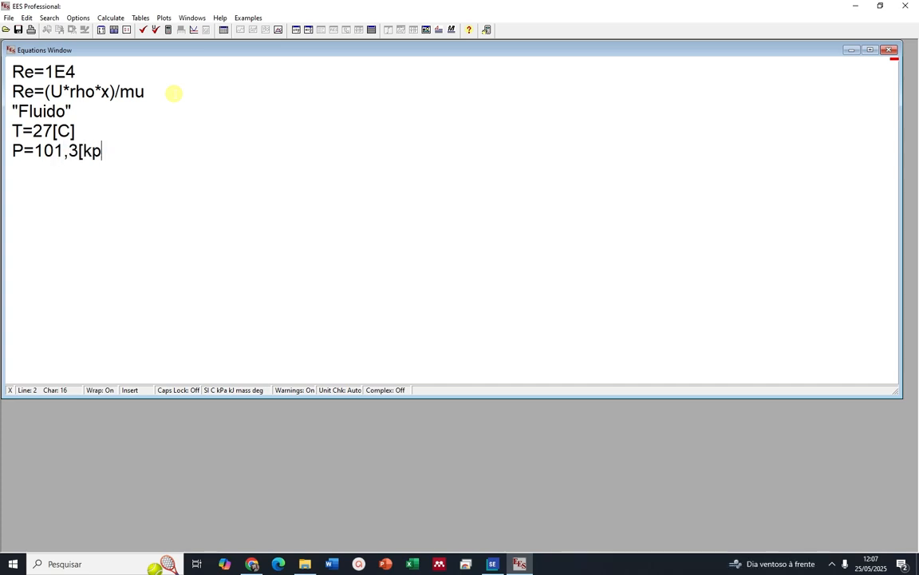
key("BackSpace")
type("Pa]")
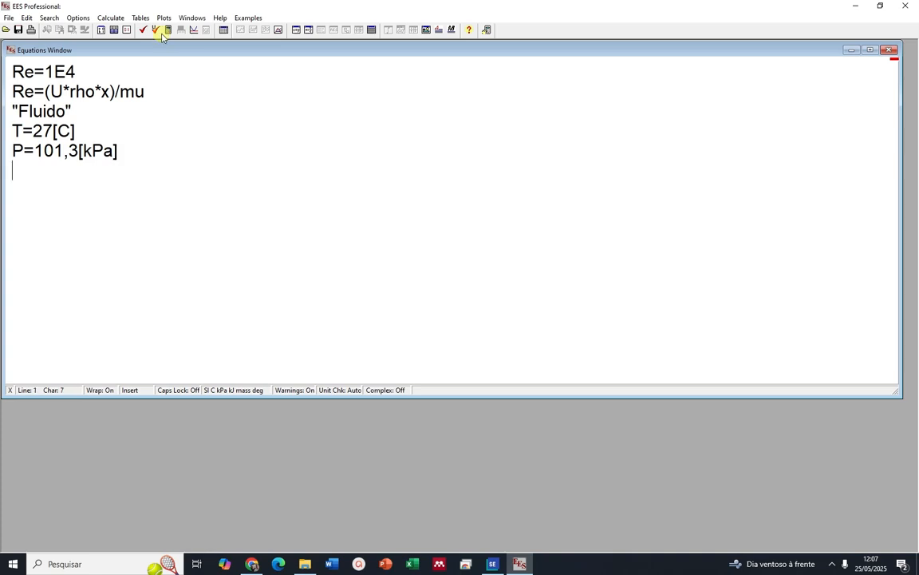
Insert the thermophysical Density function for the real fluid Water, using temperature and pressure, as rho=Density(Water;T=T;P=P)
left_click(114, 29)
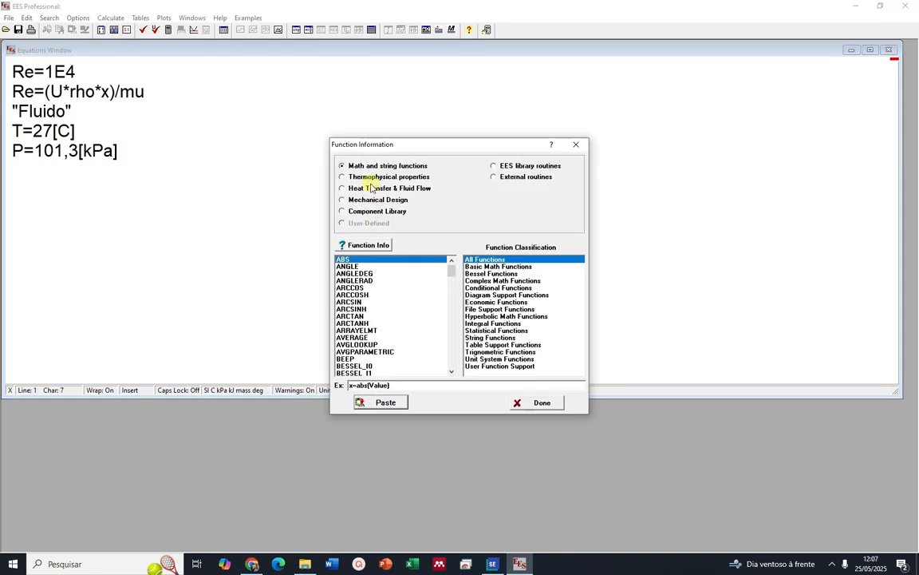
left_click(345, 177)
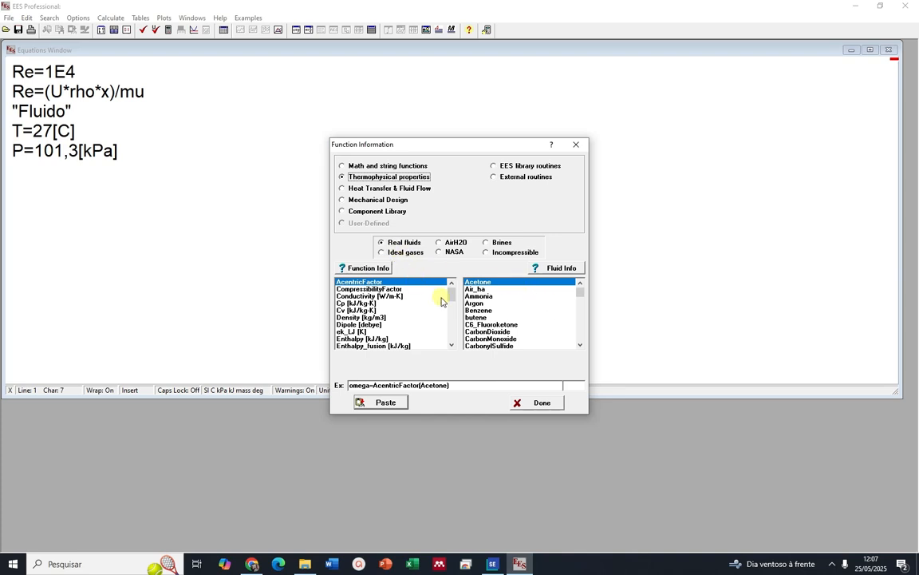
left_click_drag(580, 296, 581, 351)
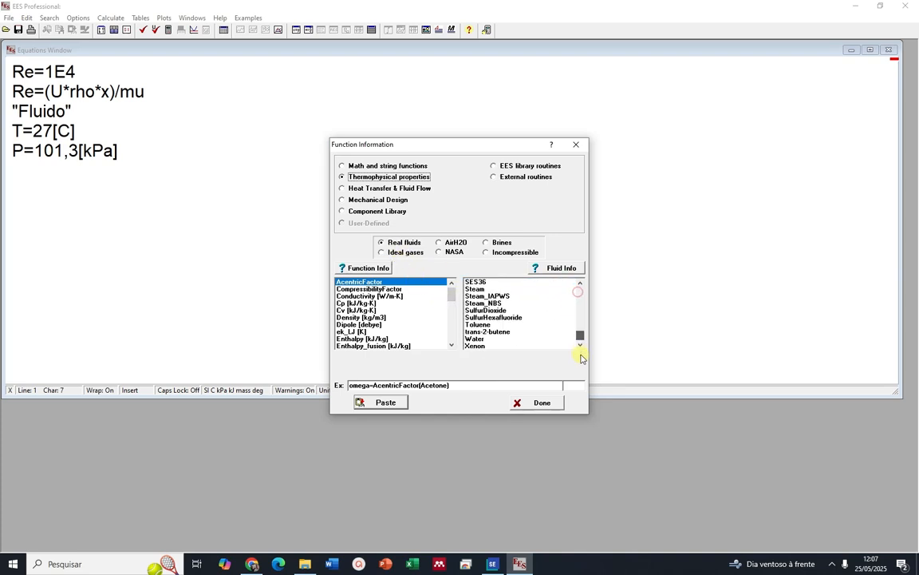
left_click(494, 339)
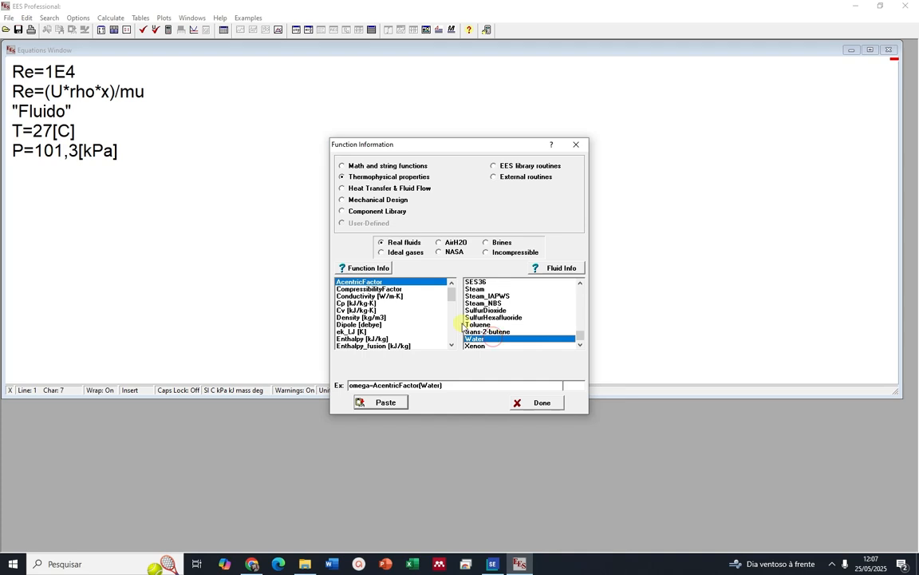
mouse_move(453, 300)
left_mouse_down()
mouse_move(456, 328)
mouse_move(460, 299)
left_mouse_up()
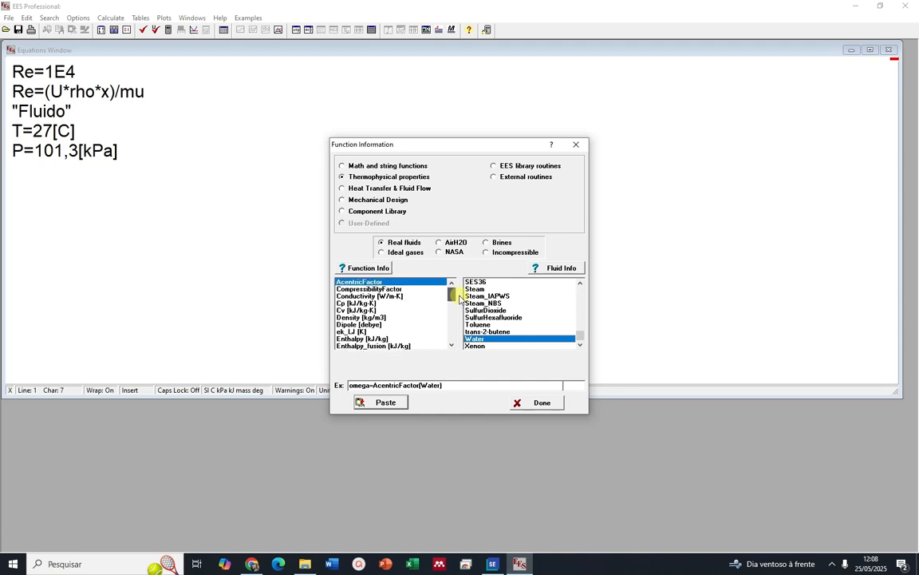
left_click(361, 316)
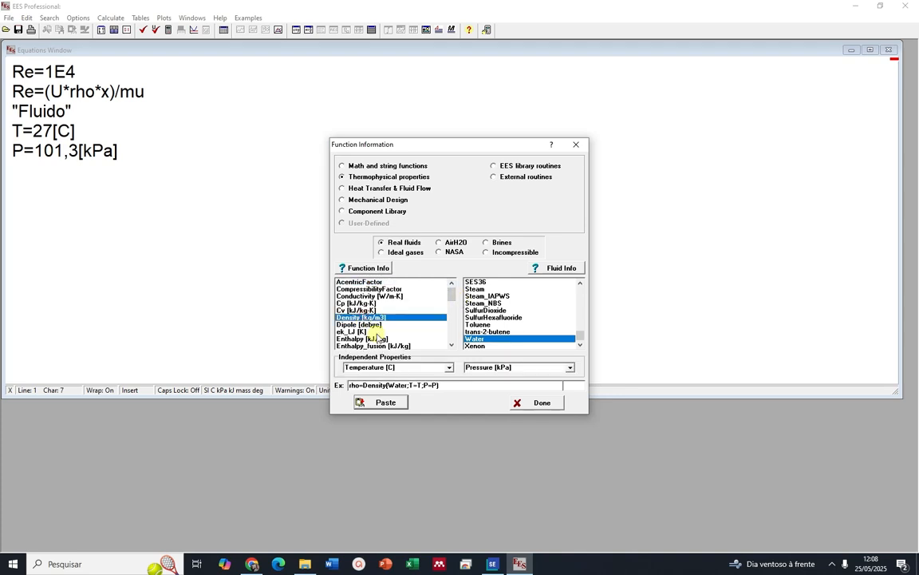
left_click(372, 403)
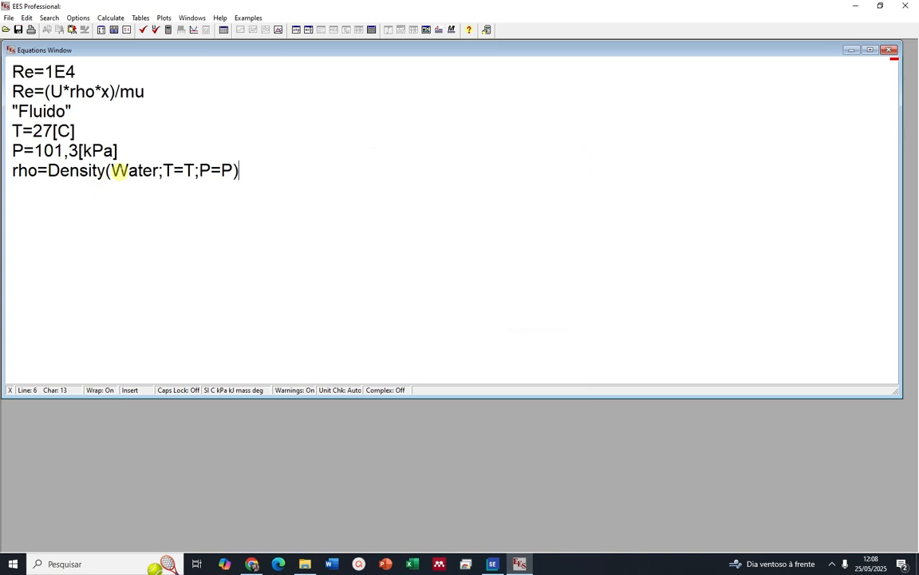
Insert the Viscosity function for Water below the density line as mu=Viscosity(Water;T=T;P=P)
double_click(188, 170)
left_click(223, 170)
left_click(244, 170)
left_click(115, 30)
scroll(447, 296, "down", 6)
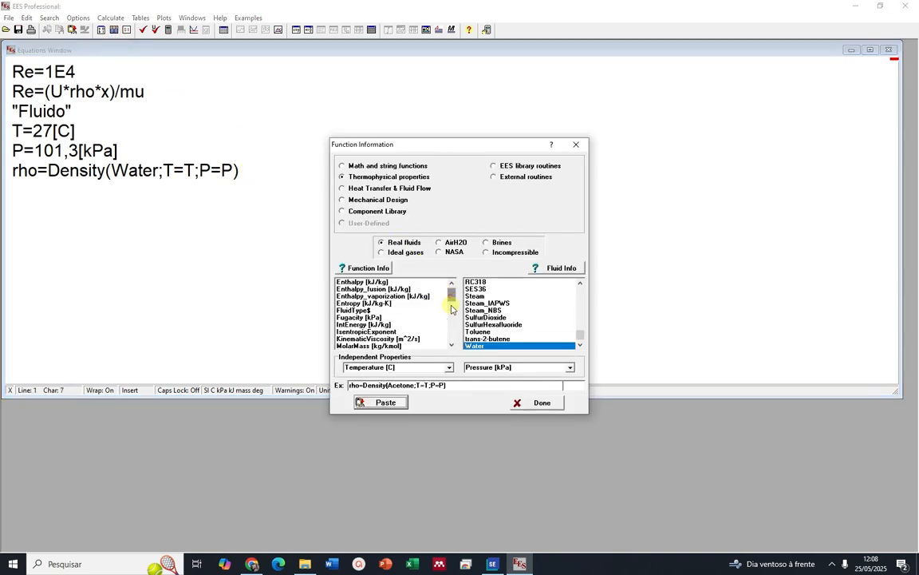
left_click(361, 345)
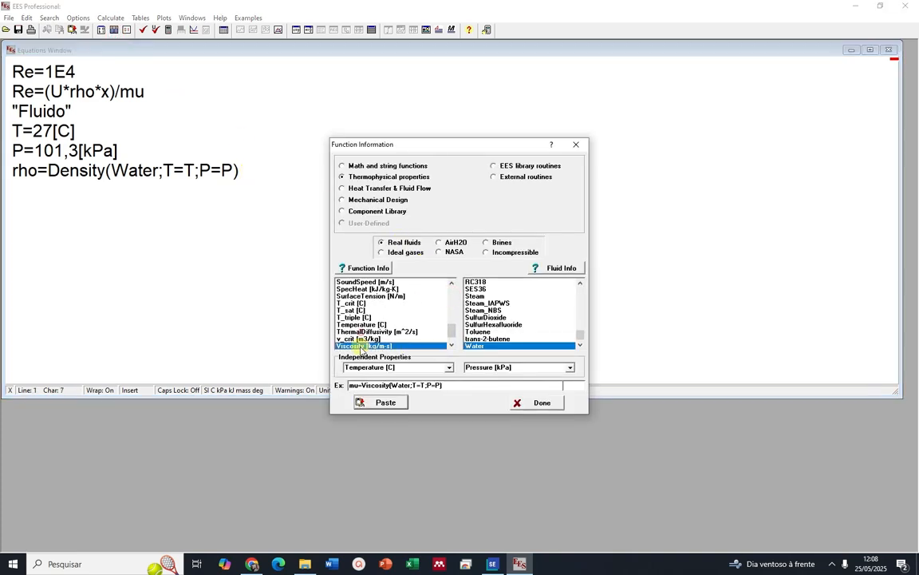
left_click(386, 402)
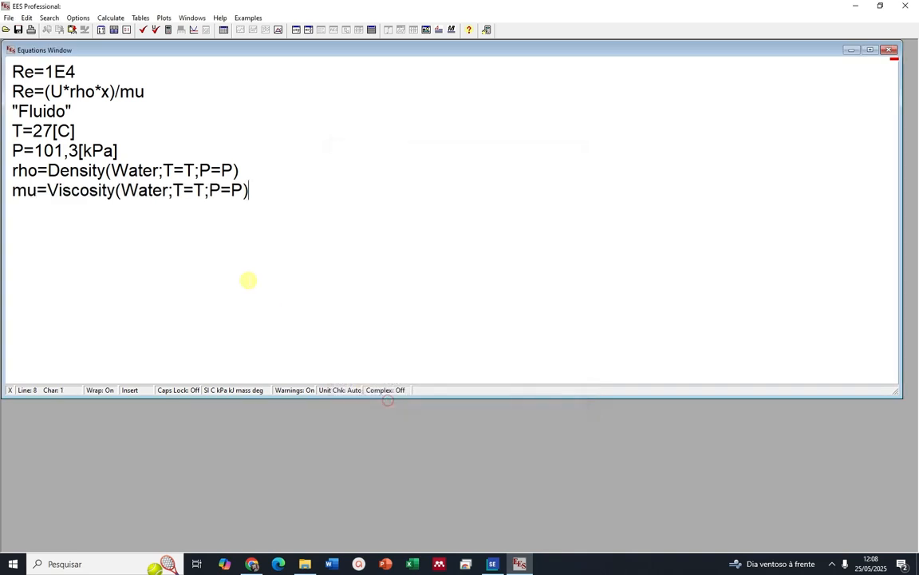
Try to solve the equation set, declining the debug information
left_click(167, 32)
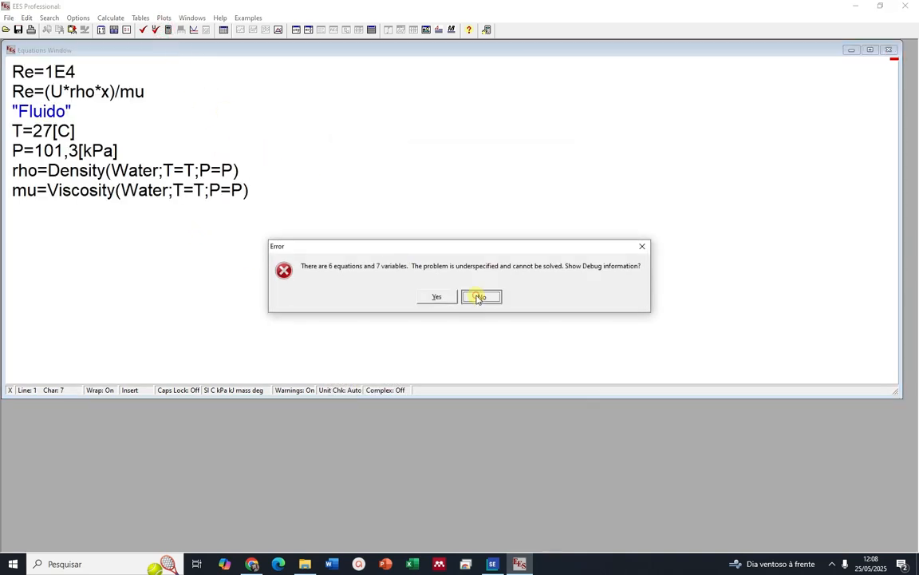
left_click(480, 297)
left_click(150, 129)
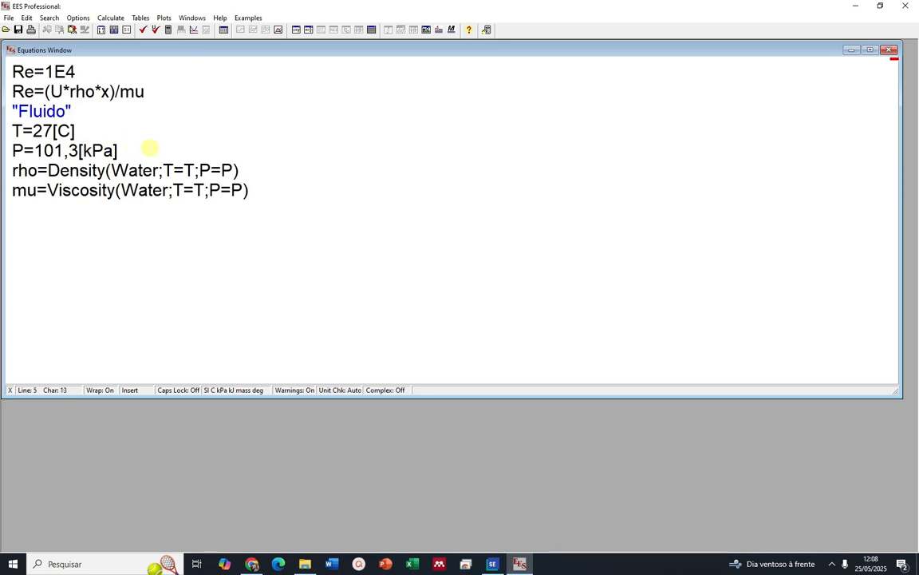
left_click(171, 147)
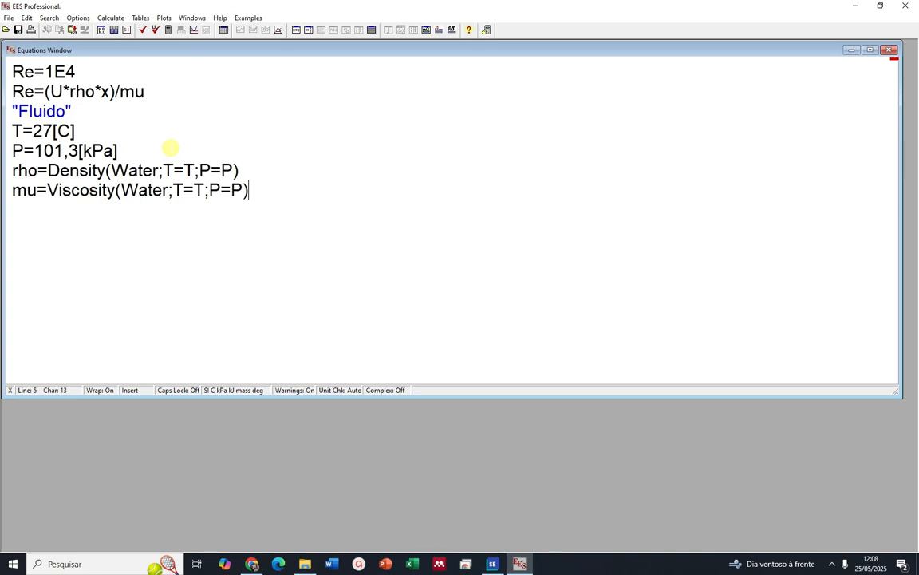
Comment out the equation Re=(U*rho*x)/mu, solve the remaining equations, and close the solution
left_click_drag(13, 91, 148, 86)
right_click(134, 95)
left_click(155, 104)
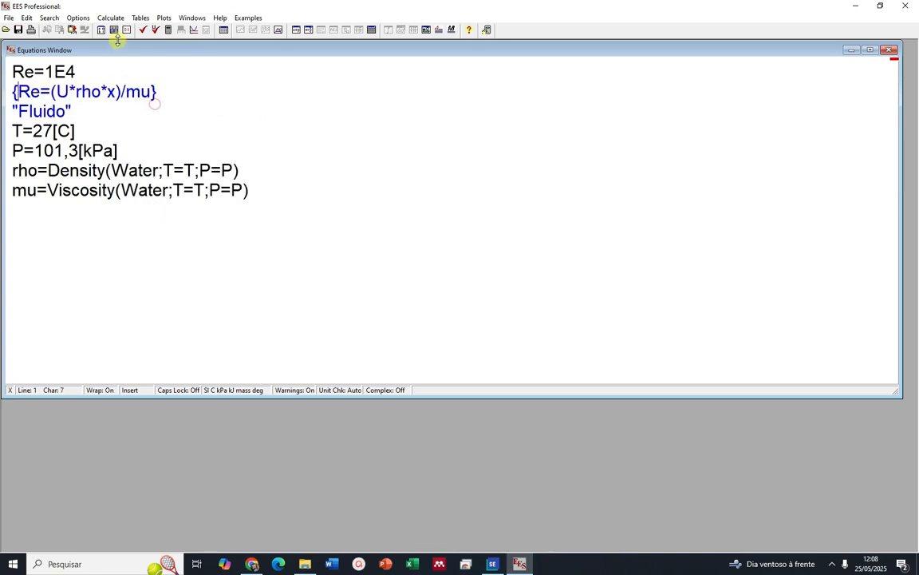
left_click(167, 31)
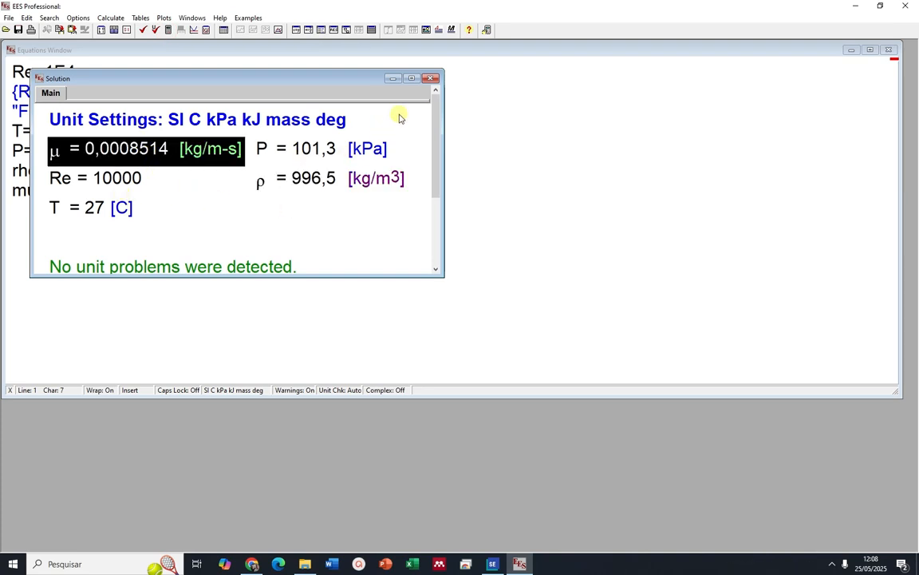
left_click(431, 79)
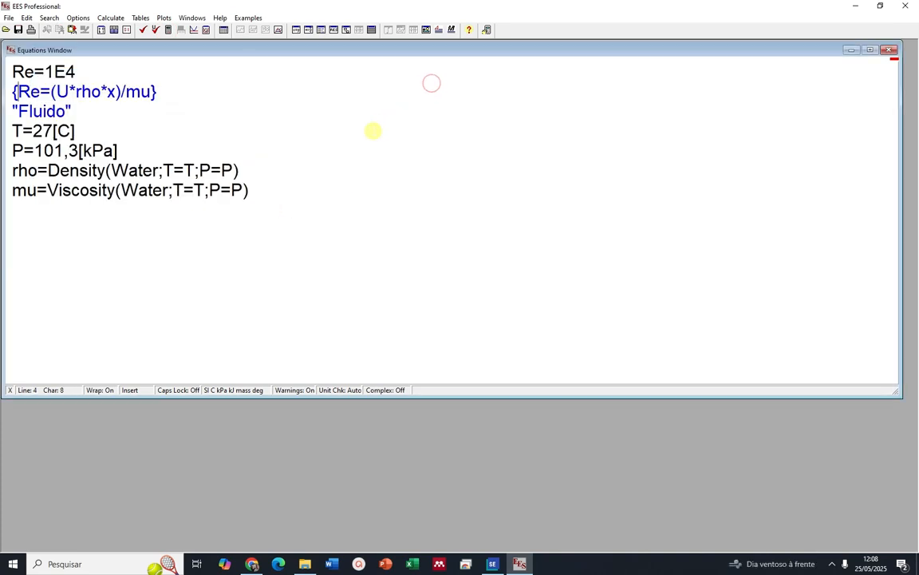
Define the length as x=0,5[m] below the commented-out Reynolds equation, followed by a blank line
left_click(198, 96)
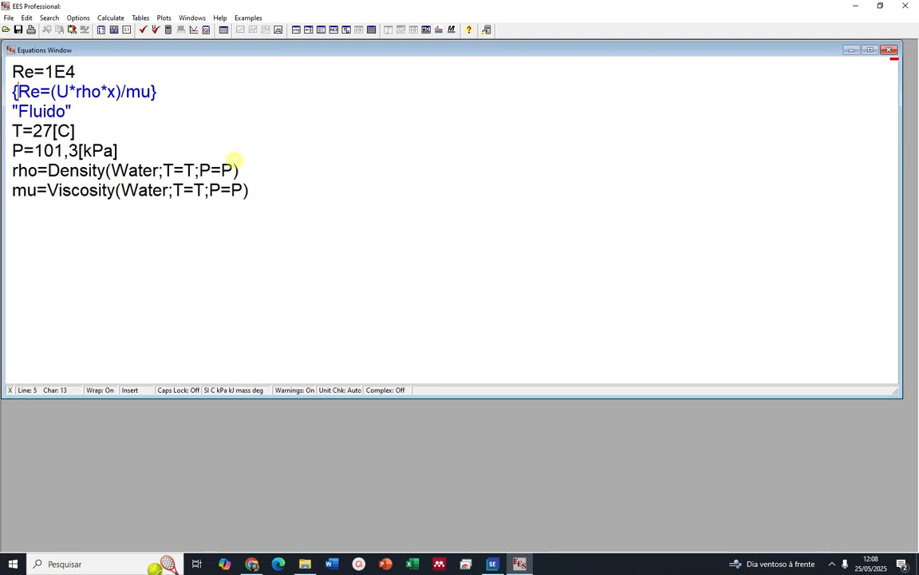
left_click(204, 105)
left_click(202, 97)
key("Return")
type("x=")
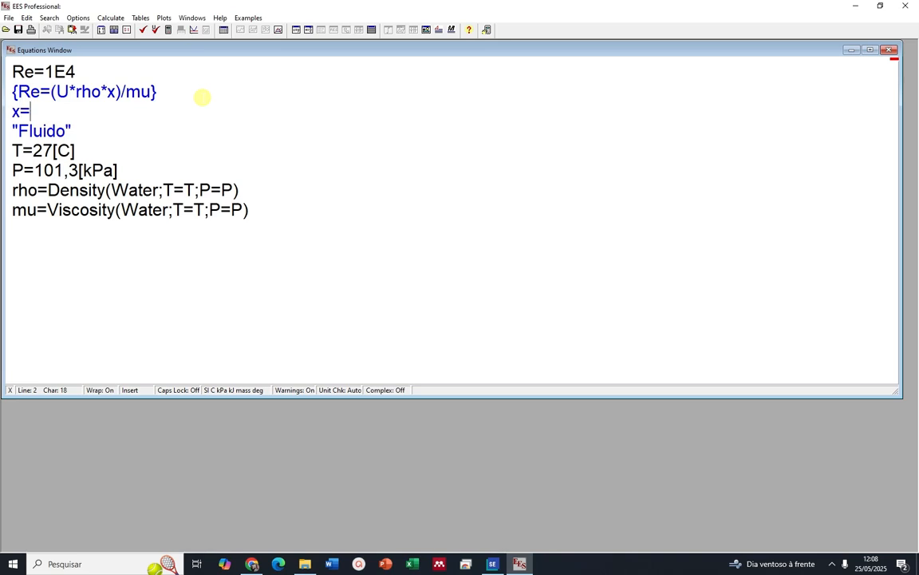
type("0,5[m]")
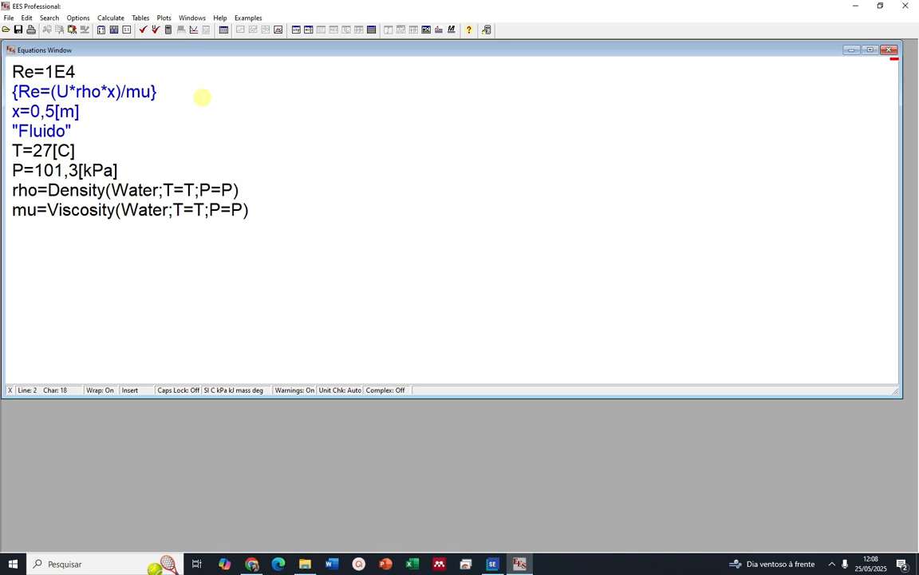
key("Return")
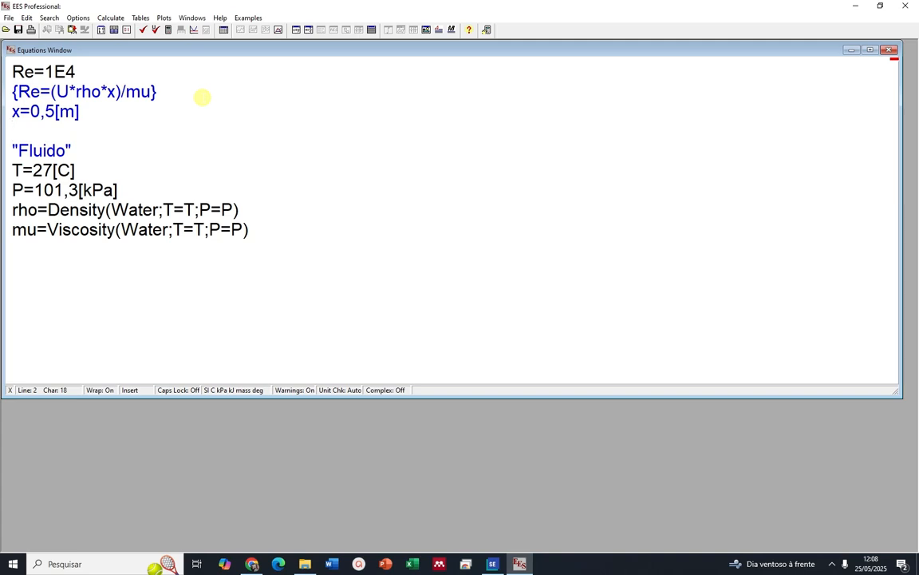
Uncomment the equation Re=(U*rho*x)/mu and solve the full equation set for the velocity U
left_click_drag(169, 88, 14, 95)
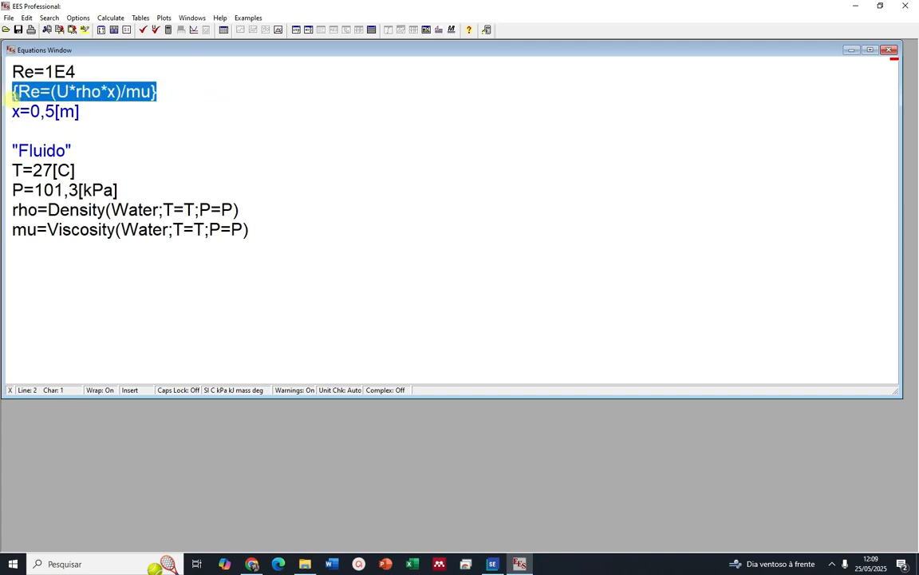
right_click(13, 96)
left_click(40, 101)
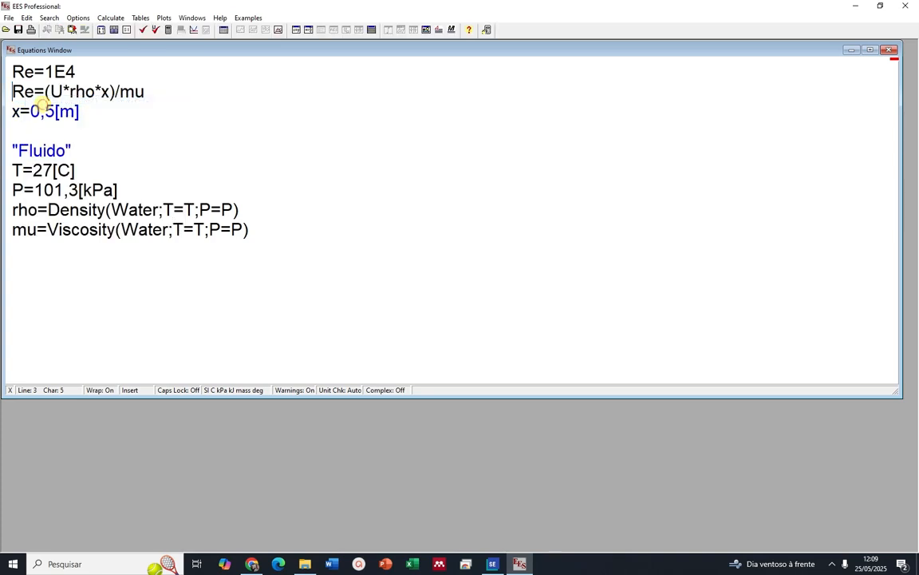
double_click(55, 90)
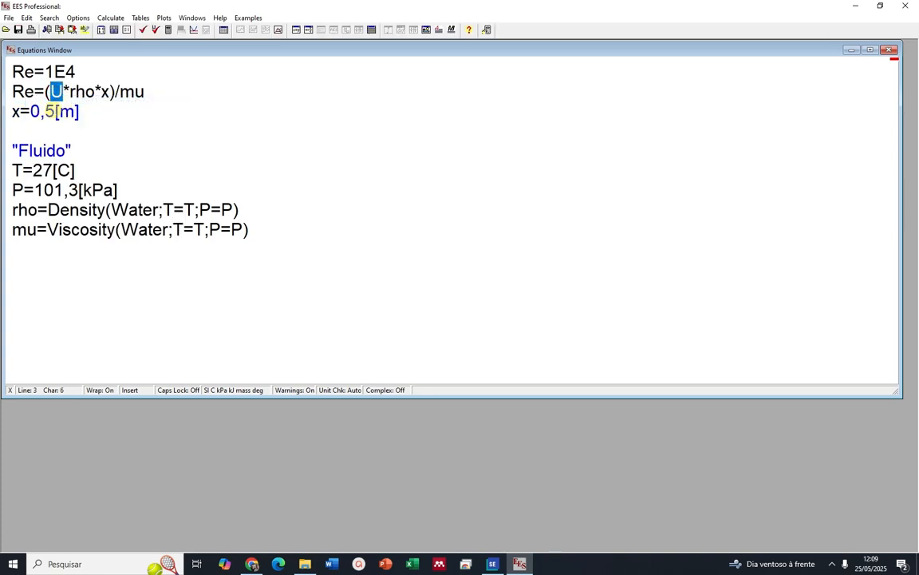
left_click(169, 31)
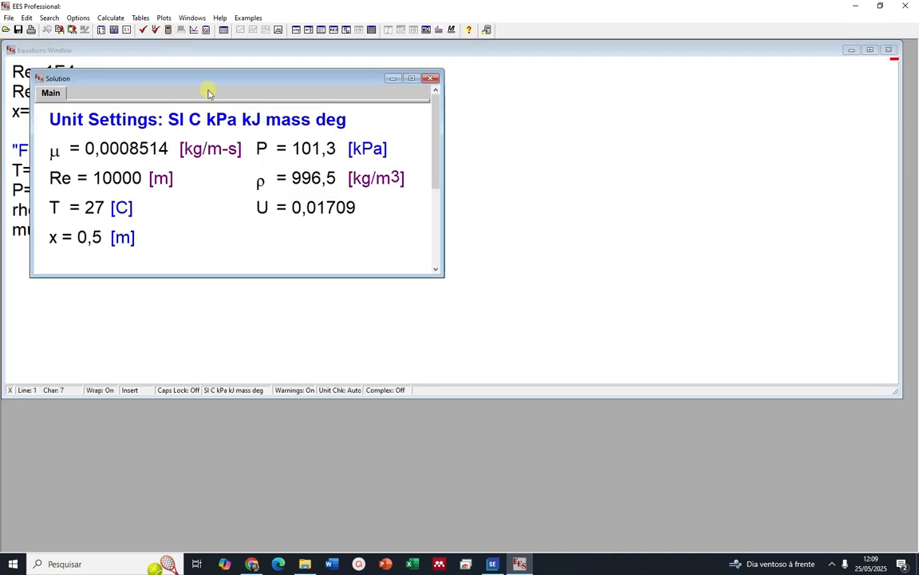
Move the solution aside, close it, and define the velocity as U=0,02[m/s] on a new line below the length x
left_click_drag(205, 80, 437, 112)
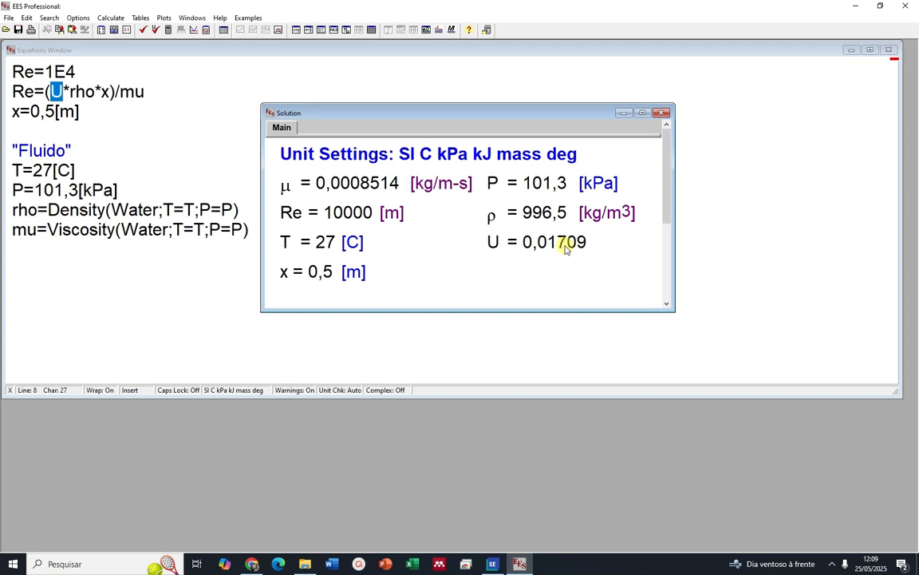
left_click(118, 189)
left_click(73, 91)
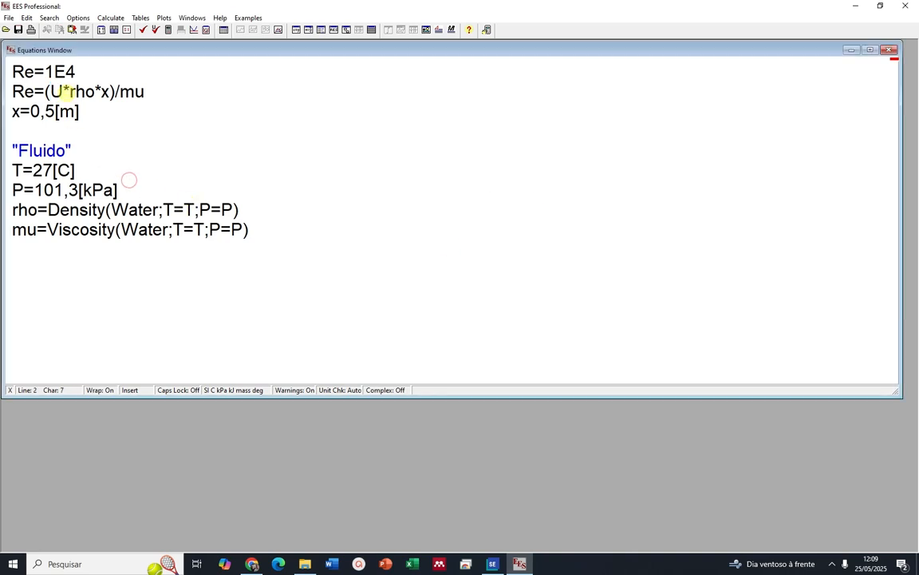
left_click(93, 117)
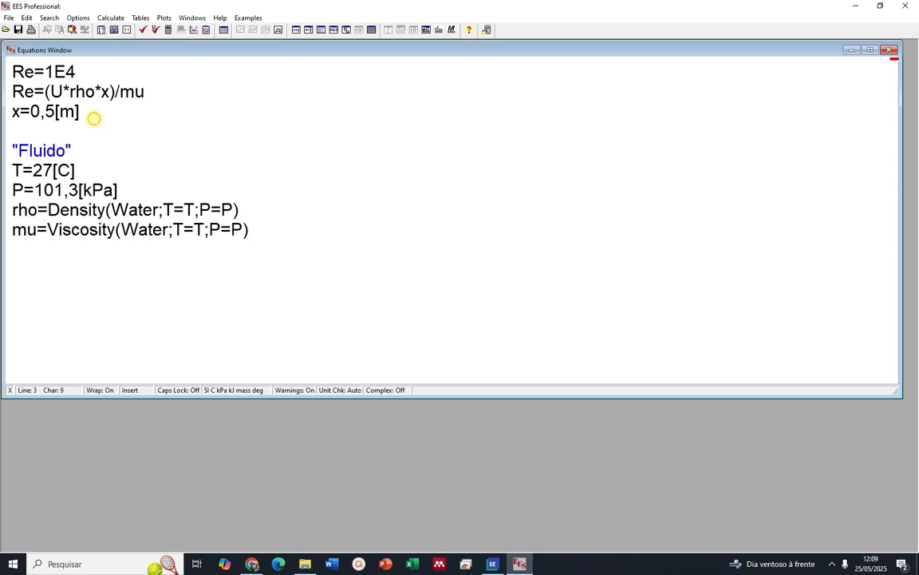
key("Return")
type("U=")
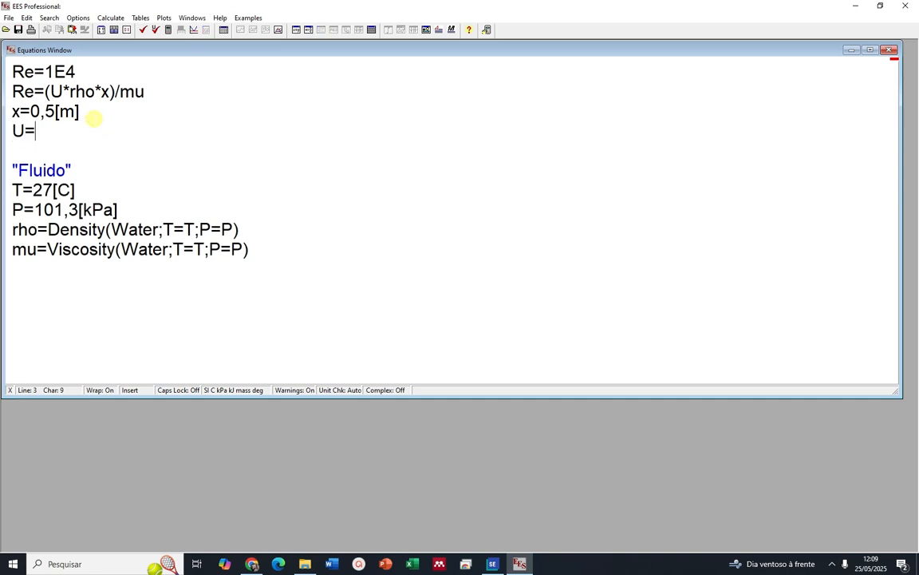
type("0,02[m")
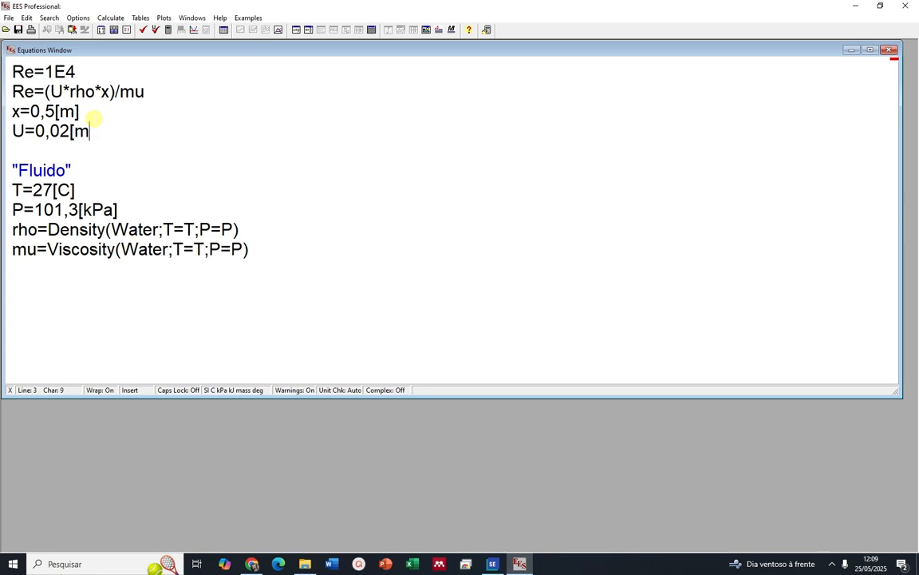
type("/s]")
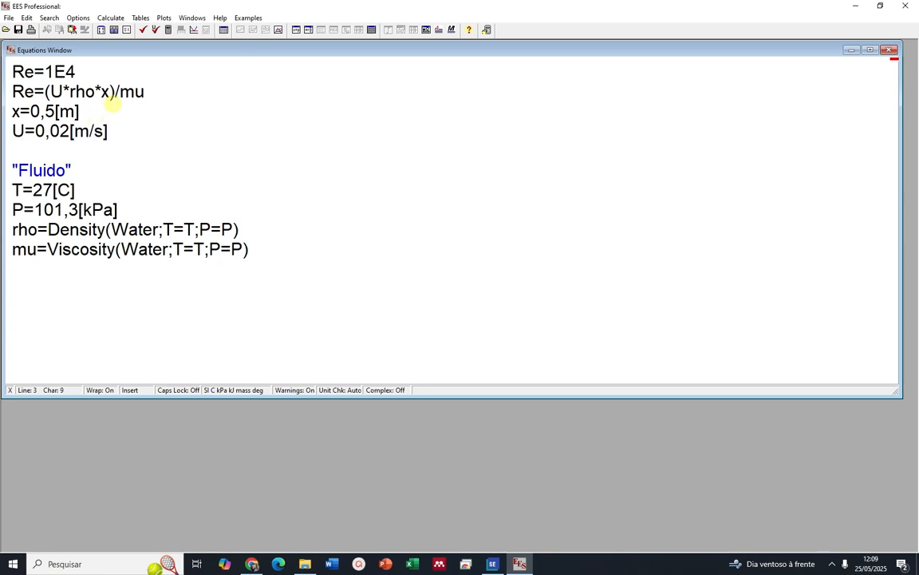
Comment out Re=1E4, solve the equation set for the Reynolds number, and close the solution
left_click_drag(90, 73, 13, 72)
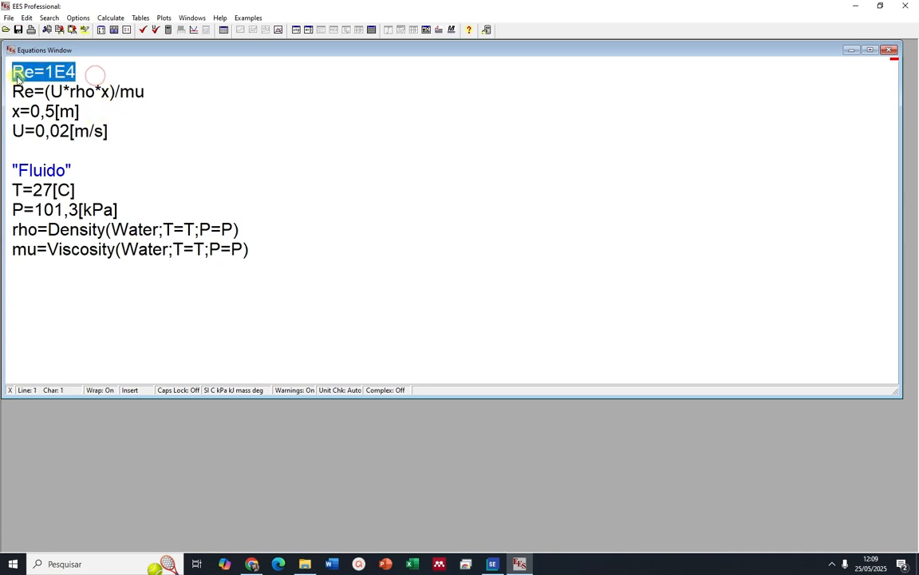
right_click(24, 75)
left_click(37, 80)
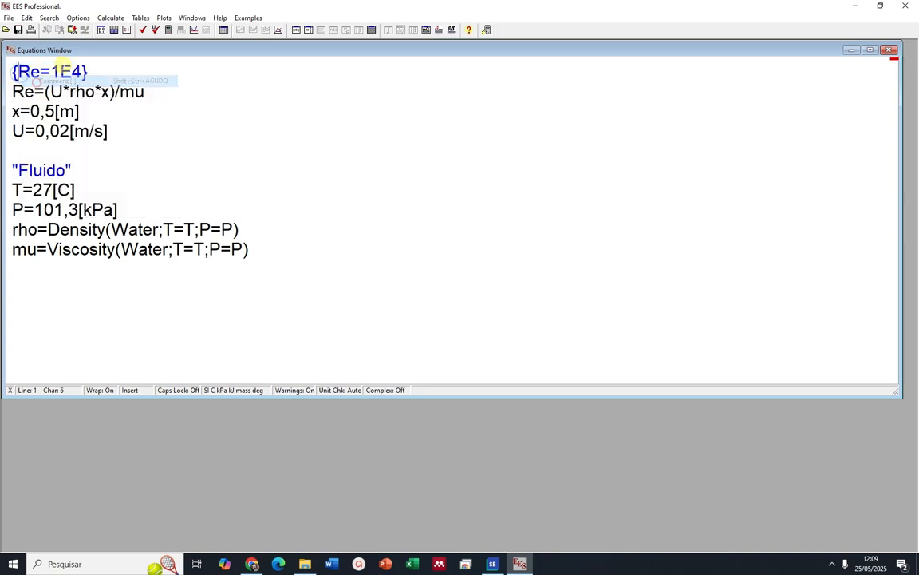
left_click(156, 29)
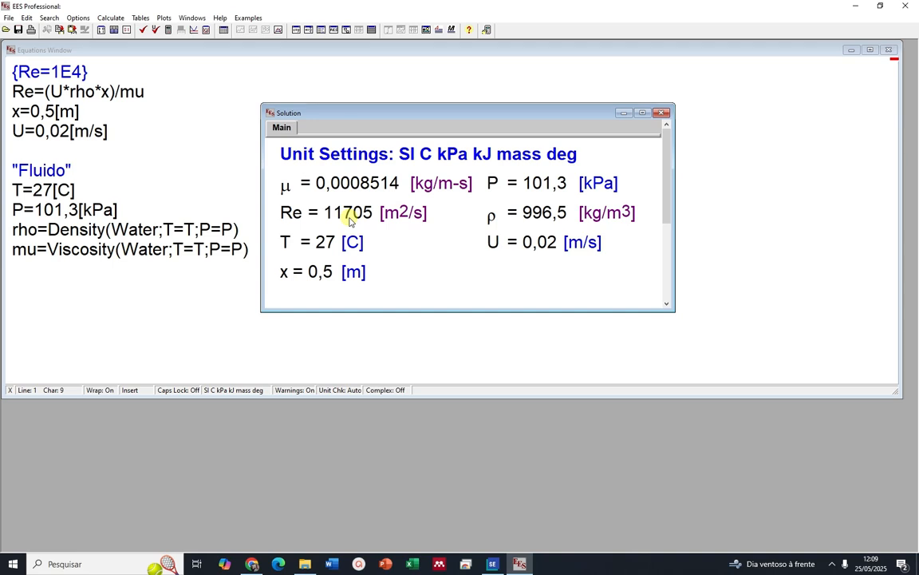
left_click(533, 246)
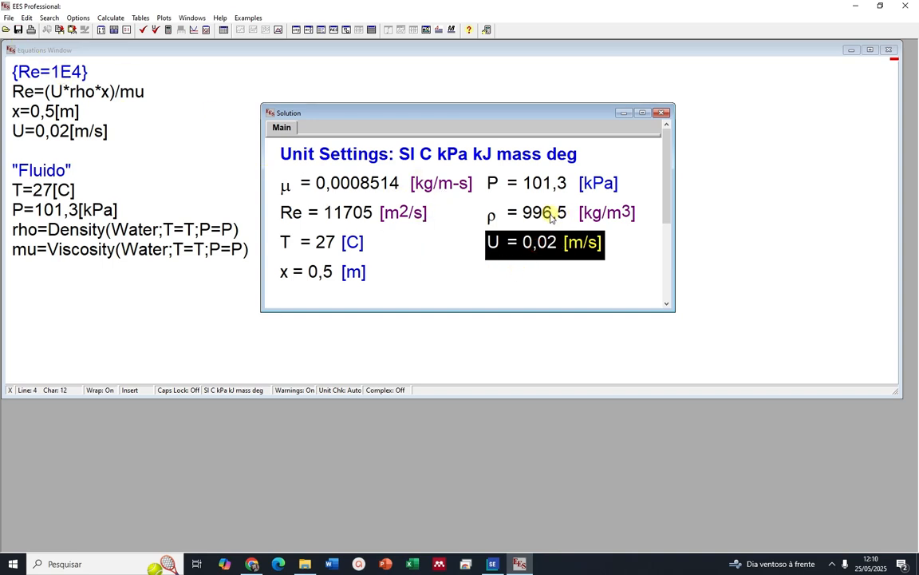
left_click(163, 155)
Start the boundary-layer thickness equation with delta= below the viscosity equation, separated by a blank line
left_click(277, 248)
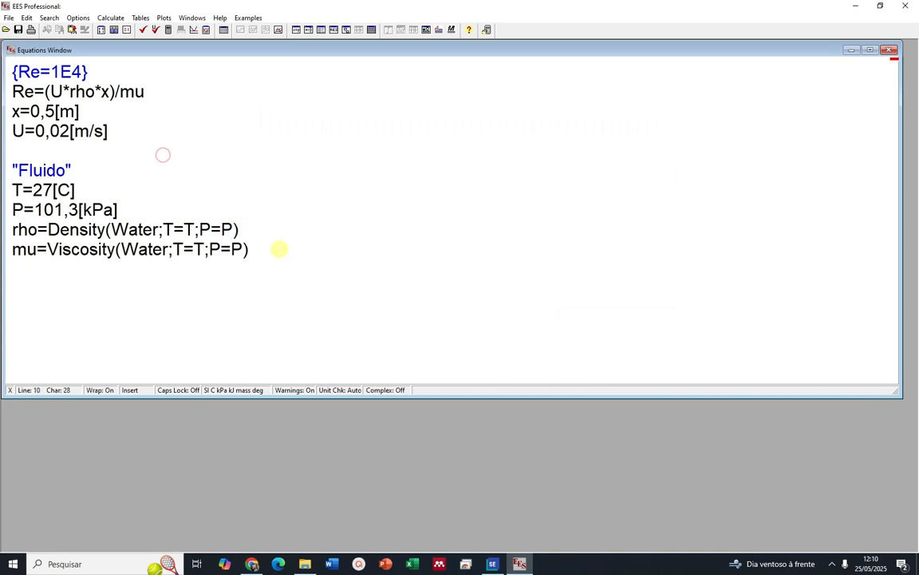
key("Return")
key("Return")
type("delta=")
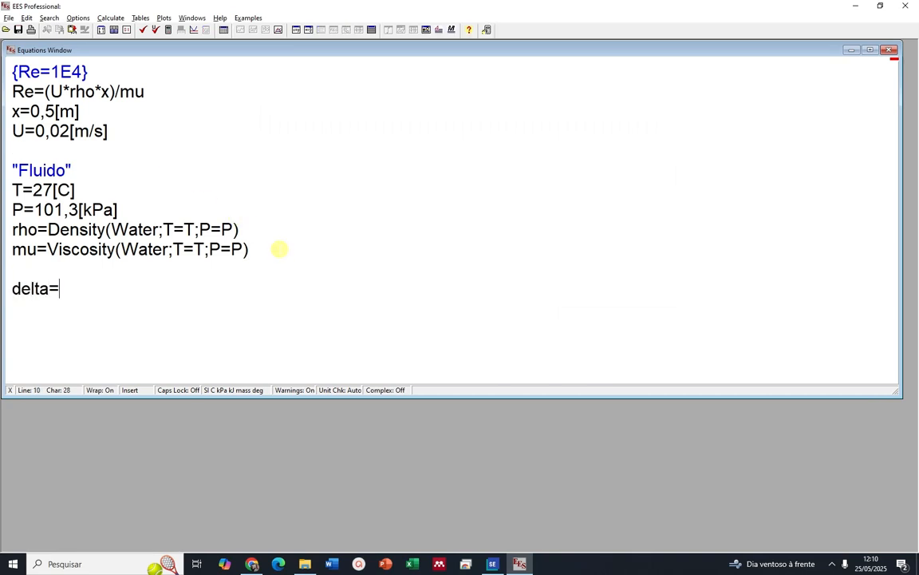
Switch to PowerPoint and open the presentation MecFluidos2 - 20251
key("alt+Tab")
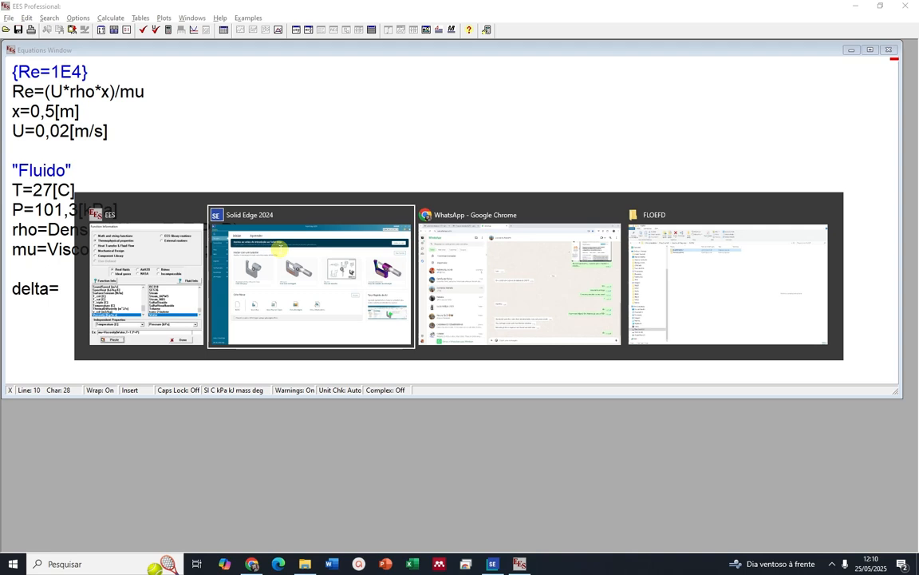
left_click(279, 249)
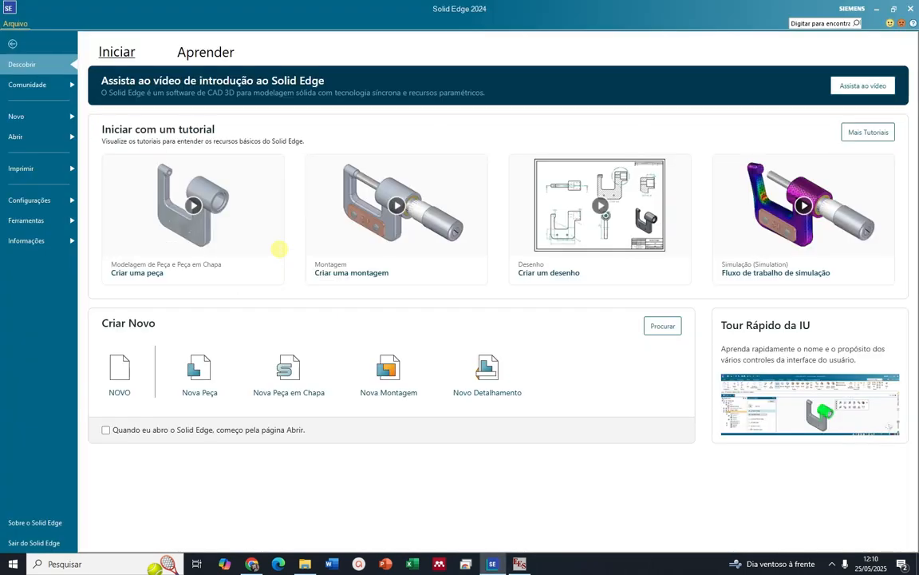
left_click(383, 563)
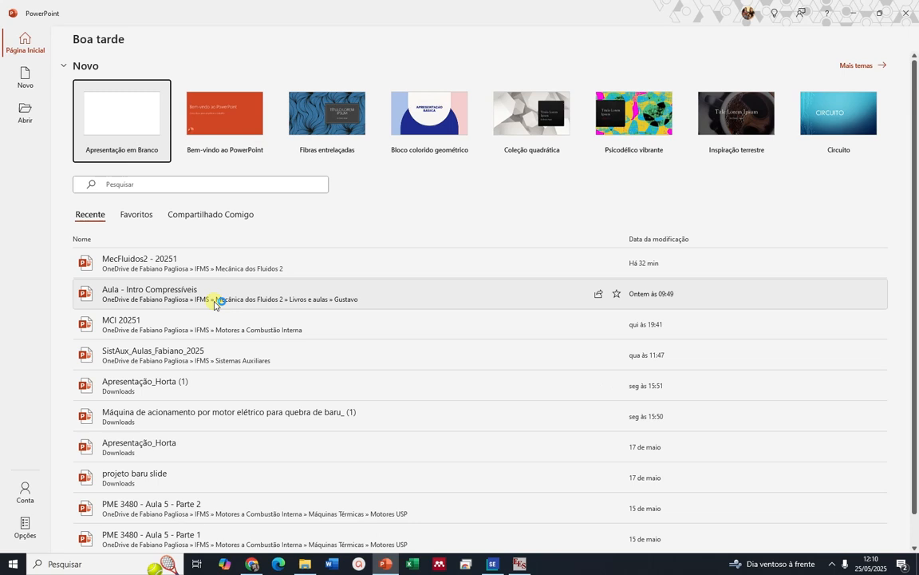
left_click(168, 268)
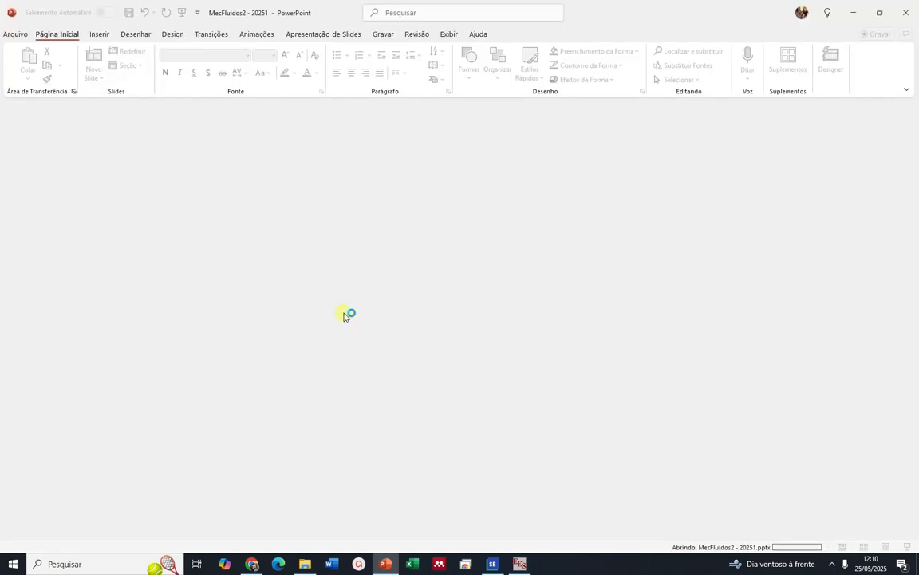
Find the slide on the laminar flat-plate boundary layer and examine the Blasius thickness relation
scroll(907, 363, "down", 1)
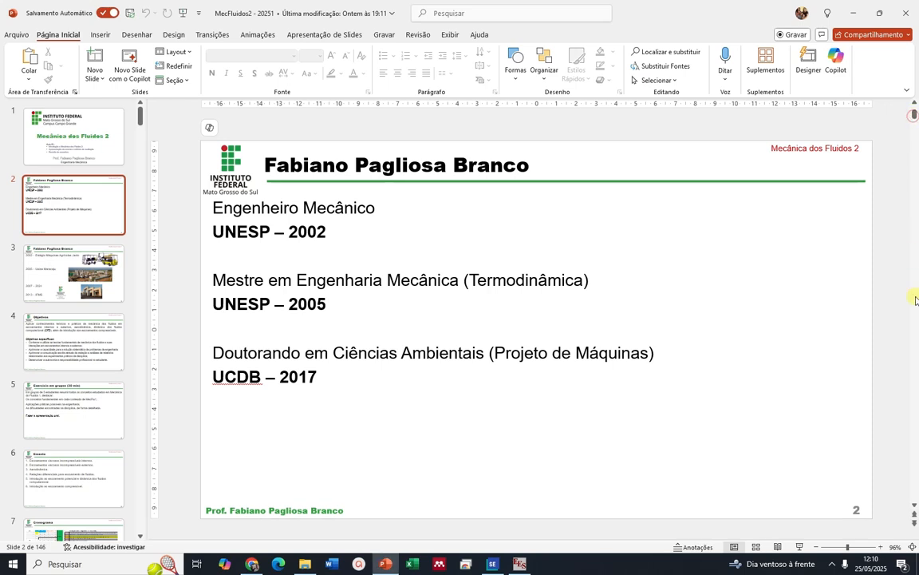
left_click_drag(915, 114, 916, 289)
scroll(720, 357, "down", 10)
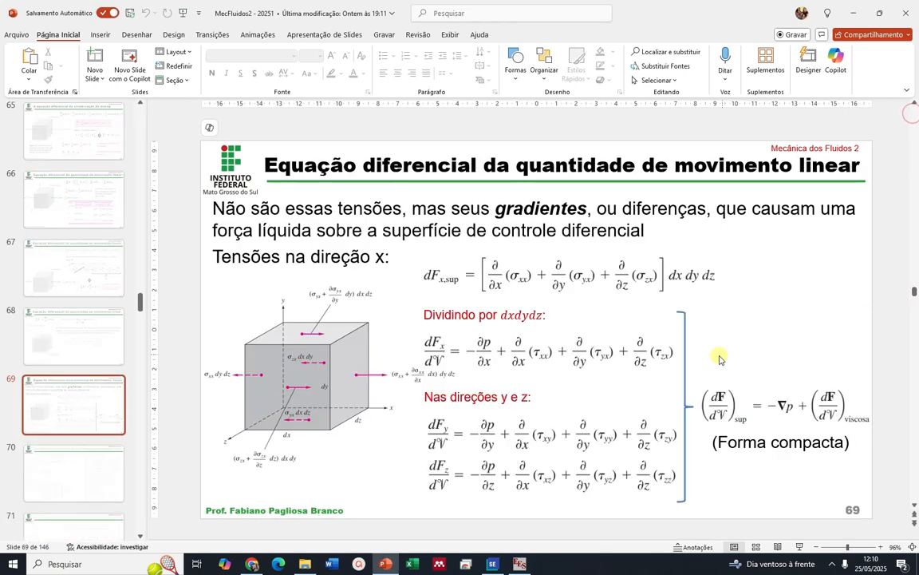
scroll(720, 356, "down", 6)
scroll(720, 357, "up", 5)
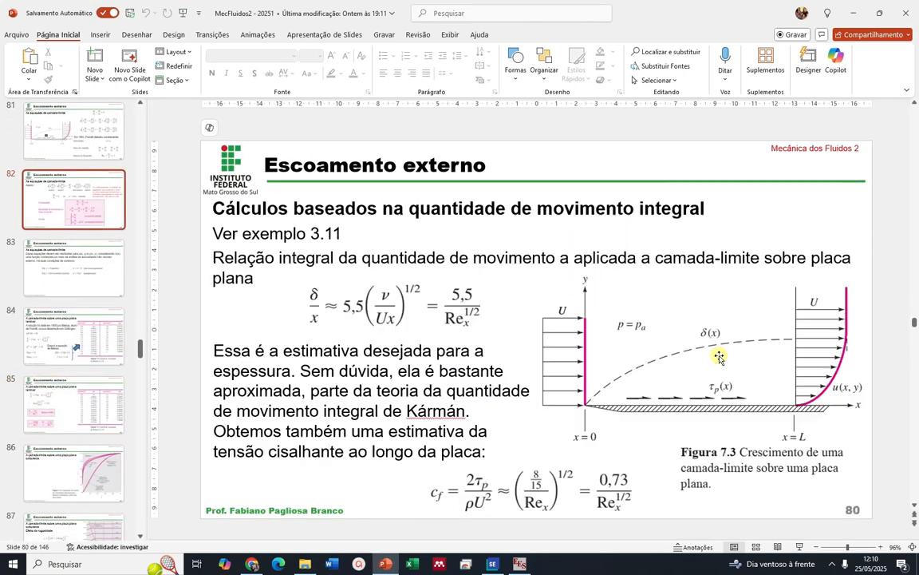
scroll(720, 355, "down", 1)
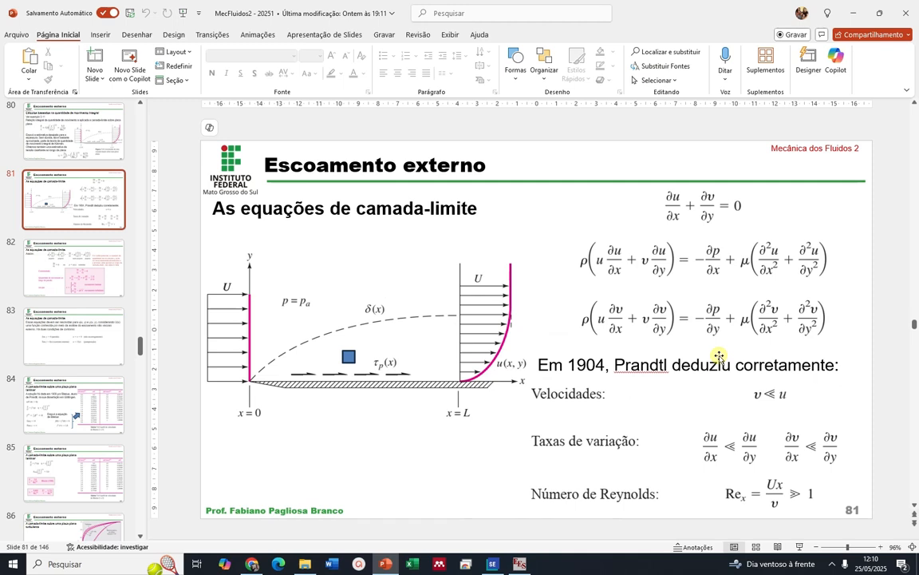
scroll(719, 356, "down", 4)
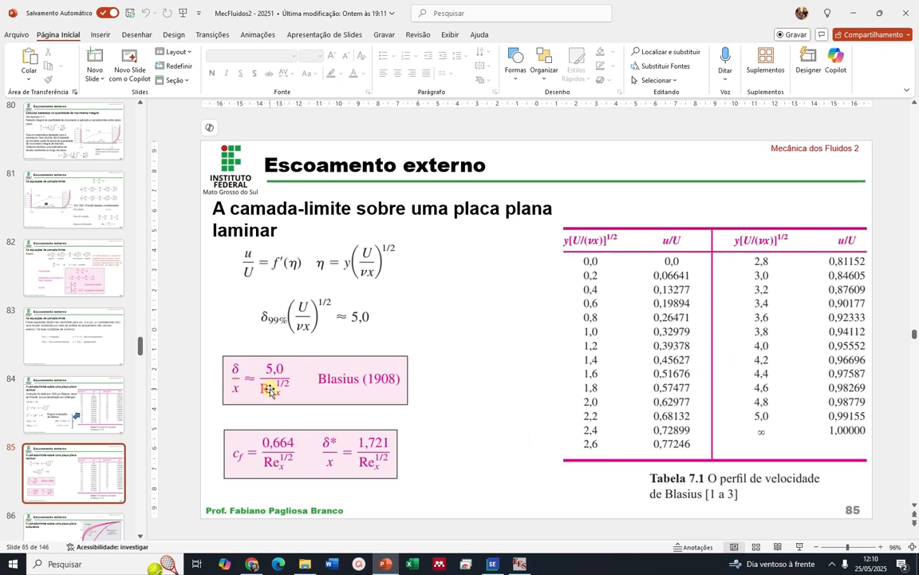
Switch back to EES and complete the thickness equation as delta/x=5/(Re^0,5)
left_click(517, 565)
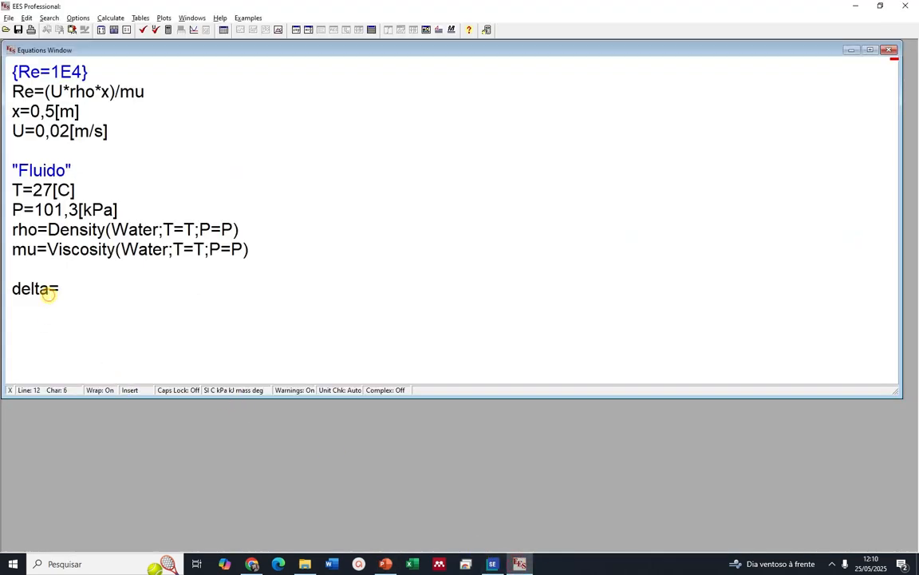
type("x=")
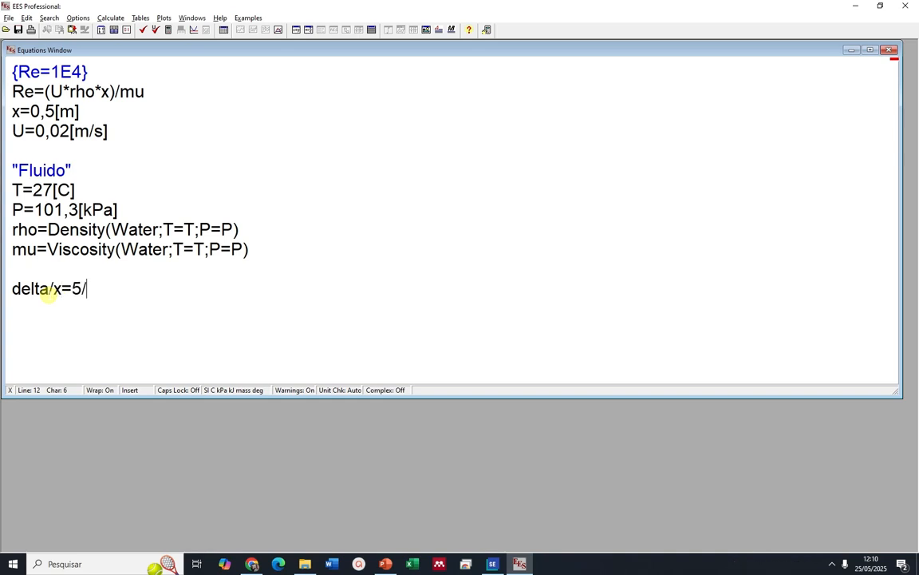
type("5/(")
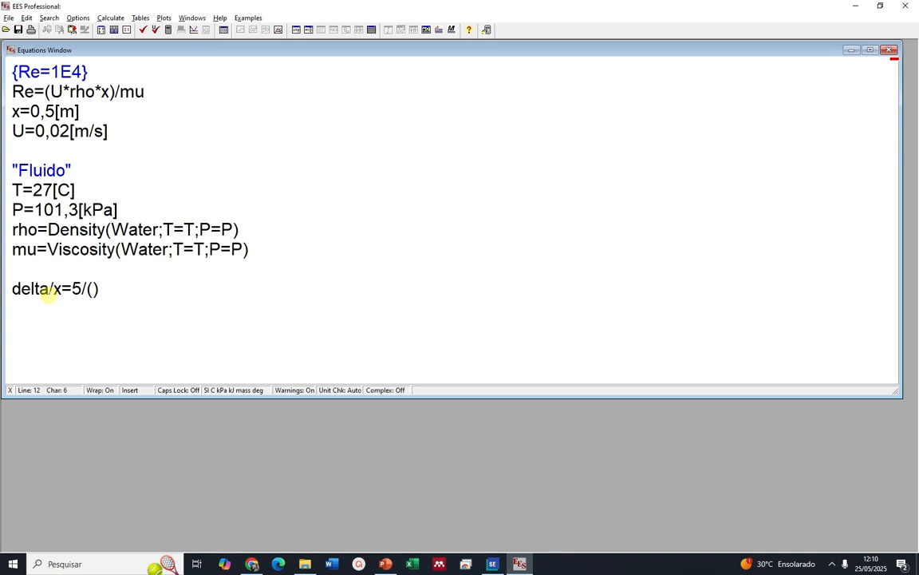
type("Re^0,5")
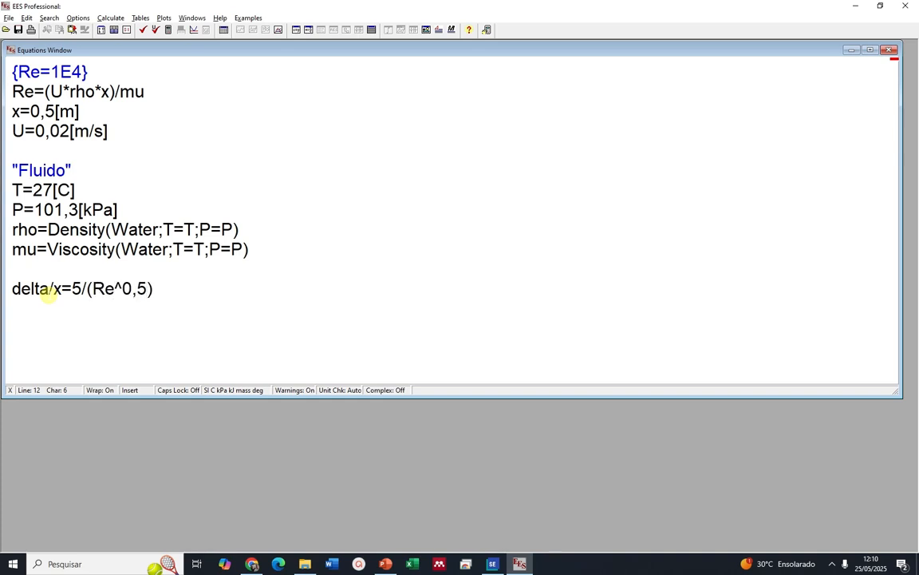
Check the thickness relation in the formatted equations, solve the equation set, and examine the value of delta
left_click(308, 30)
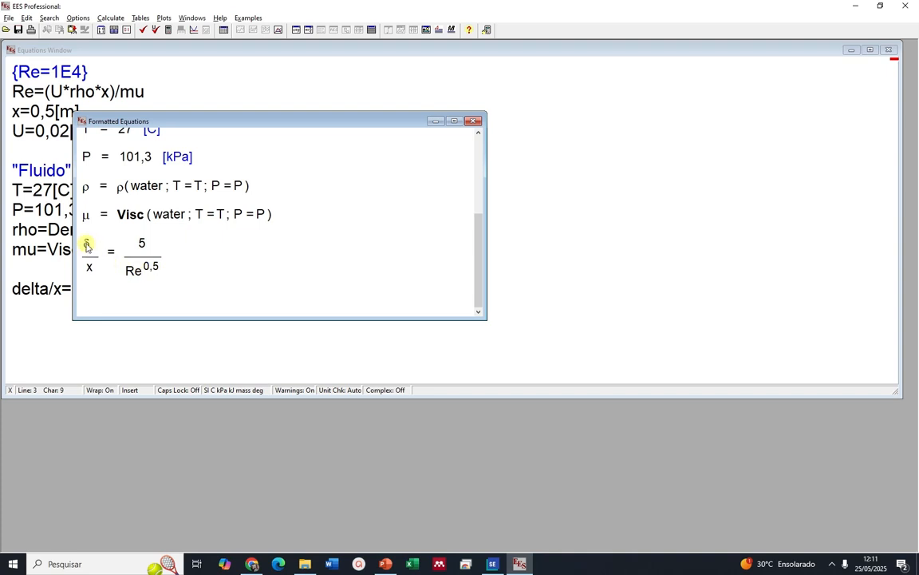
left_click(168, 30)
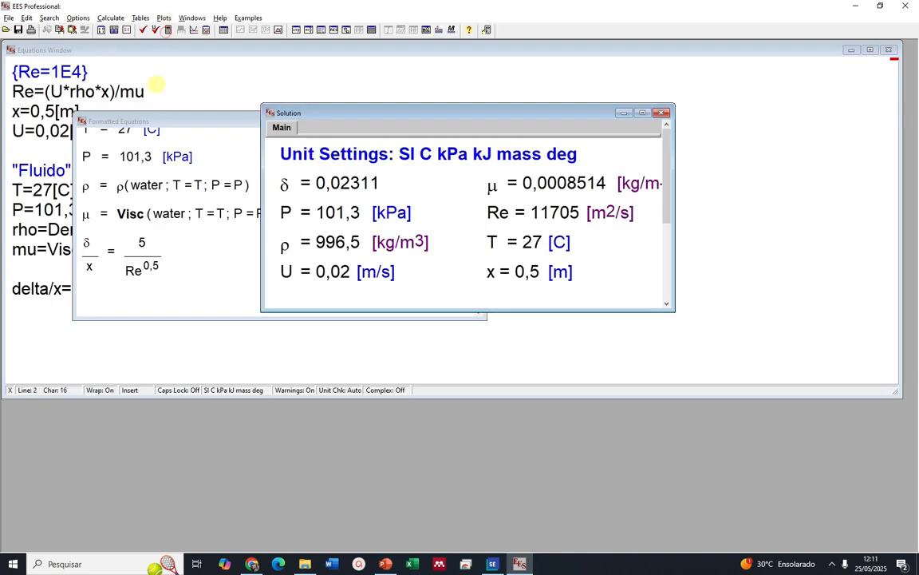
left_click(335, 184)
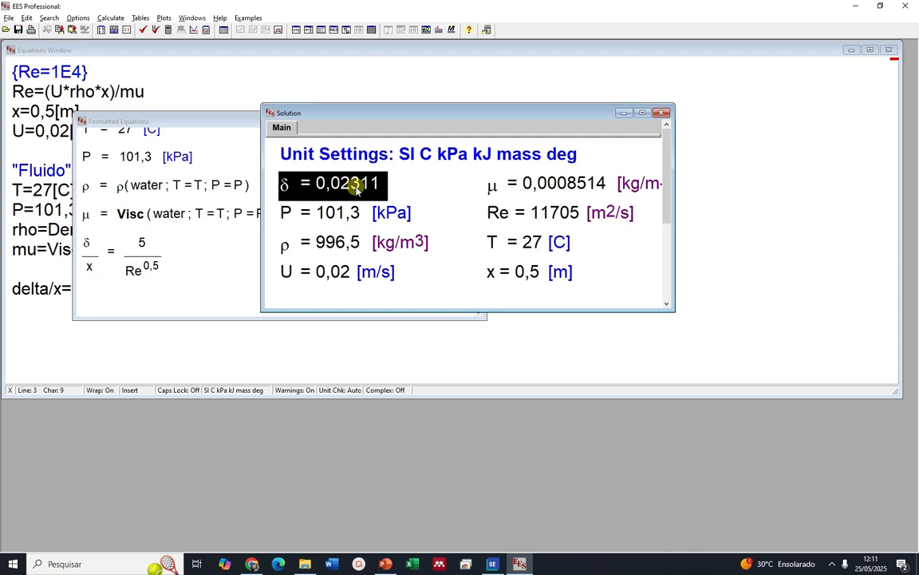
left_click(216, 336)
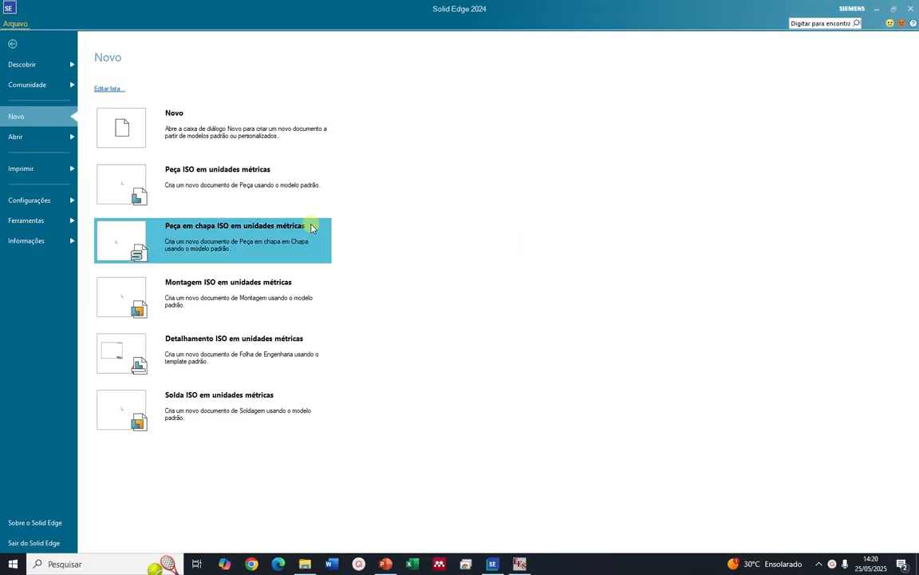
In Solid Edge, create an ISO metric assembly and add a desktop folder named Placa plana 2505 while saving it
left_click(212, 308)
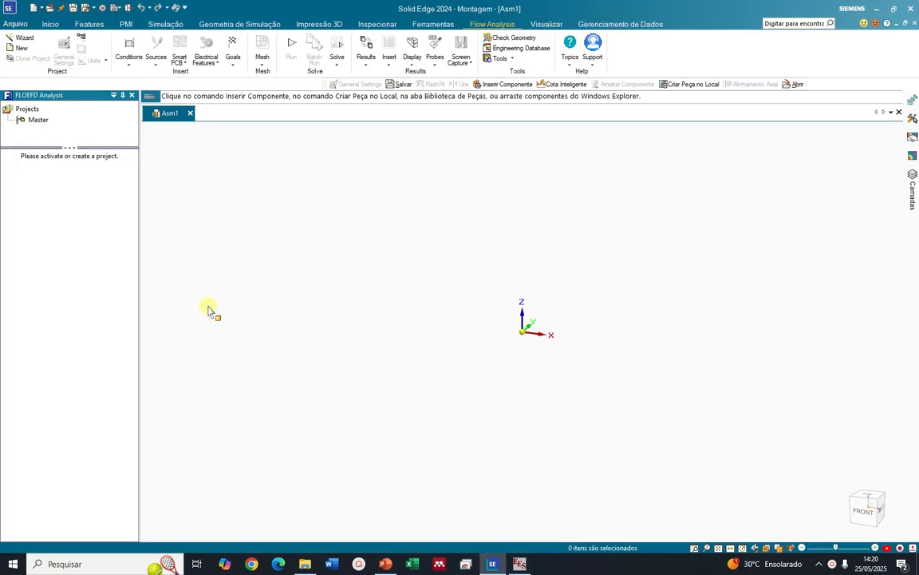
left_click(75, 9)
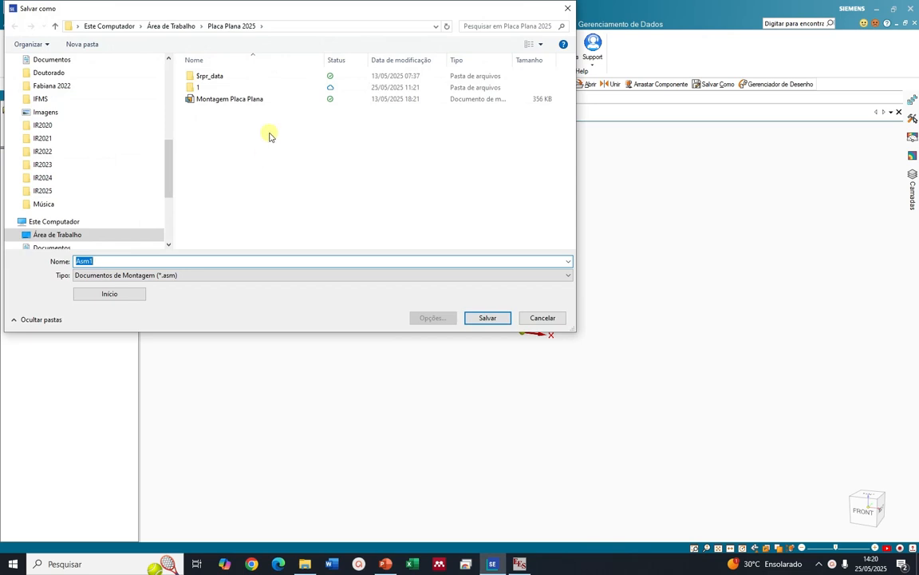
left_click(171, 26)
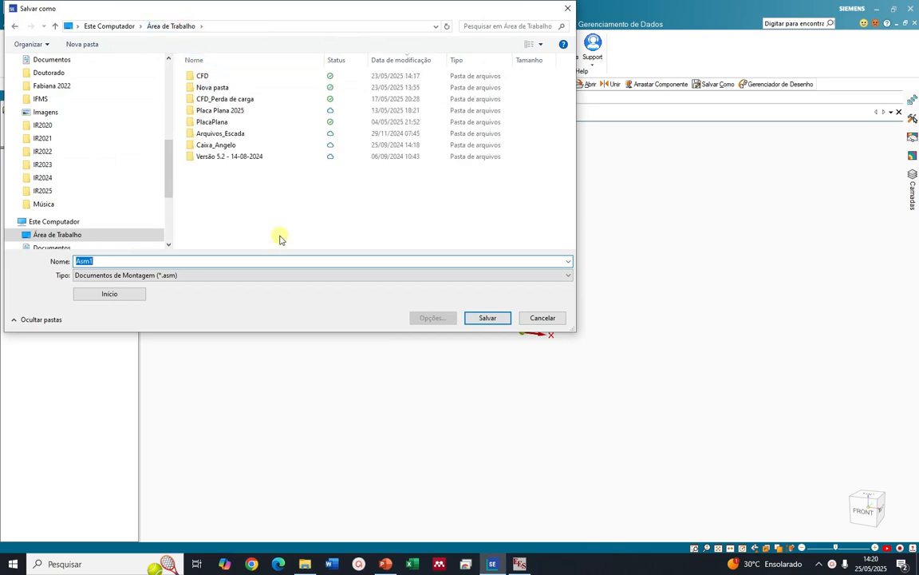
left_click(86, 44)
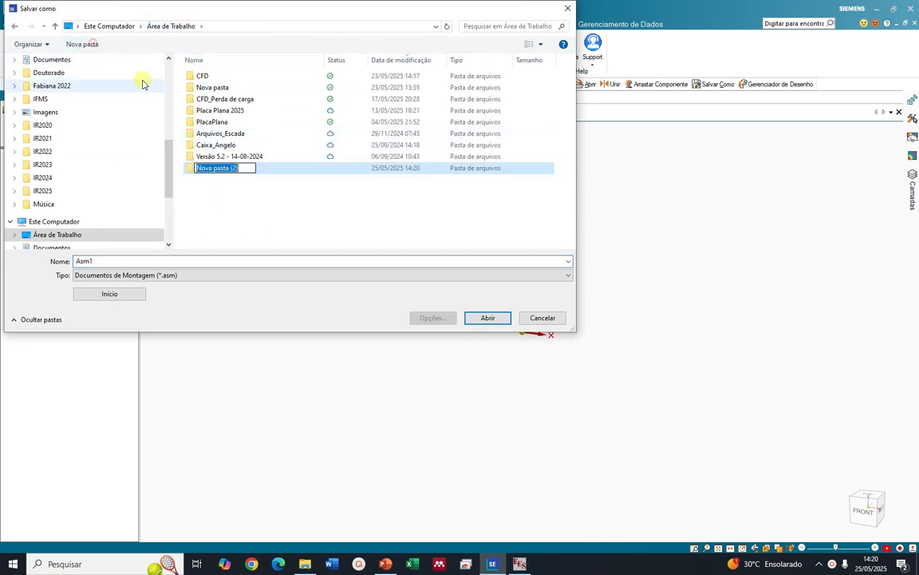
type("Plac")
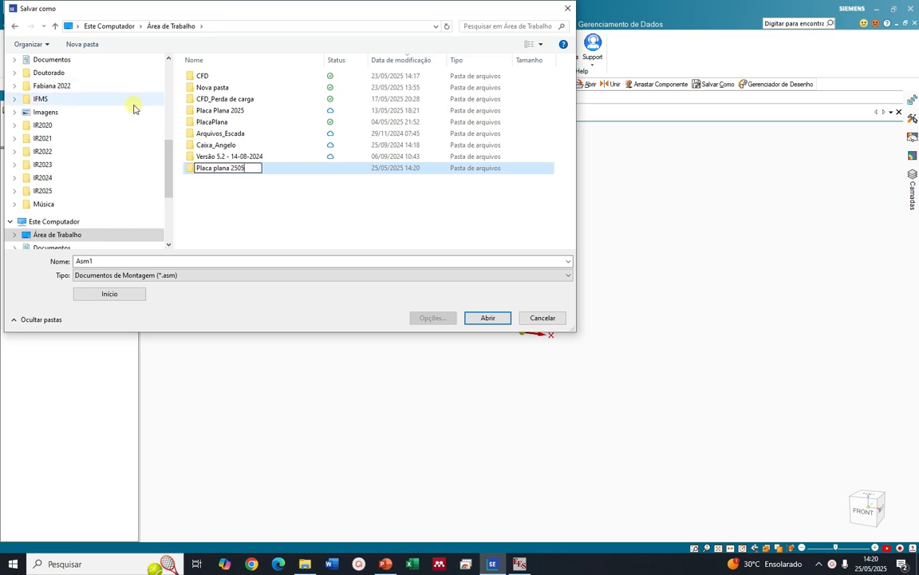
left_click(248, 201)
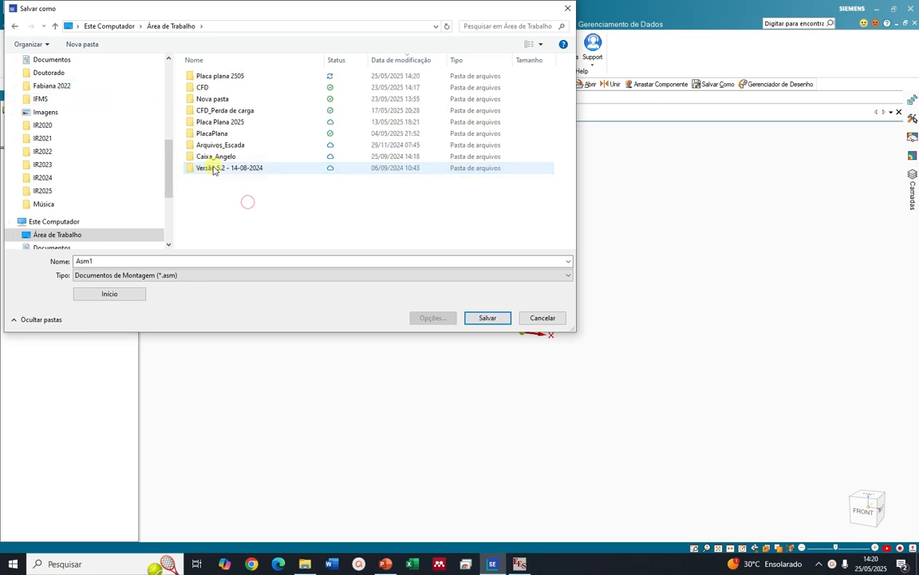
Save the assembly as Placa plana inside the Placa plana 2505 folder
double_click(231, 73)
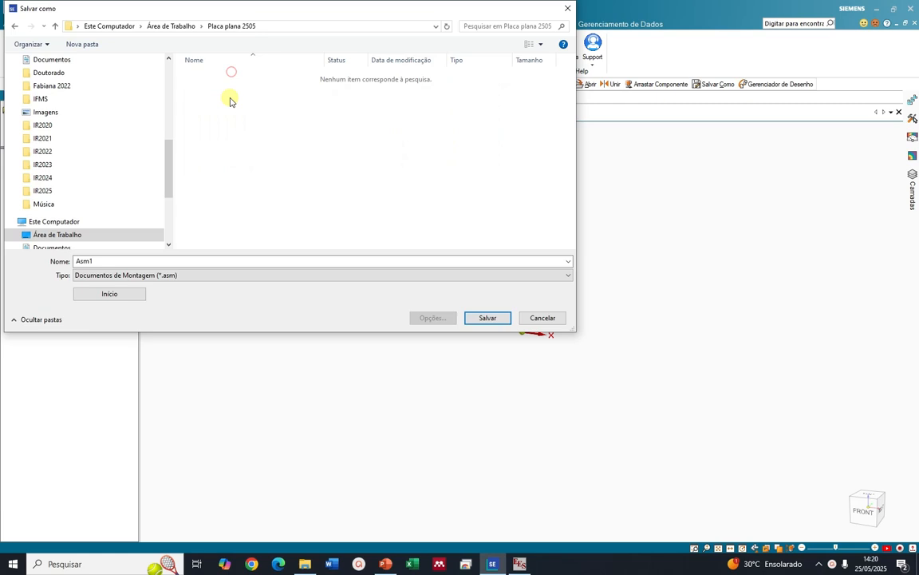
left_click(160, 261)
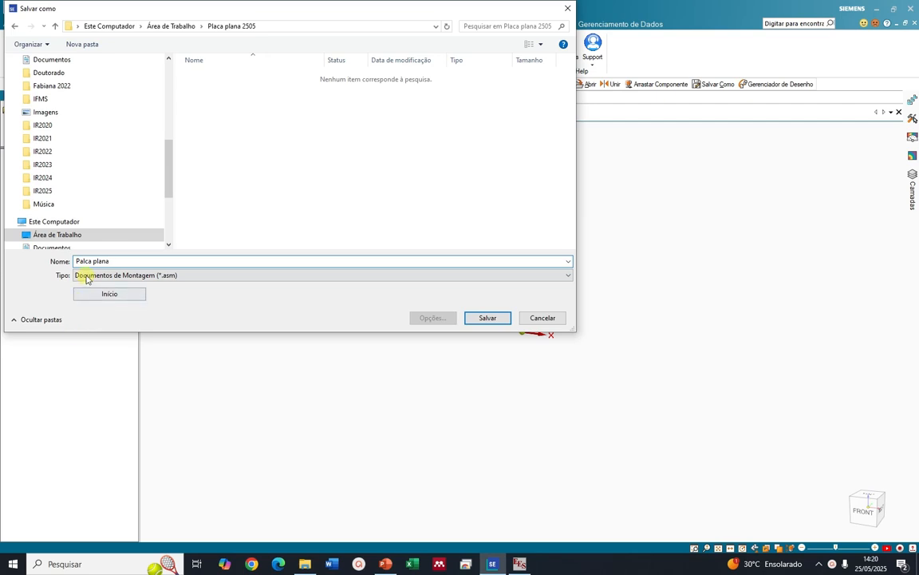
left_click_drag(79, 262, 81, 261)
left_click(82, 262)
type("la")
left_click(496, 317)
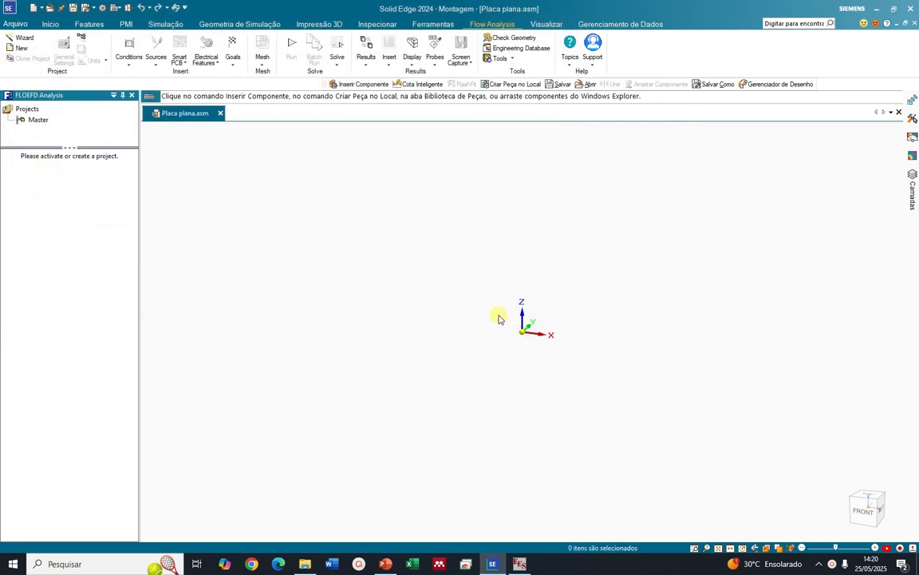
Create an ISO Metric part in place, coincident with the assembly origin, and save it as Placa for in-place editing
left_click(51, 25)
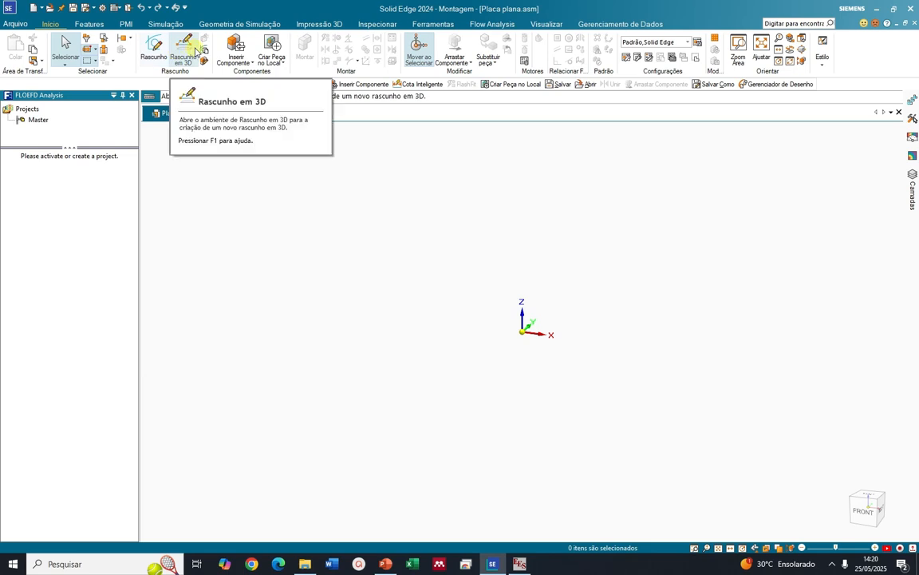
left_click(272, 50)
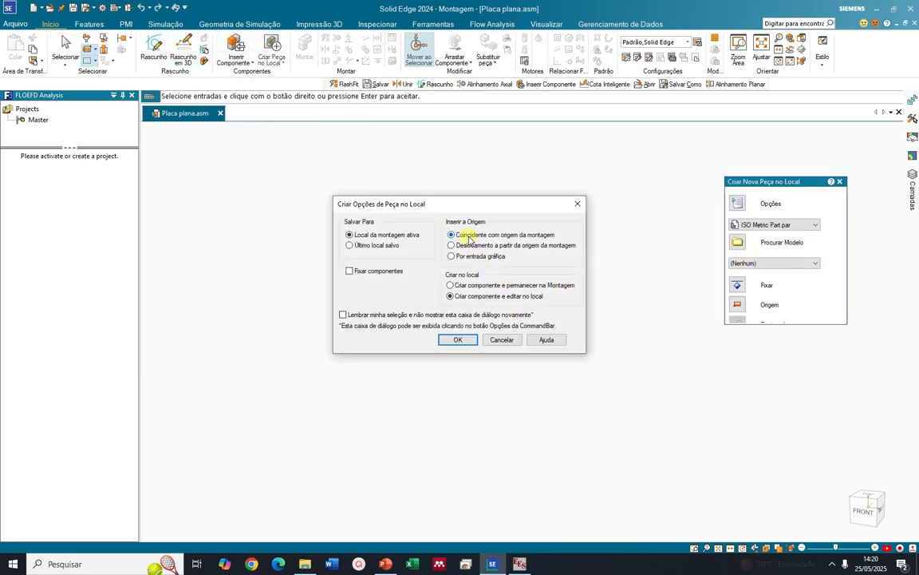
left_click(458, 338)
left_click(768, 370)
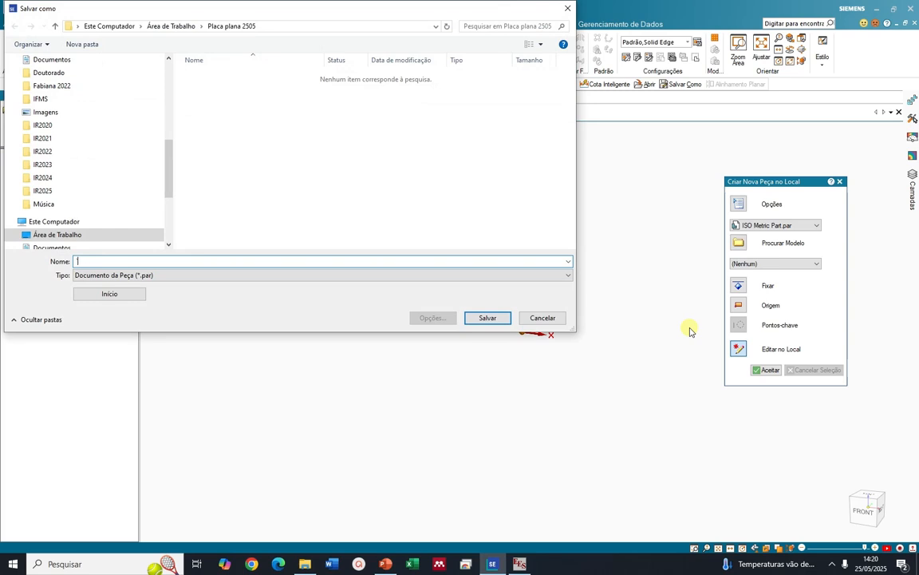
type("Placa")
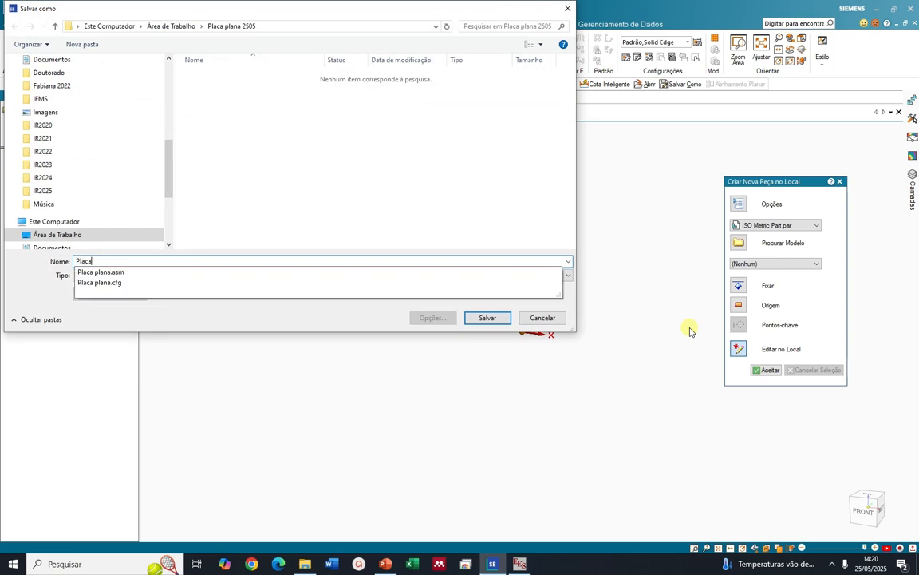
left_click(486, 318)
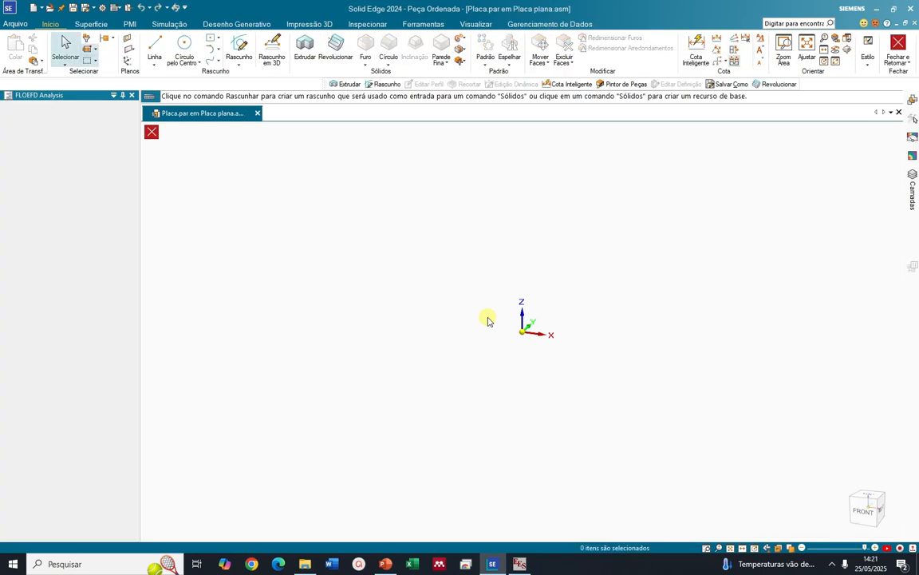
Start a sketch on the front XZ plane and draw a two-point rectangle from the origin, about 55 mm wide
left_click(239, 48)
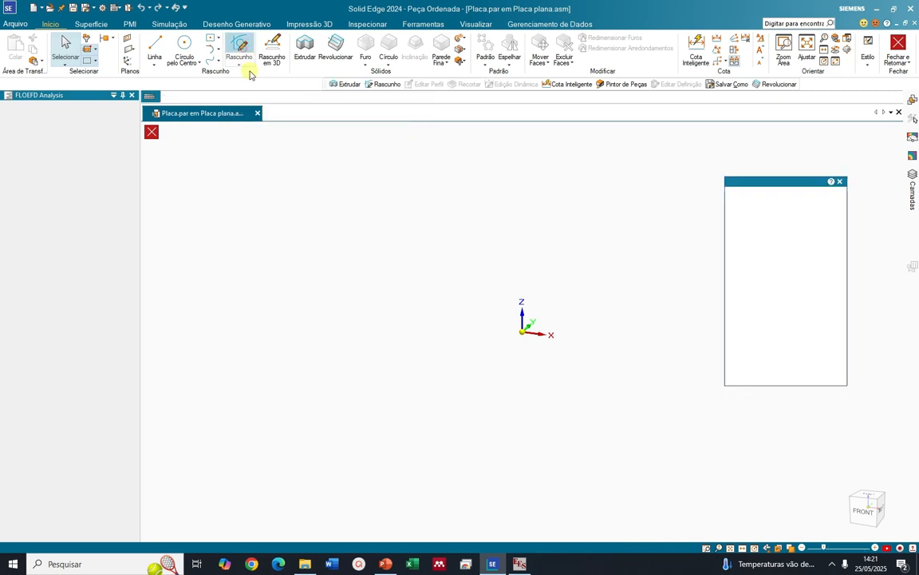
left_click(548, 269)
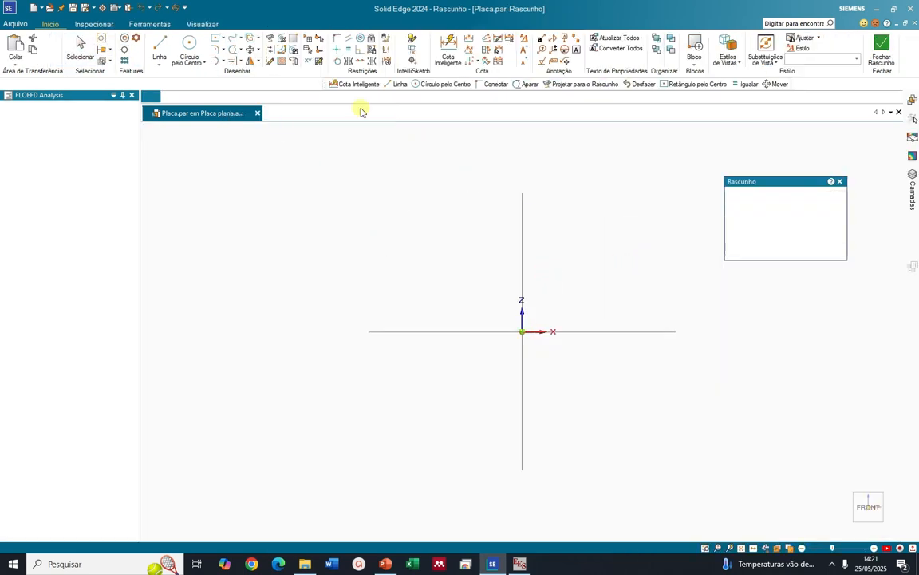
left_click(223, 37)
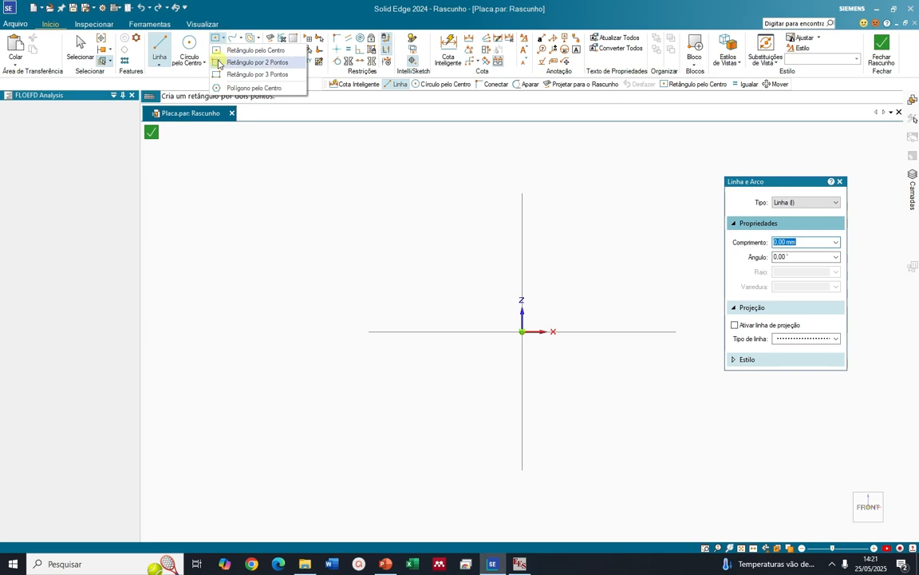
left_click(239, 62)
left_click(521, 331)
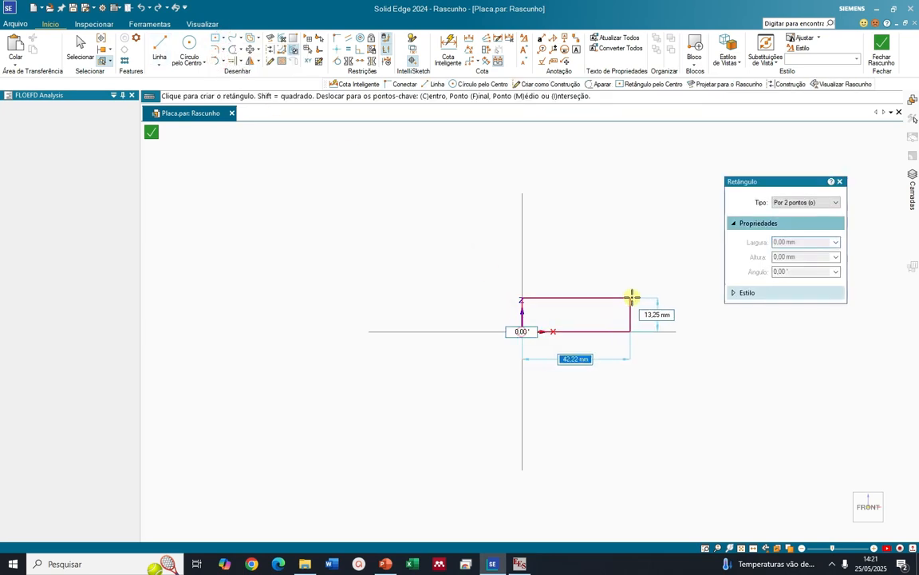
left_click(662, 271)
Draw a smaller two-point rectangle inside the first one, leaving a gap on all four sides
left_click(536, 314)
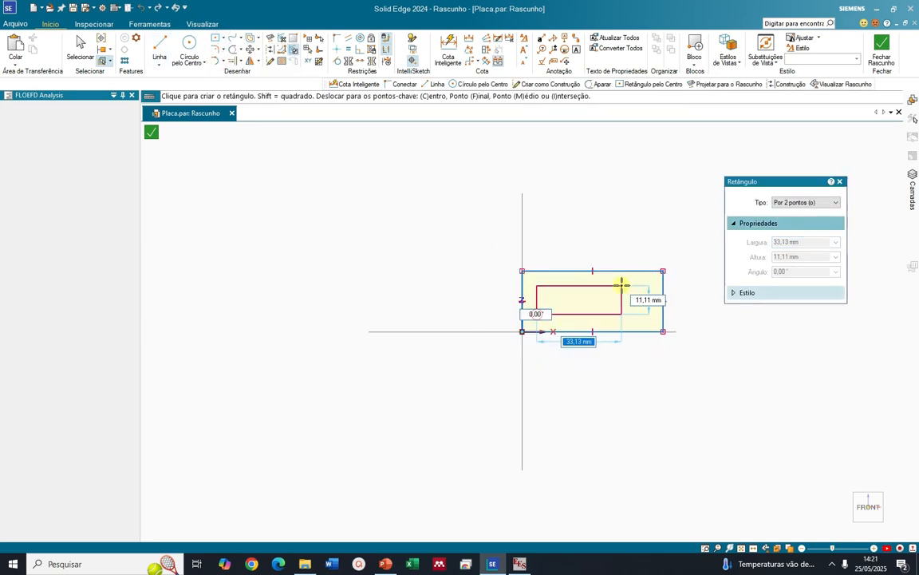
left_click(647, 285)
scroll(607, 221, "up", 2)
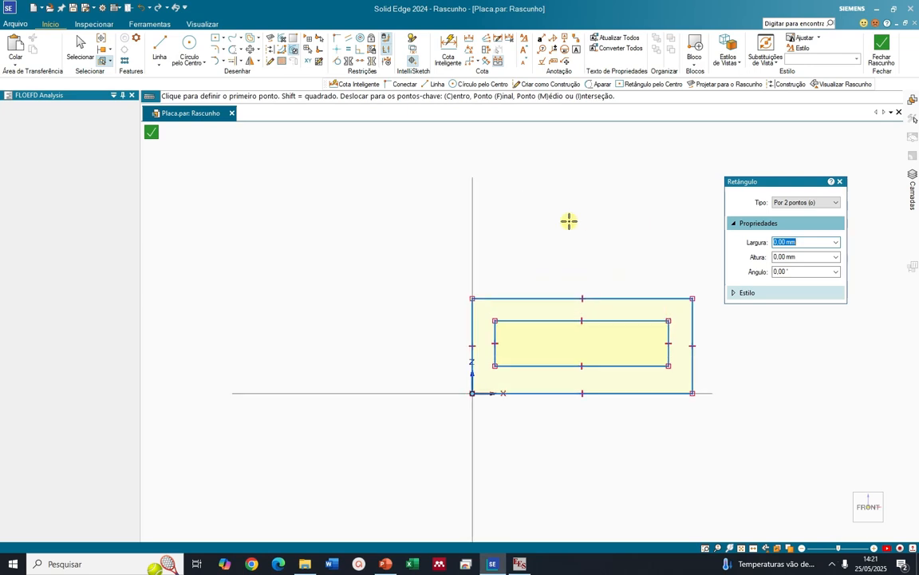
scroll(593, 288, "down", 6)
scroll(661, 290, "up", 5)
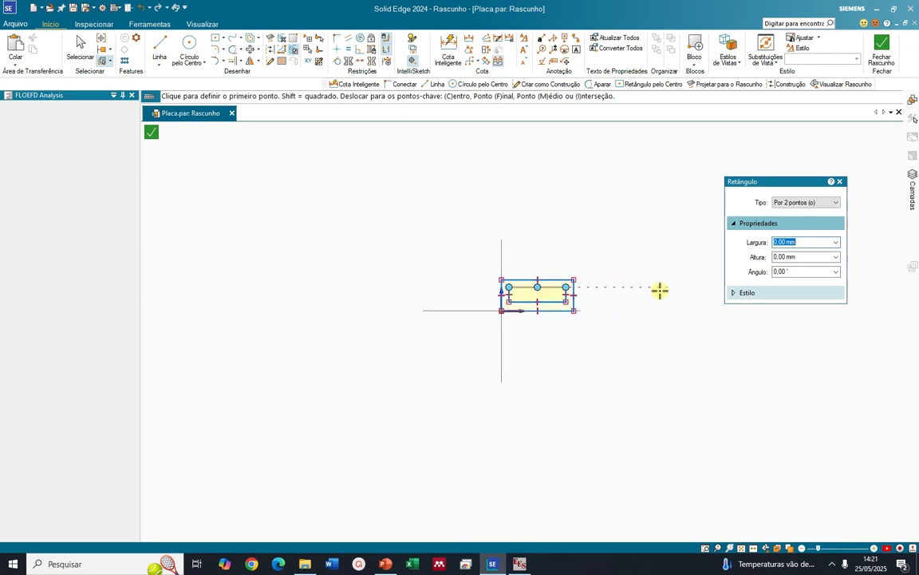
Check the plate length x in the EES solution, return to Solid Edge and dimension the outer rectangle's width as 550 mm
left_click(448, 49)
key("alt+Tab")
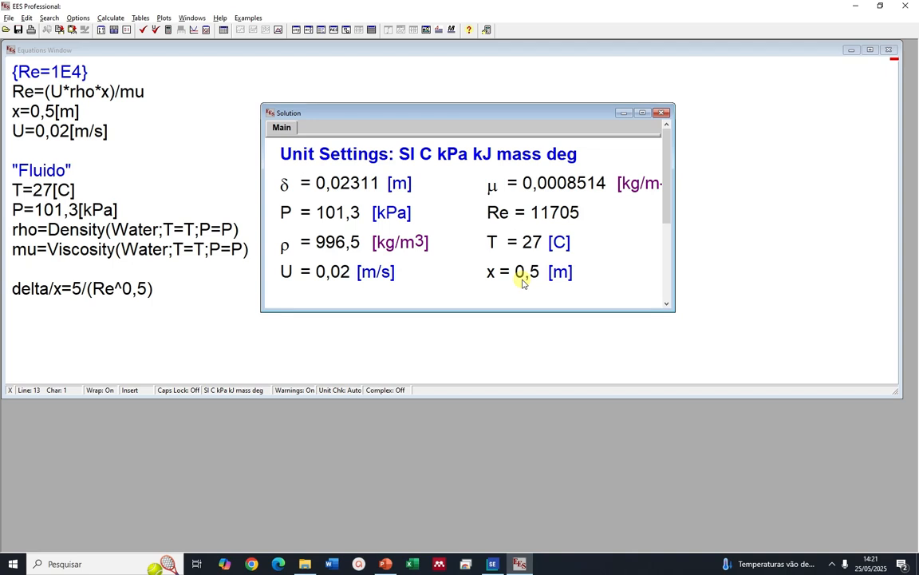
key("alt+Tab")
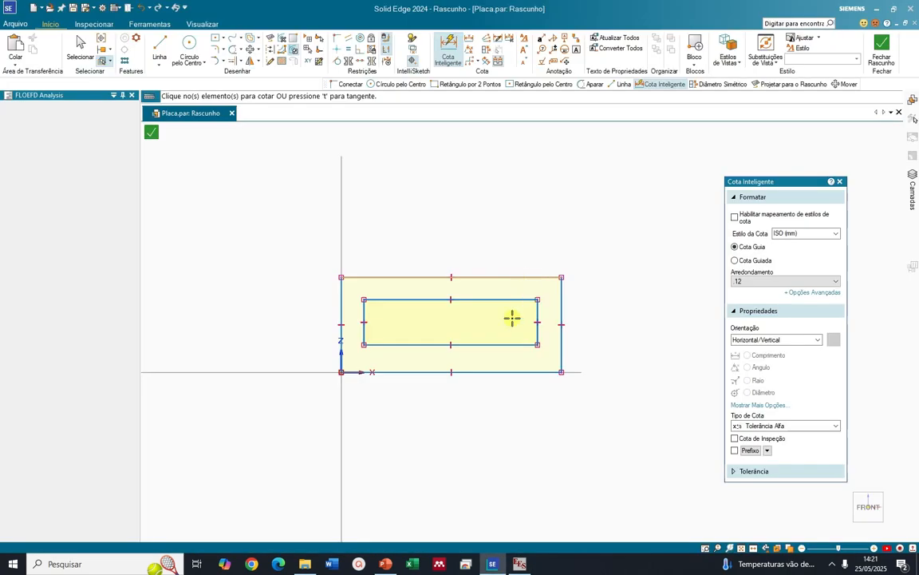
left_click(454, 45)
left_click(484, 373)
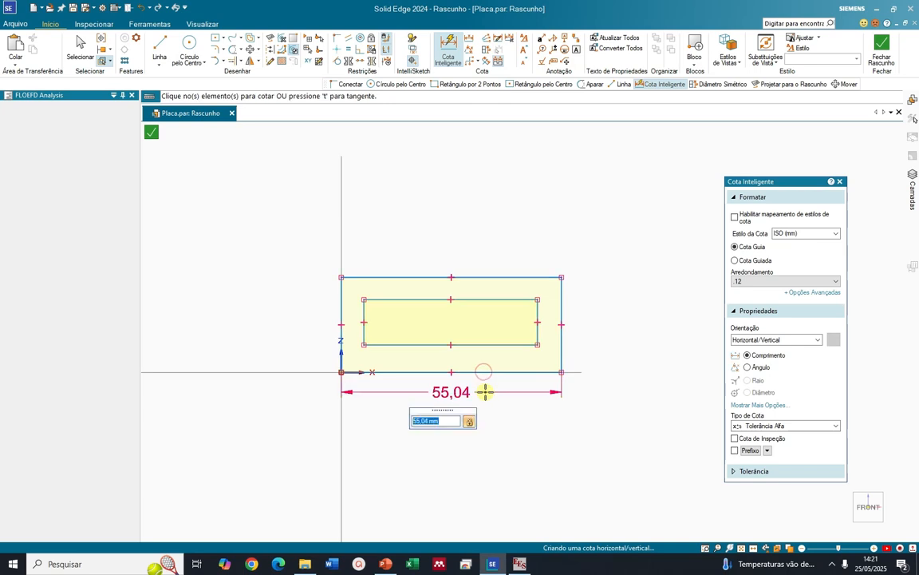
type("550")
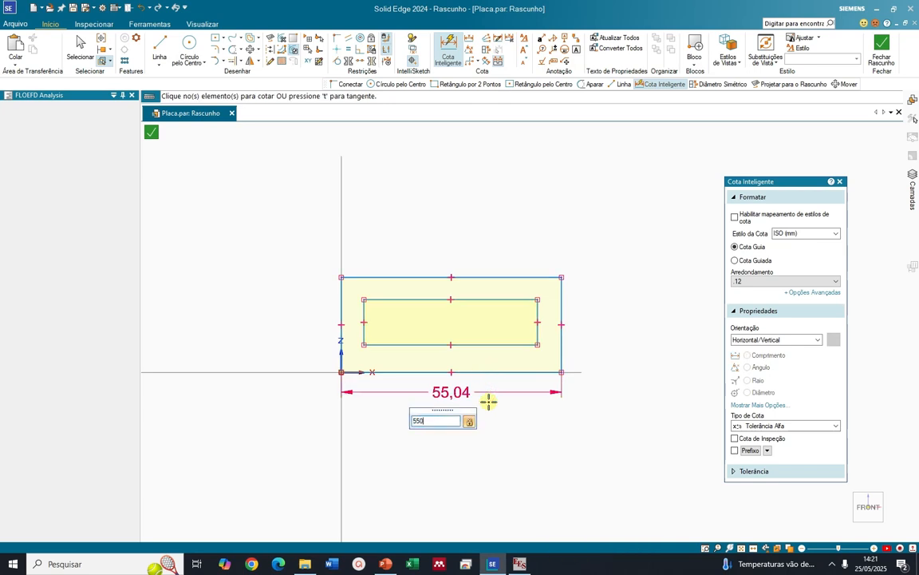
key("Return")
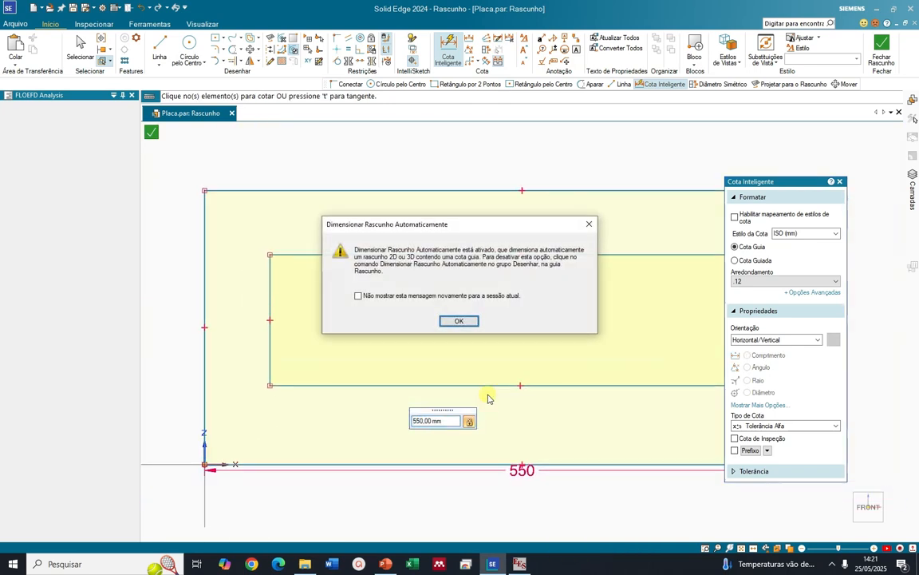
left_click(462, 320)
Dimension the inner rectangle's width along its lower edge as 500 mm
scroll(437, 327, "down", 3)
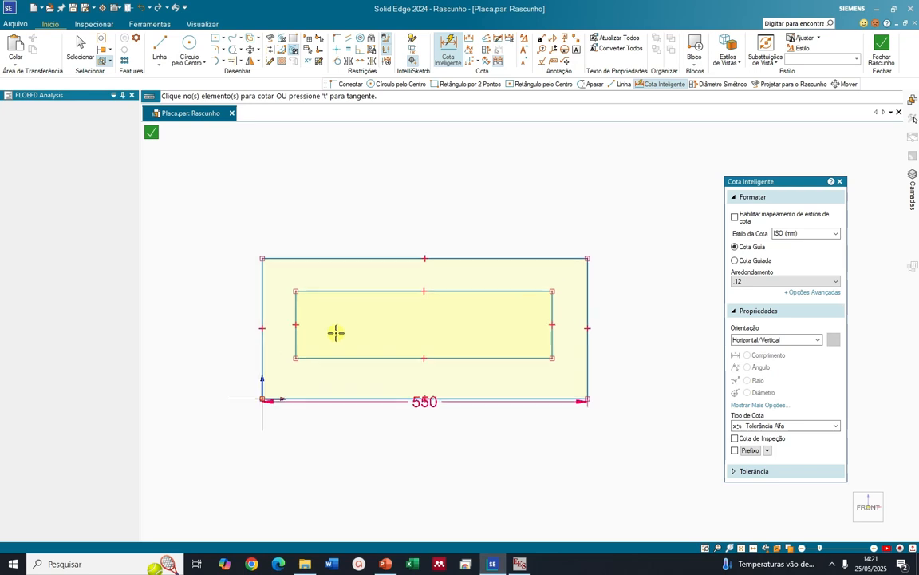
left_click(379, 359)
left_click(379, 371)
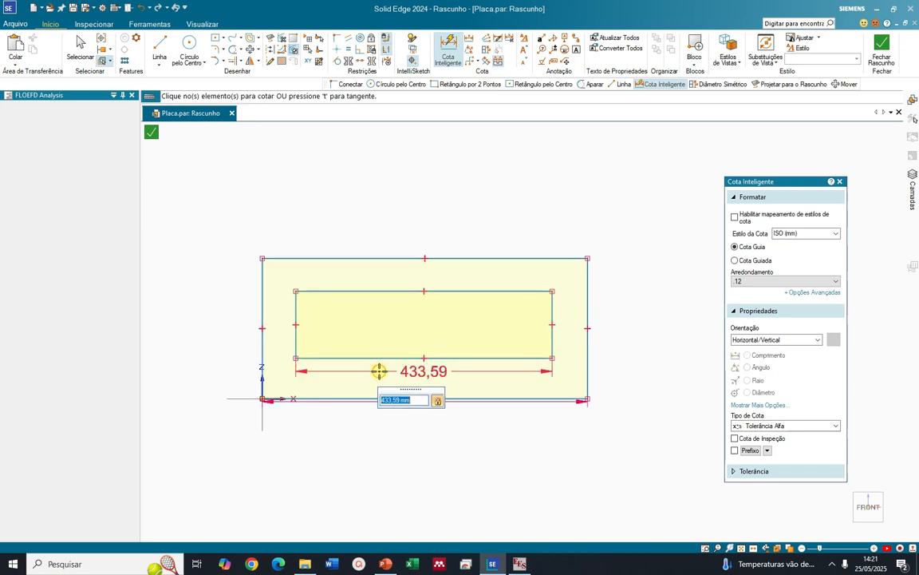
type("500")
key("Return")
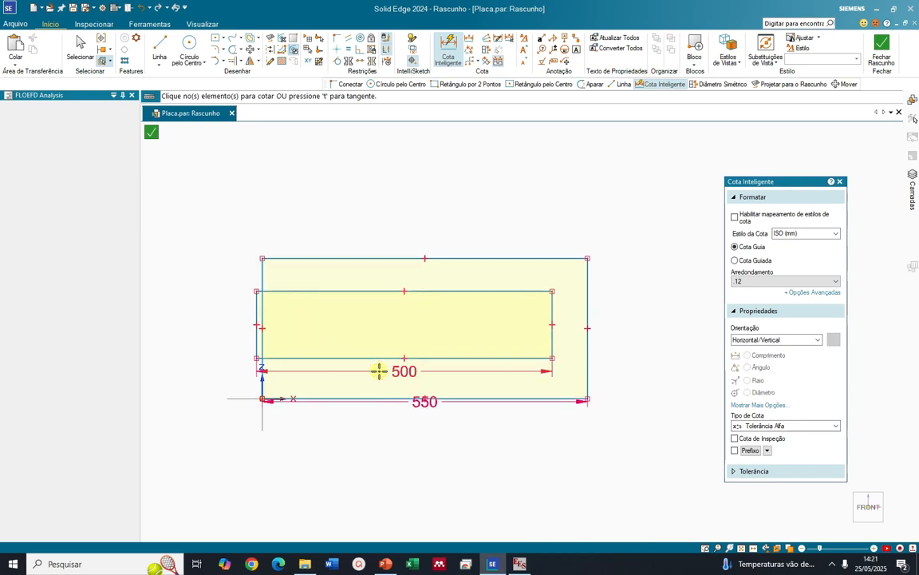
Dimension the horizontal gap between the right edges of the inner and outer rectangles as 25 mm
left_click(552, 343)
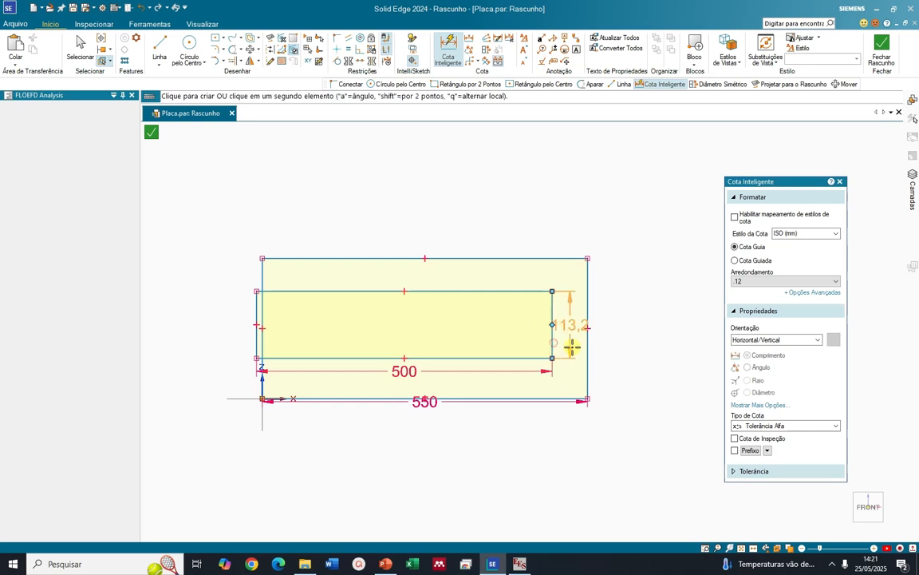
left_click(587, 349)
left_click(581, 360)
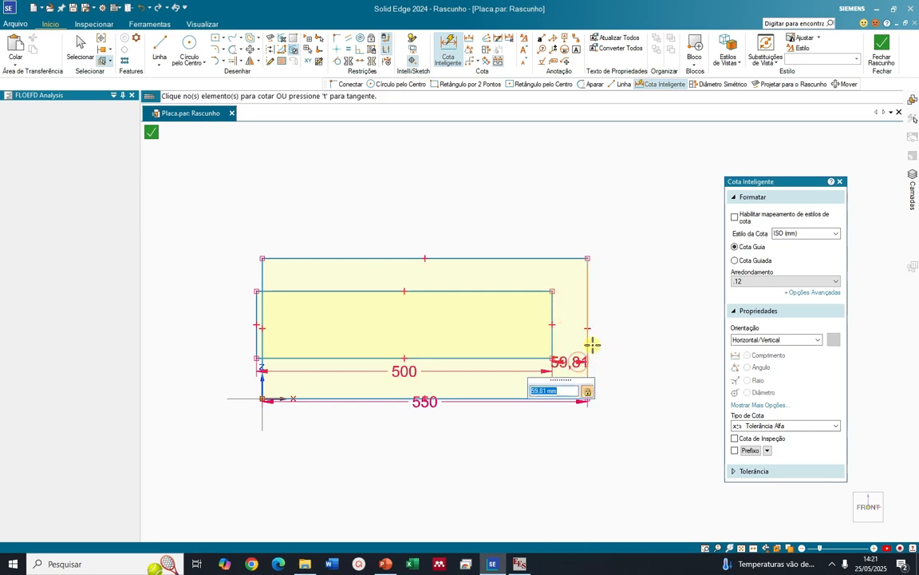
type("25")
key("Return")
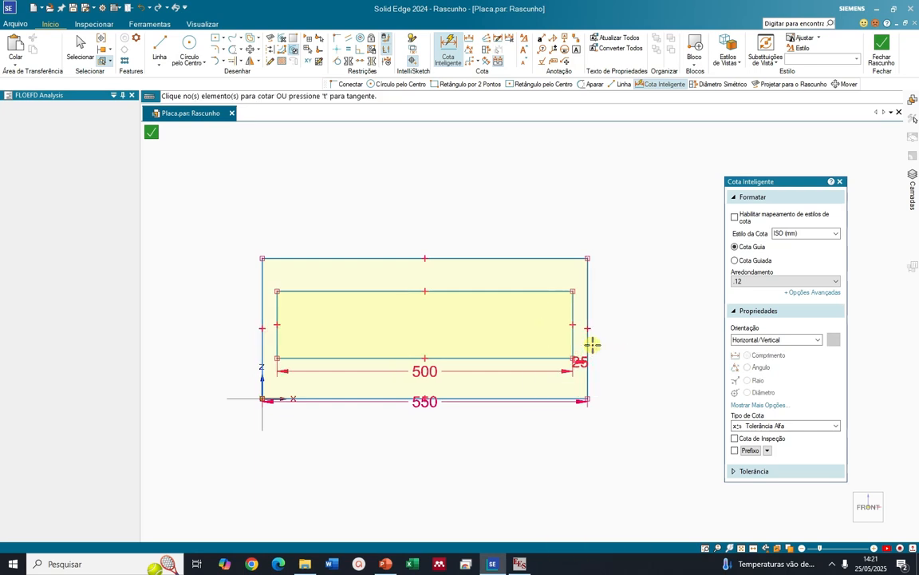
Check the boundary-layer thickness delta in EES, return to Solid Edge and dimension the inner rectangle's height as 50 mm
key("alt+Tab")
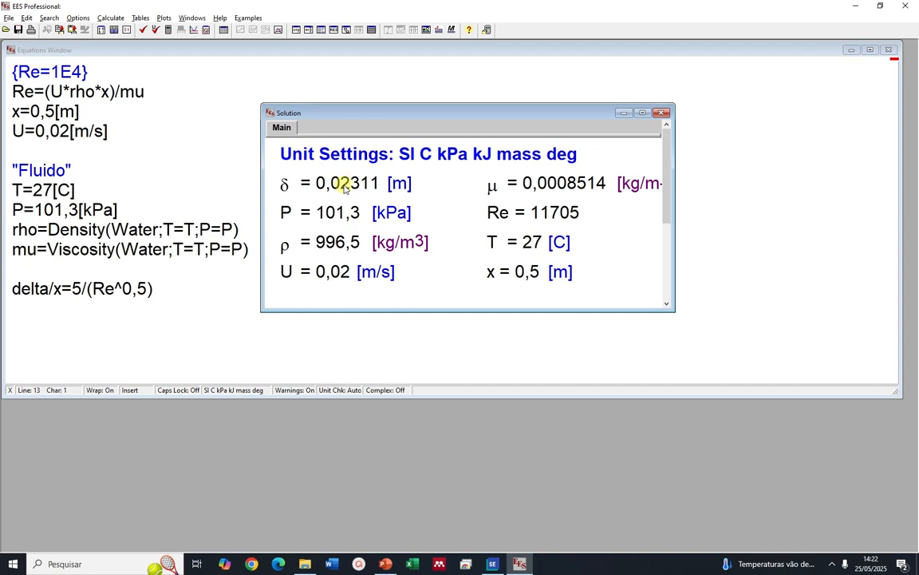
key("alt+Tab")
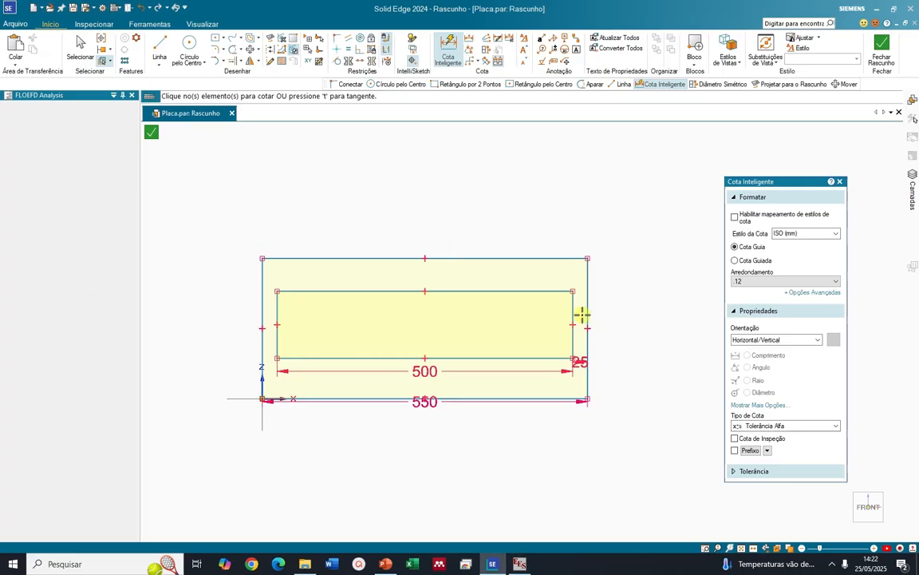
left_click(572, 313)
left_click(618, 306)
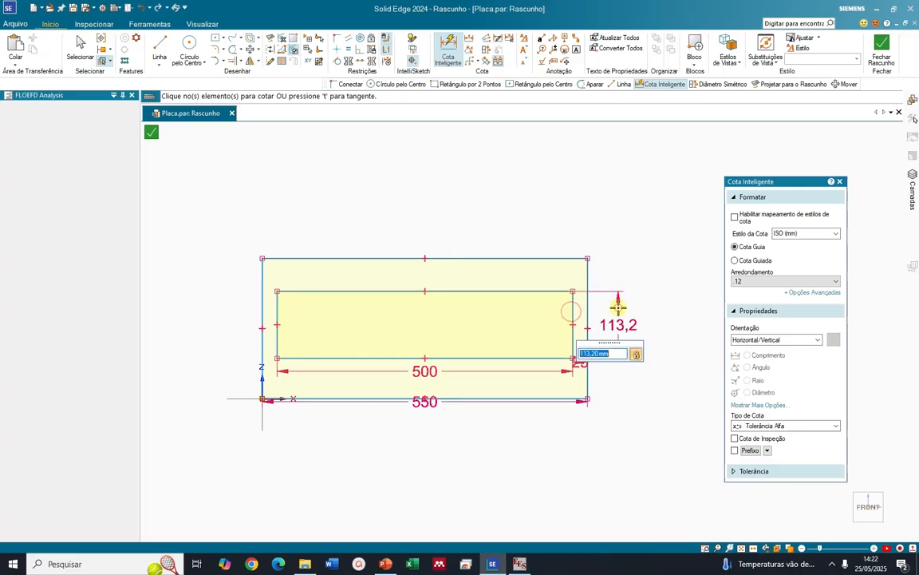
type("50")
key("Return")
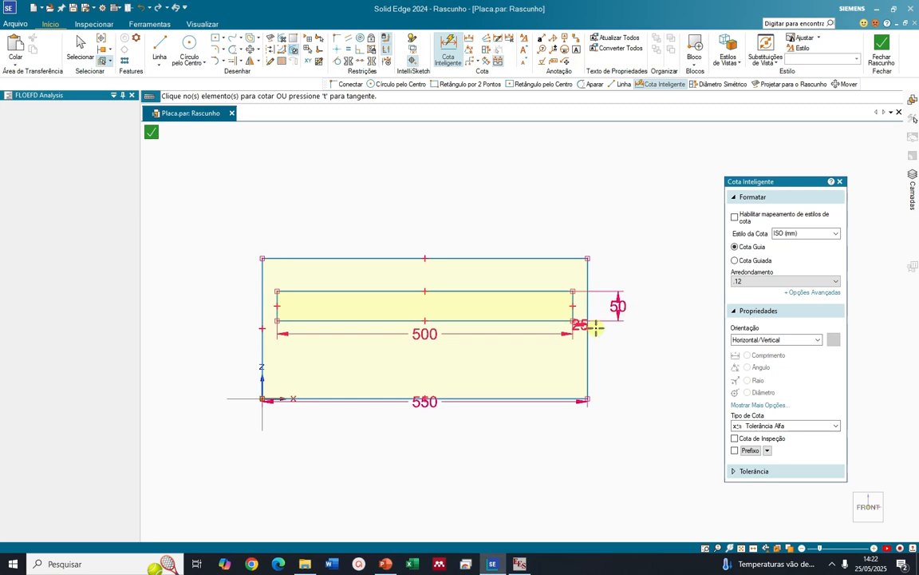
Dimension the vertical gap between the lower edges of the two rectangles as 25 mm
left_click(542, 321)
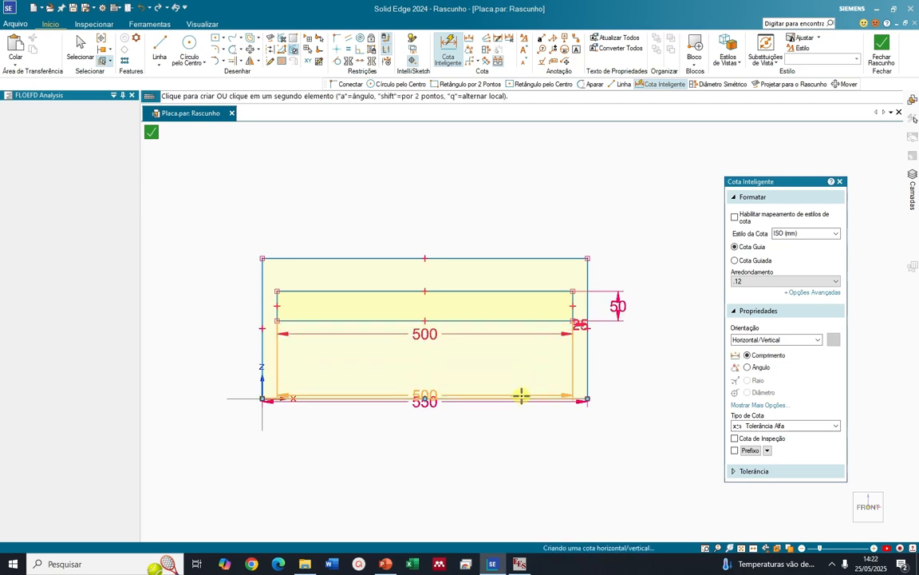
left_click(521, 394)
left_click(613, 368)
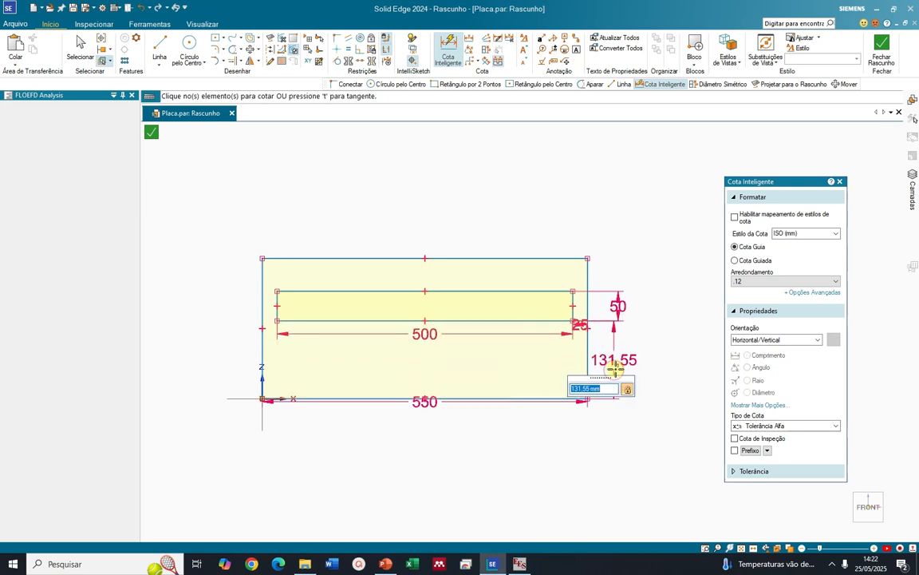
type("25")
key("Return")
Dimension the vertical gap between the upper edges of the two rectangles as 25 mm
left_click(538, 353)
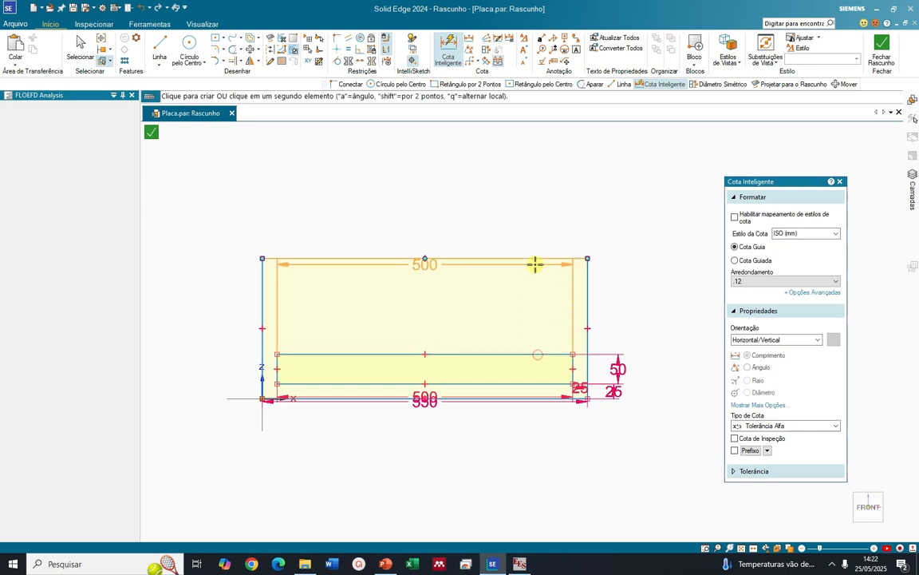
left_click(535, 265)
left_click(613, 300)
type("25")
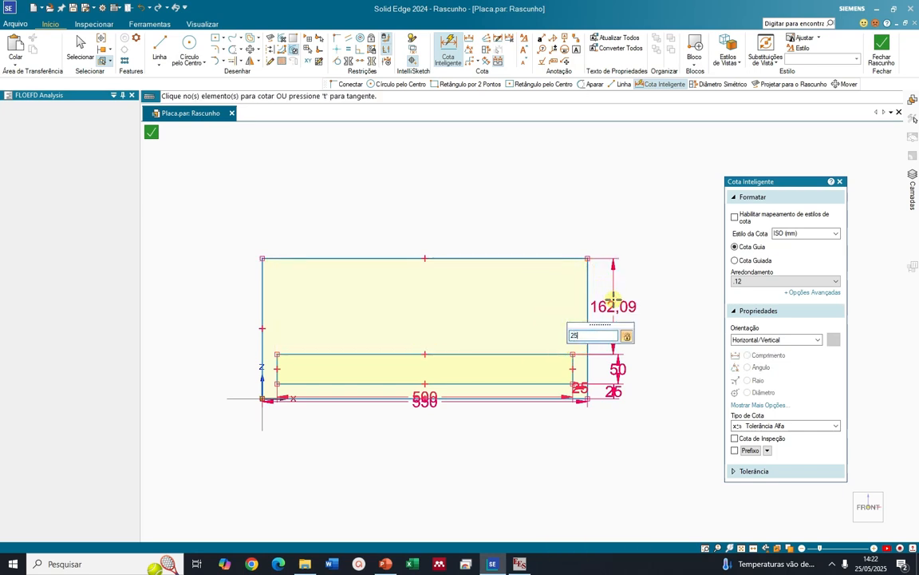
key("Return")
scroll(461, 388, "down", 2)
scroll(461, 391, "up", 5)
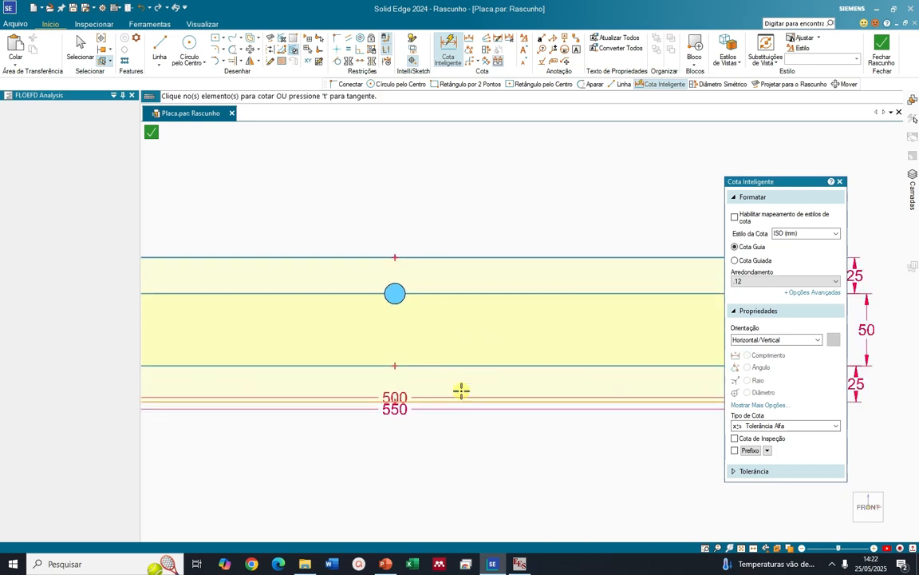
Finish the sketch of the two nested rectangles and return to the part
scroll(462, 388, "down", 3)
scroll(550, 419, "up", 2)
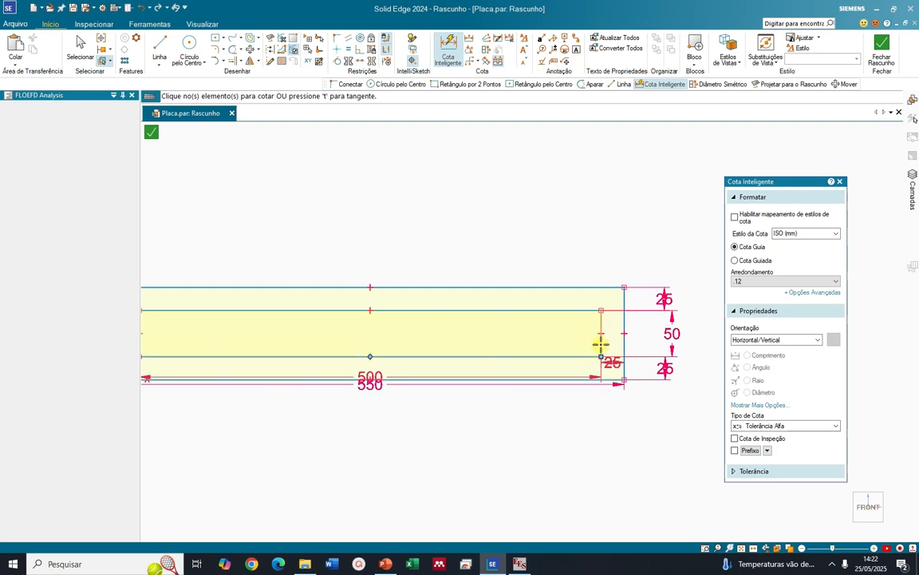
left_click(881, 51)
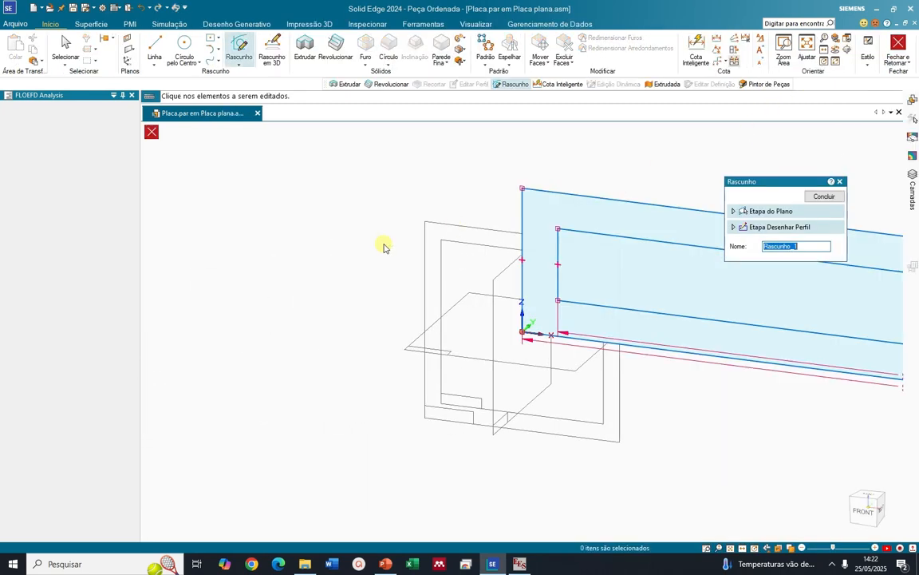
Extrude the frame region between the outer and inner rectangles symmetrically by 50 mm
left_click(305, 46)
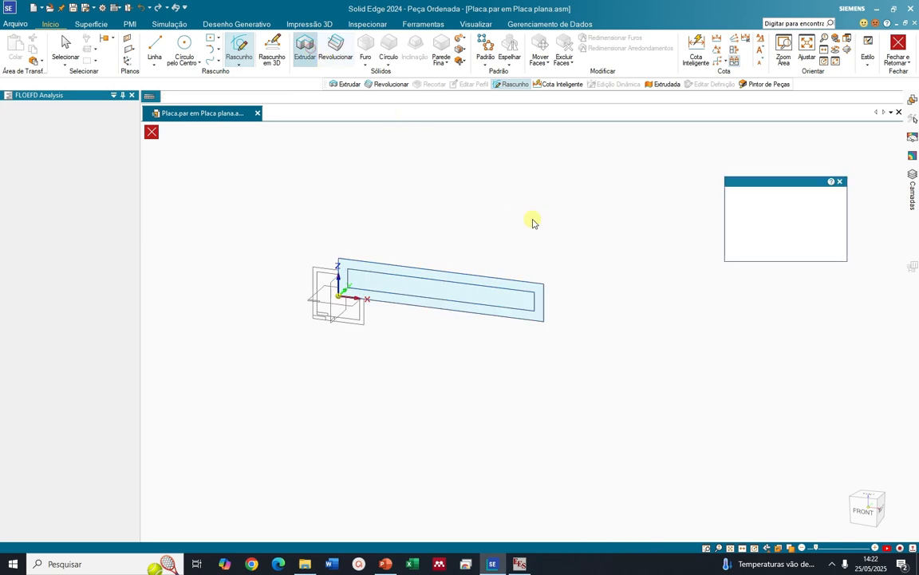
scroll(355, 301, "up", 3)
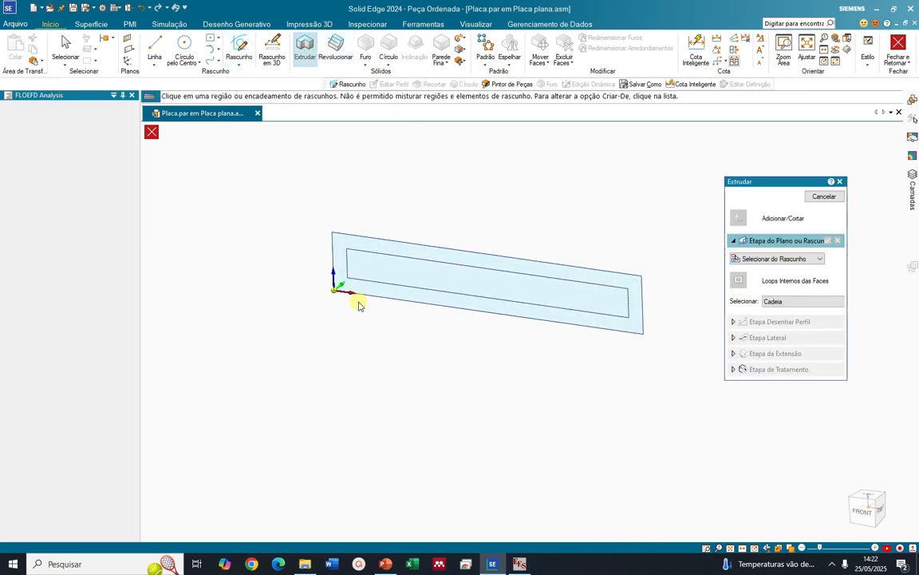
left_click(621, 327)
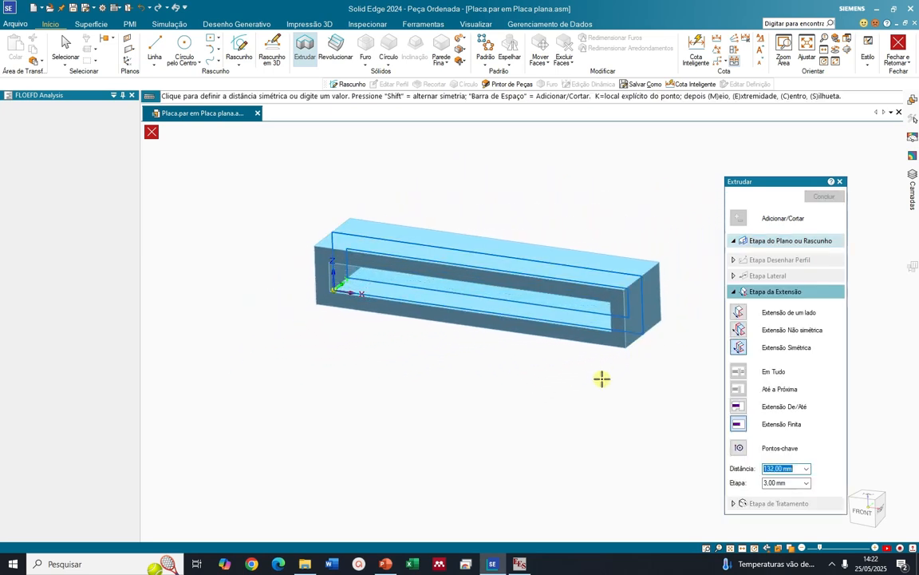
type("50")
key("Return")
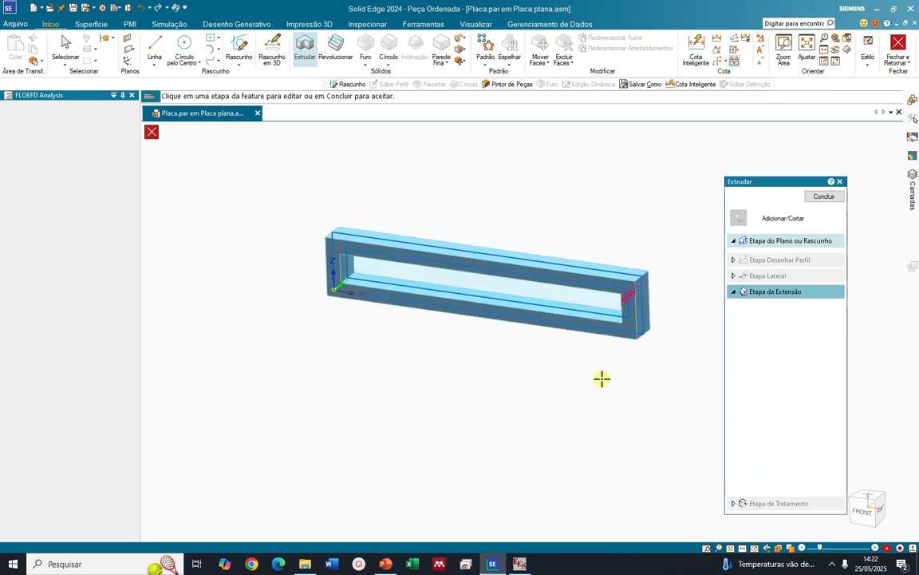
left_click(820, 197)
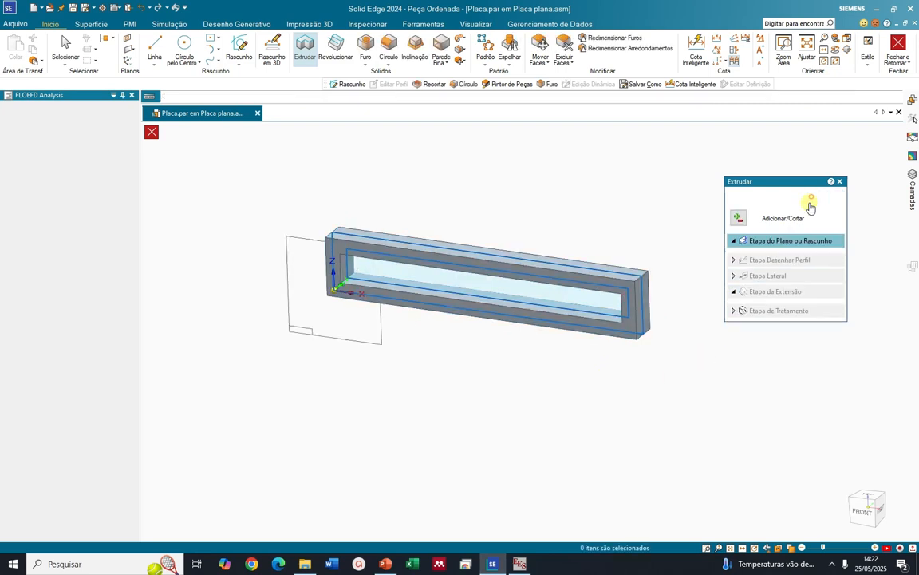
left_click(823, 196)
Display the PathFinder and hide the sketch Rascunho 1 of the plate part
middle_click_drag(755, 273, 718, 359)
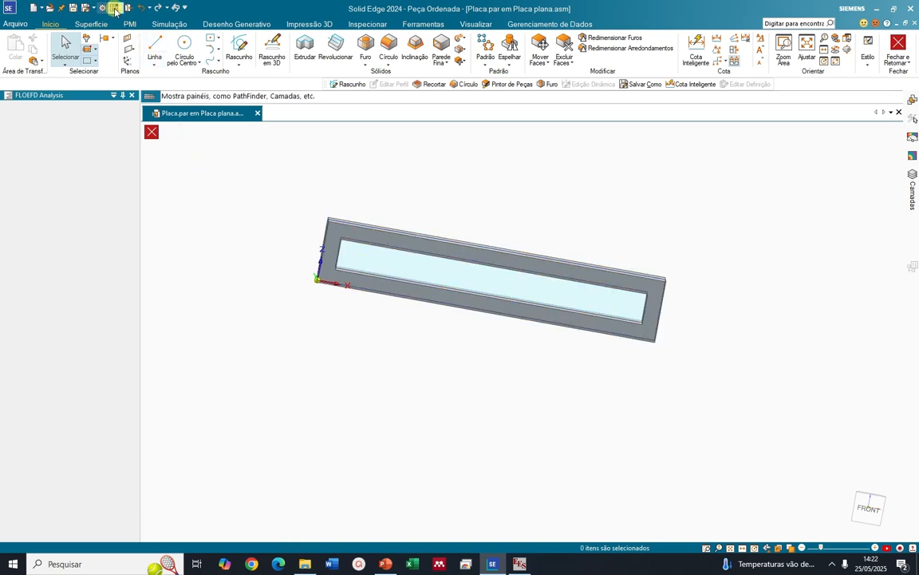
left_click(115, 10)
left_click(136, 56)
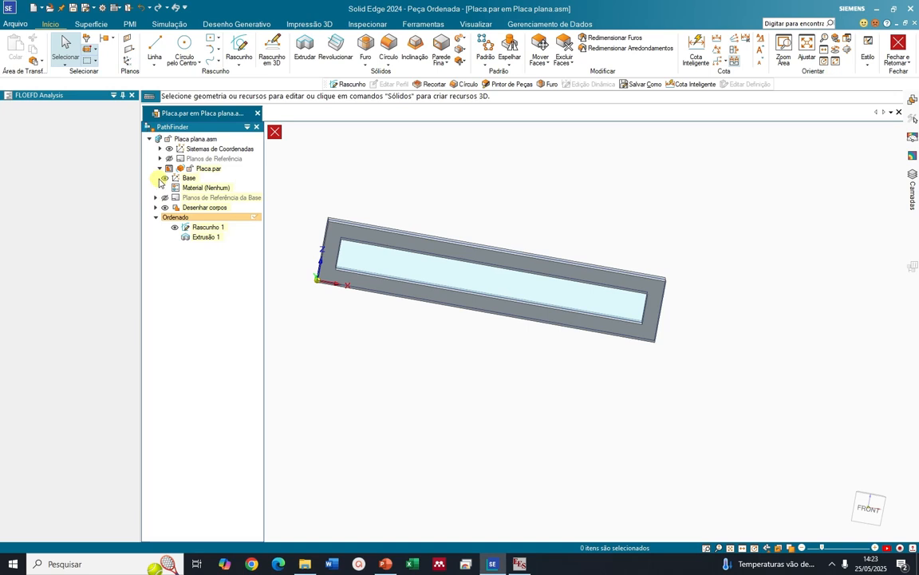
left_click(175, 229)
mouse_move(569, 425)
middle_mouse_down()
mouse_move(511, 410)
mouse_move(537, 399)
middle_mouse_up()
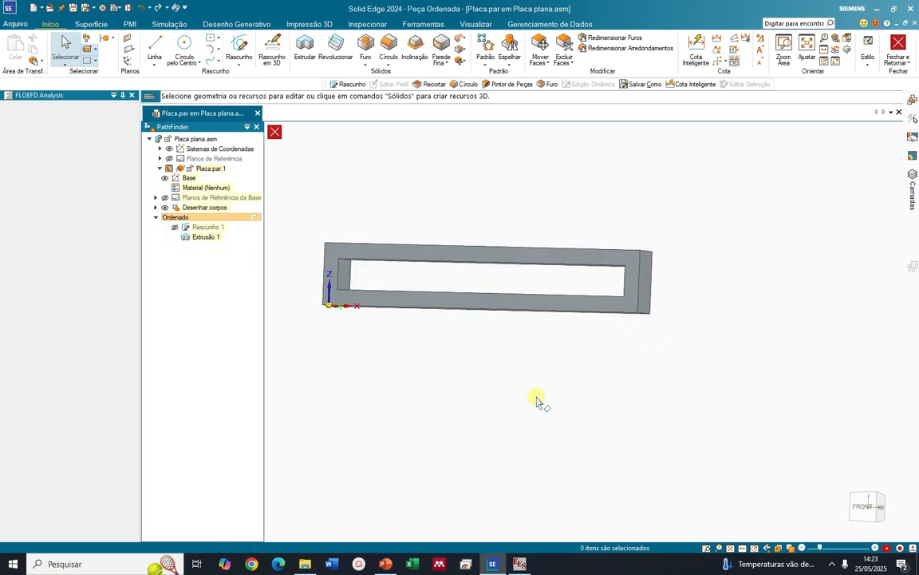
Return from the part to the assembly with the PathFinder hidden and save Placa plana.asm
left_click(275, 132)
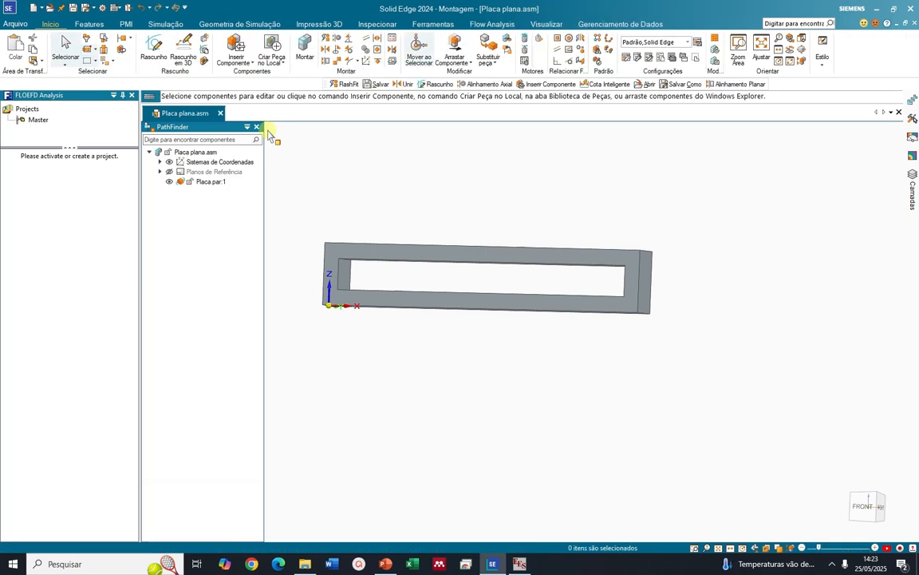
left_click(257, 128)
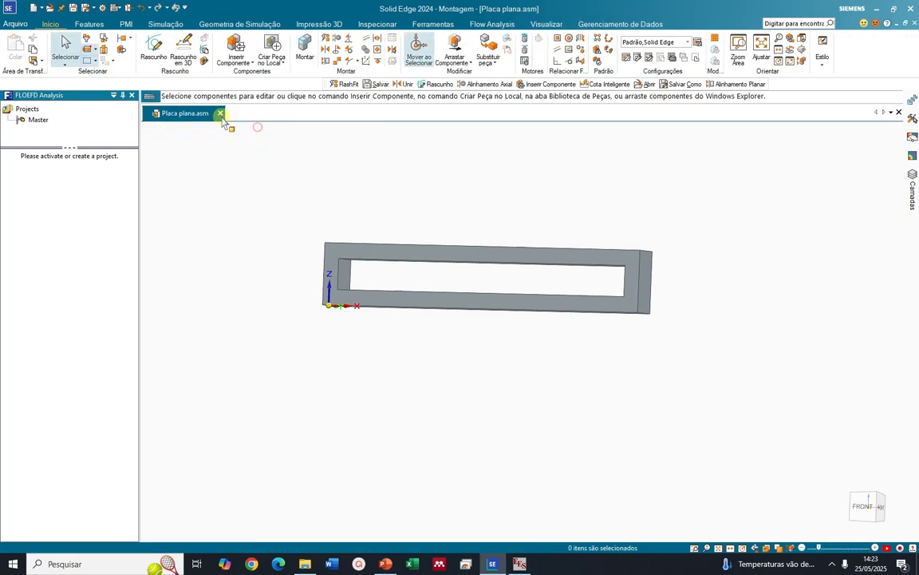
left_click(73, 9)
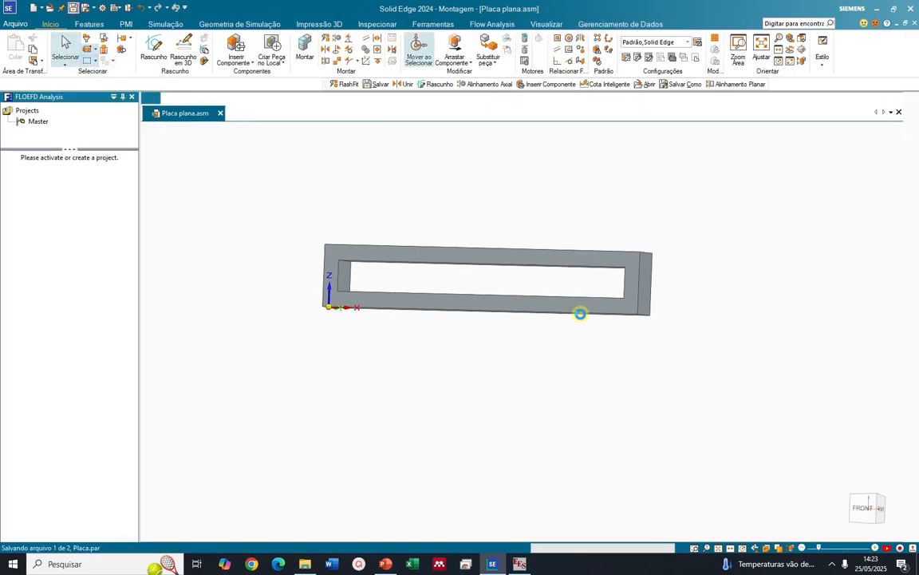
middle_click_drag(644, 382, 613, 329)
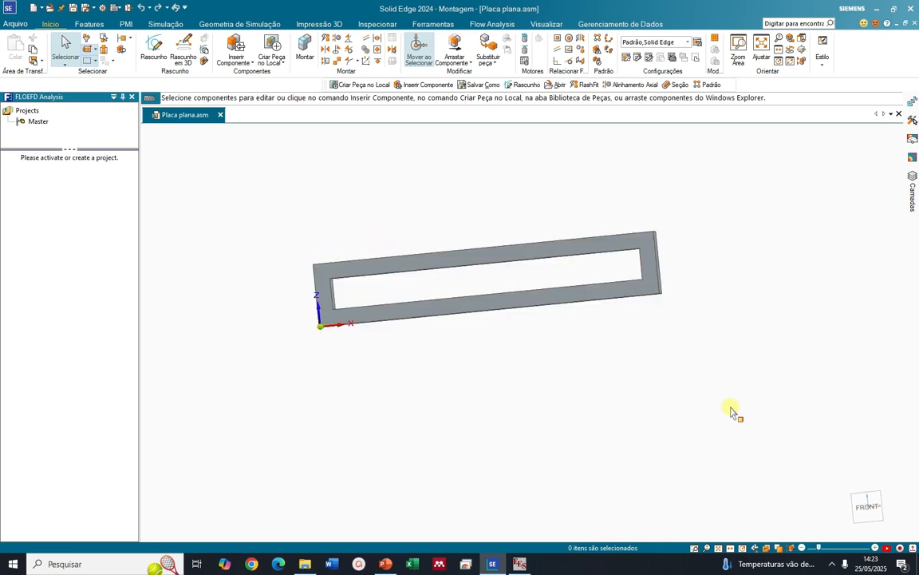
Create a FLOEFD flow analysis project with the wizard and name it PlacaPlana
left_click(492, 24)
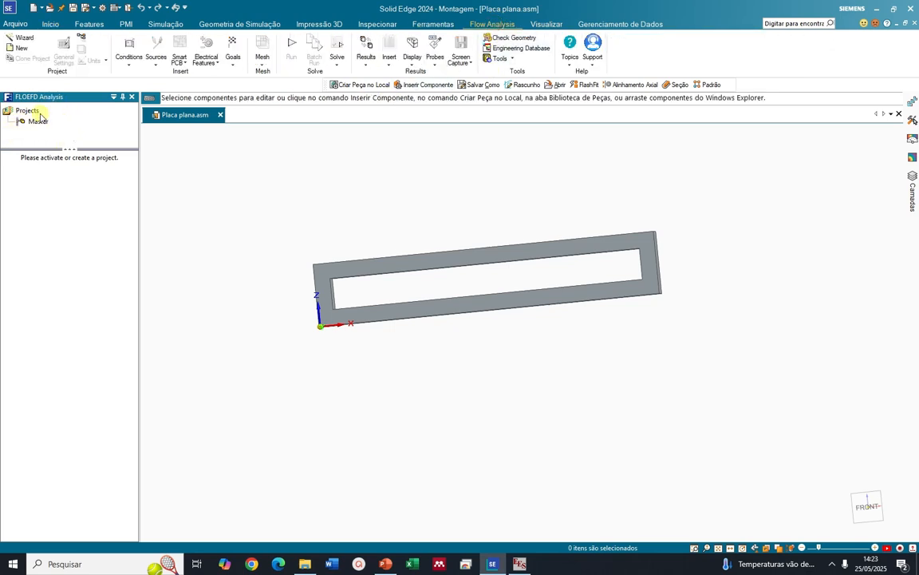
left_click(16, 39)
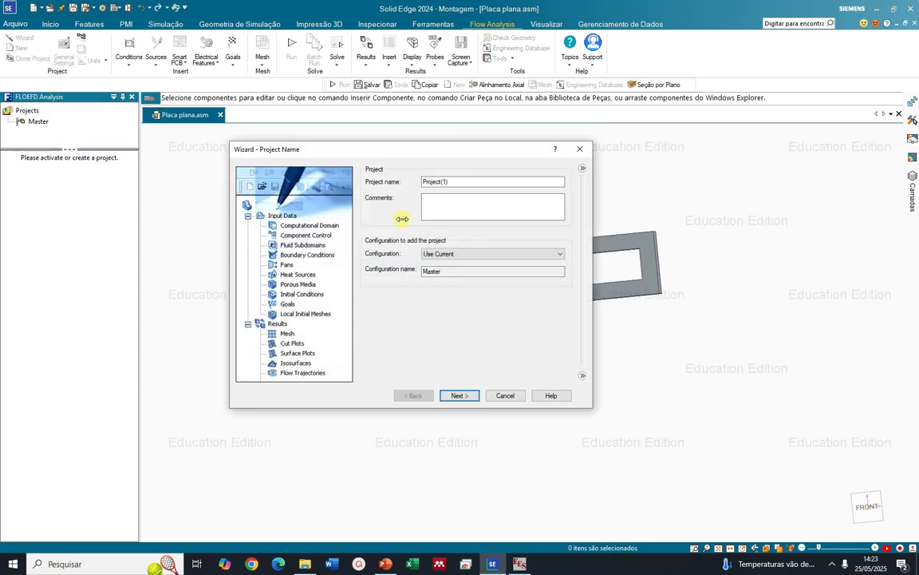
double_click(469, 182)
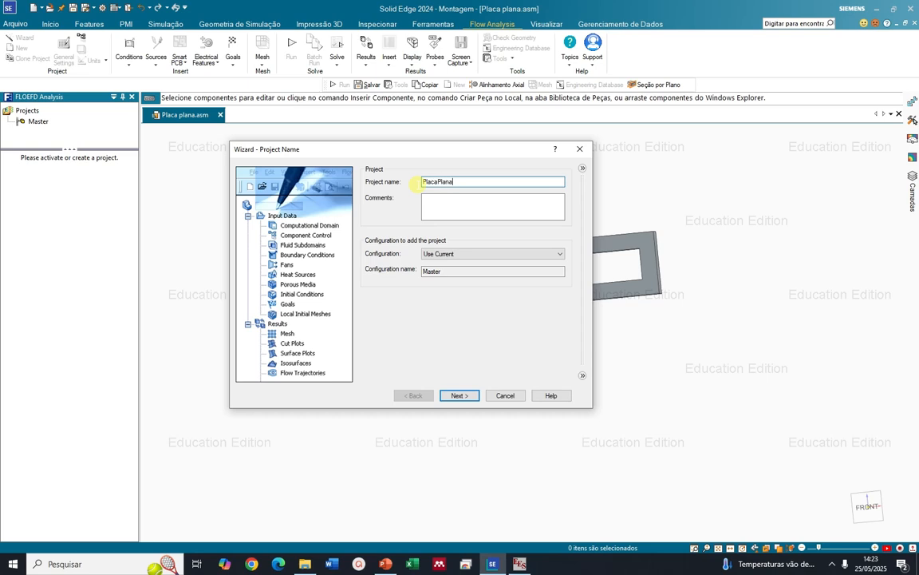
type("PlacaPlana")
left_click(465, 396)
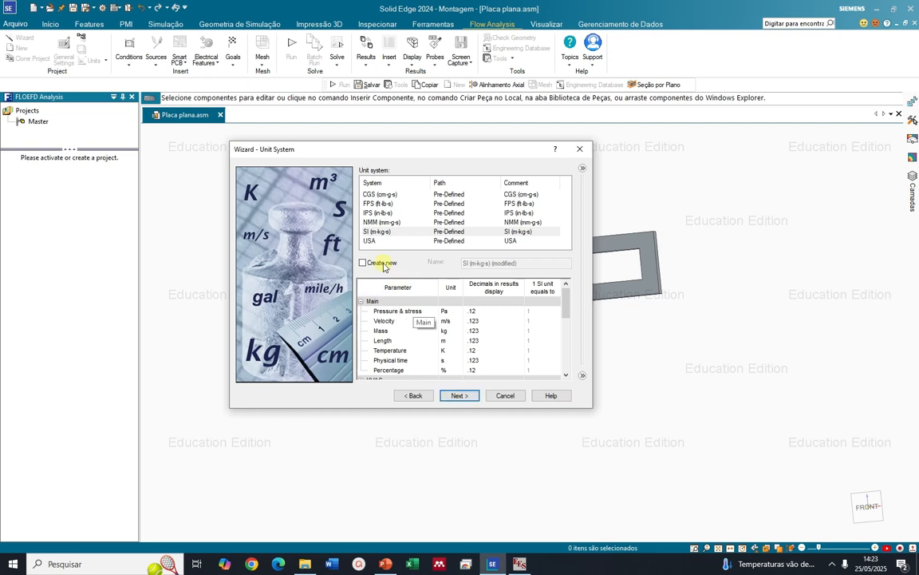
Choose the SI (m-kg-s) unit system and accept the External analysis type with Fluid Flow
left_click(382, 232)
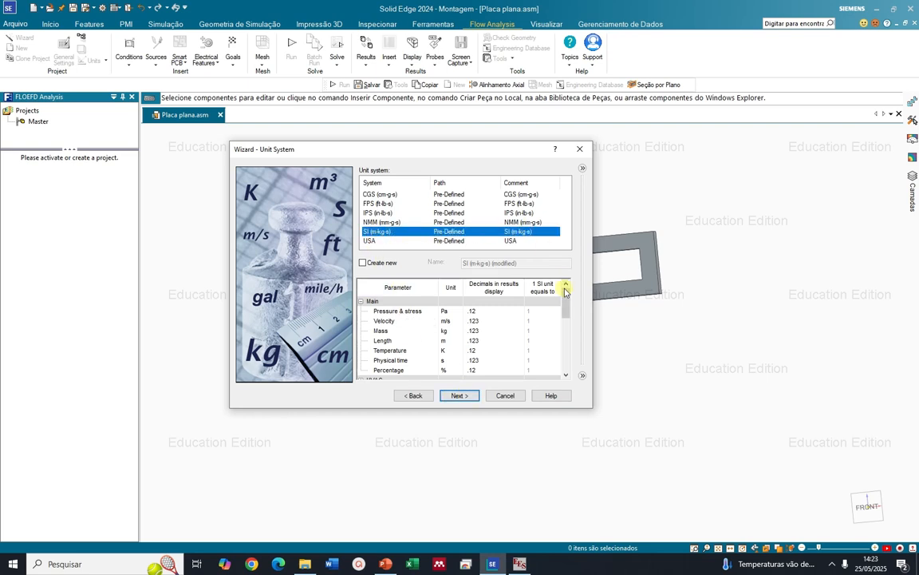
left_click_drag(565, 296, 565, 315)
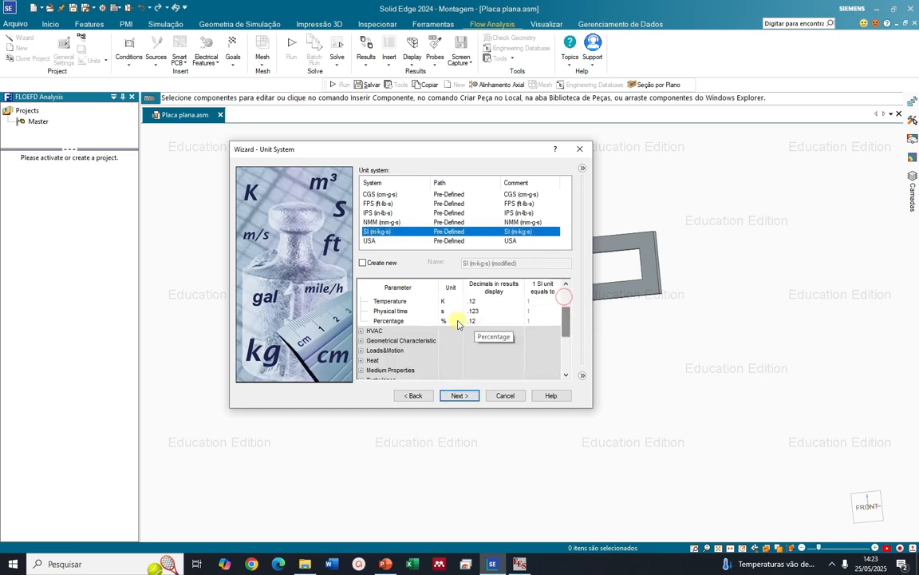
left_click(460, 396)
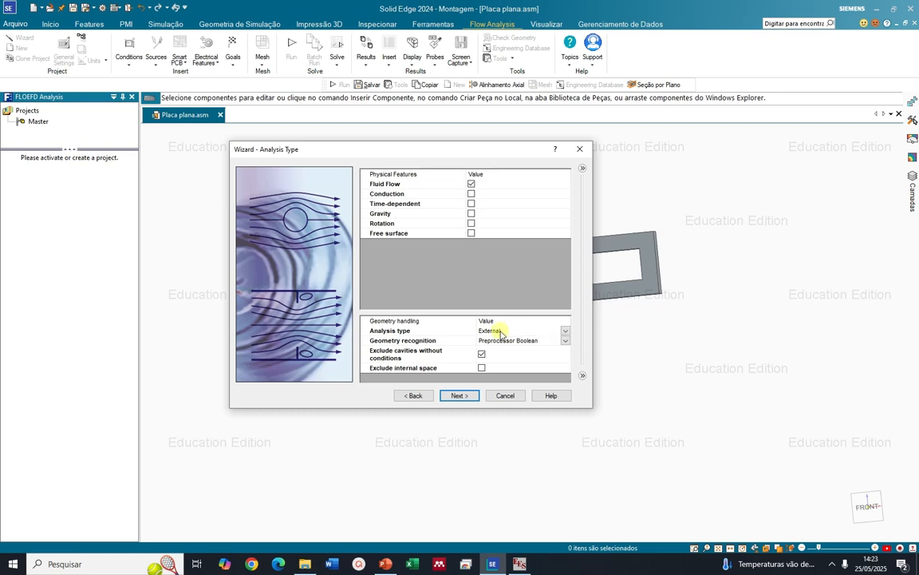
left_click(448, 395)
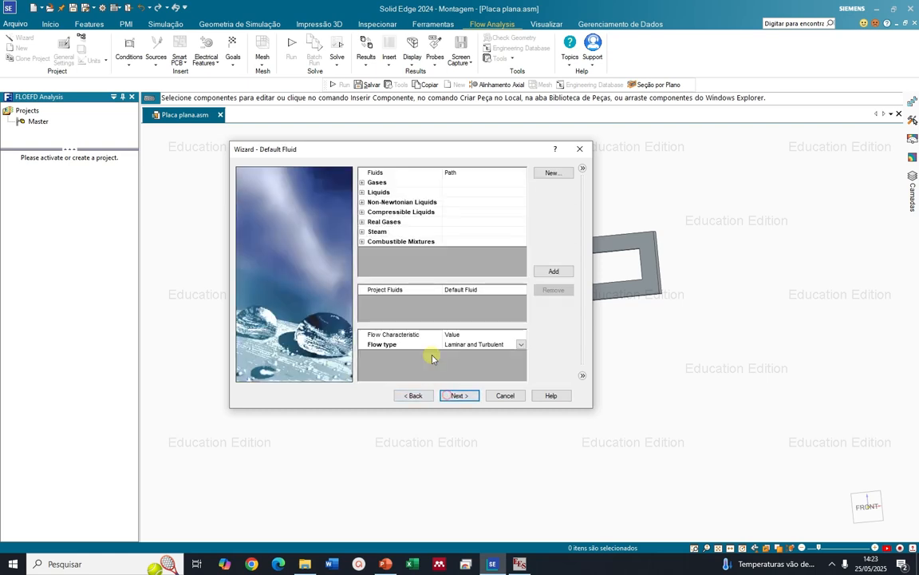
Add Water from the pre-defined liquids as the project's default fluid
left_click(362, 192)
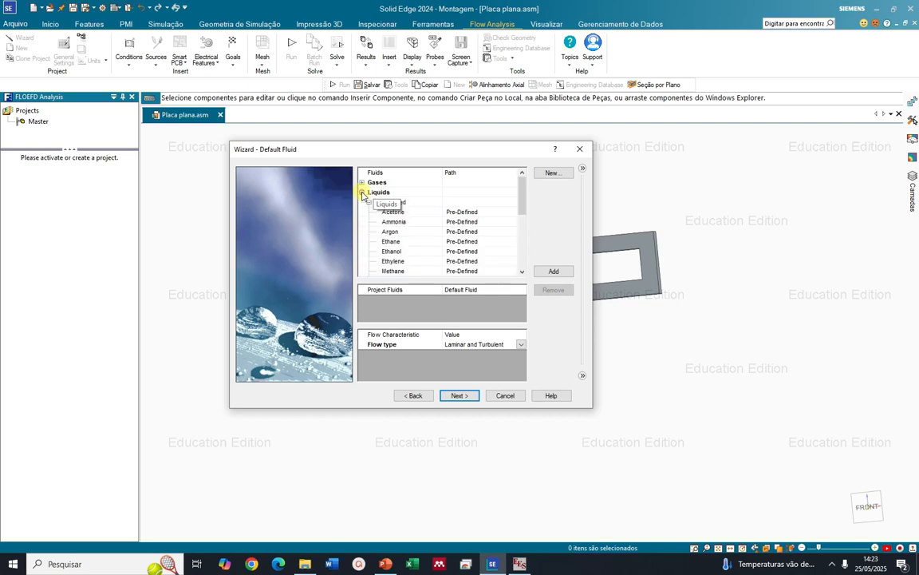
left_click_drag(521, 202, 524, 250)
double_click(387, 253)
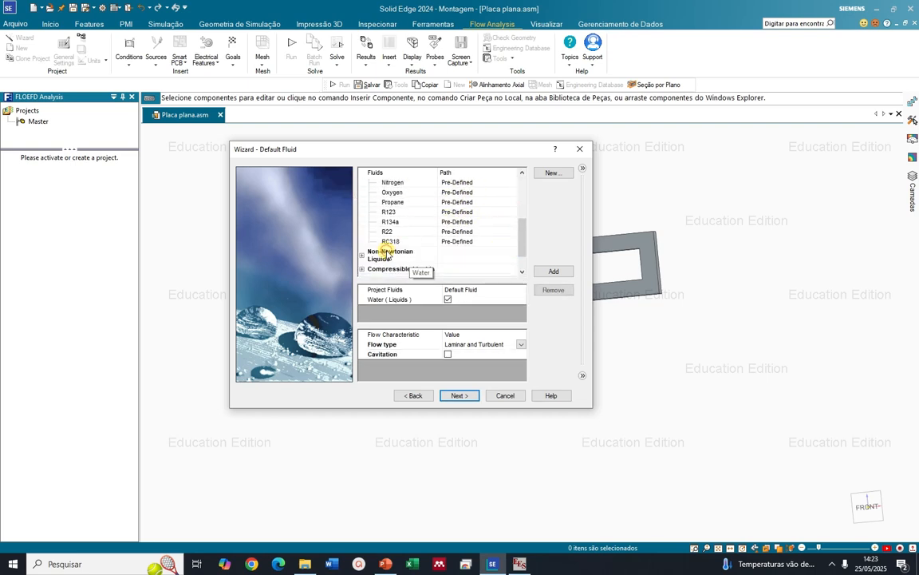
left_click(398, 302)
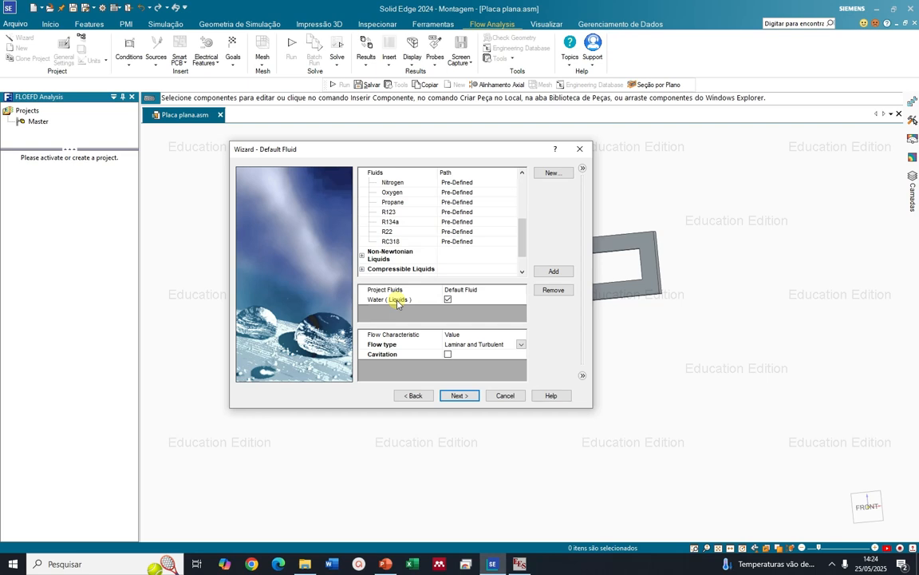
Try the Laminar Only flow type for the water and restore Laminar and Turbulent
left_click(521, 346)
left_click(521, 344)
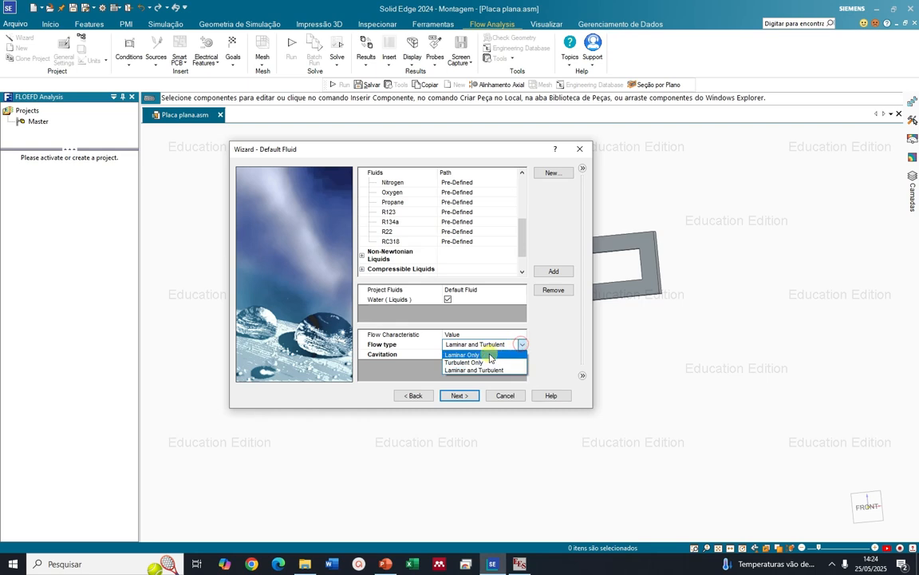
left_click(490, 355)
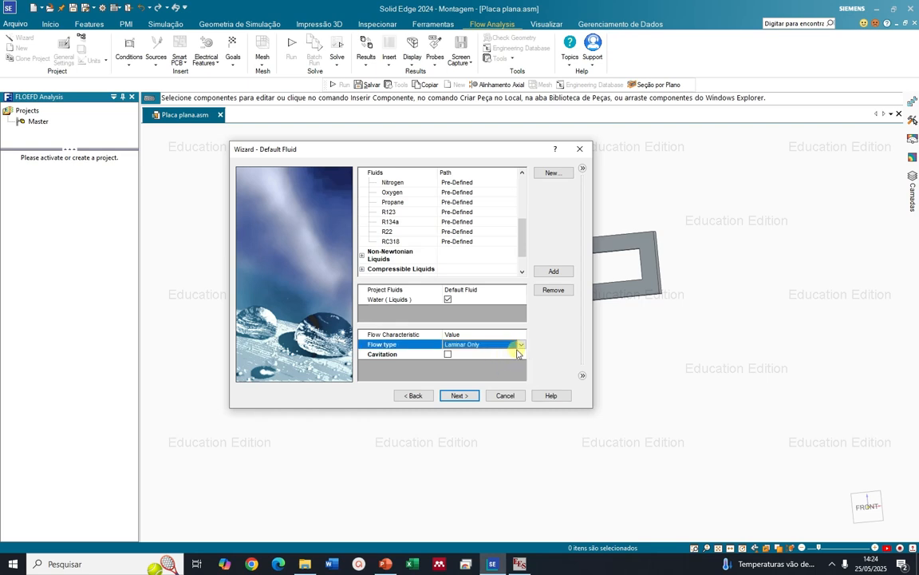
left_click(520, 346)
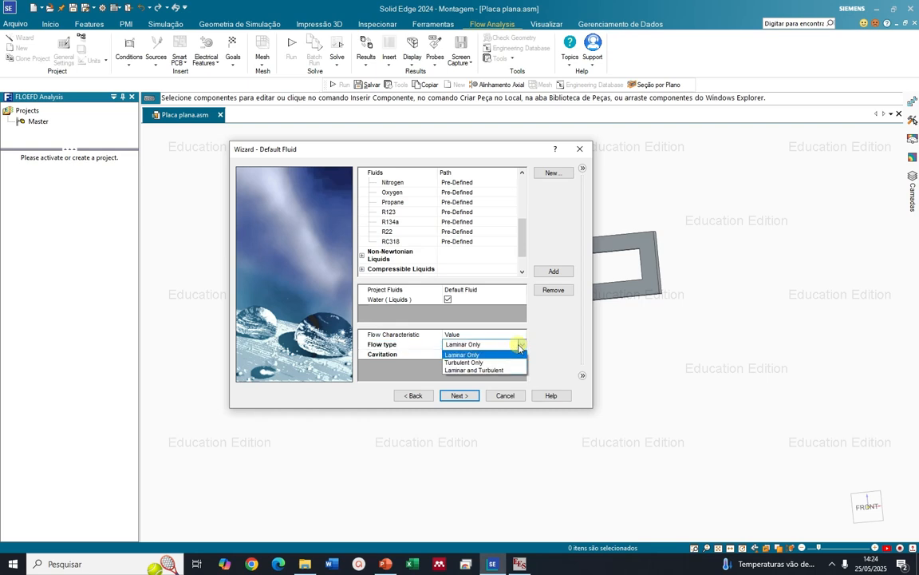
left_click(488, 369)
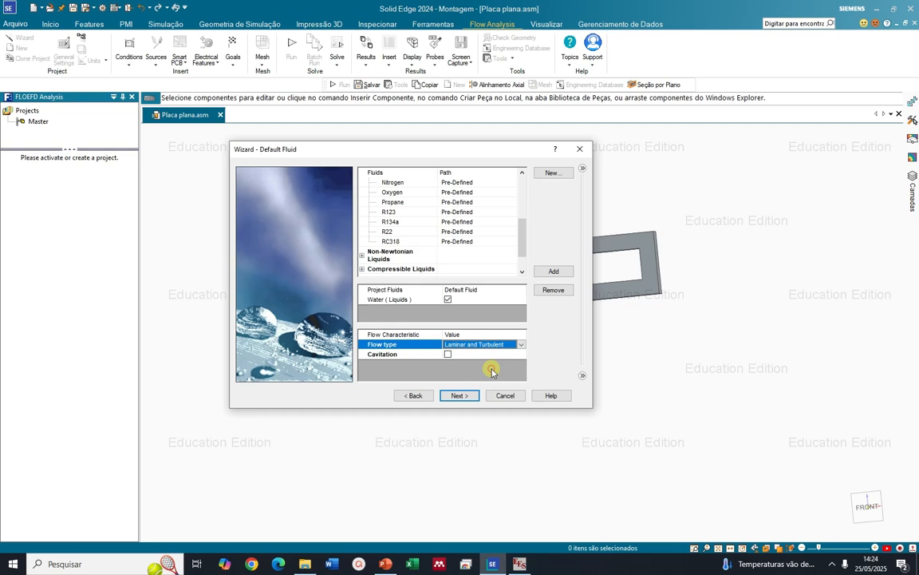
Review the flat-plate roughness slide in PowerPoint, return to Solid Edge and accept the adiabatic wall condition with 0 micrometer roughness
left_click(458, 395)
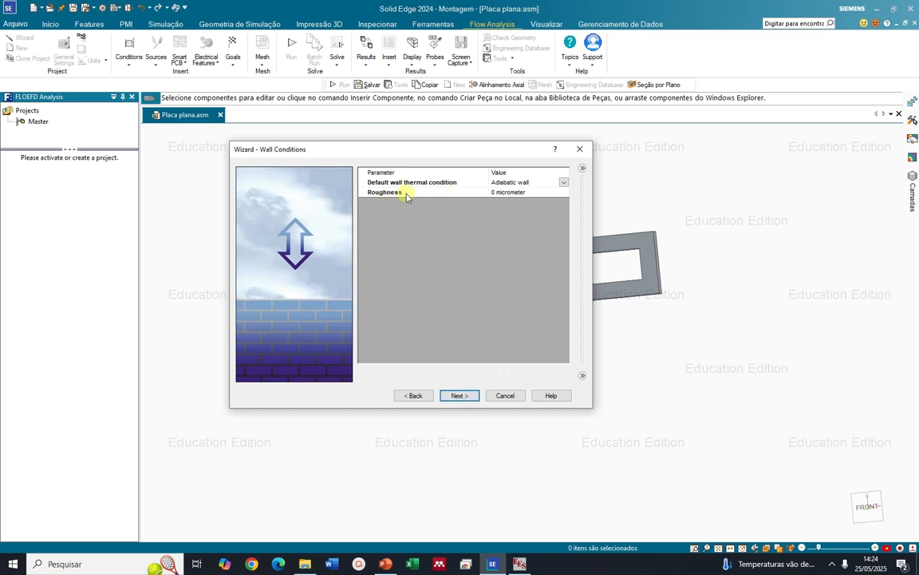
key("alt+Tab")
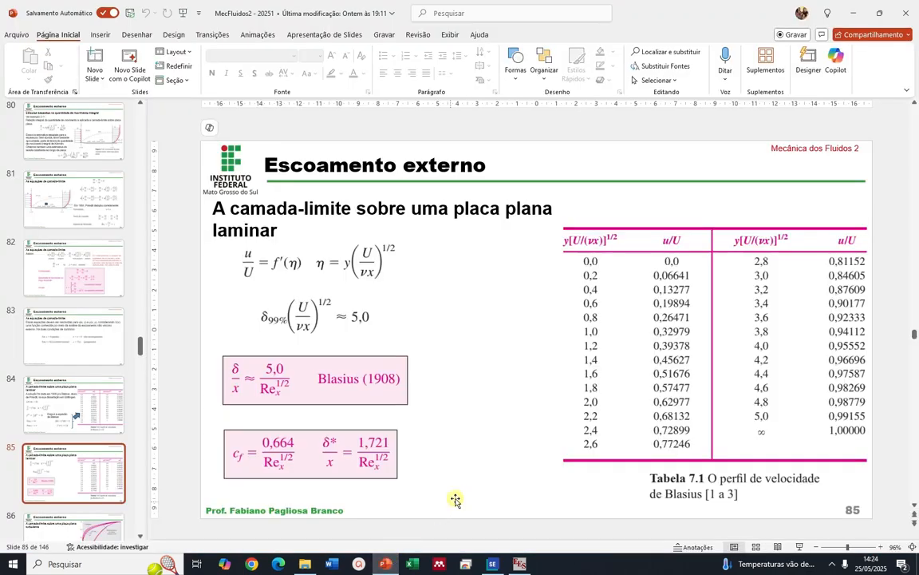
scroll(498, 439, "down", 3)
scroll(497, 439, "up", 1)
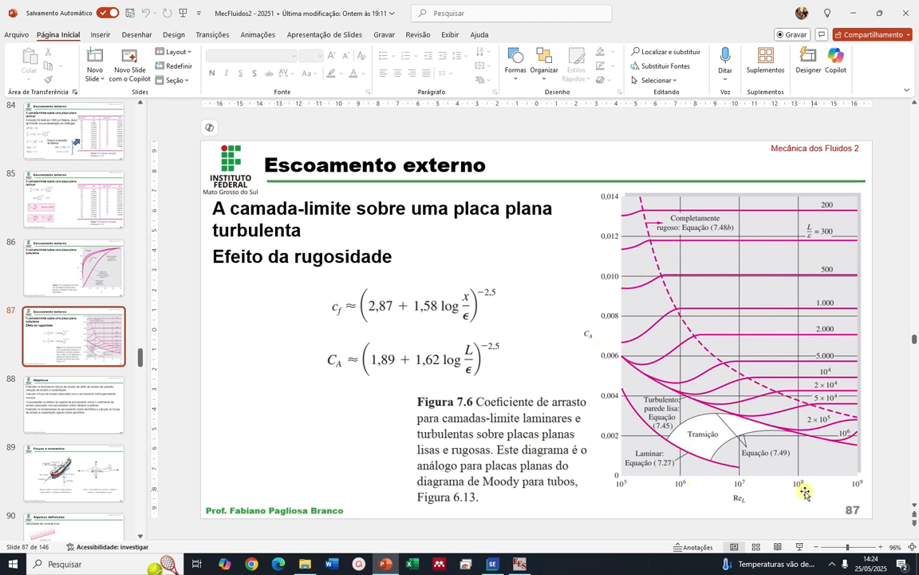
key("alt+Tab")
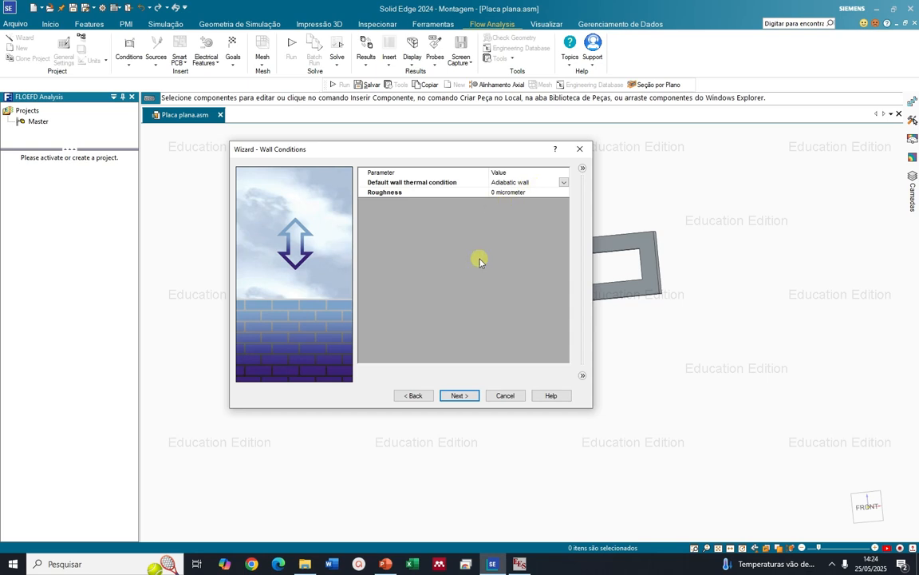
left_click(459, 395)
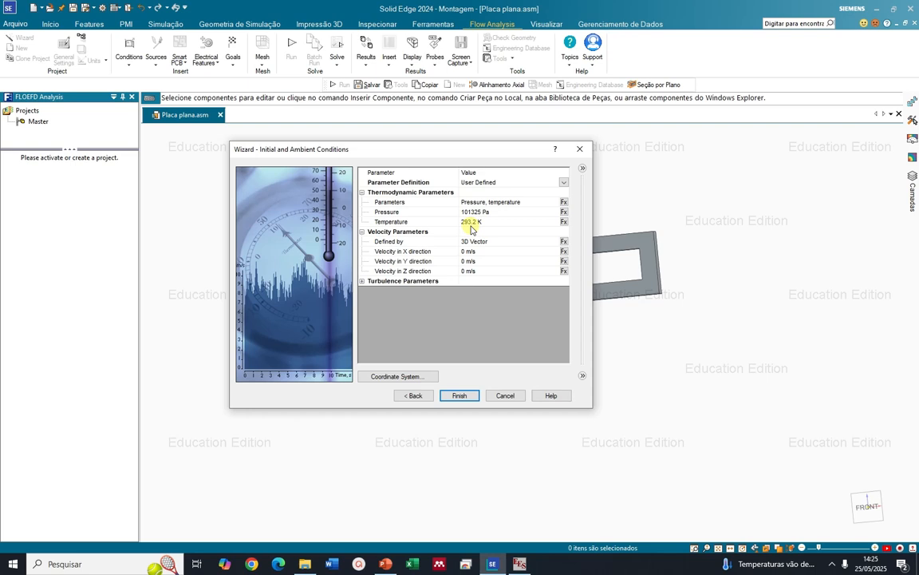
Switch to EES to check the fluid temperature in the equations, and return to the Solid Edge wizard
key("alt+Tab")
key("alt+Tab")
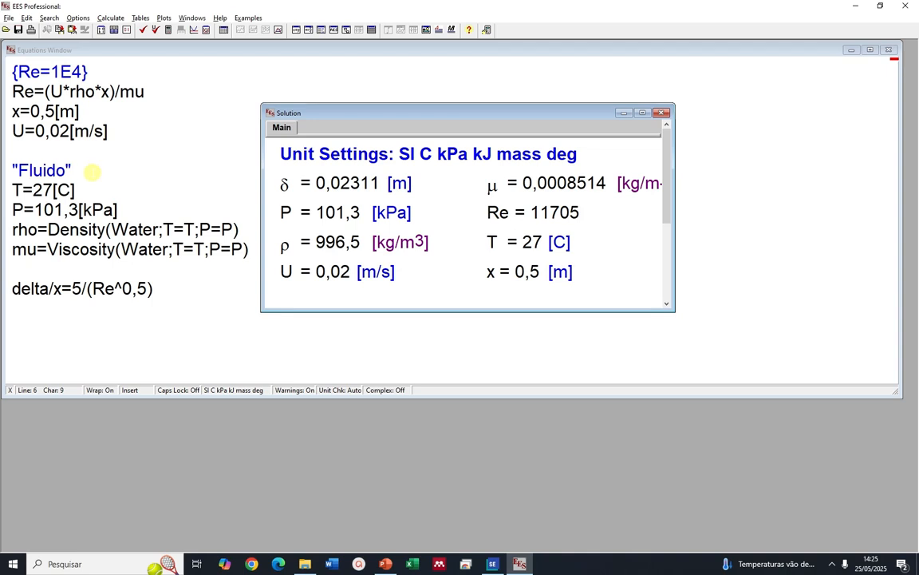
left_click(107, 189)
key("alt+Tab")
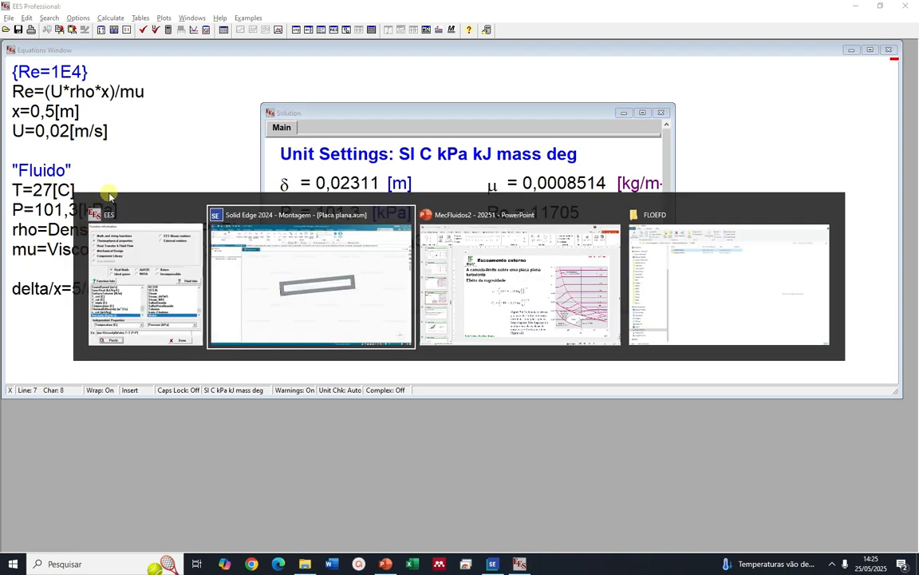
key("alt+Tab")
key("alt+Tab")
key("alt+Tab")
key("alt+Tab")
key("alt+Tab")
key("alt+Tab")
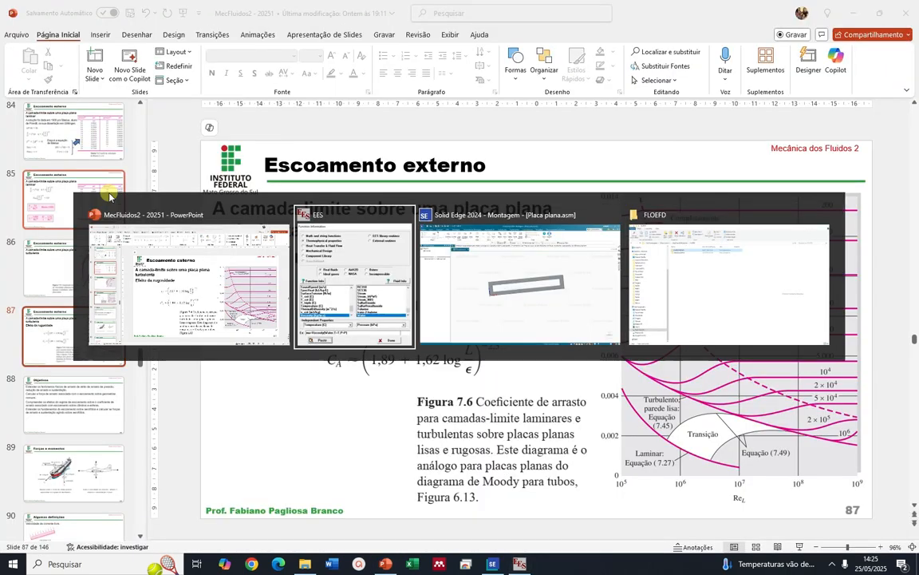
key("alt+Tab")
key("alt+Tab")
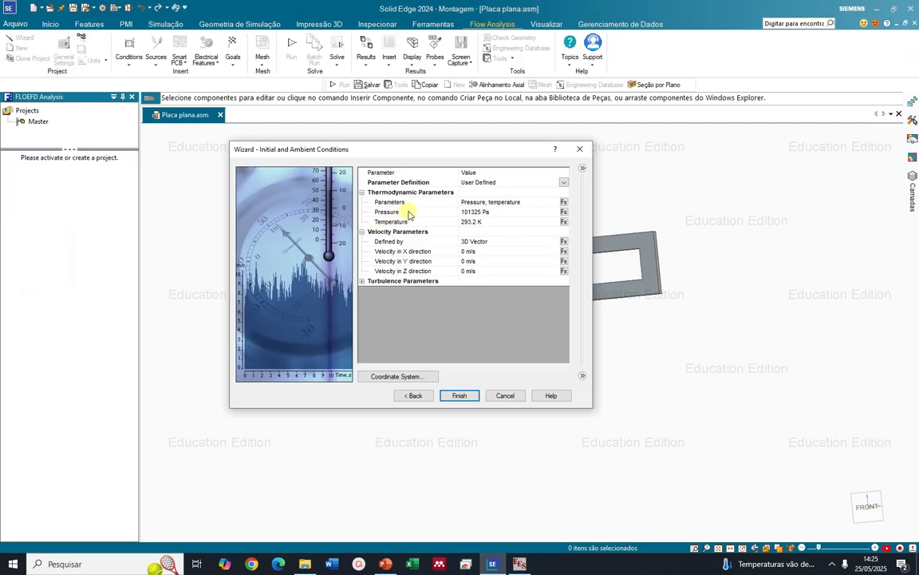
Set the initial ambient temperature to 300 K, expand the turbulence parameters and finish the project wizard
left_click(476, 223)
left_click(513, 302)
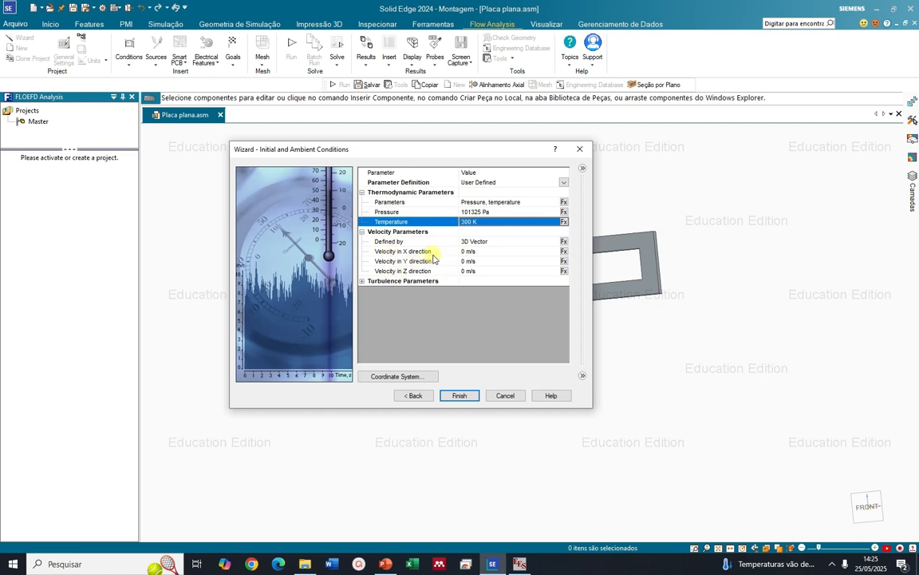
left_click(363, 281)
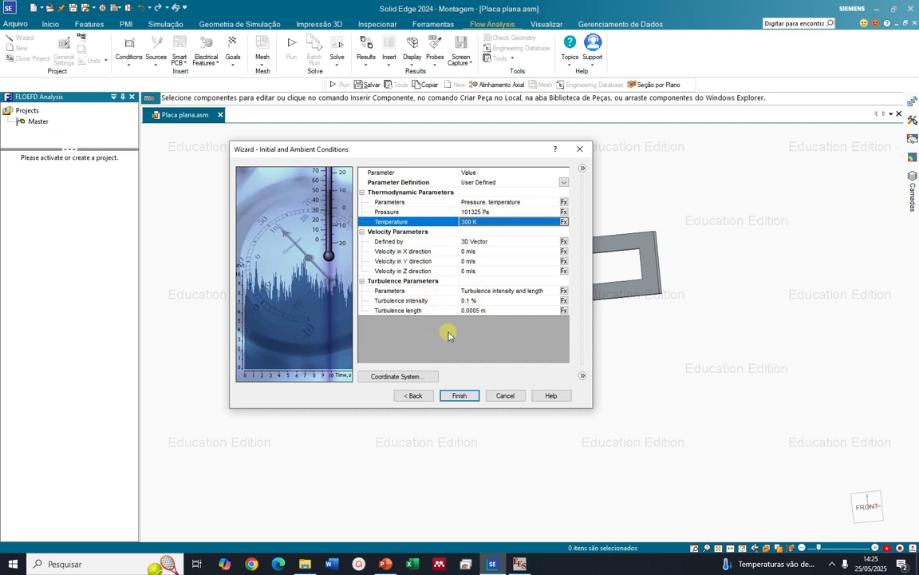
left_click(461, 396)
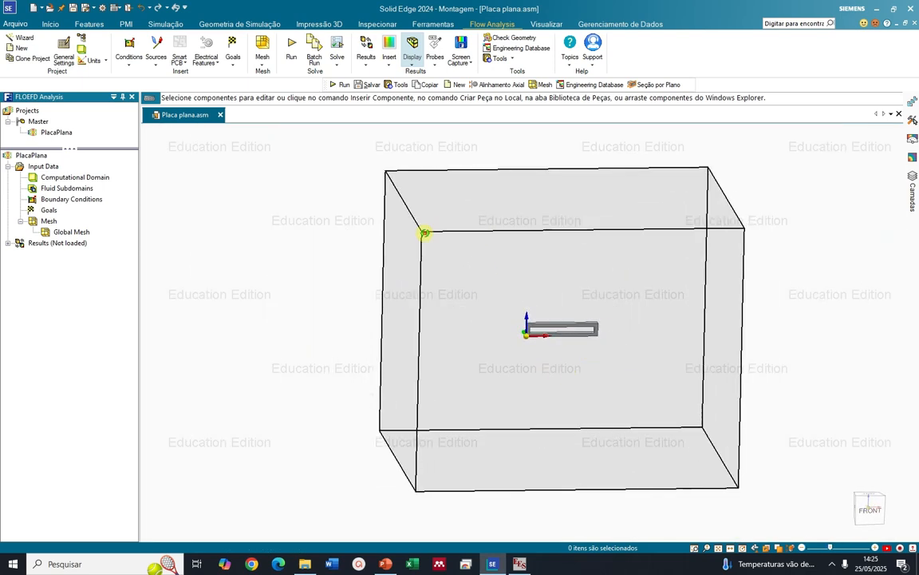
Edit the computational domain definition and make it a 2D simulation in the XZ plane
middle_click_drag(474, 233, 501, 239)
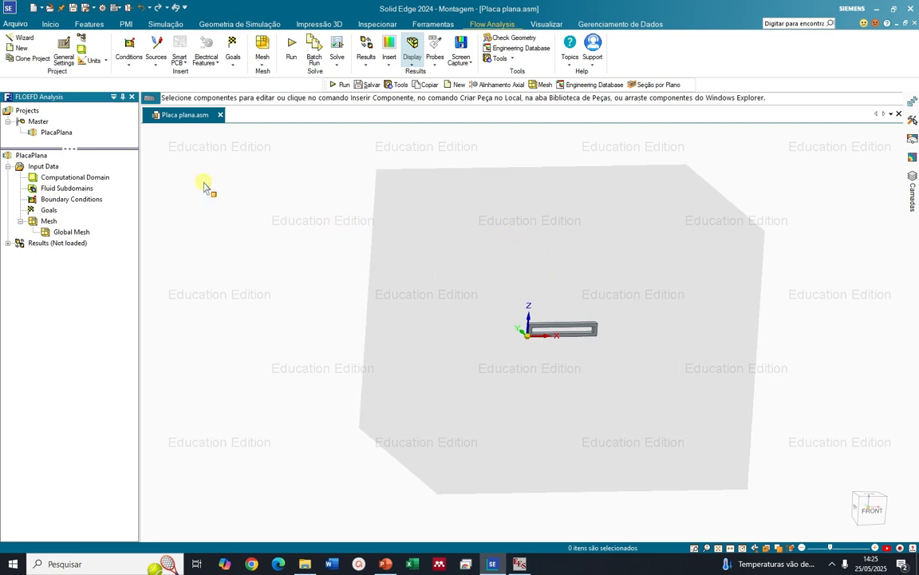
left_click(51, 177)
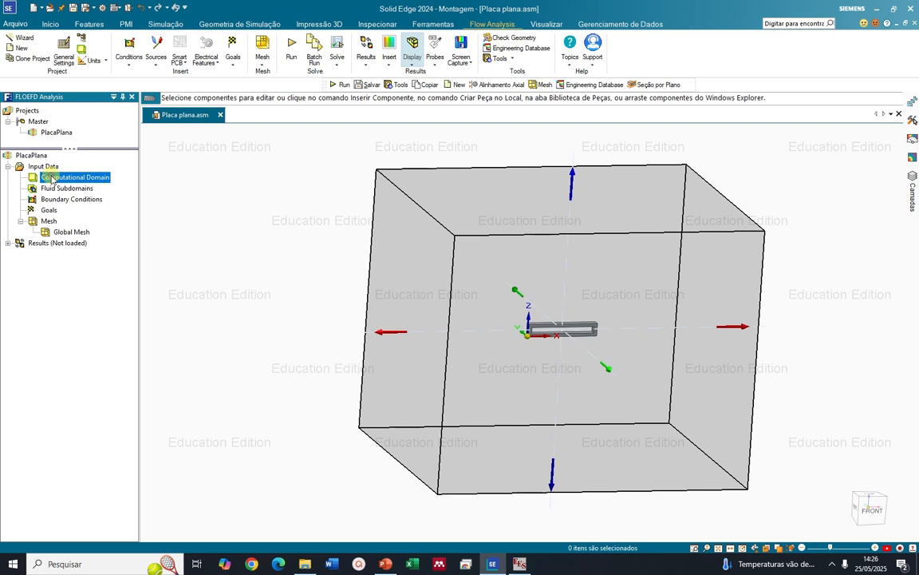
right_click(51, 177)
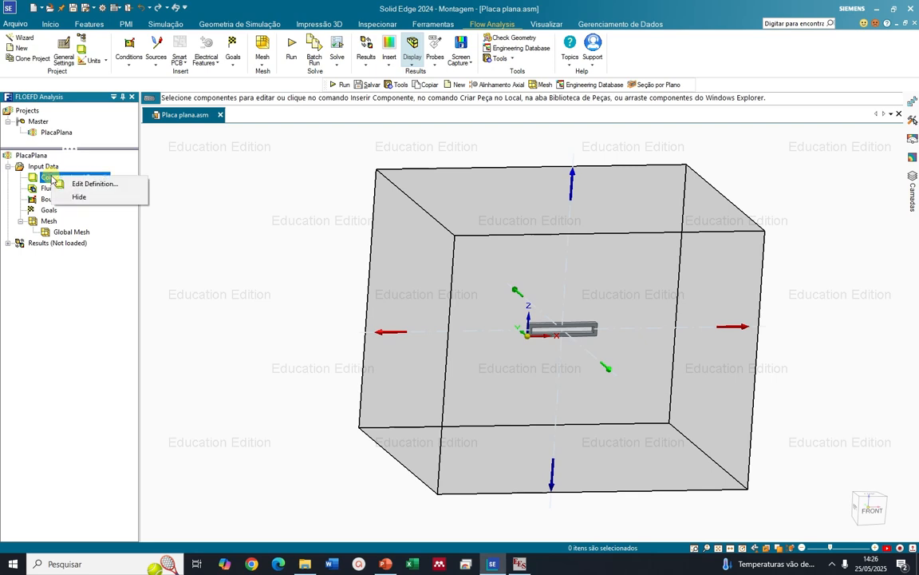
left_click(88, 182)
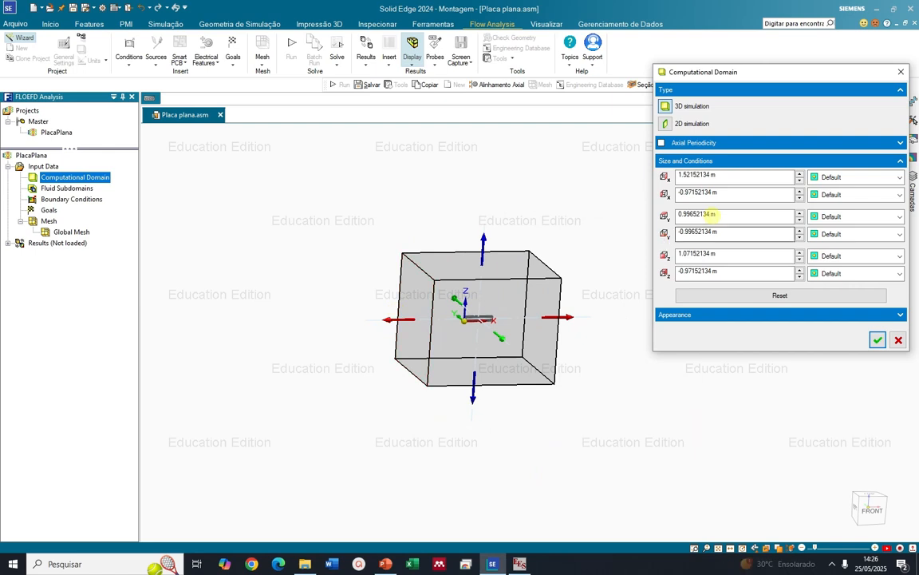
left_click(665, 124)
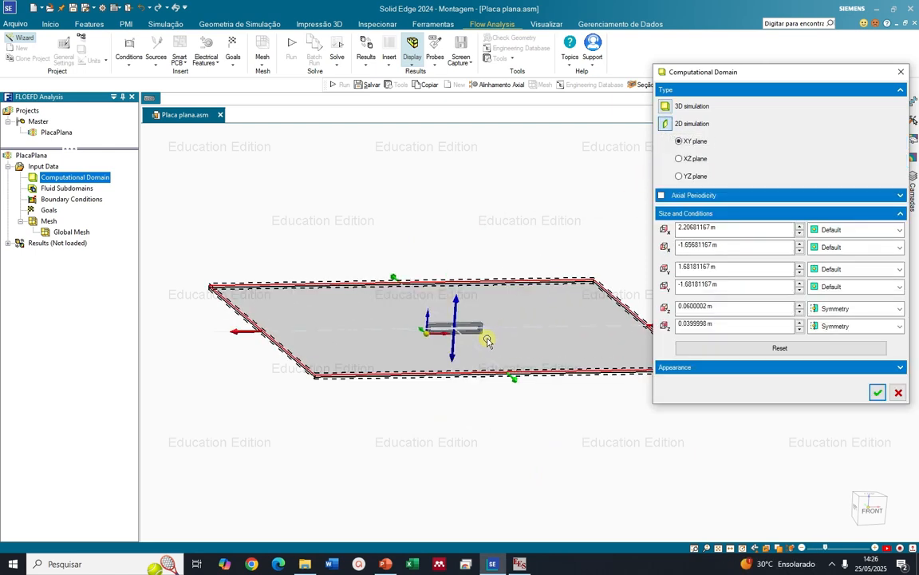
scroll(412, 332, "up", 1)
scroll(305, 303, "down", 3)
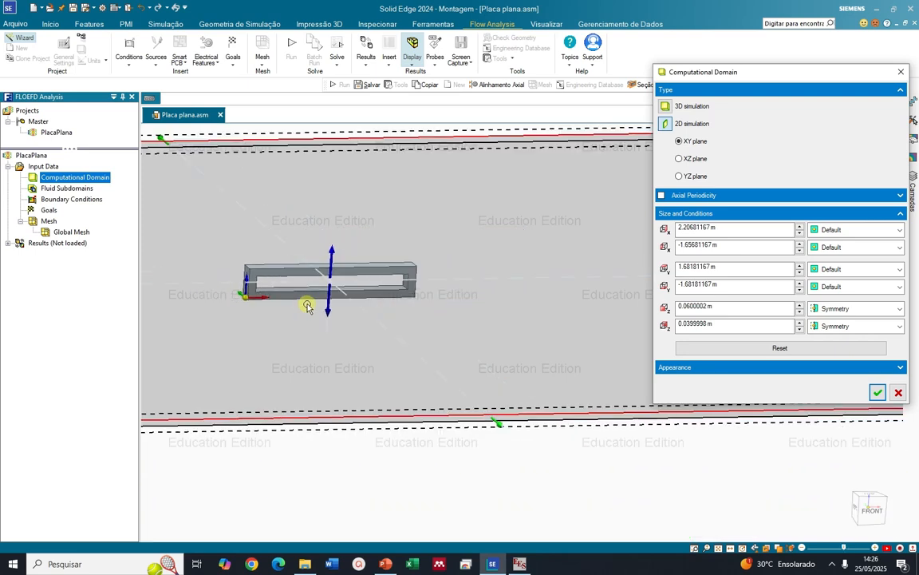
scroll(226, 280, "up", 6)
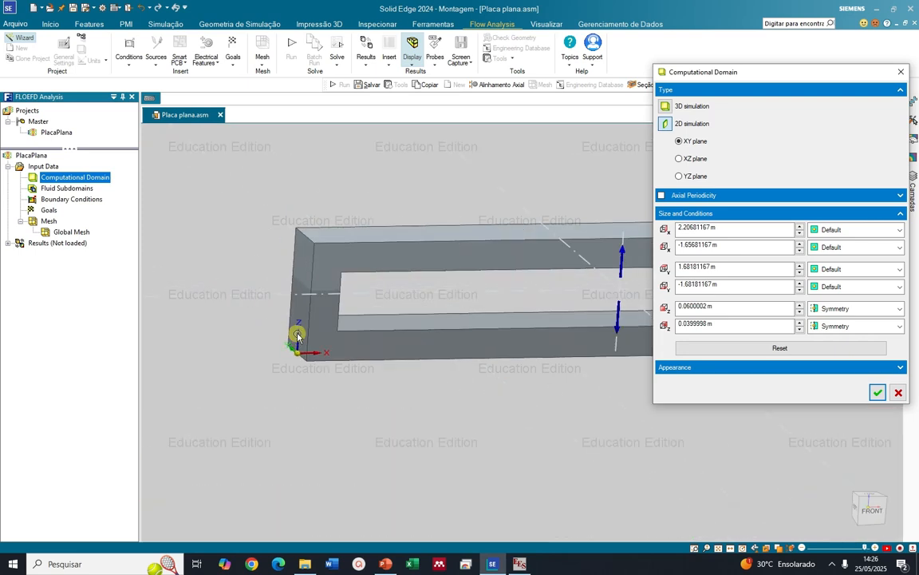
left_click(679, 158)
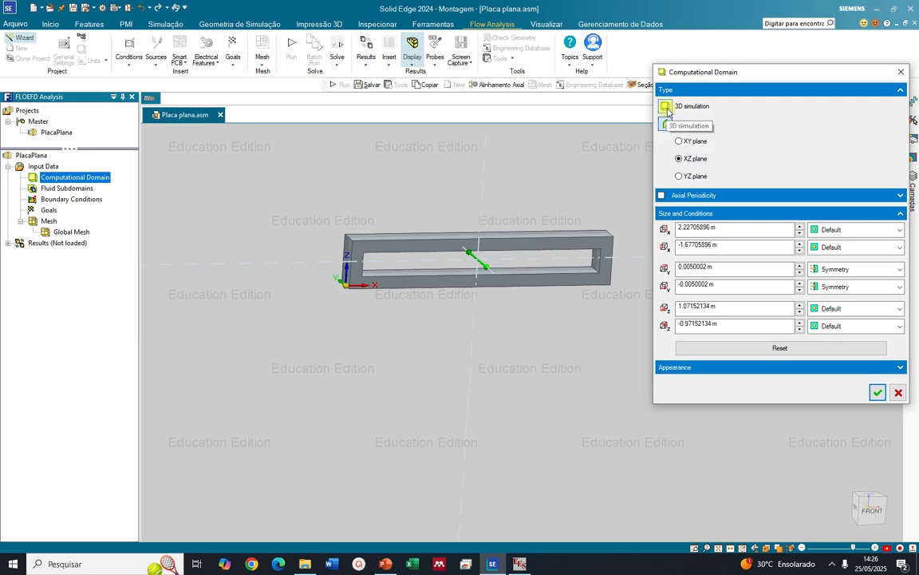
Shrink the computational domain around the plate to Z from 0 to about 0.084 m and X from 0 to about 0.552 m
scroll(328, 256, "down", 1)
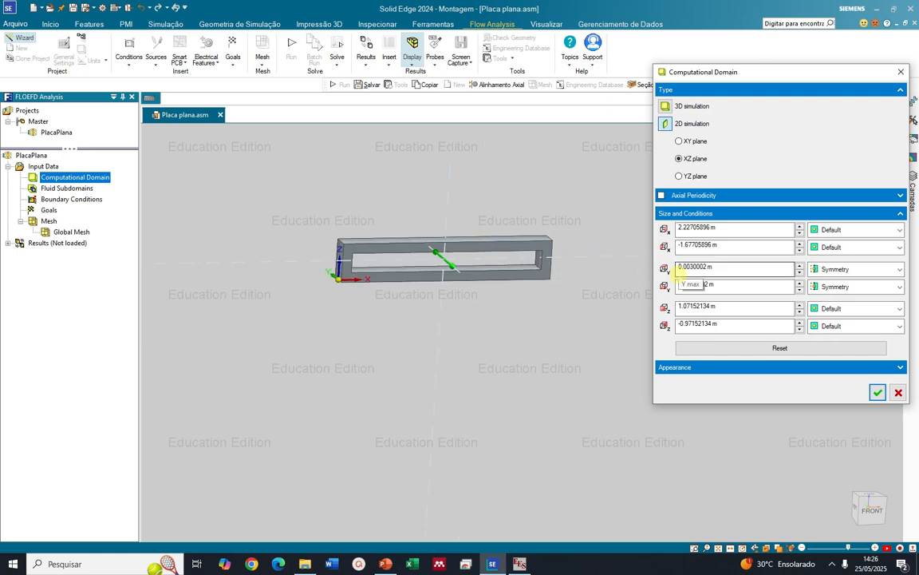
scroll(445, 252, "down", 3)
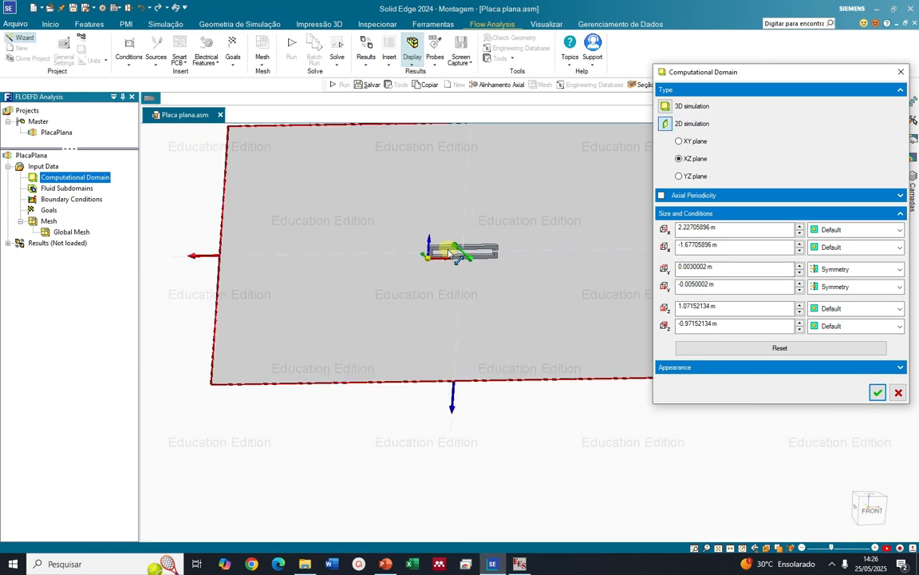
scroll(449, 254, "up", 5)
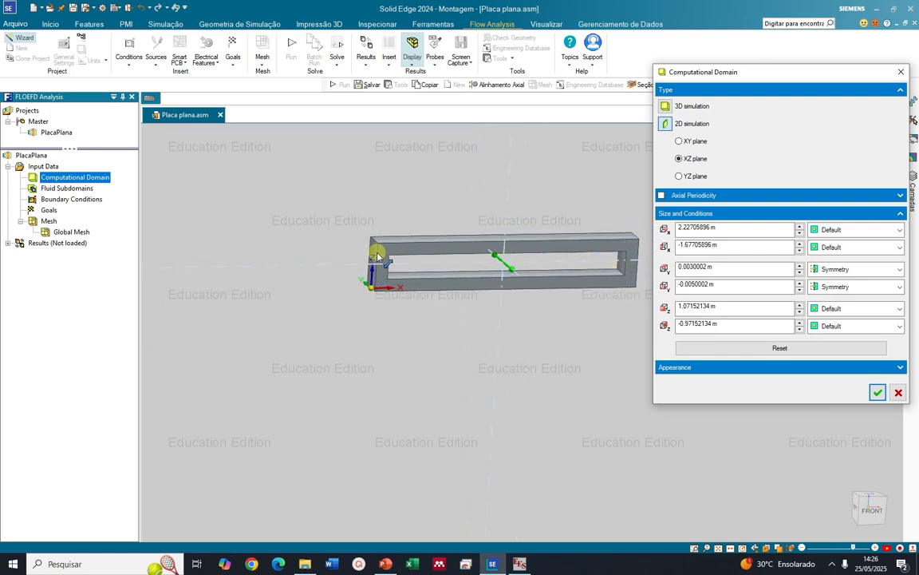
scroll(339, 256, "down", 5)
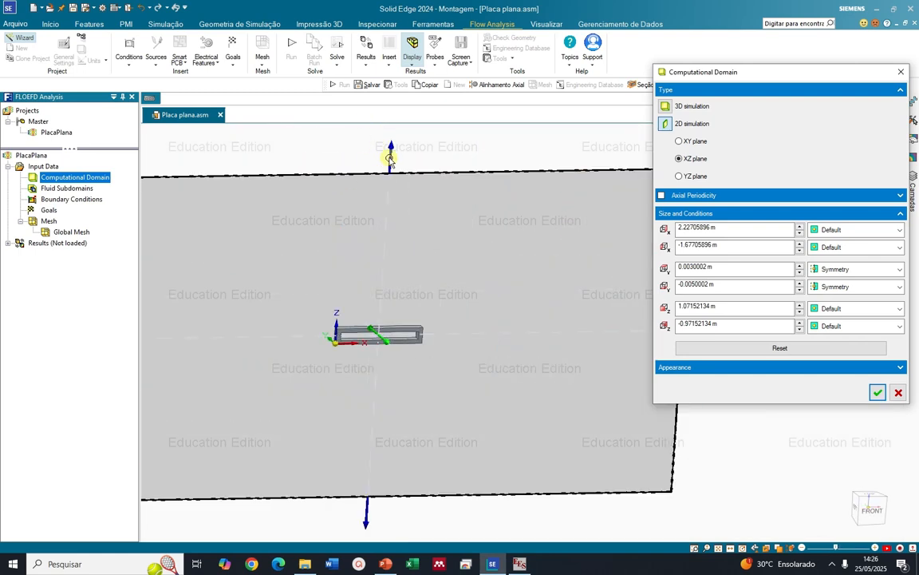
left_click(389, 158)
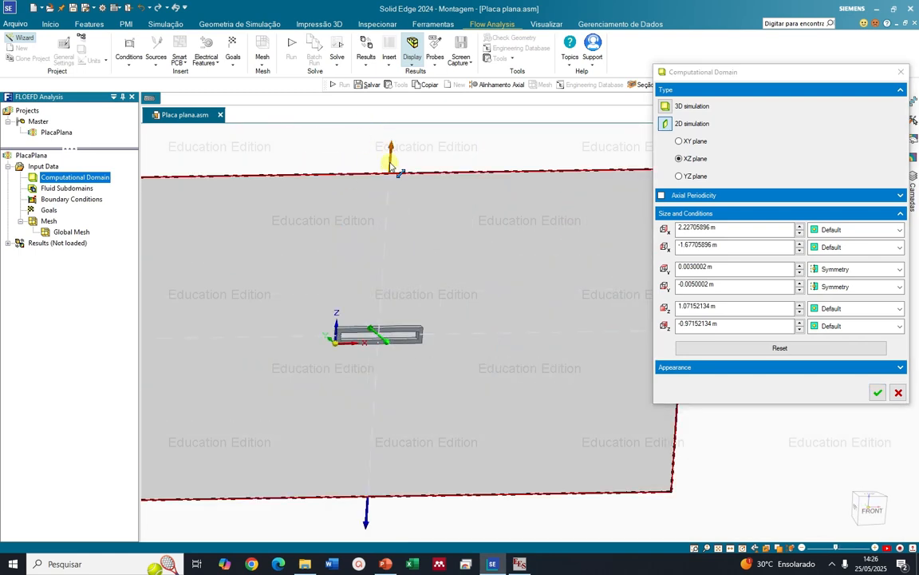
left_click_drag(391, 165, 391, 319)
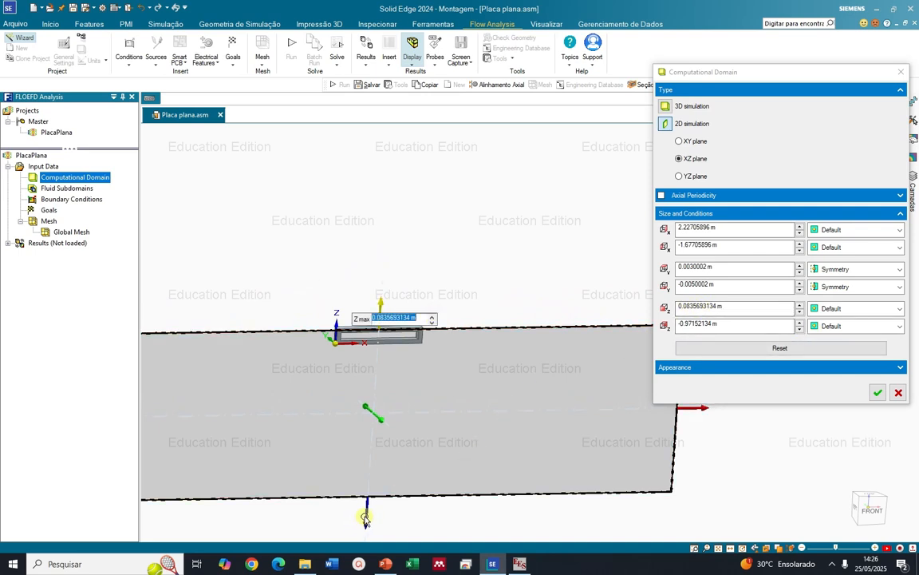
left_click_drag(366, 519, 377, 368)
scroll(421, 384, "down", 5)
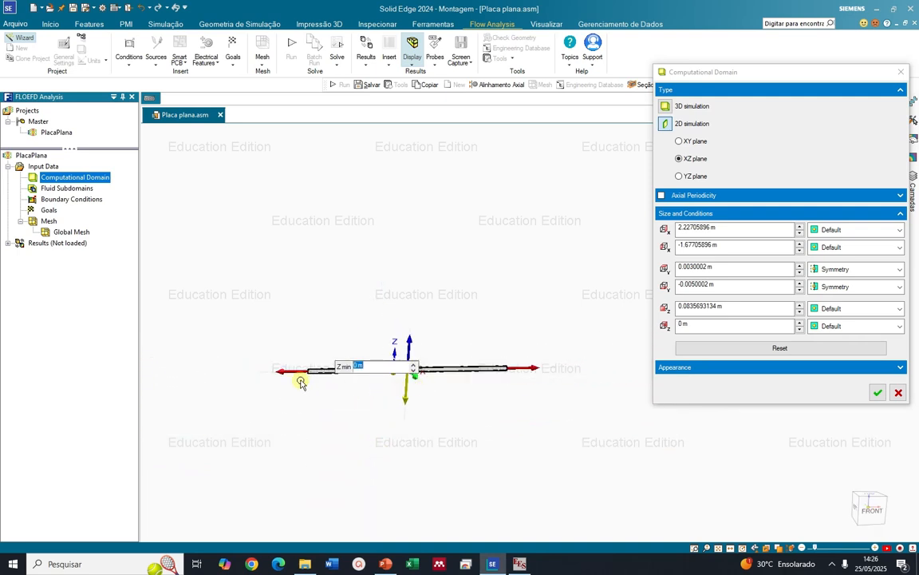
left_click_drag(299, 372, 376, 370)
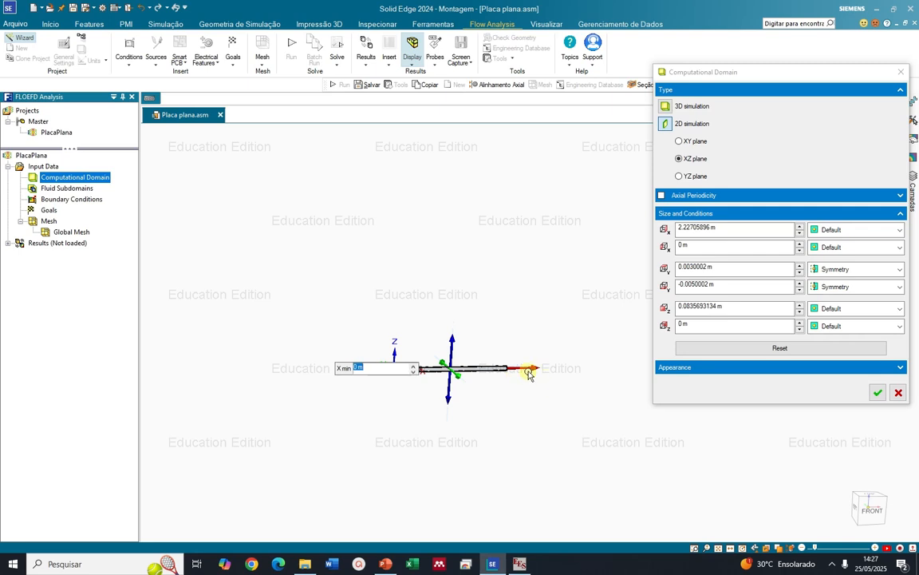
left_click_drag(526, 372, 444, 372)
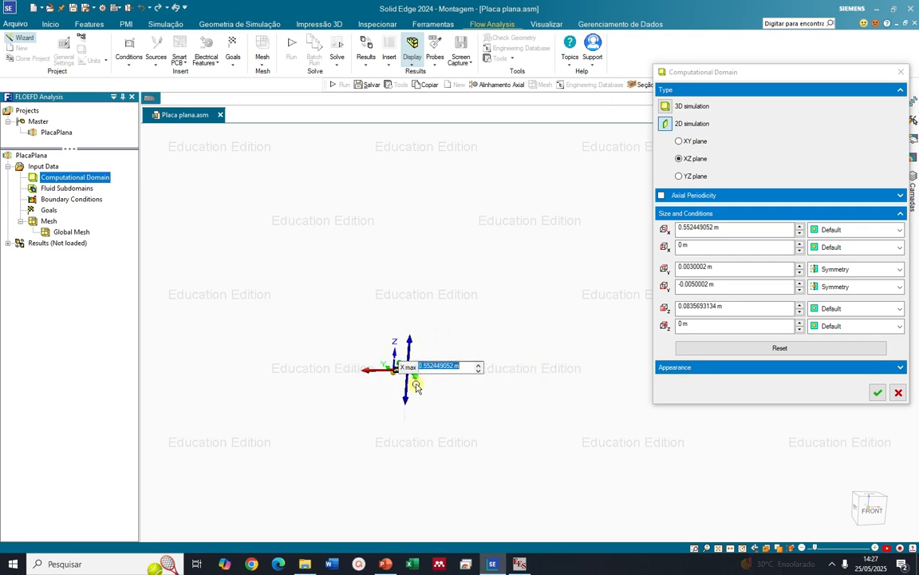
Examine how the computational domain boundaries fit the plate frame from an angled view and the front view
left_click(511, 415)
left_click(883, 514)
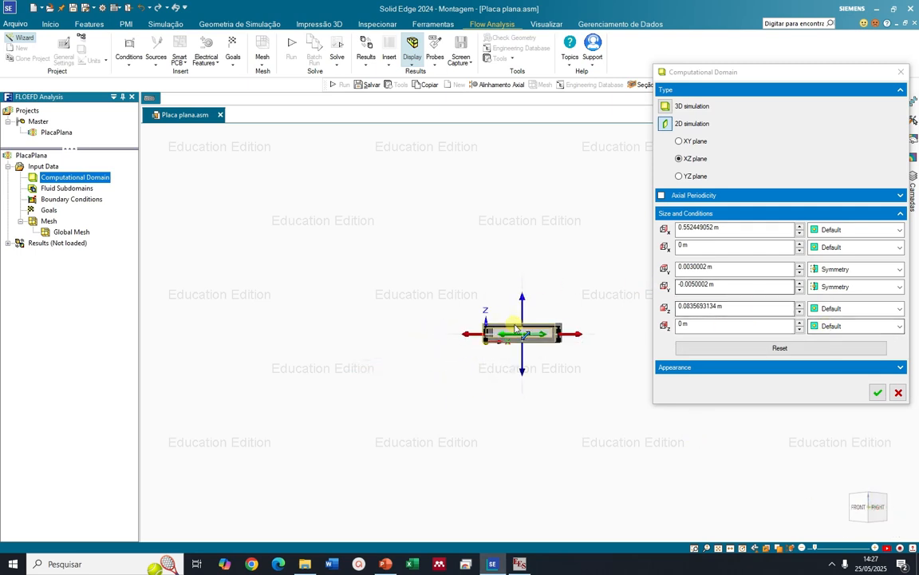
scroll(507, 334, "up", 3)
scroll(508, 334, "up", 1)
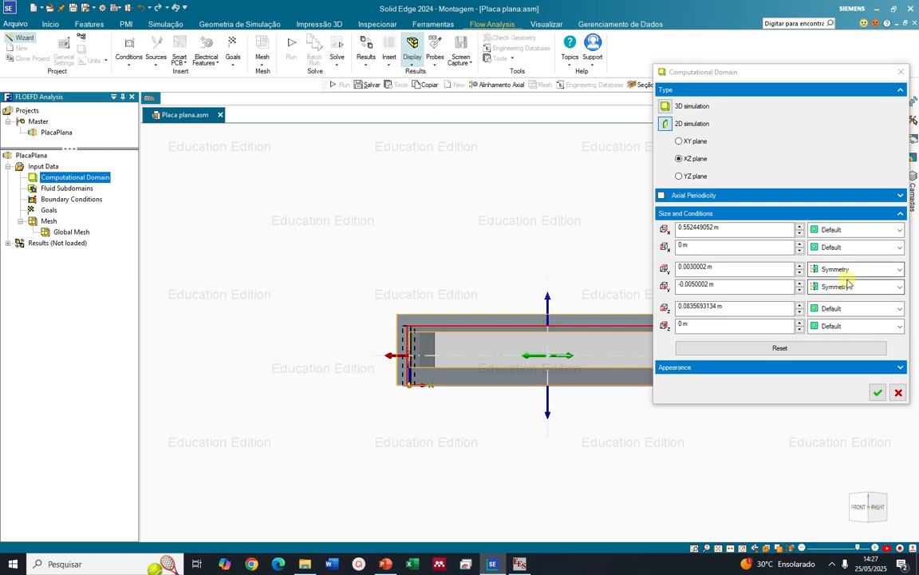
scroll(428, 308, "down", 3)
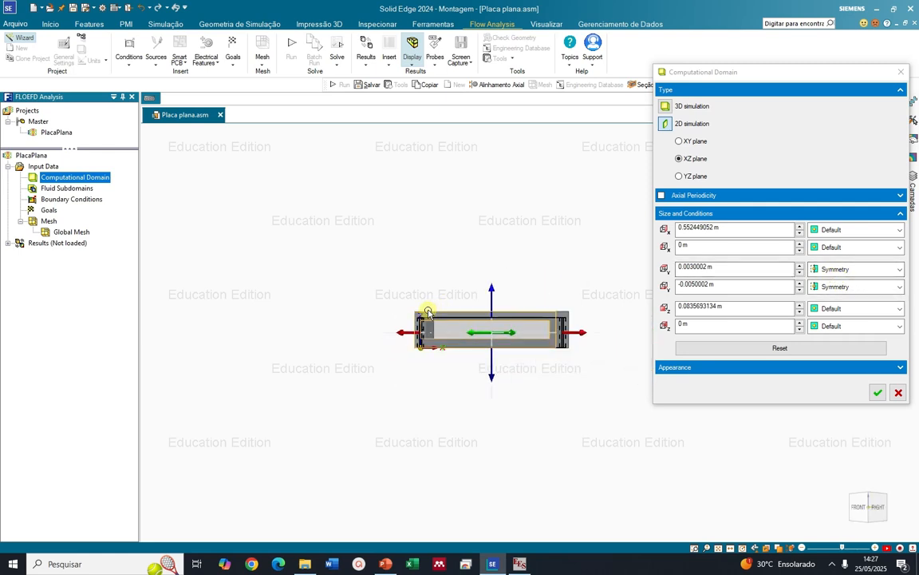
scroll(432, 317, "up", 2)
scroll(432, 317, "down", 1)
scroll(437, 312, "up", 3)
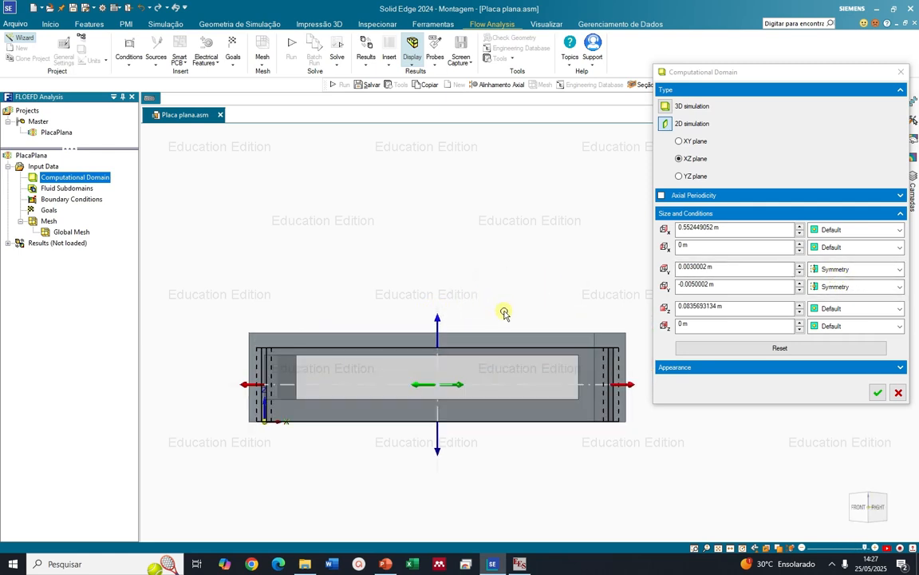
scroll(632, 407, "up", 1)
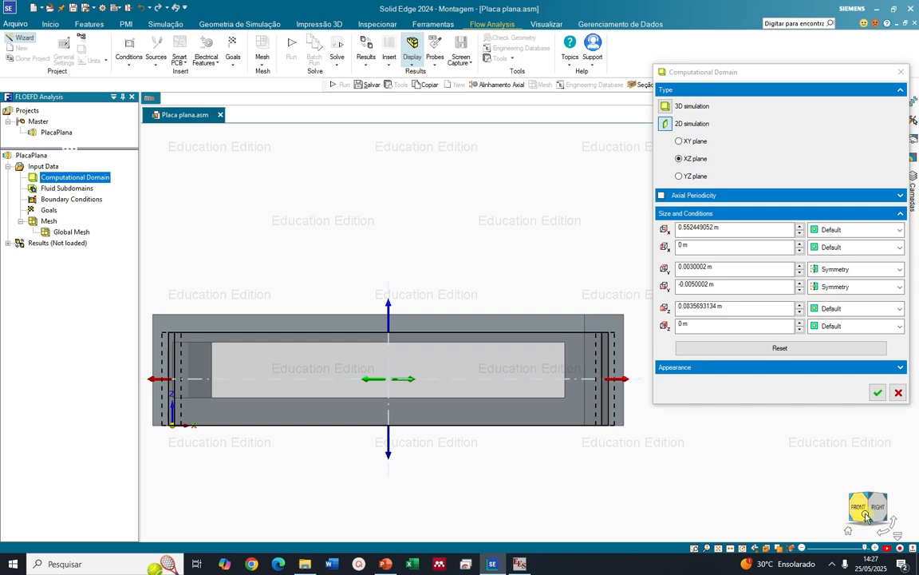
left_click(860, 510)
scroll(677, 353, "down", 3)
scroll(572, 306, "up", 5)
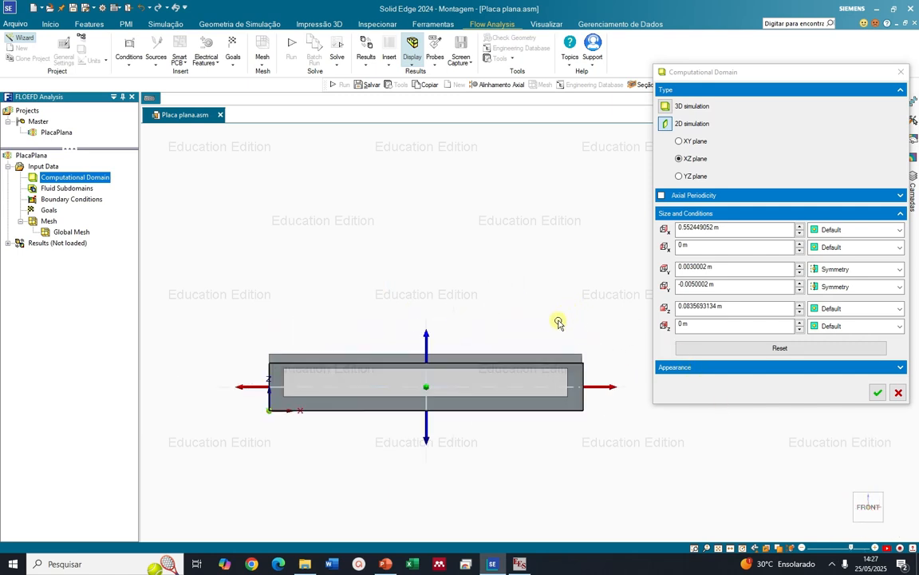
scroll(399, 366, "up", 2)
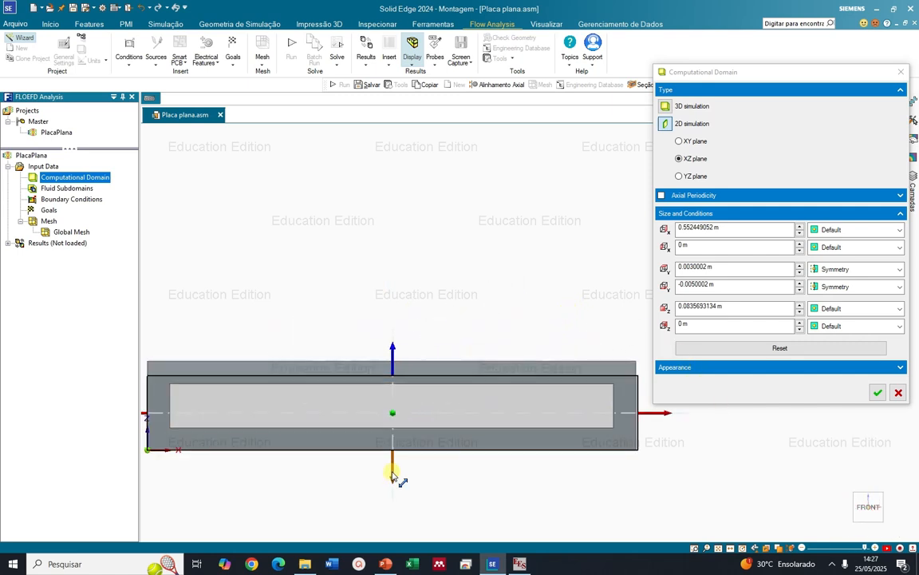
Tighten the domain height to the frame's inner opening, with Z min about 0.0234 m and Z max about 0.0765 m
left_click_drag(392, 471, 393, 452)
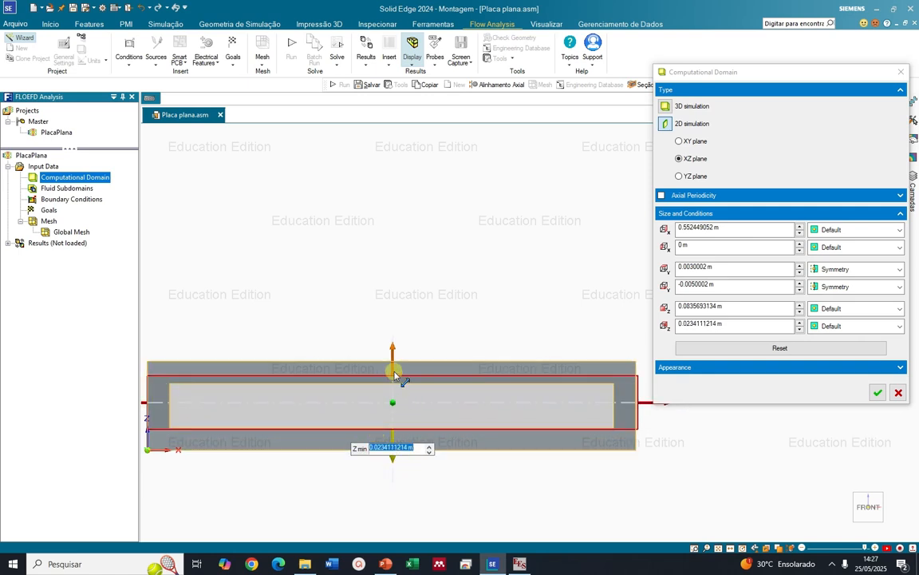
left_click(394, 371)
left_click(393, 371)
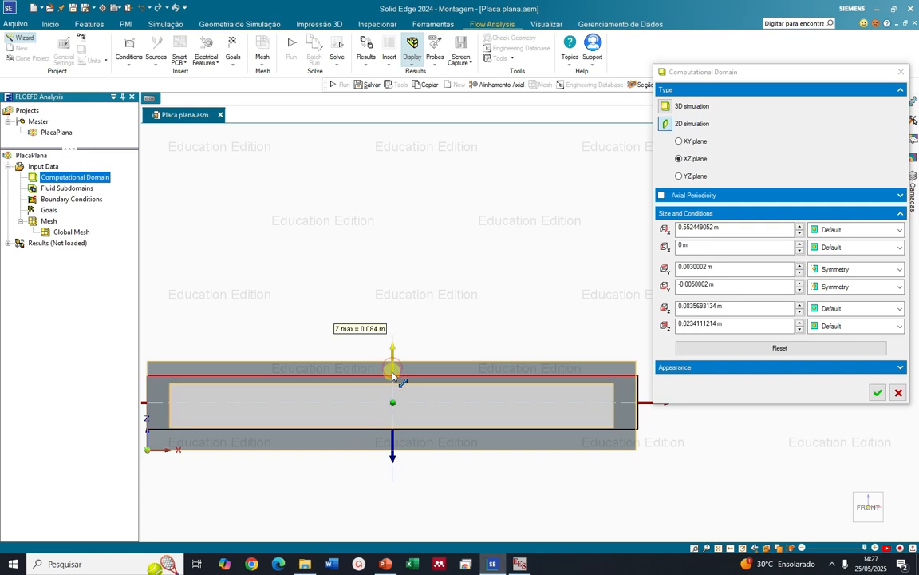
left_click_drag(393, 363, 394, 363)
scroll(390, 402, "up", 4)
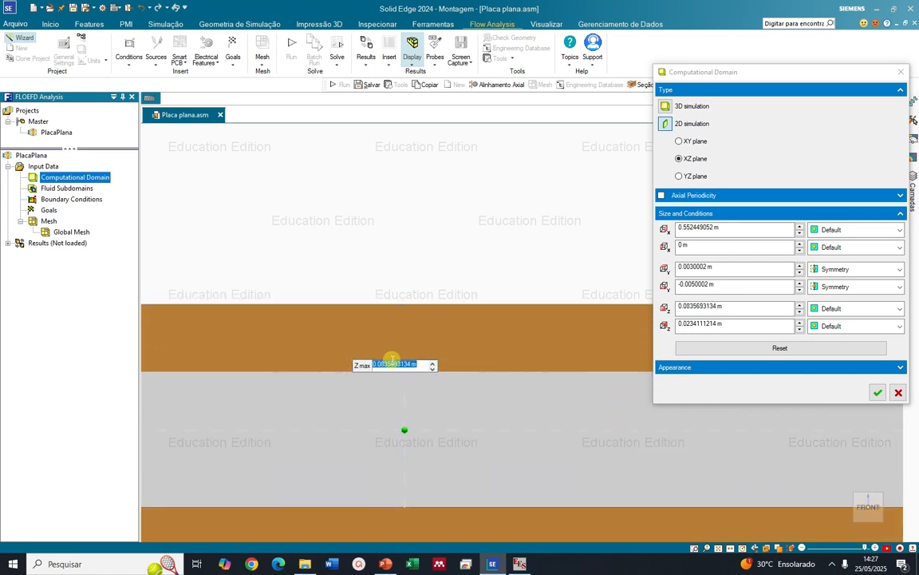
left_click_drag(405, 338, 408, 354)
scroll(343, 401, "down", 5)
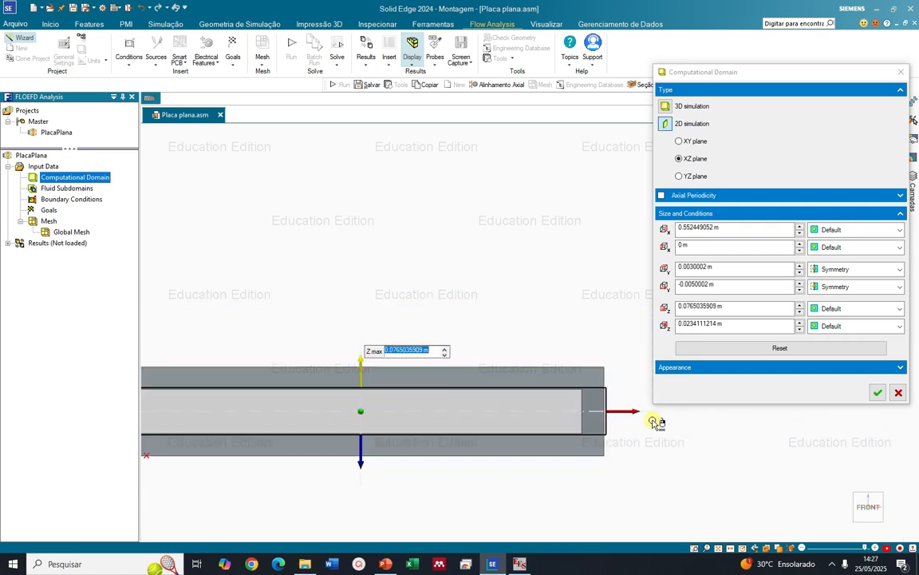
Tighten the domain length to the frame's inner opening, with X max about 0.526 m and X min about 0.024 m, and apply it
scroll(658, 422, "up", 3)
left_click_drag(580, 404, 537, 408)
scroll(605, 424, "down", 5)
scroll(435, 432, "up", 5)
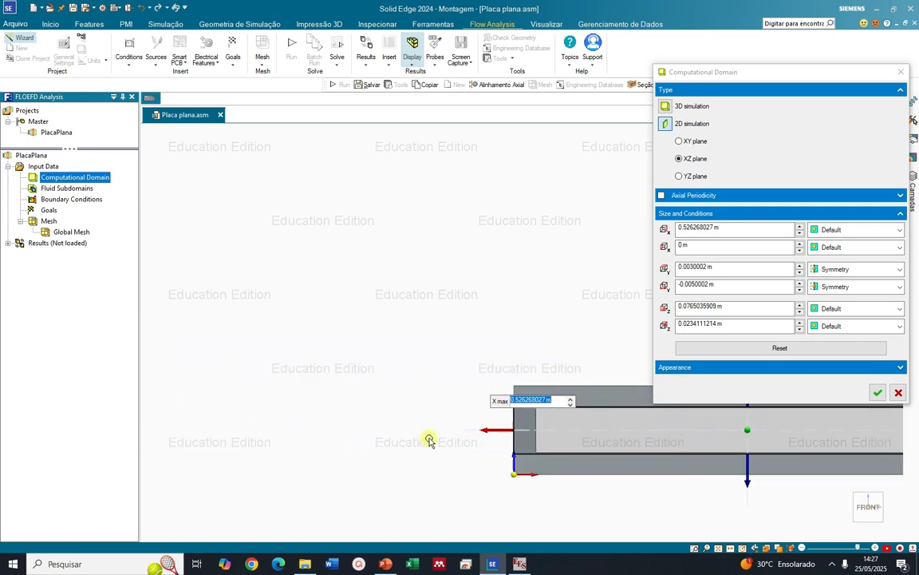
left_click_drag(478, 413, 527, 413)
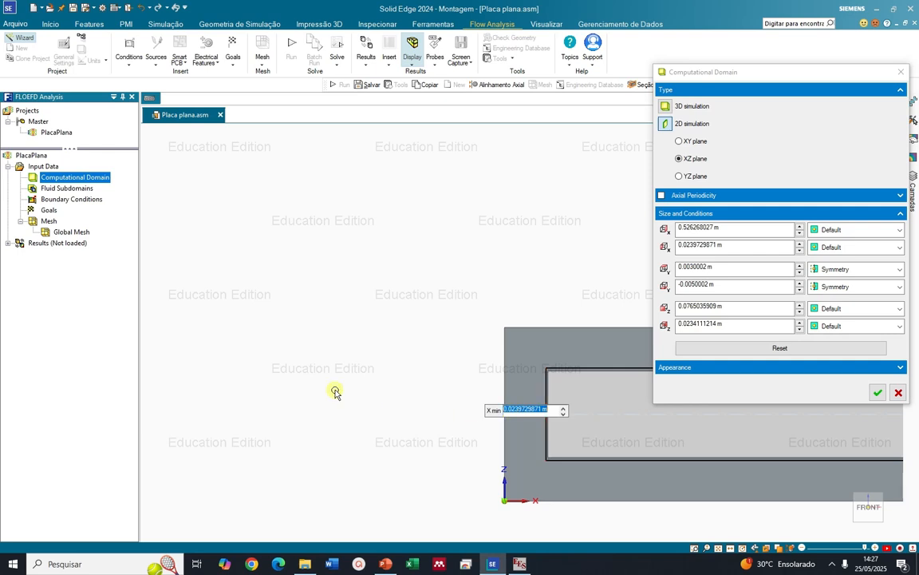
scroll(284, 383, "down", 5)
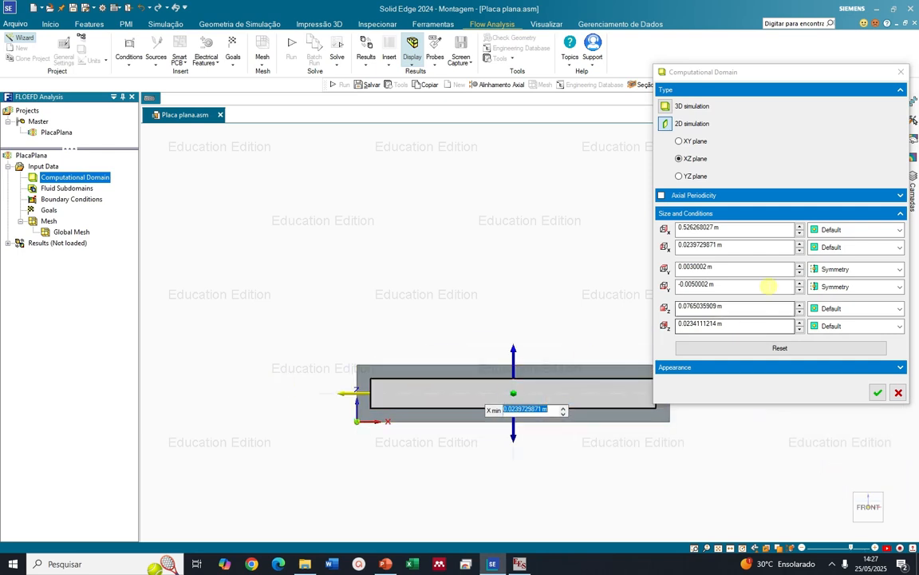
left_click(878, 392)
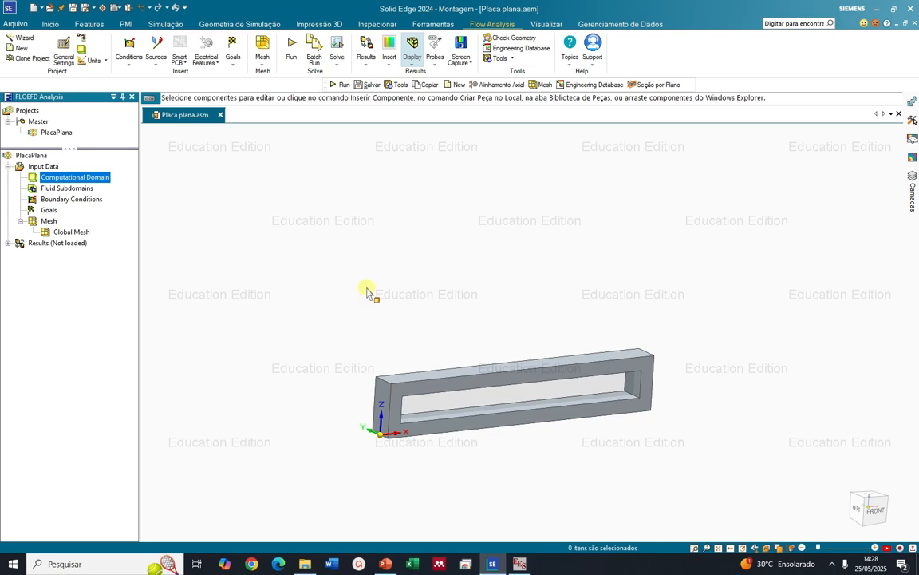
Insert a new boundary condition in the PlacaPlana project and make it an Inlet Velocity flow opening
scroll(622, 370, "up", 3)
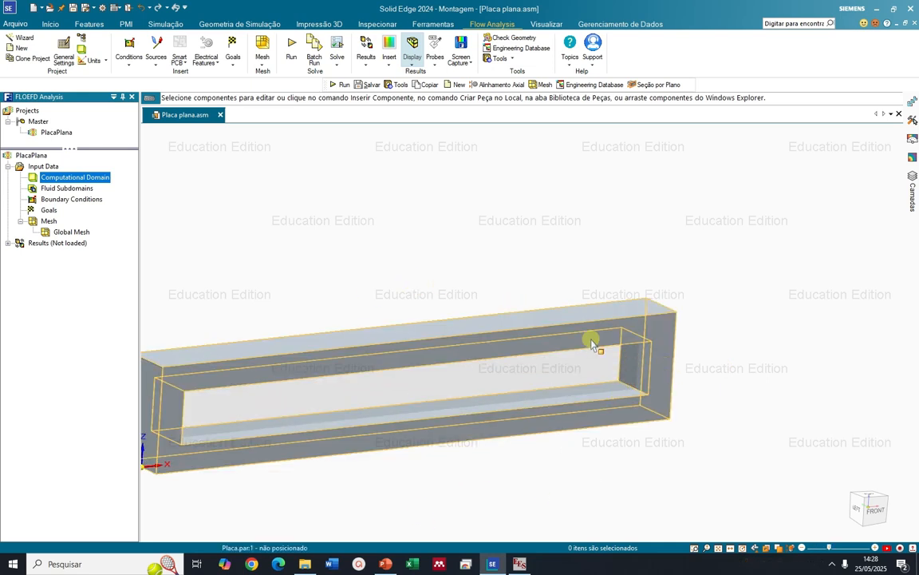
right_click(69, 199)
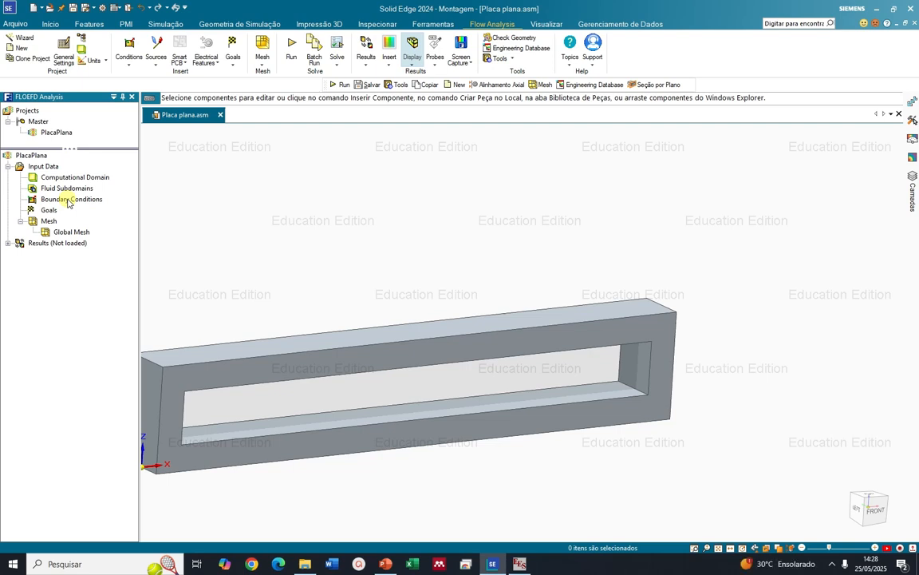
right_click(69, 201)
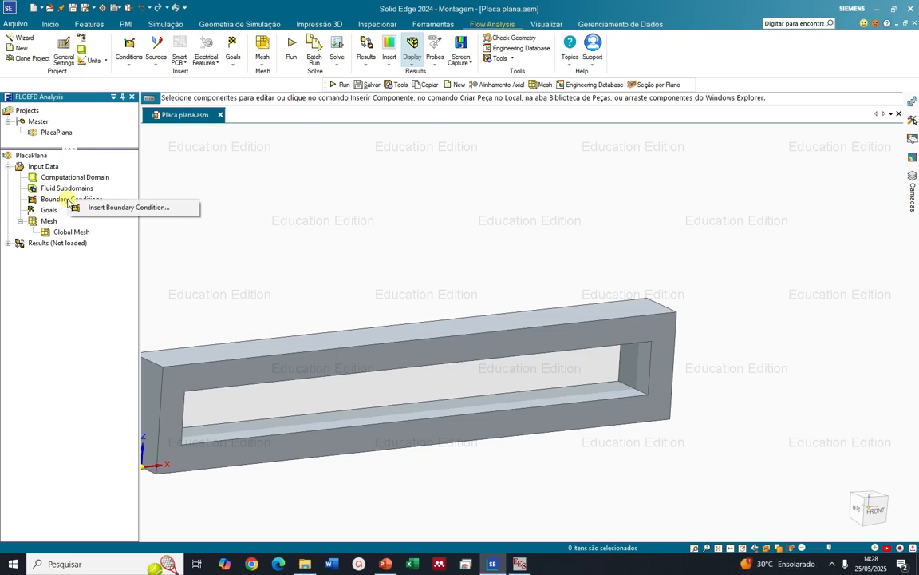
left_click(88, 209)
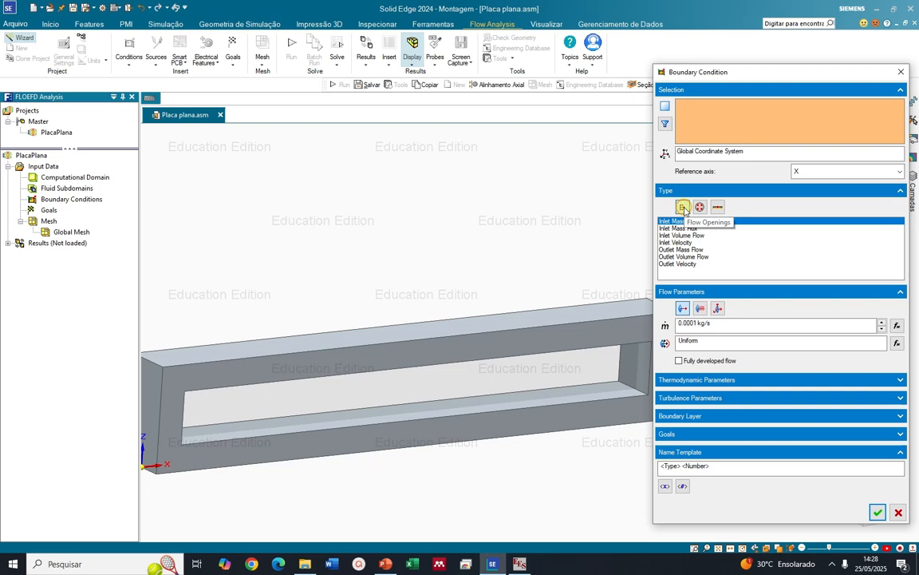
left_click(683, 242)
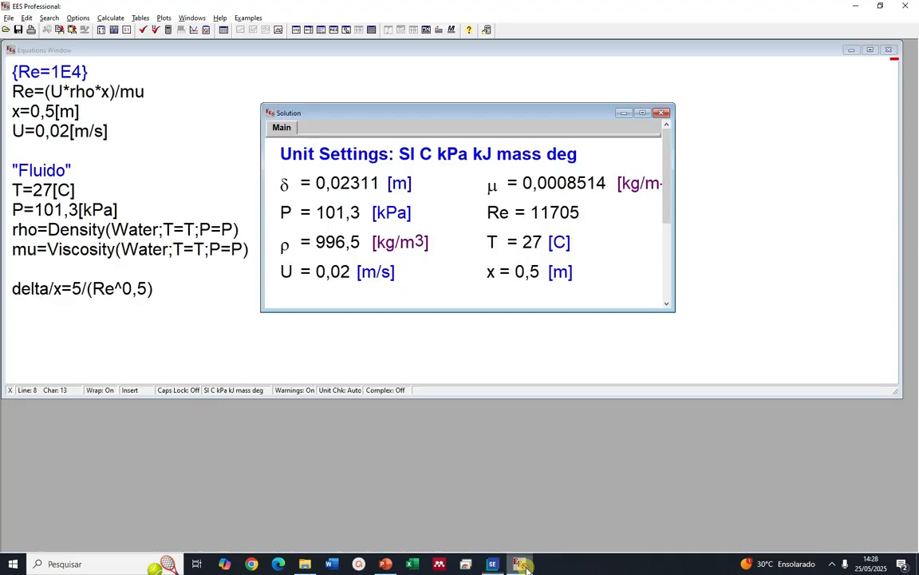
Check the velocity U in the EES solution, return to Solid Edge and set the inlet velocity to 0.02 m/s
left_click(285, 272)
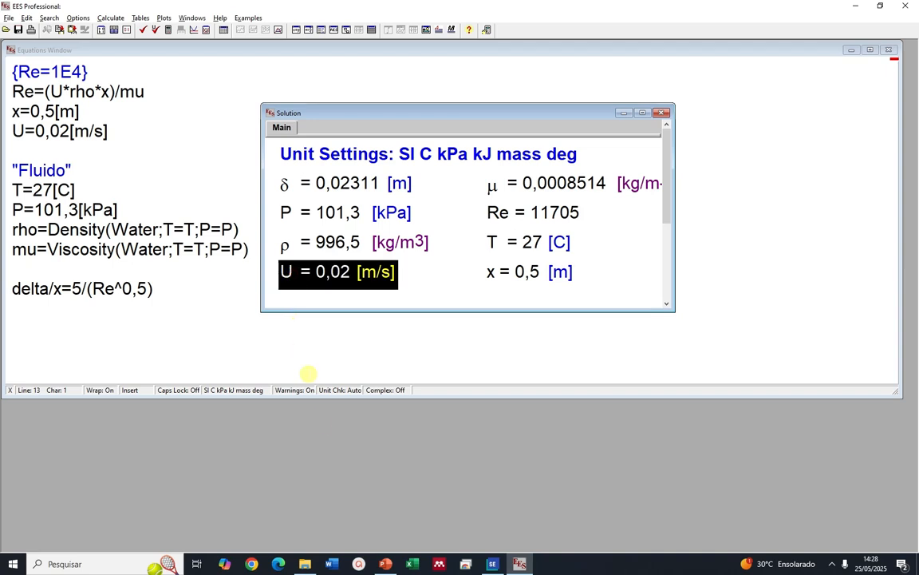
left_click(491, 564)
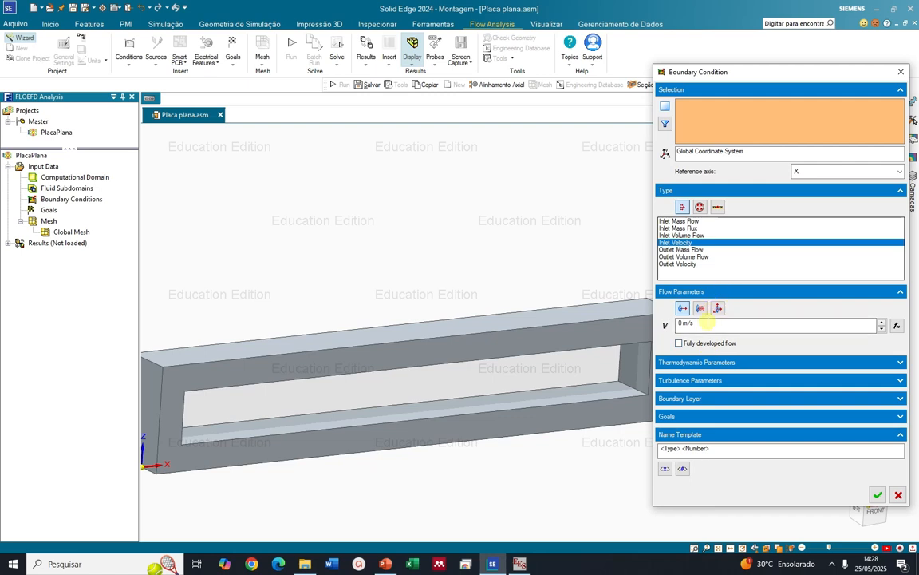
left_click_drag(682, 325, 670, 328)
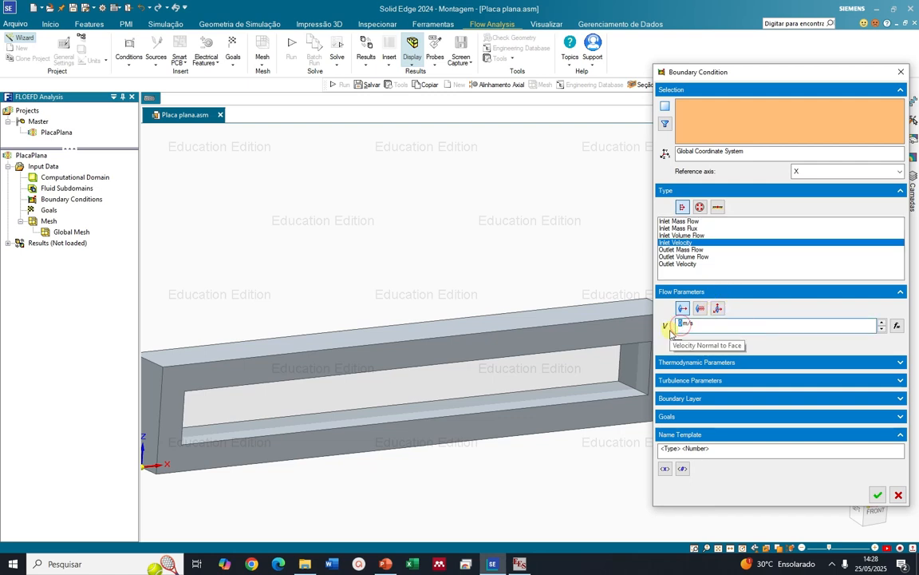
type("0.02")
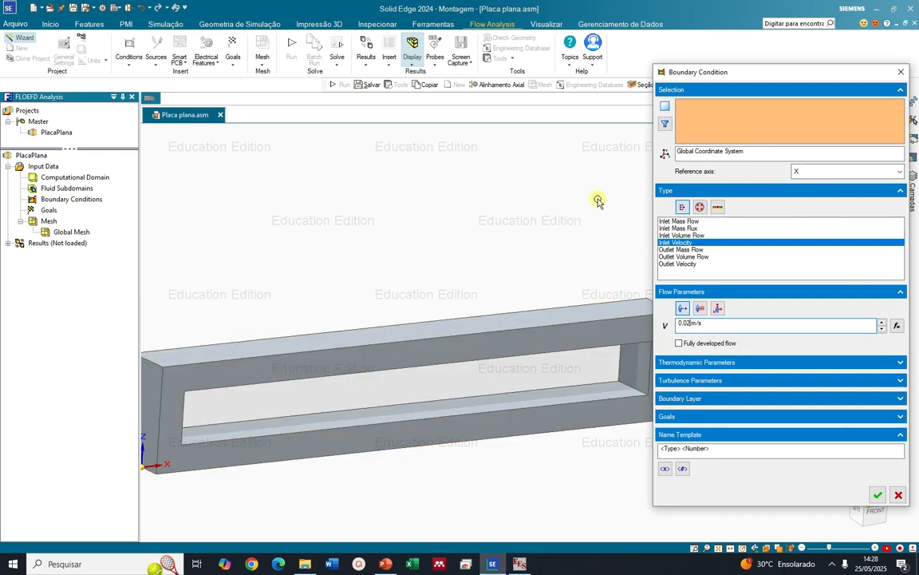
Select the plate frame body for the boundary condition and list all of its component faces
scroll(261, 378, "down", 1)
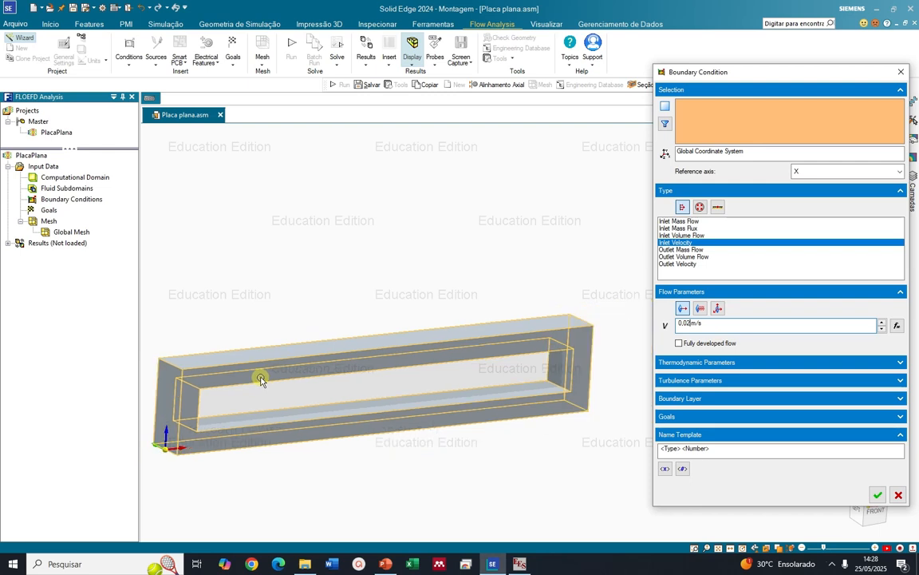
middle_click_drag(261, 378, 214, 368)
left_click(213, 368)
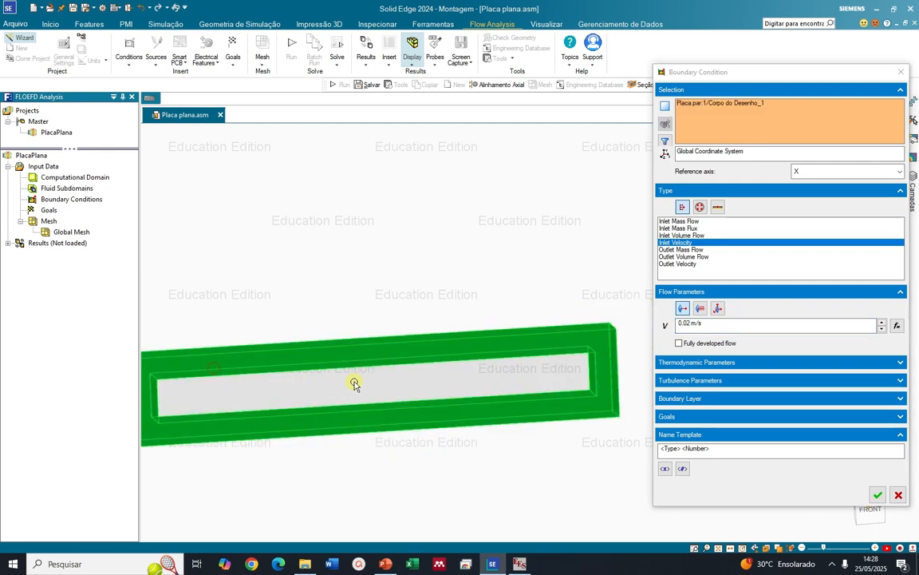
middle_click_drag(353, 385, 318, 373)
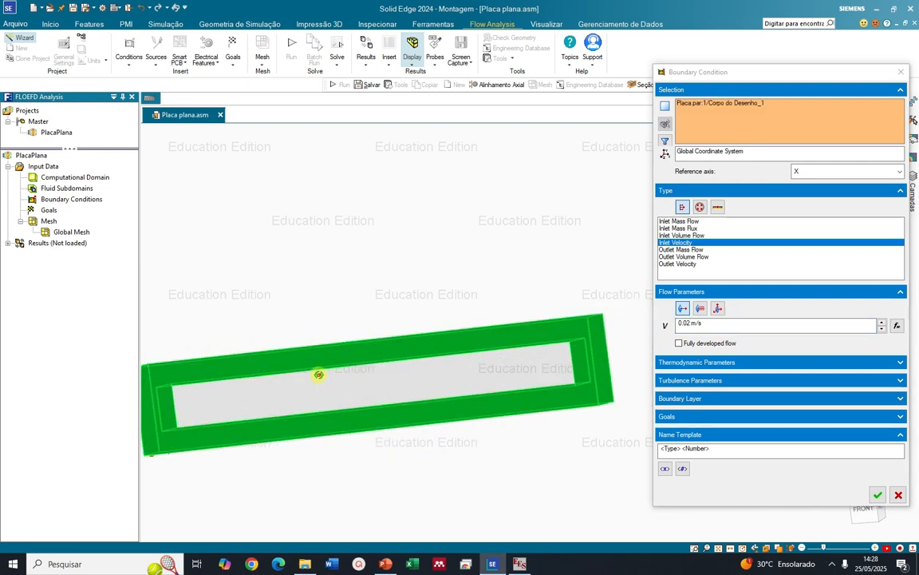
left_click(712, 104)
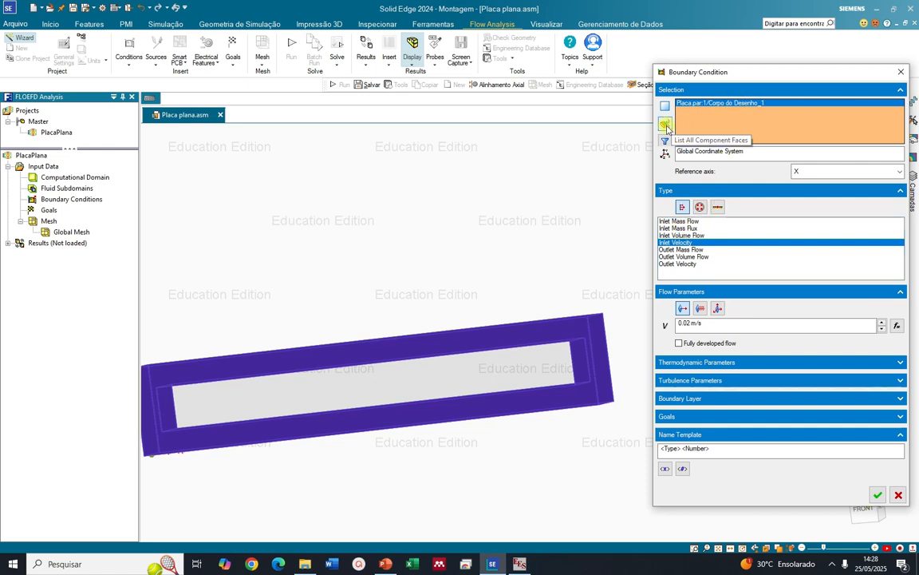
left_click(665, 126)
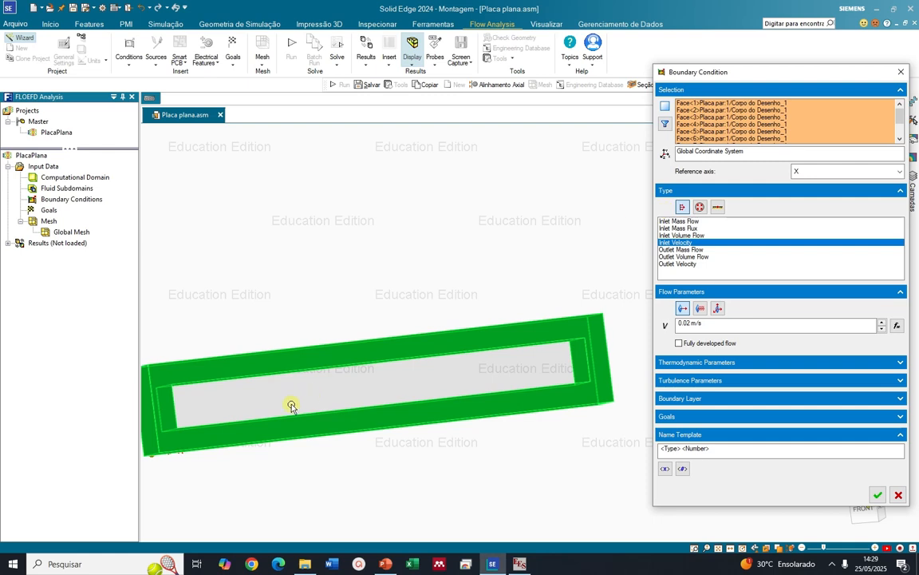
Examine the listed faces one by one, from Face<1> to Face<6>, to identify the frame's inner end face at the inlet side
scroll(397, 407, "up", 1)
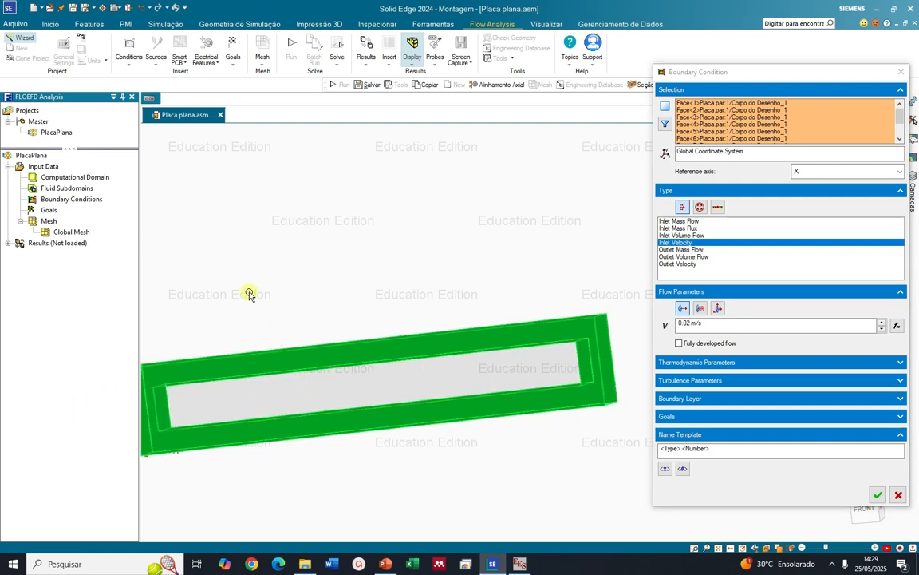
scroll(601, 410, "down", 2)
scroll(322, 410, "up", 3)
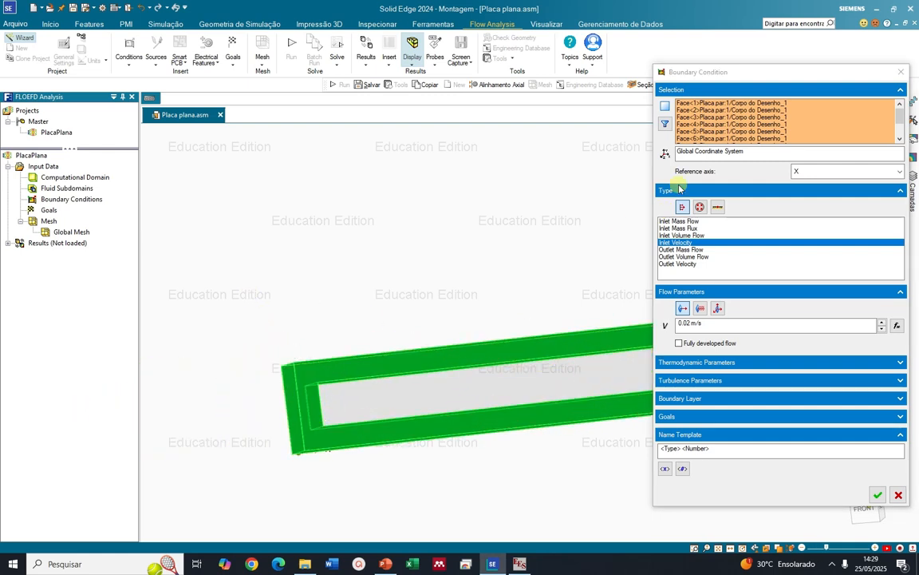
left_click(729, 103)
scroll(356, 308, "down", 2)
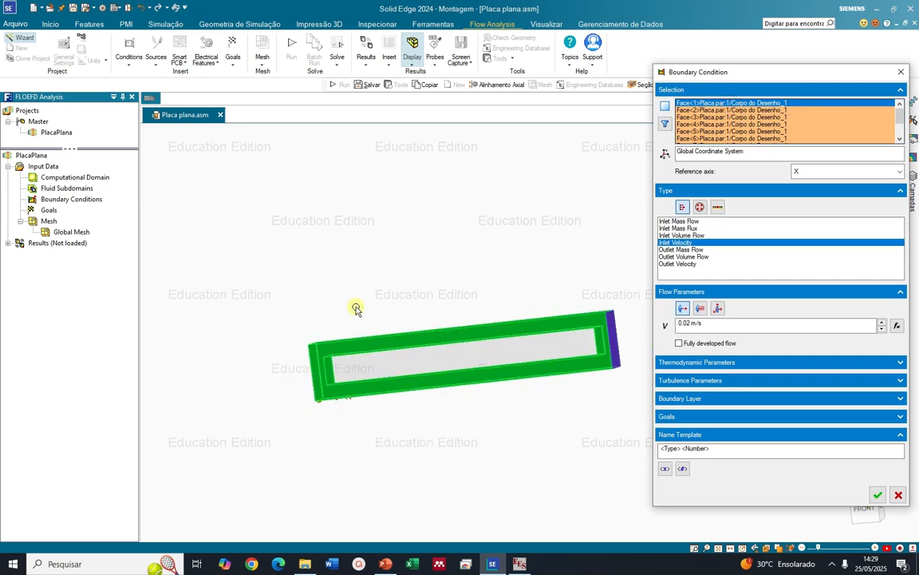
left_click(692, 111)
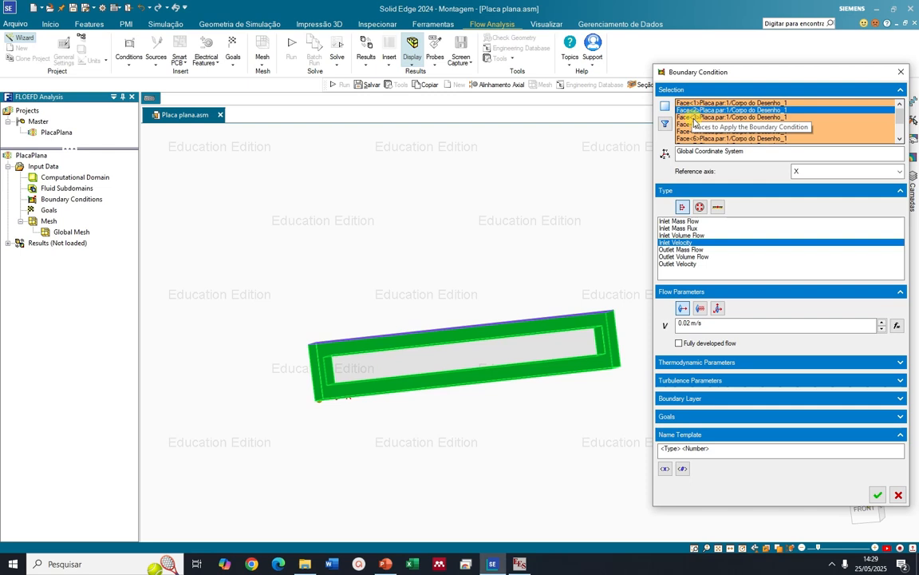
left_click(693, 118)
left_click(694, 124)
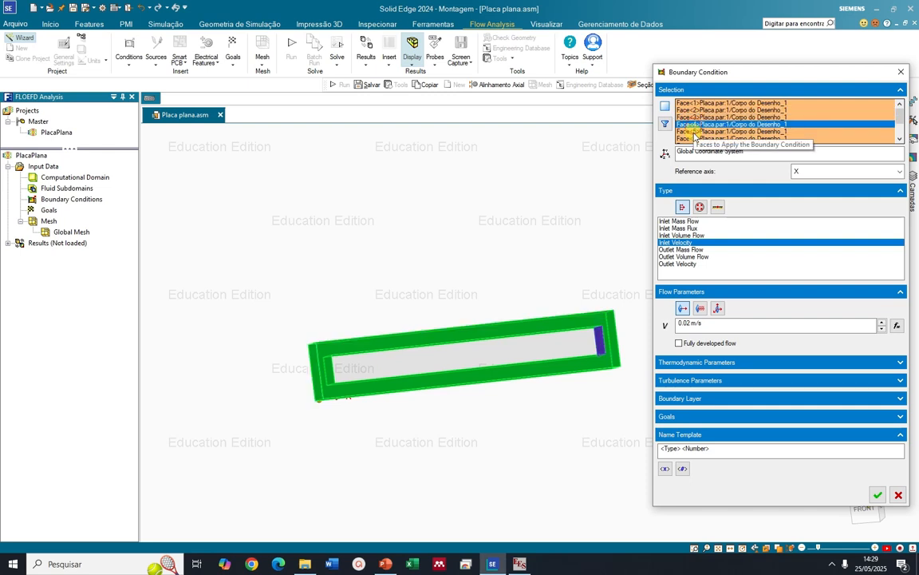
left_click(695, 132)
left_click(699, 118)
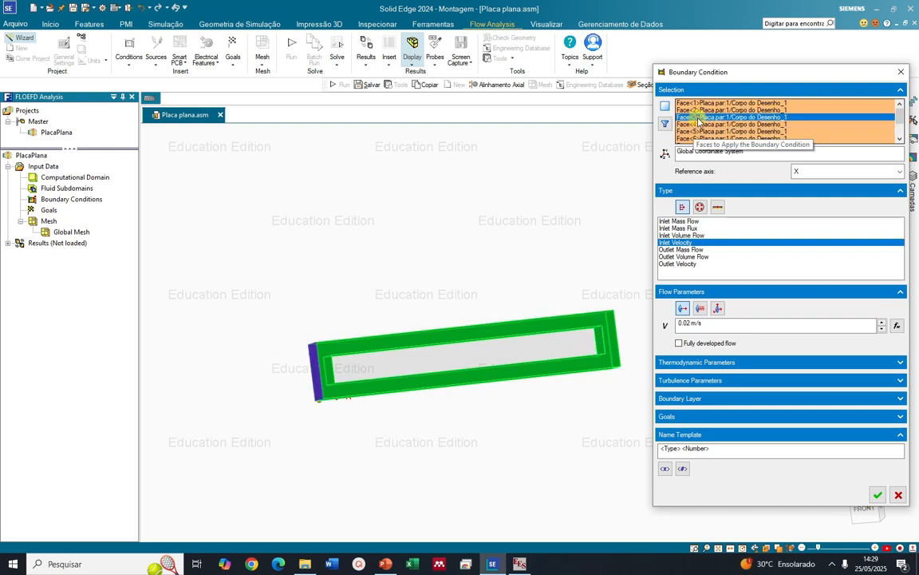
left_click(695, 124)
left_click(695, 131)
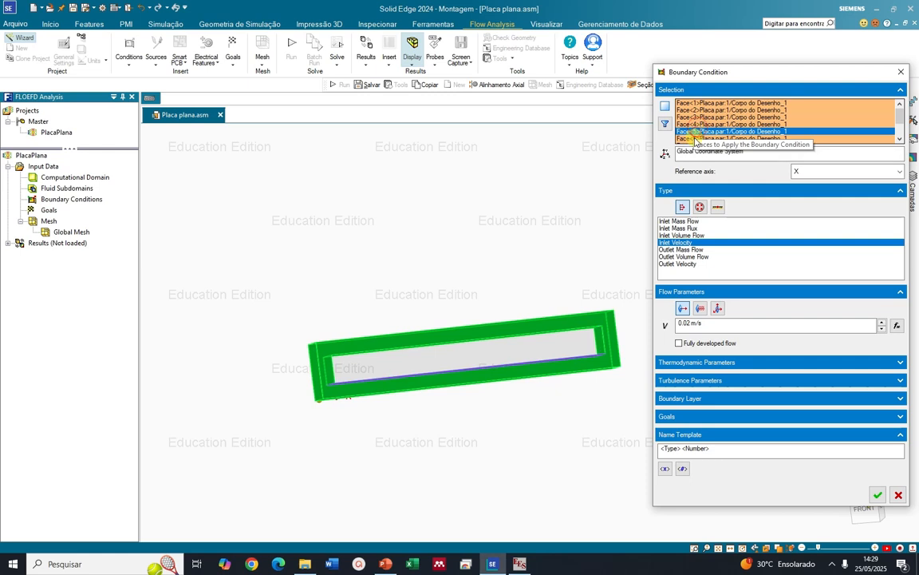
left_click(695, 139)
scroll(320, 371, "up", 4)
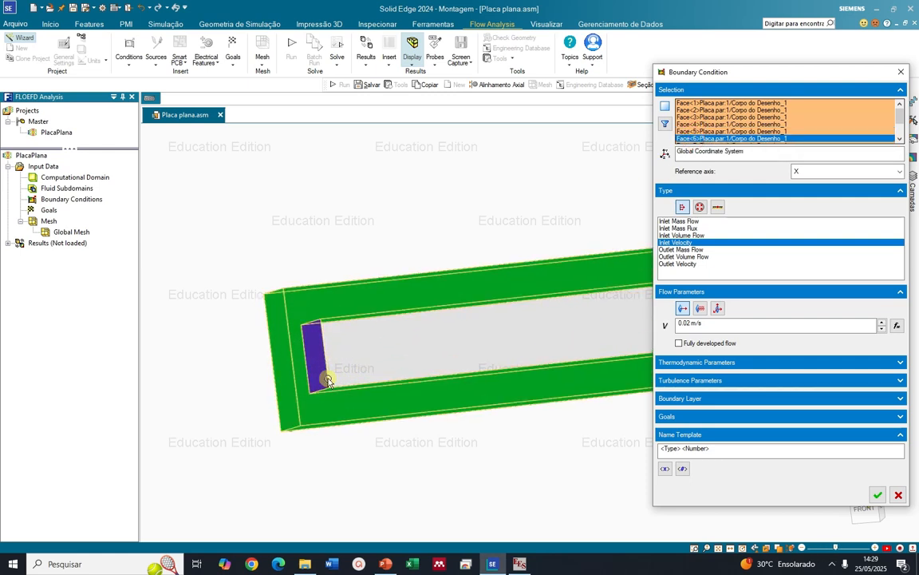
scroll(311, 355, "down", 5)
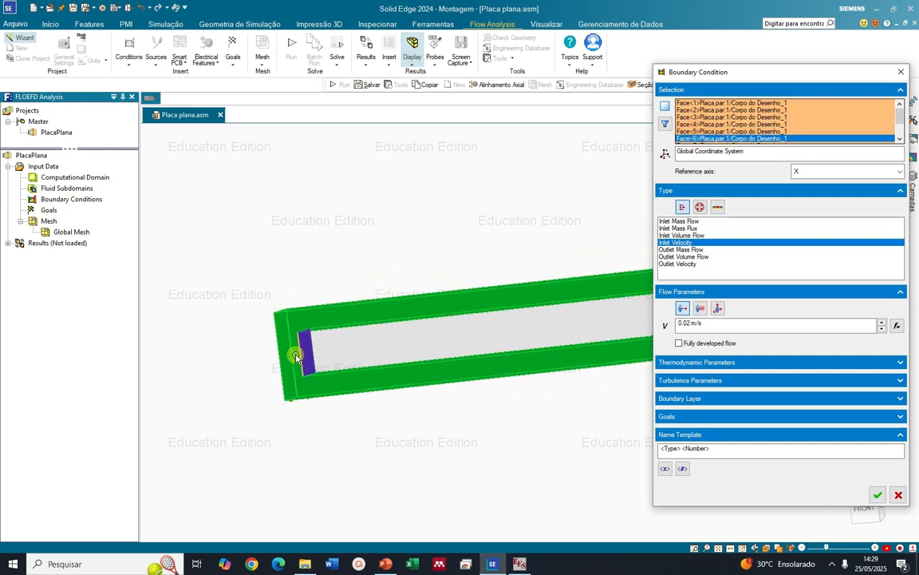
mouse_move(505, 347)
middle_mouse_down()
mouse_move(571, 327)
mouse_move(567, 337)
mouse_move(568, 328)
mouse_move(504, 335)
middle_mouse_up()
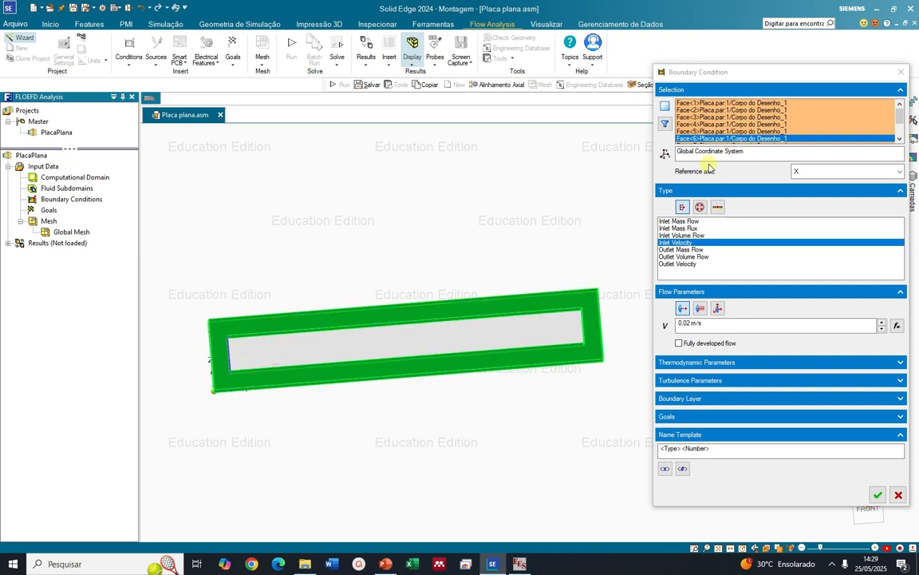
Remove Face<1> to Face<5> from the boundary condition's face selection
left_click(728, 104)
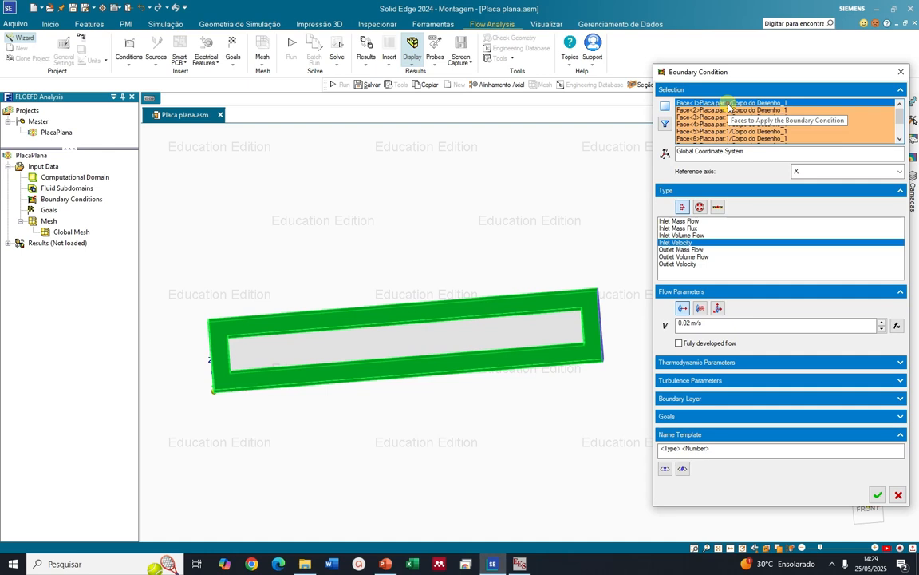
key("Delete")
left_click(728, 104)
key("Delete")
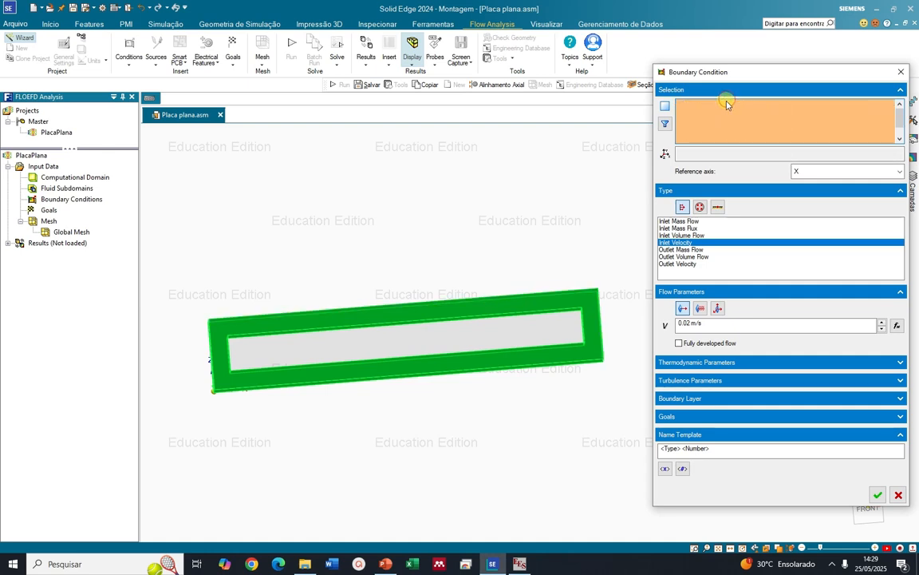
left_click(727, 104)
key("Delete")
left_click(728, 104)
key("Delete")
left_click(728, 104)
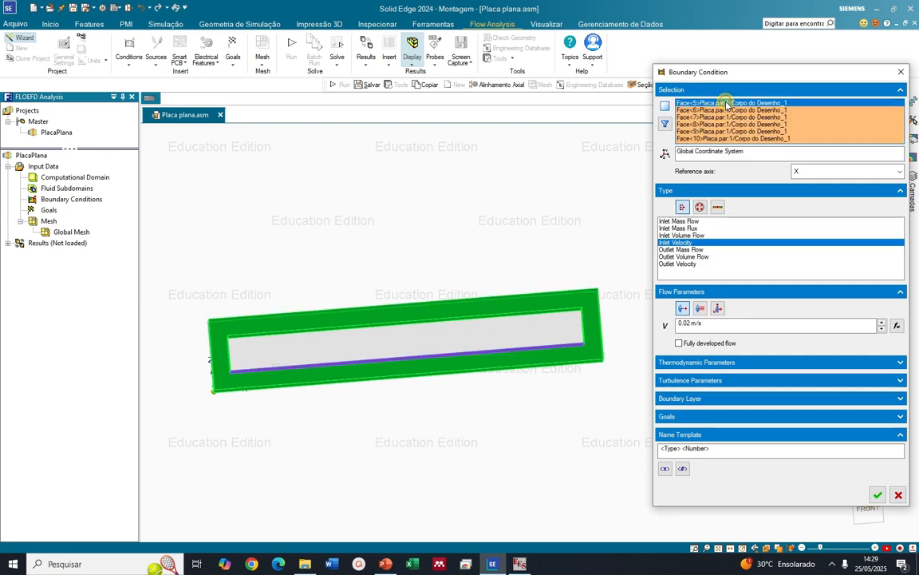
key("Delete")
Remove Face<7> to Face<10>, keeping only the inner end face near the origin, and apply the inlet velocity condition
left_click(728, 104)
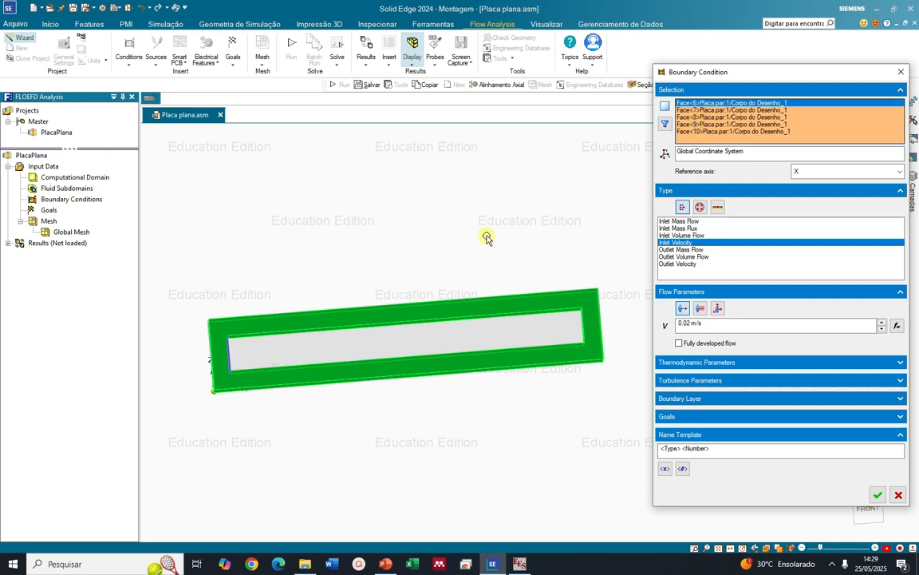
middle_click_drag(488, 240, 433, 255)
left_click(698, 118)
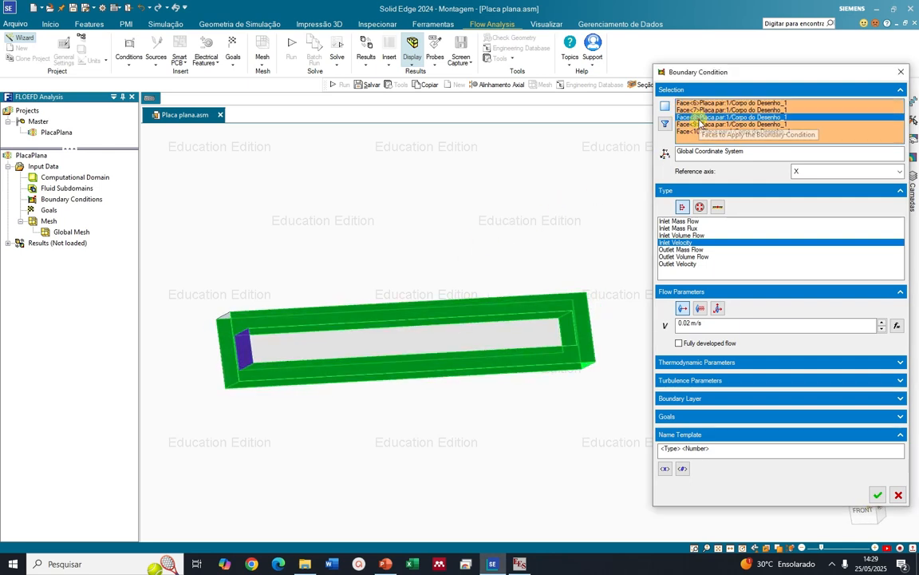
key("Delete")
left_click(695, 118)
key("Delete")
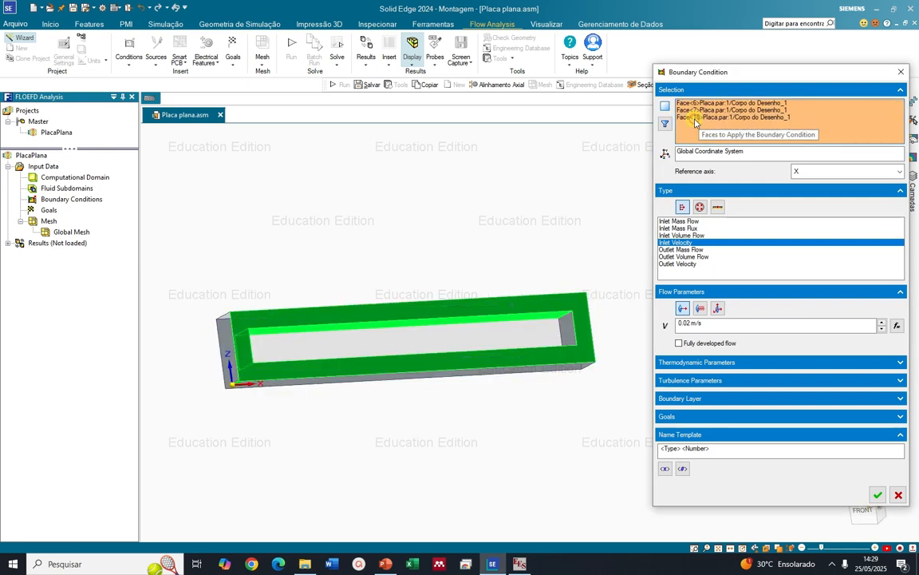
left_click(696, 118)
key("Delete")
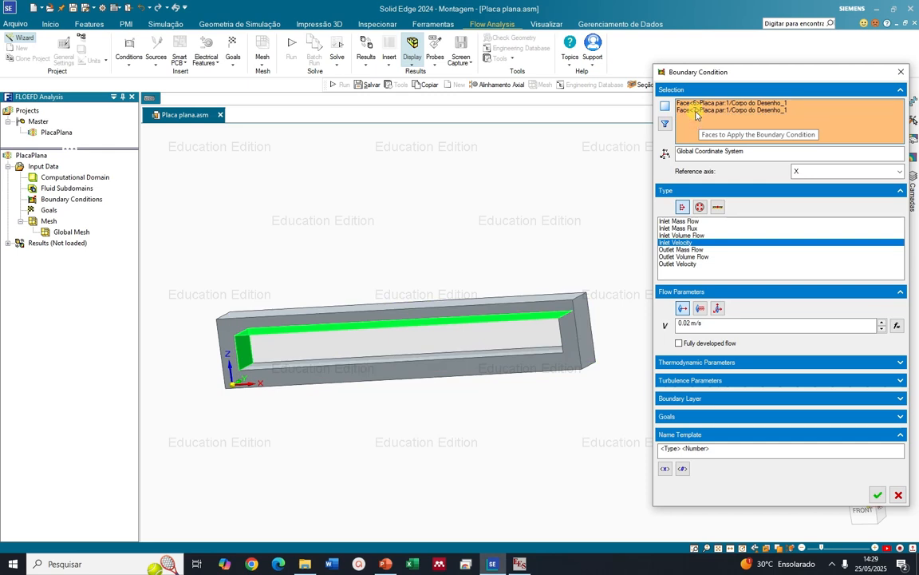
left_click(697, 111)
key("Delete")
middle_click_drag(463, 311, 410, 288)
left_click(686, 323)
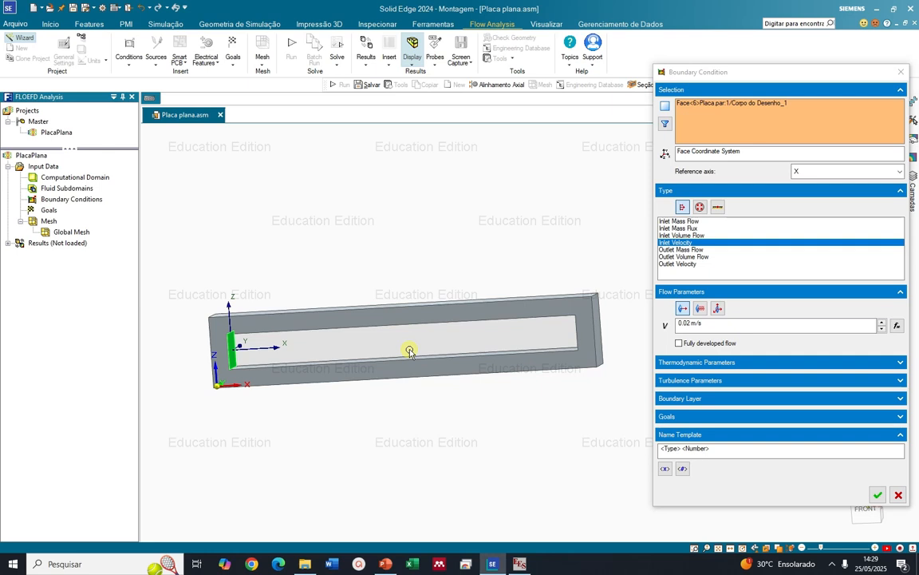
left_click(877, 496)
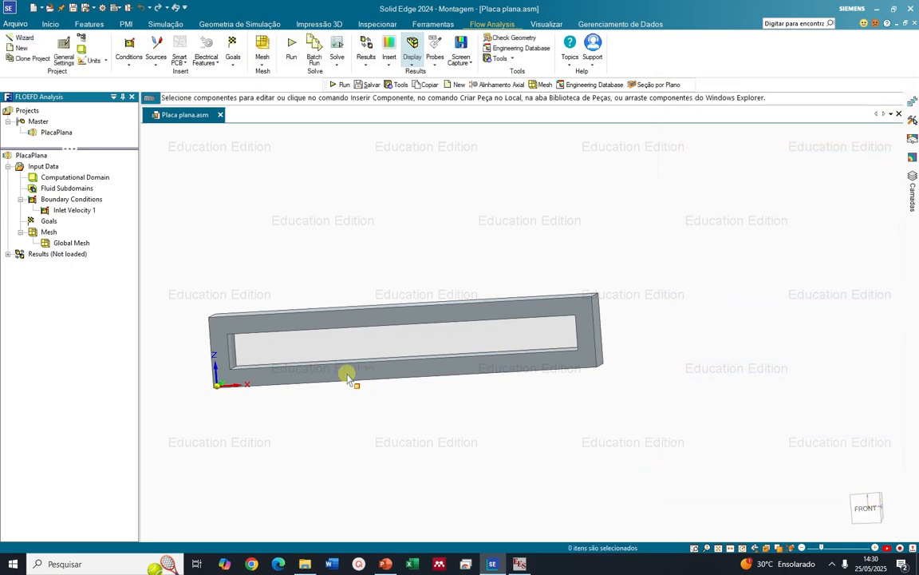
Check the placement of the inlet velocity condition on the frame and view the opposite inner end face
left_click(73, 209)
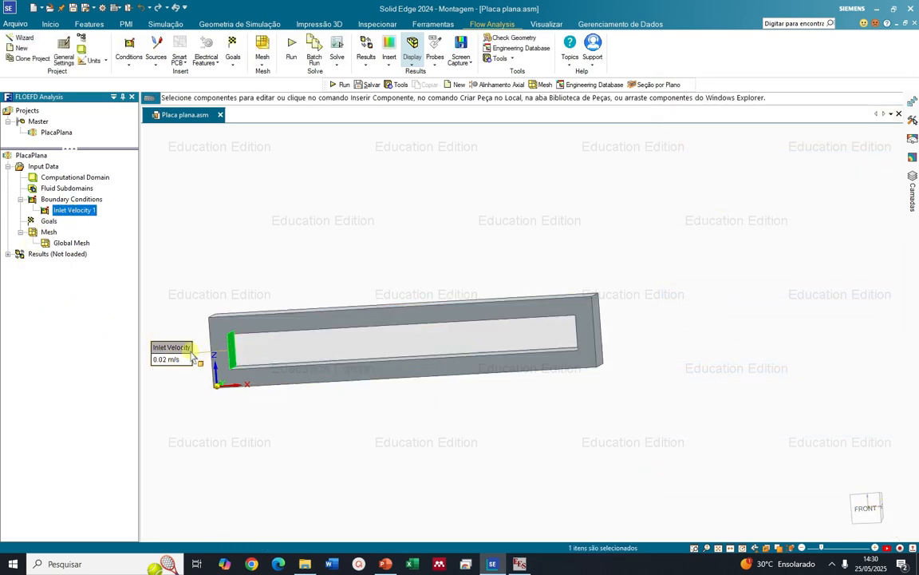
middle_click_drag(495, 308, 622, 291)
scroll(620, 297, "up", 5)
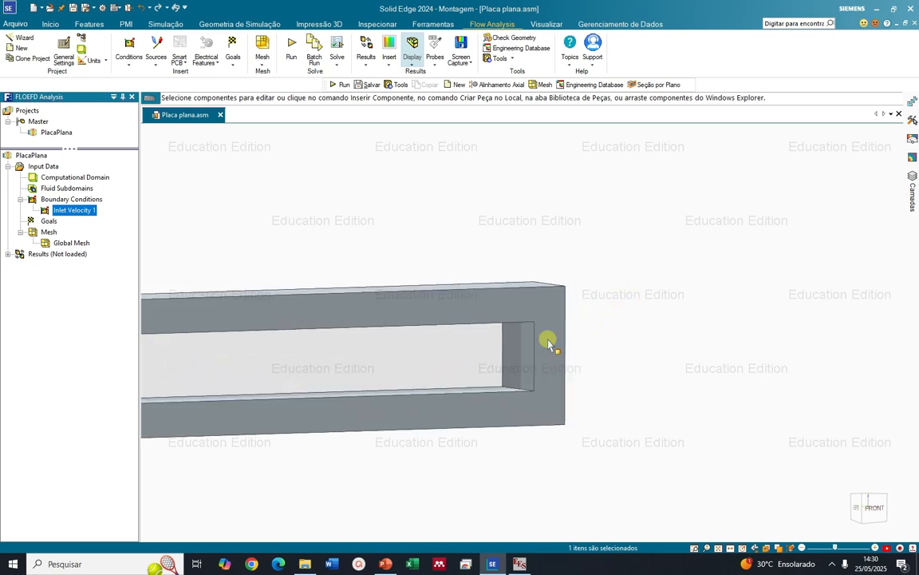
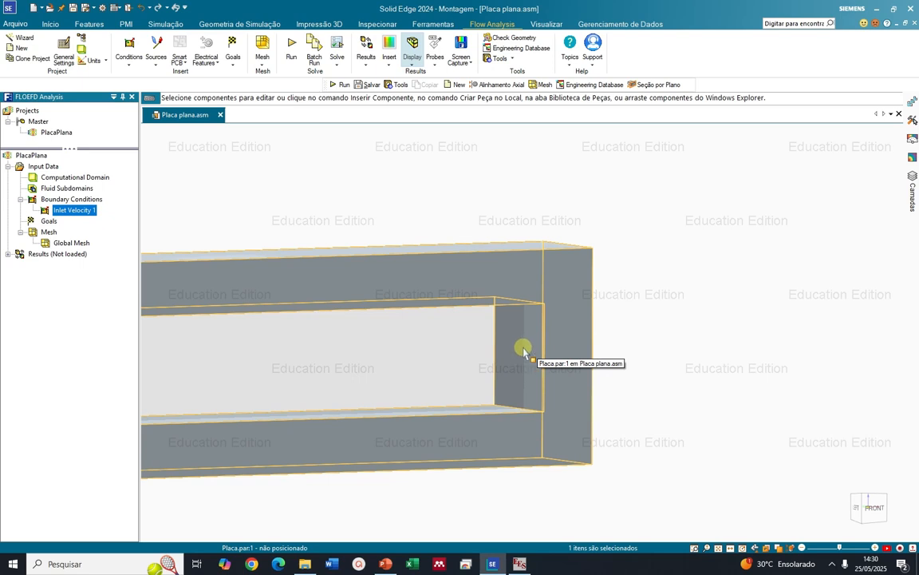
Start a new boundary condition and set its type to the Total Pressure option of the pressure openings
right_click(90, 203)
right_click(85, 200)
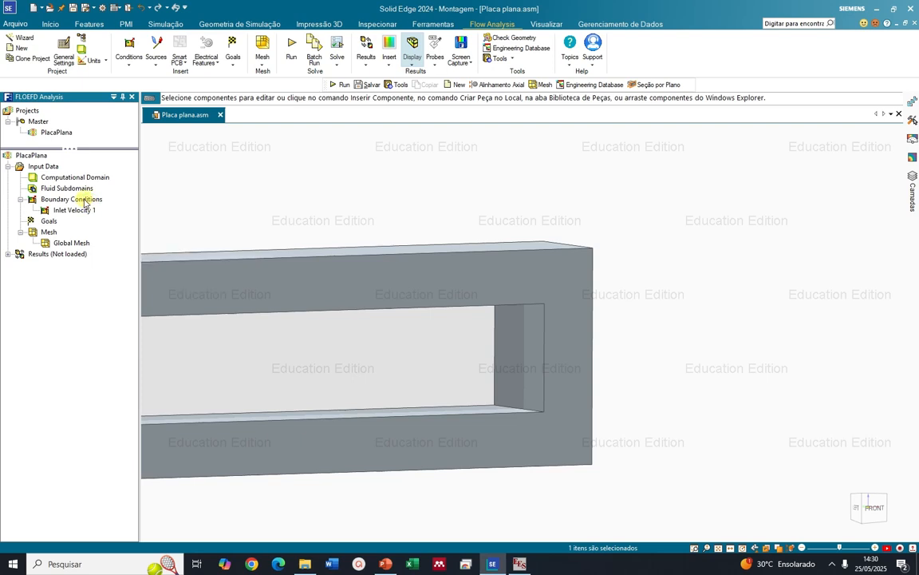
left_click(118, 208)
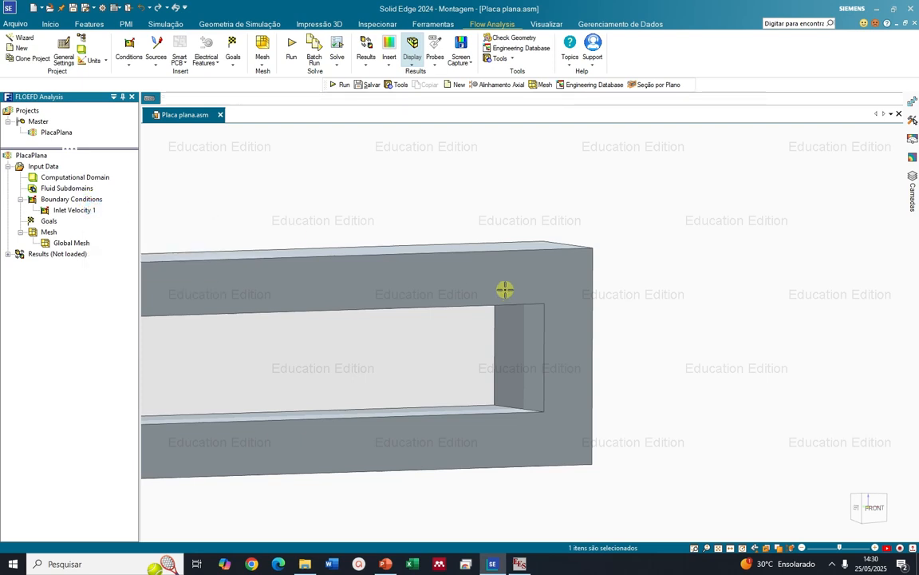
left_click(505, 289)
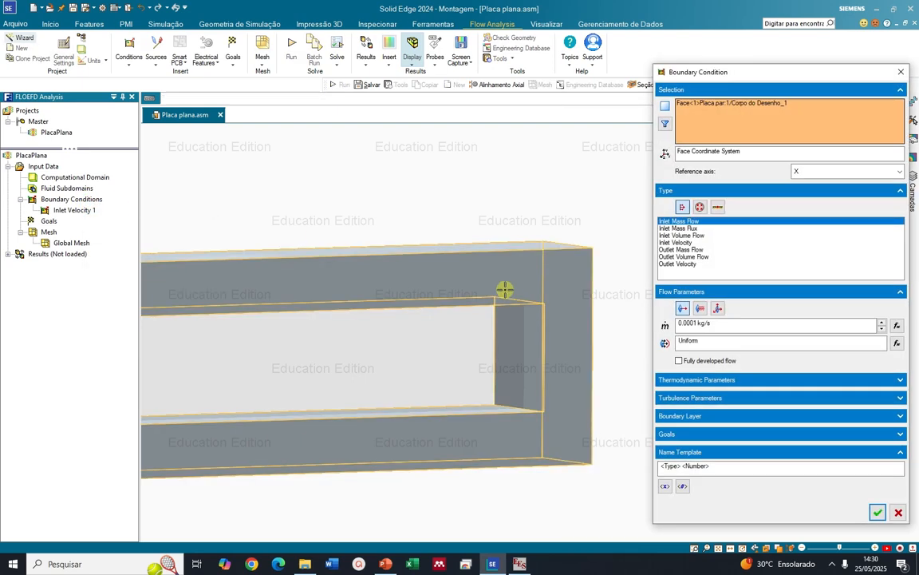
left_click(698, 207)
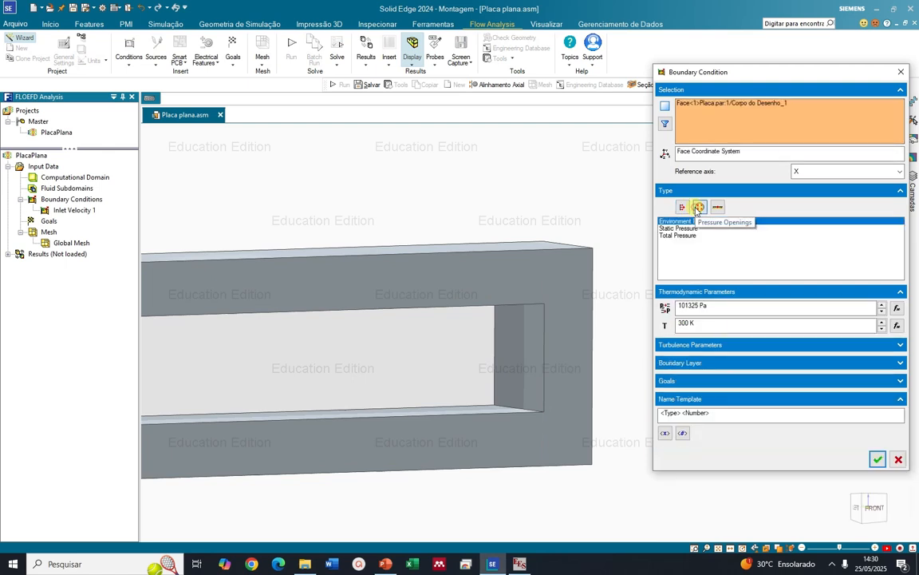
left_click(691, 229)
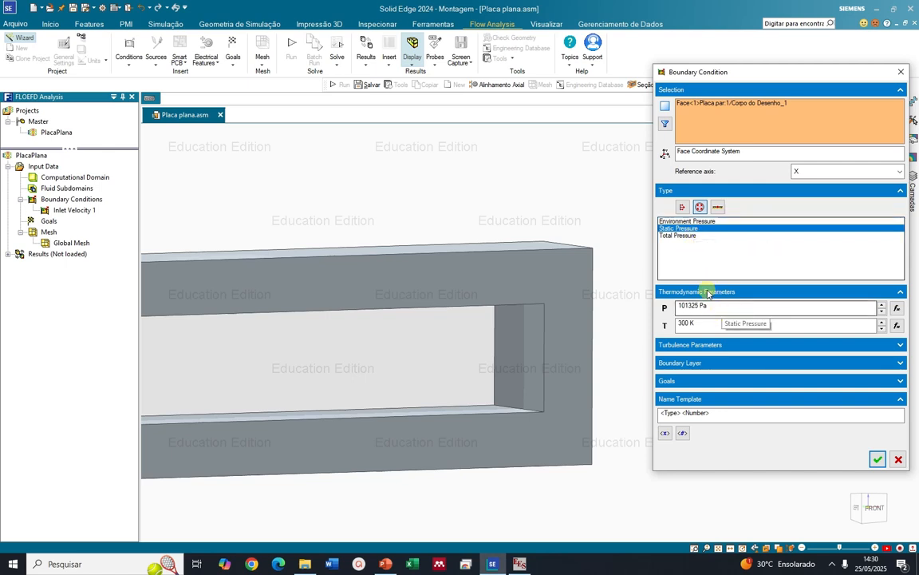
left_click(678, 235)
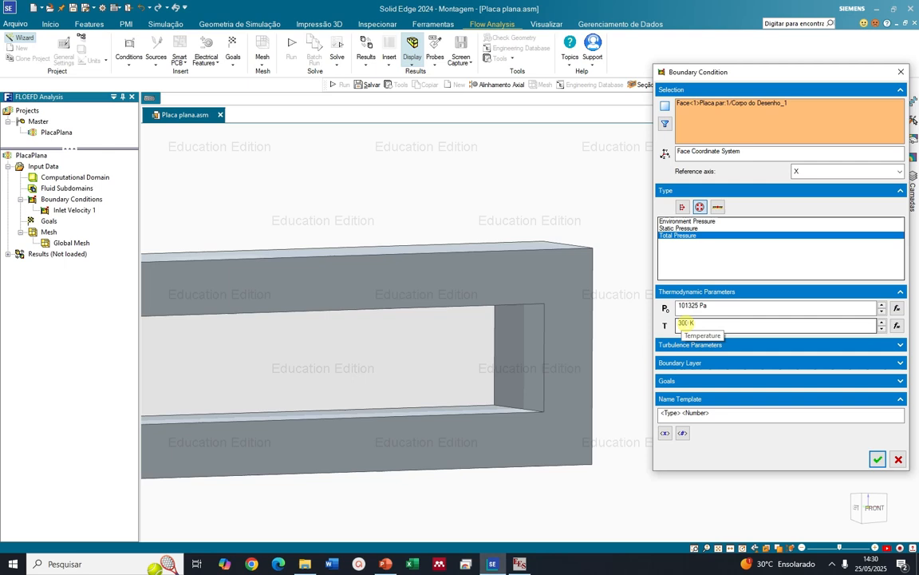
Replace the preselected face with the whole frame body and list all its component faces in the selection
scroll(543, 170, "down", 2)
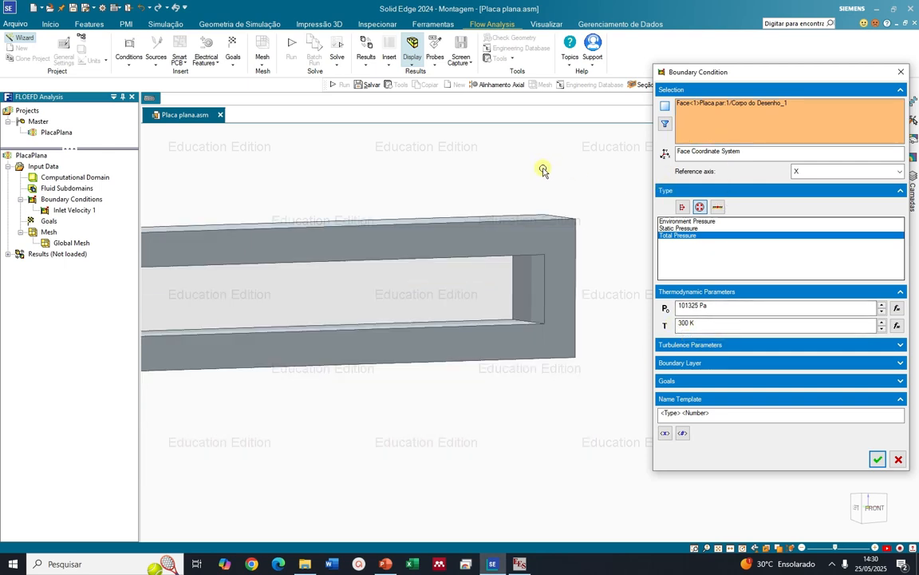
scroll(543, 170, "down", 4)
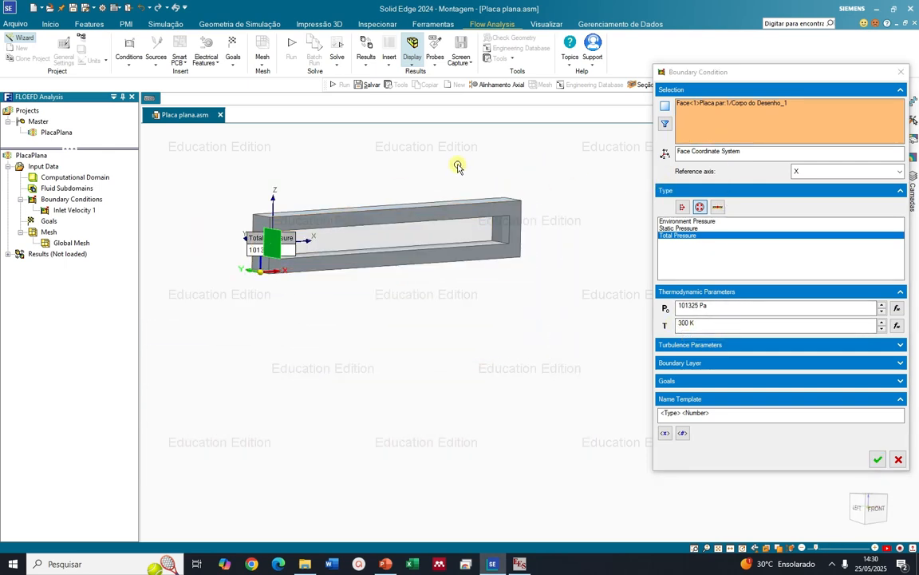
left_click(666, 125)
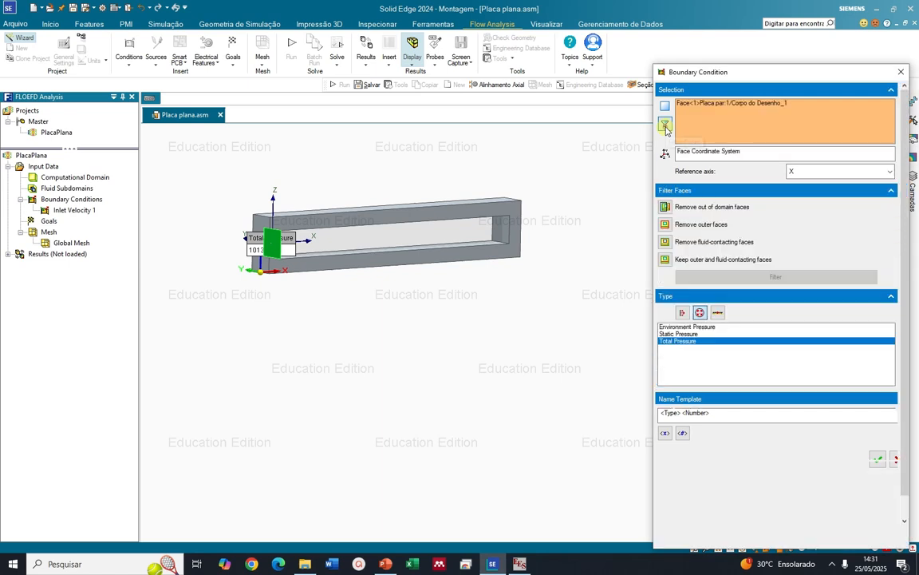
left_click(520, 209)
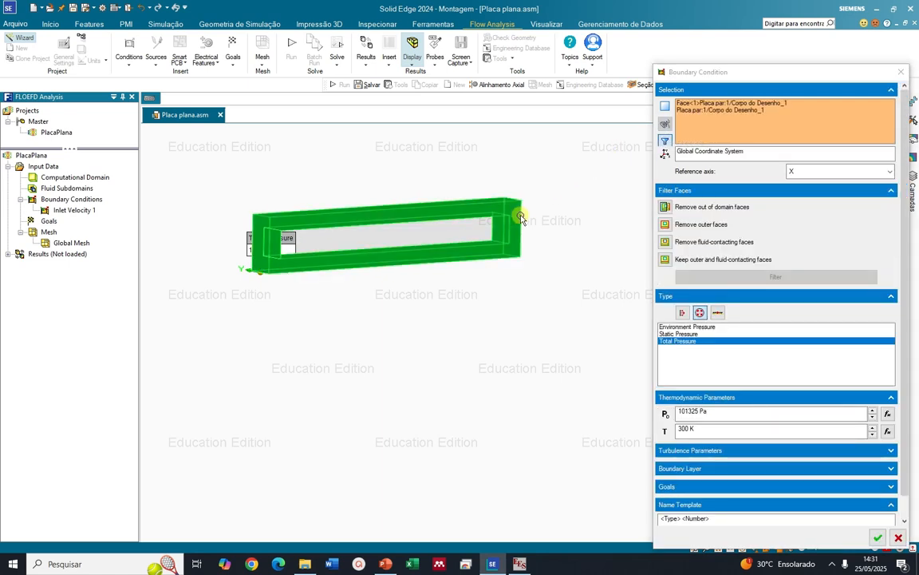
left_click(692, 104)
key("Delete")
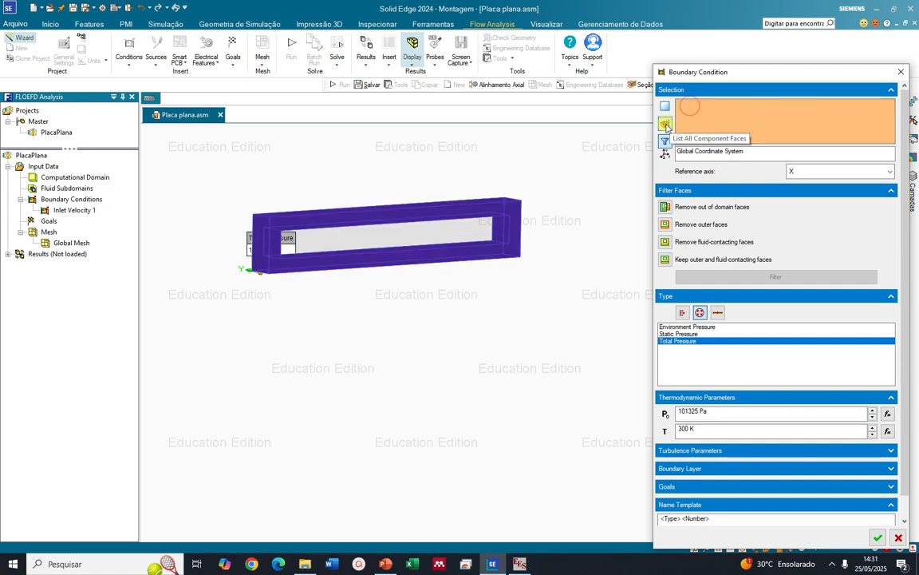
left_click(664, 124)
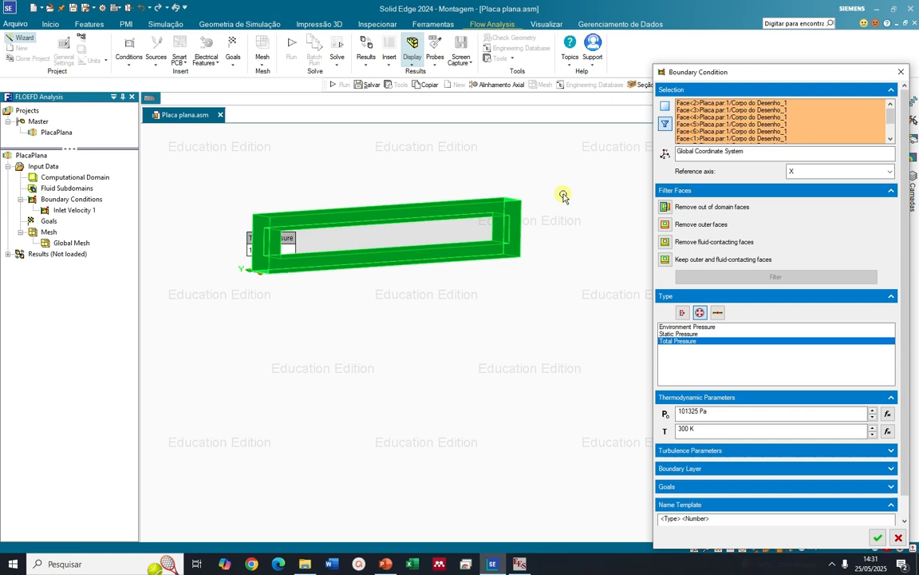
Check the listed faces from Face<2> to Face<5> on the frame and remove Face<2>, Face<3> and Face<4> from the selection
left_click(691, 104)
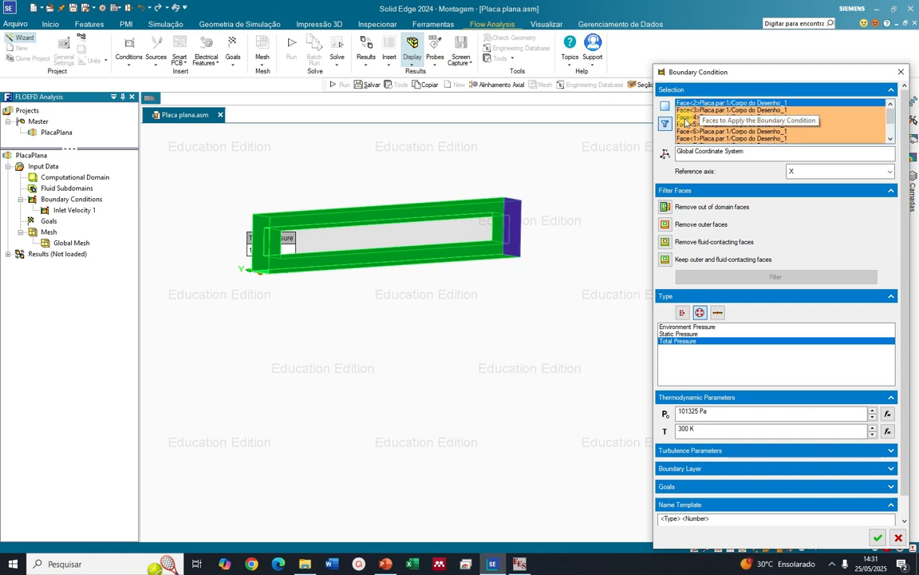
key("Down")
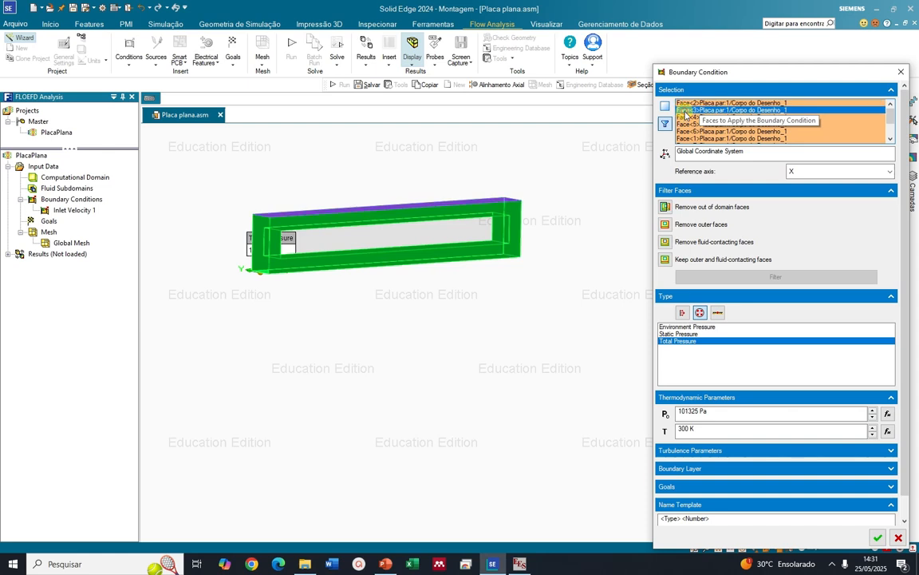
key("Down")
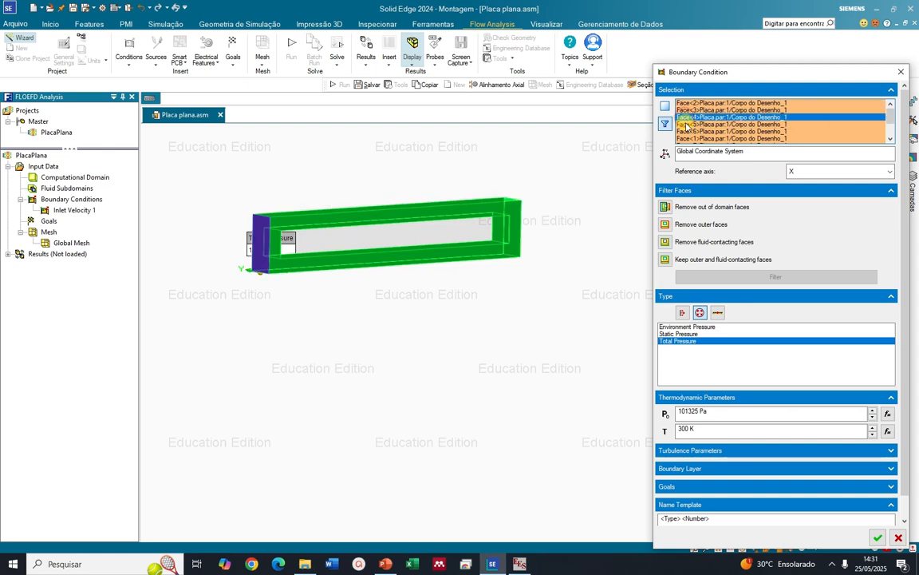
key("Down")
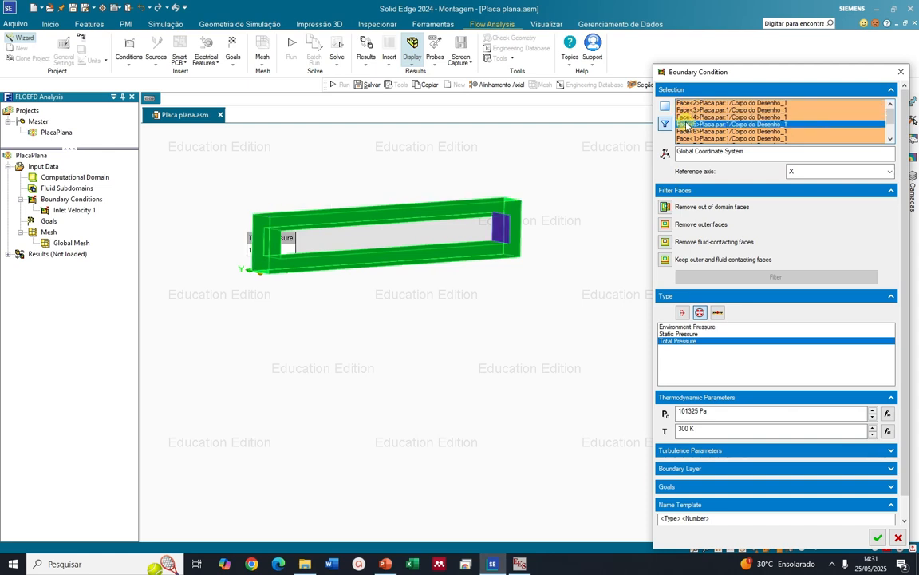
key("Up")
key("Delete")
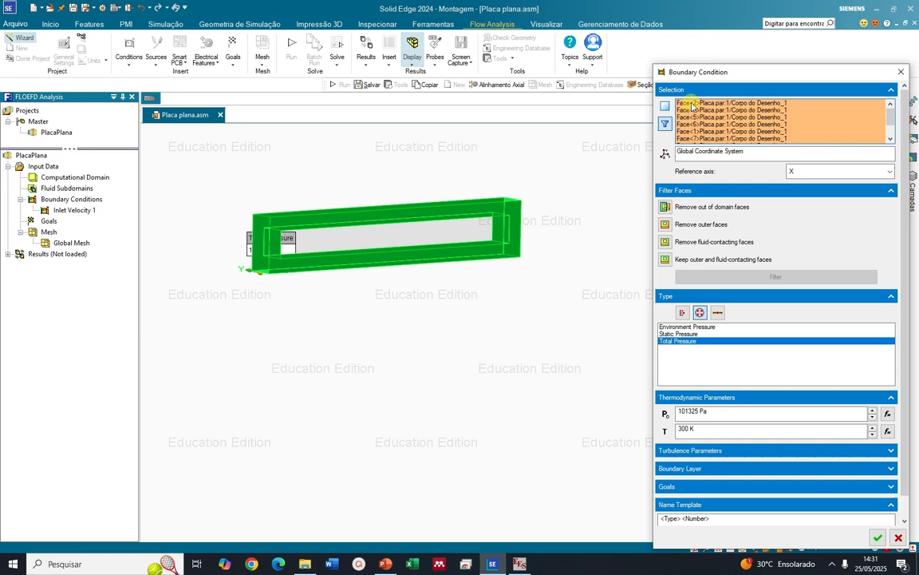
left_click(688, 104)
key("Delete")
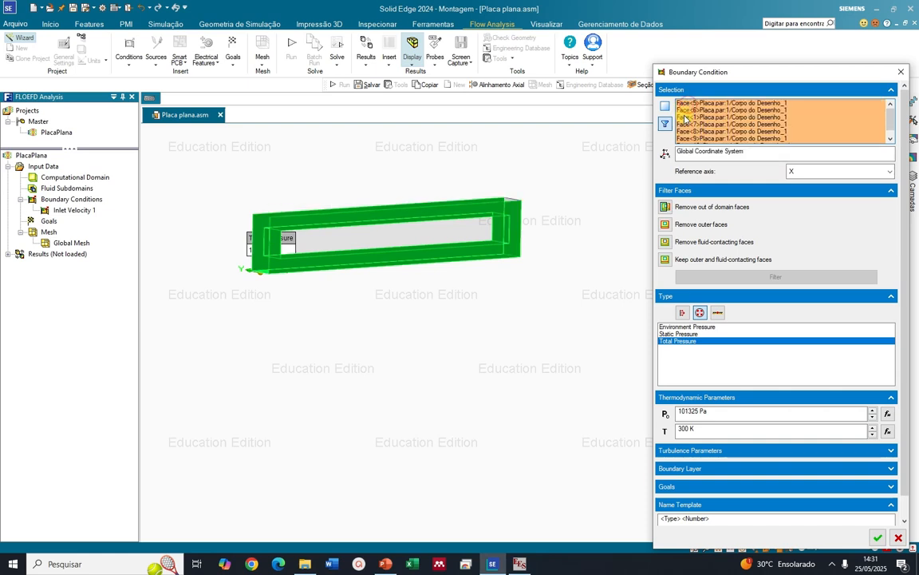
Remove Face<6> and Face<1> from the total pressure condition's face selection
left_click(686, 104)
left_click(685, 111)
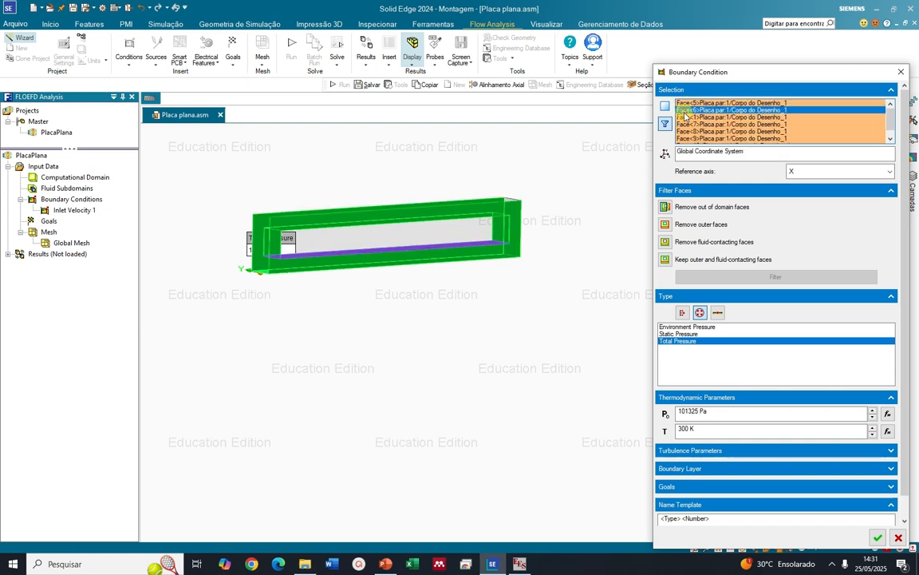
key("Delete")
left_click(684, 116)
key("Delete")
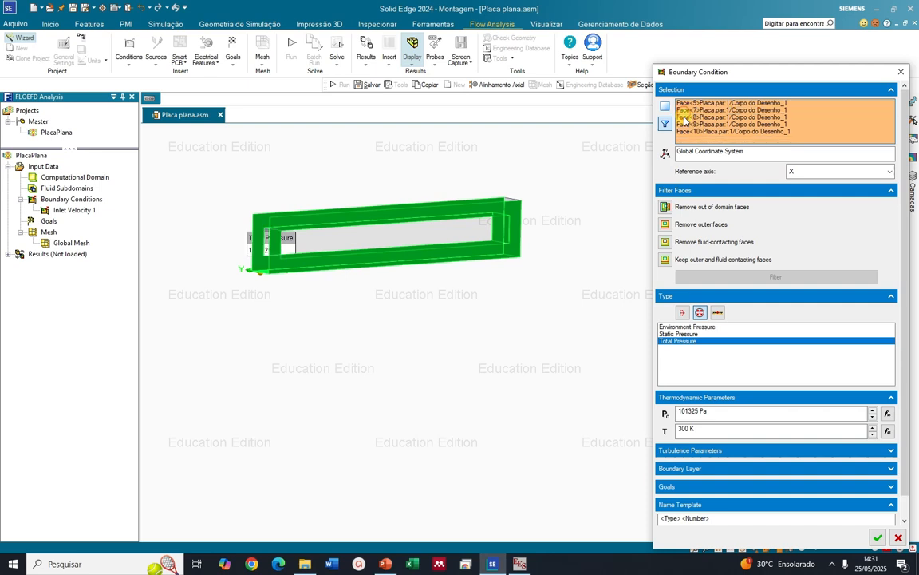
Remove Face<7> to Face<10>, keeping only the inner end face opposite the inlet, and apply the total pressure condition
left_click(685, 116)
key("Delete")
left_click(685, 117)
key("Delete")
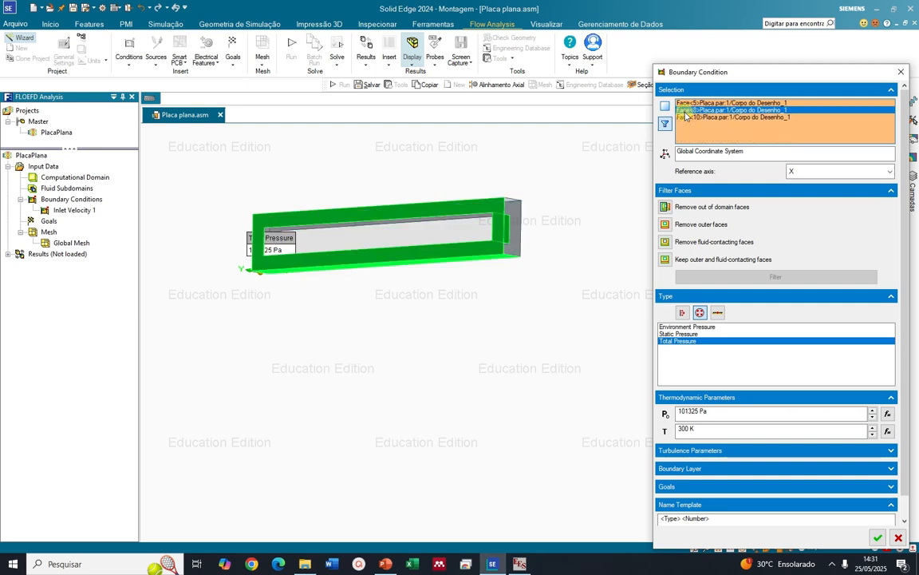
left_click(685, 117)
key("Delete")
left_click(685, 116)
key("Delete")
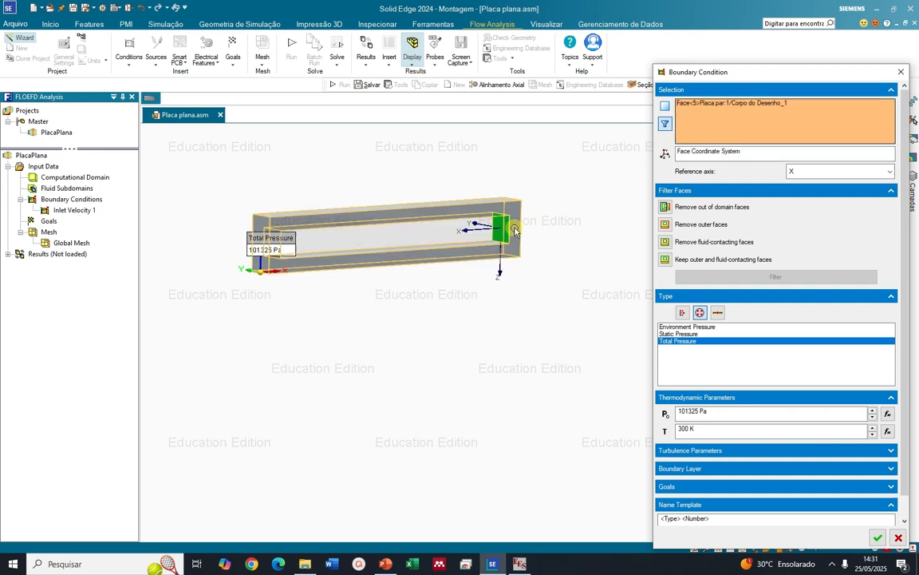
left_click(713, 106)
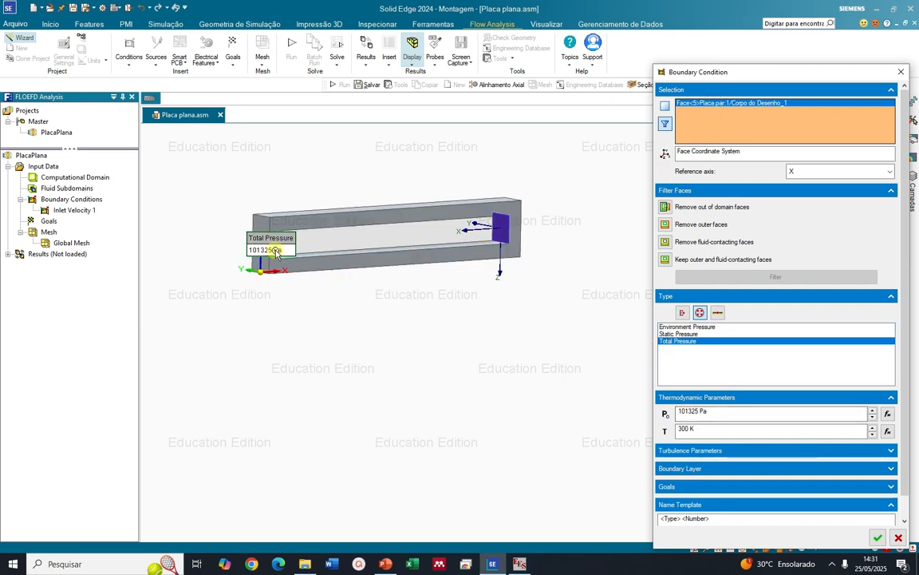
left_click(879, 537)
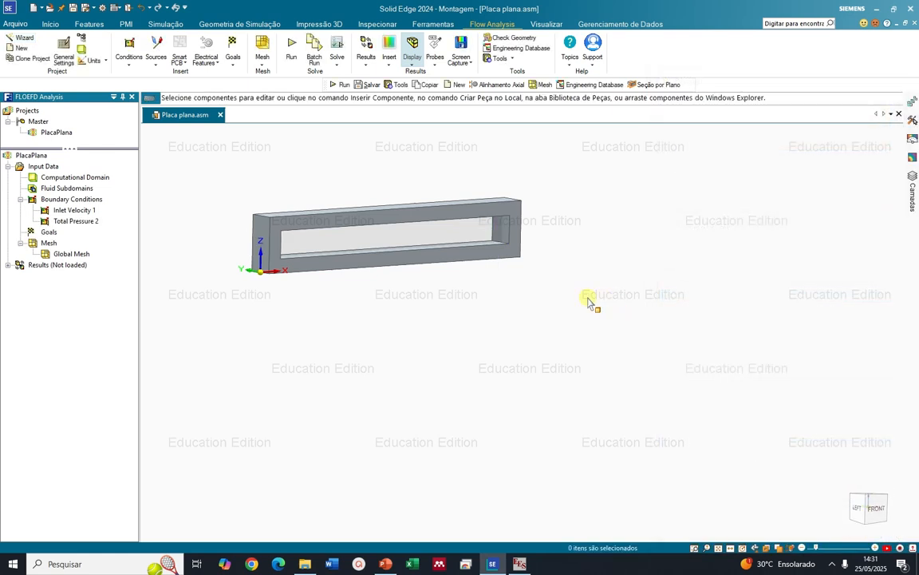
Check the placement of the inlet velocity and total pressure conditions on the frame's inner end faces
left_click(64, 210)
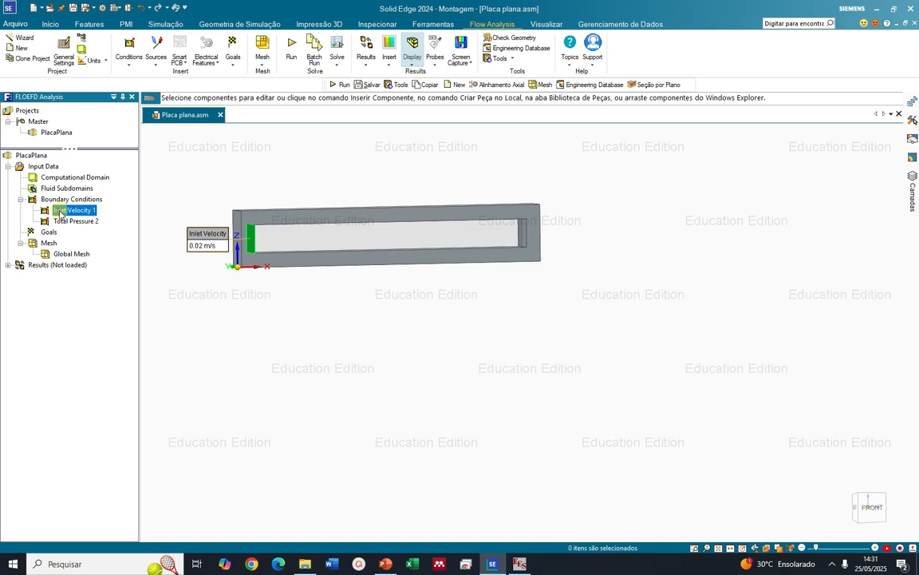
left_click(67, 222)
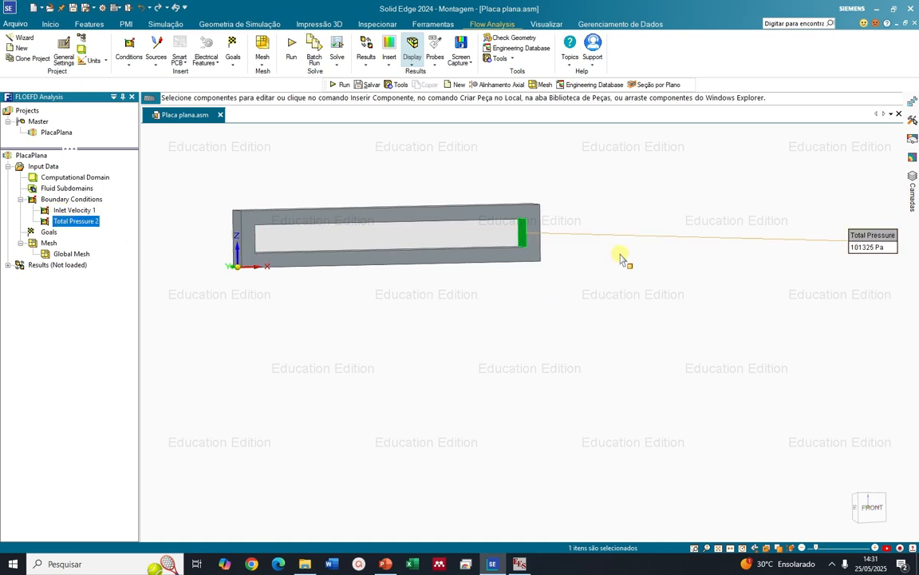
scroll(543, 231, "up", 2)
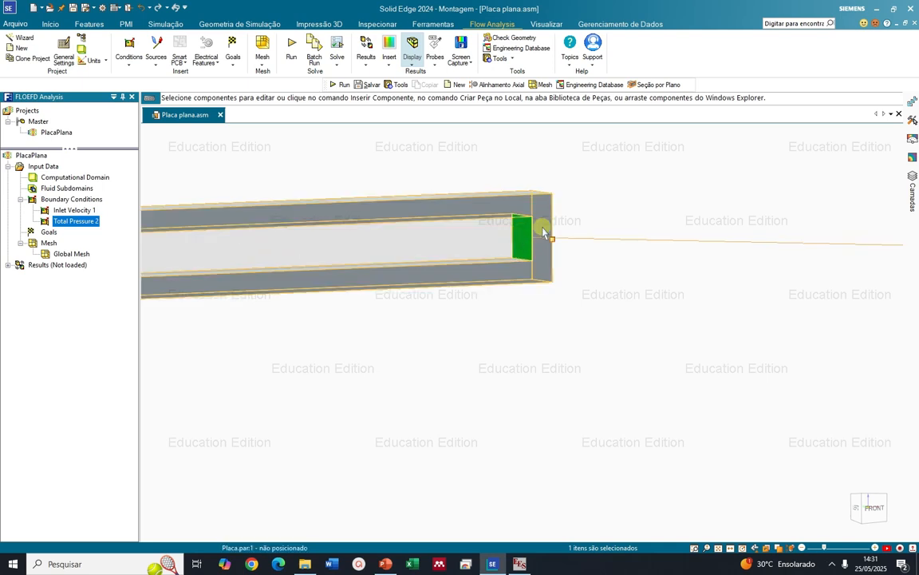
scroll(543, 231, "down", 2)
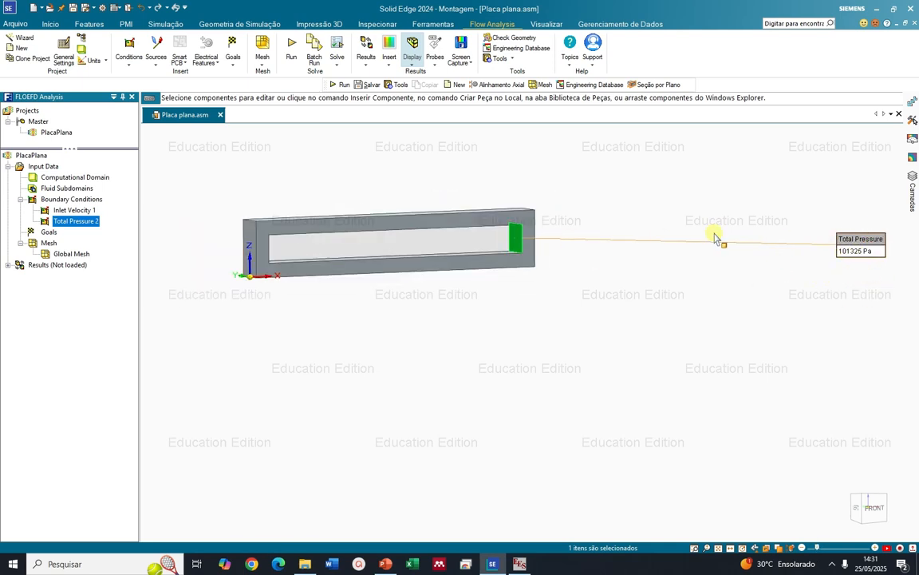
middle_click_drag(468, 230, 391, 246)
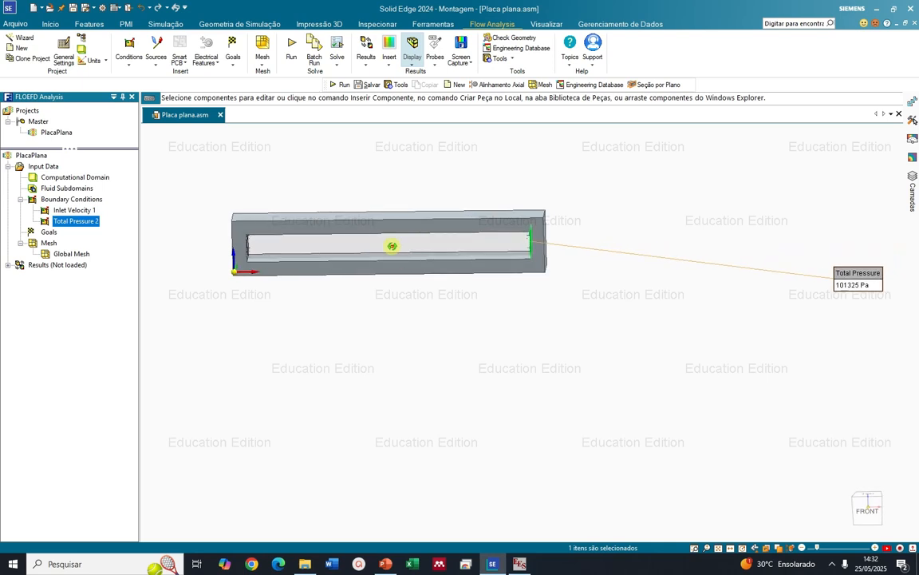
scroll(385, 262, "up", 4)
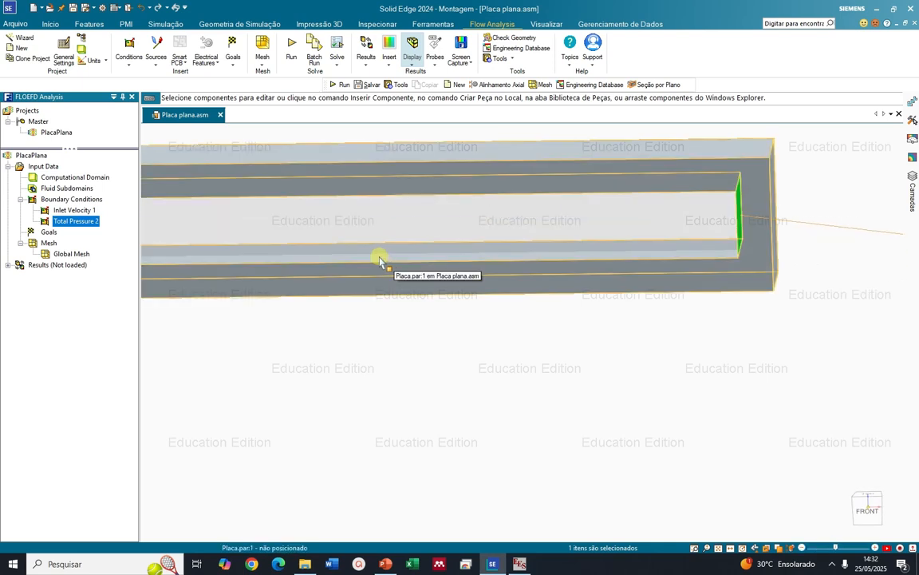
middle_click_drag(482, 359, 478, 342)
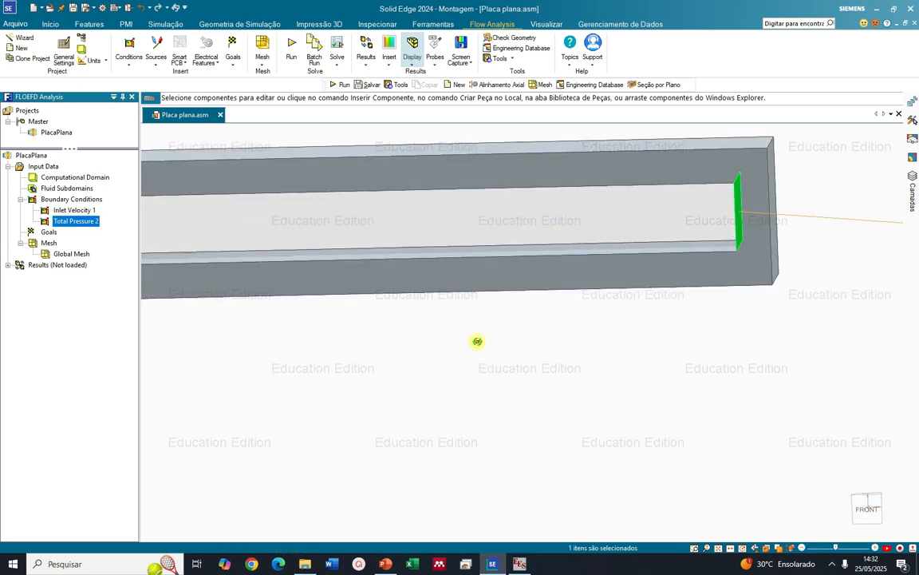
Start a new boundary condition and set its type to Real Wall
right_click(83, 200)
left_click(93, 210)
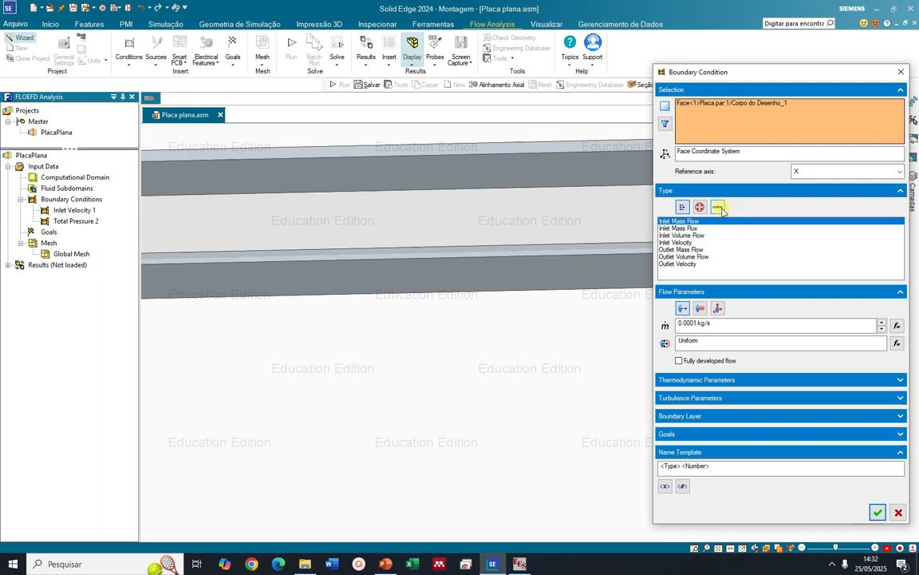
left_click(718, 208)
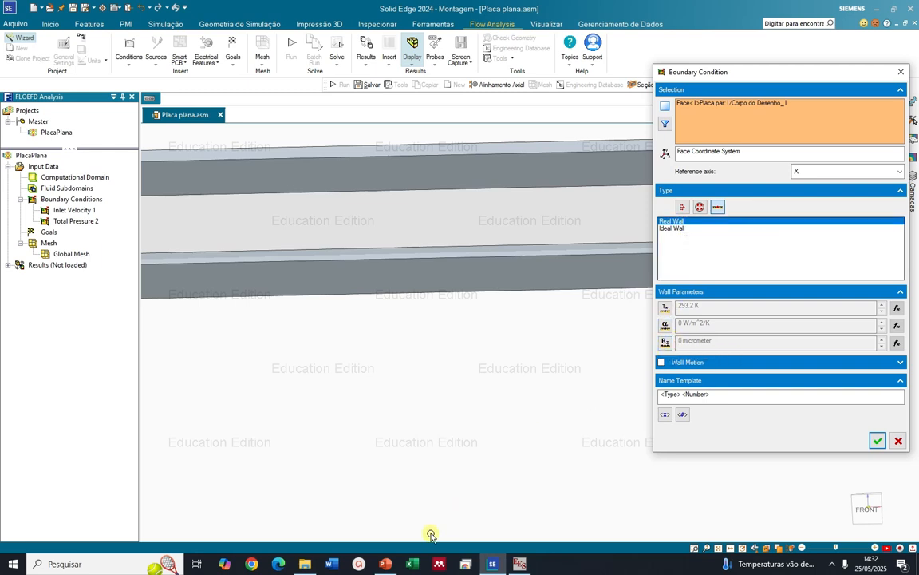
Consult the PowerPoint slide on the roughness effect for a turbulent flat plate, return to Solid Edge and show the wall motion settings
left_click(385, 563)
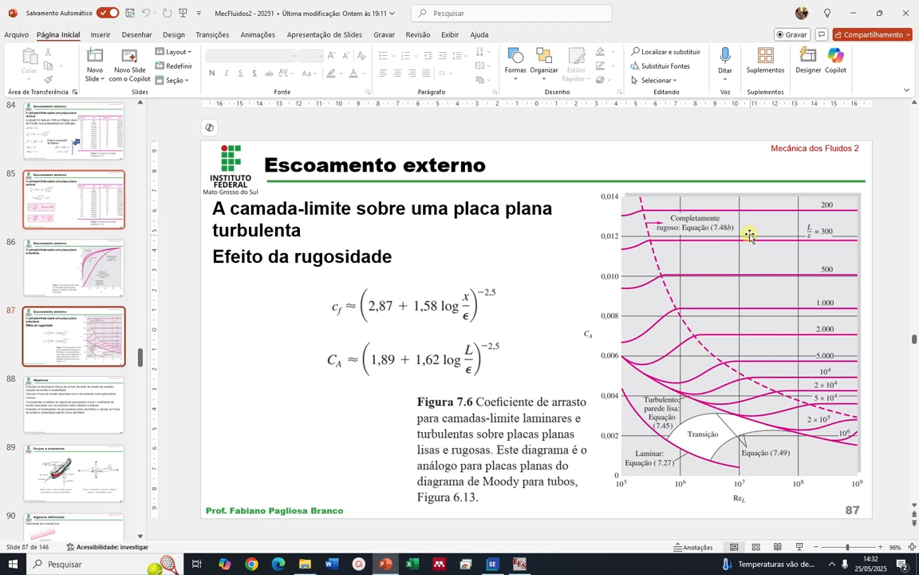
left_click(492, 564)
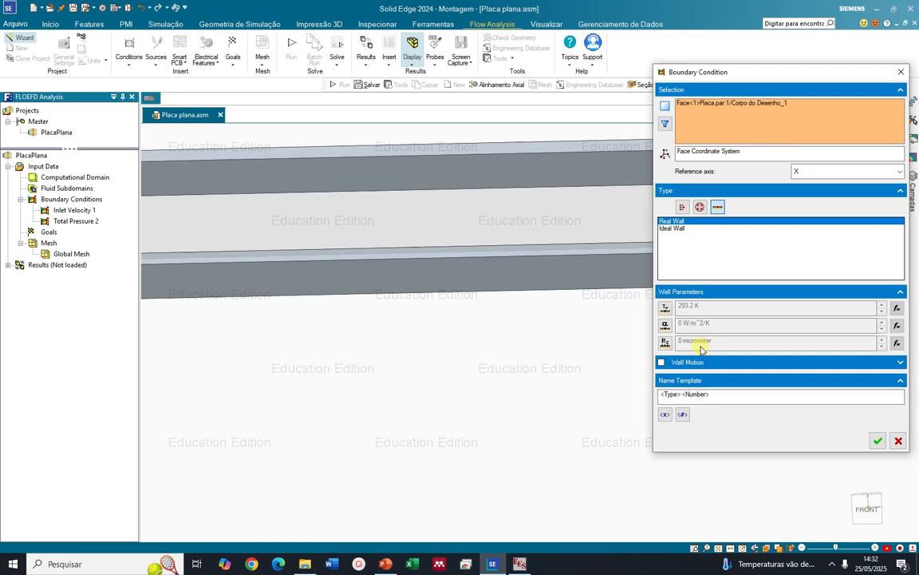
left_click(662, 363)
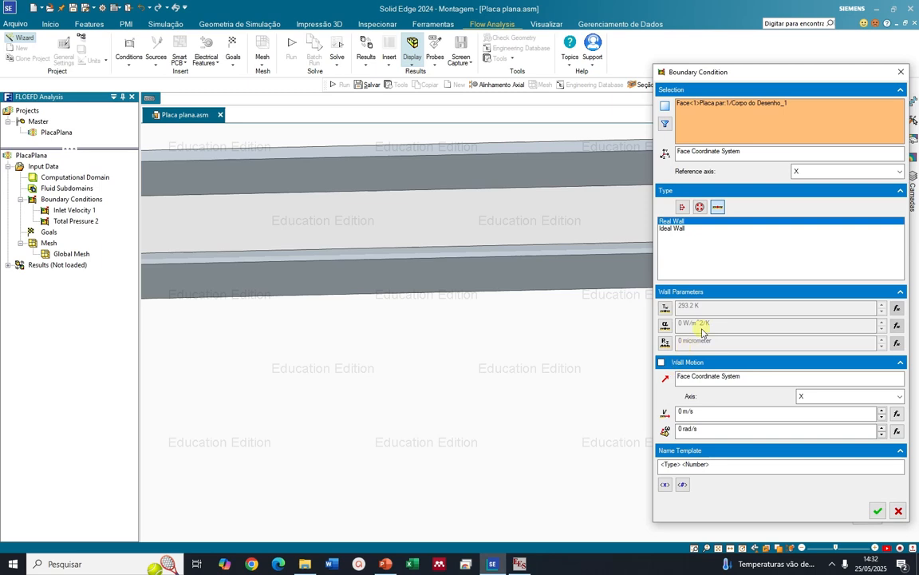
Add the frame body to the real wall condition and split the selection into its individual faces
scroll(503, 369, "down", 3)
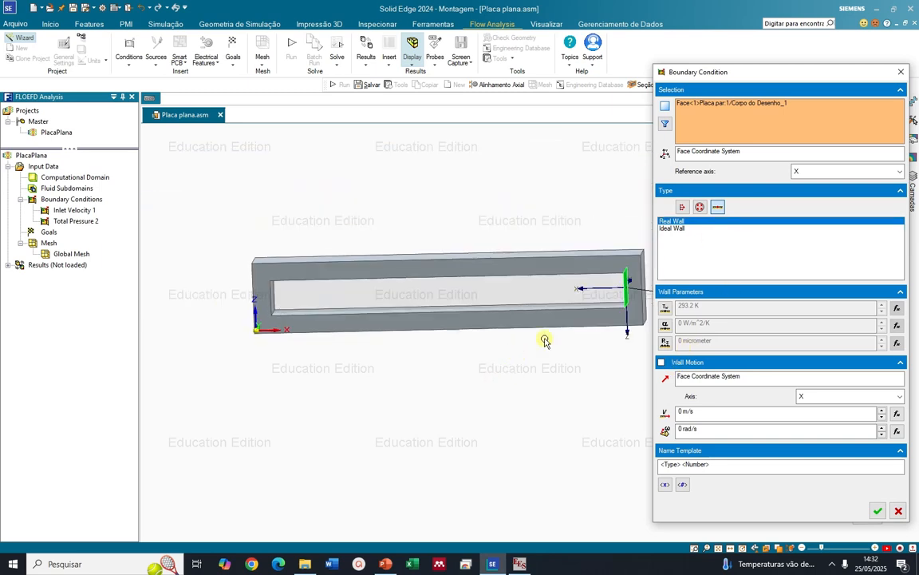
left_click(564, 262)
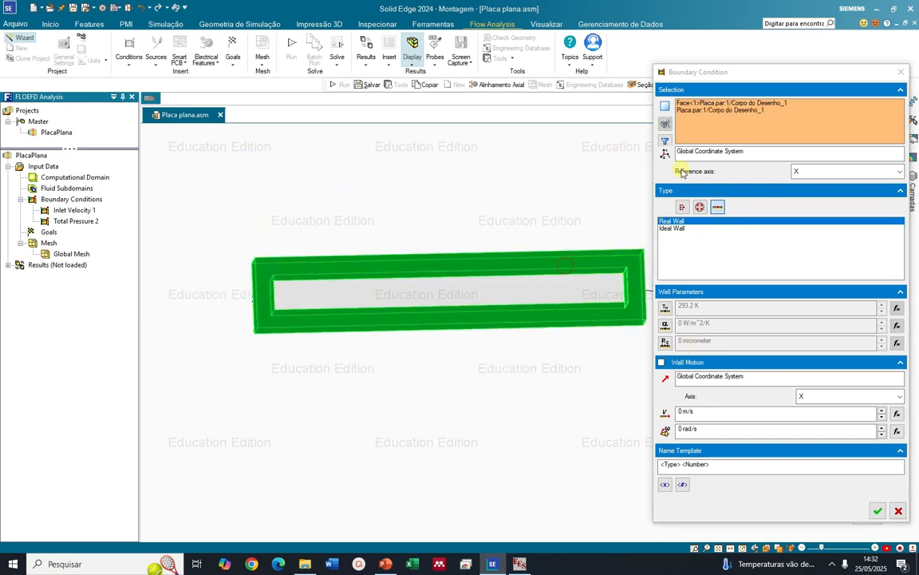
left_click(666, 124)
Remove Face<2>, Face<3> and Face<4> from the real wall condition's face selection
left_click(712, 104)
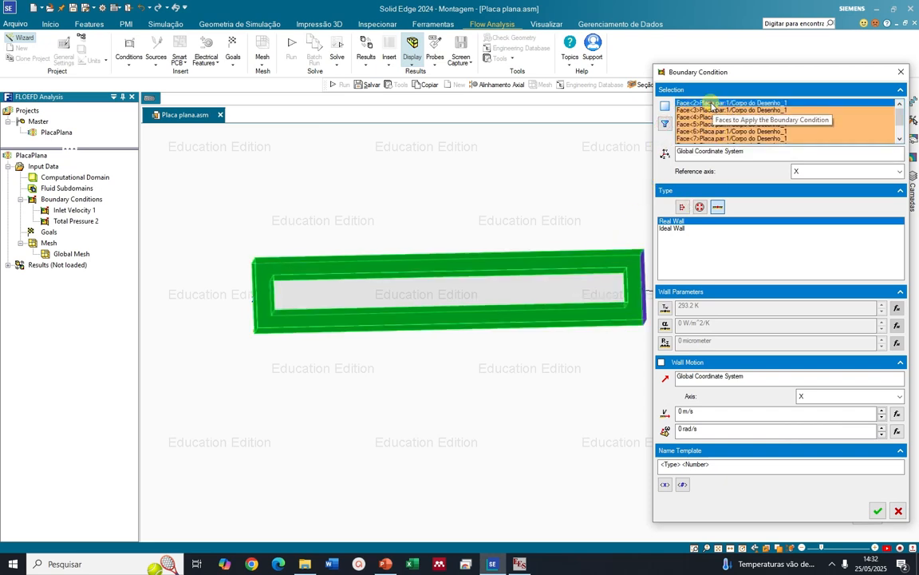
key("Delete")
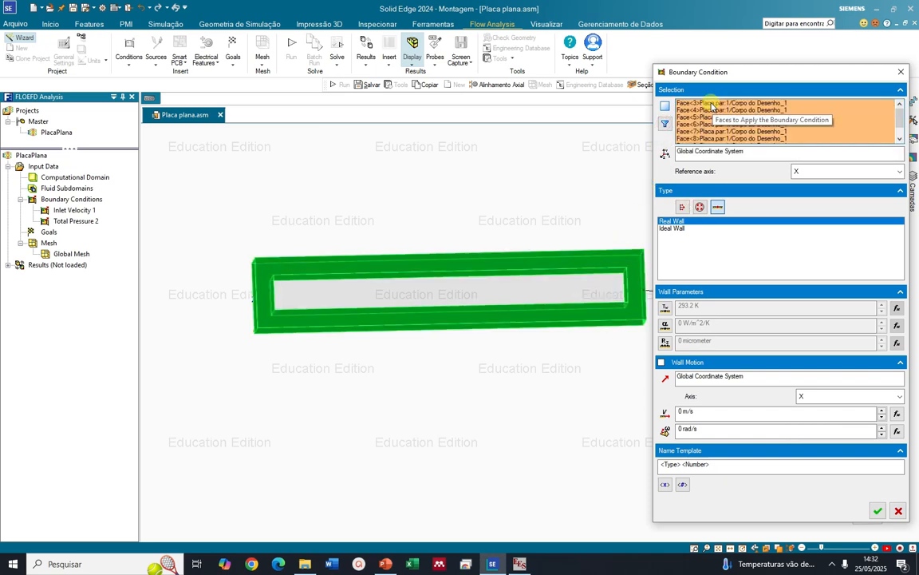
left_click(712, 105)
key("Delete")
left_click(711, 103)
key("Delete")
left_click(712, 103)
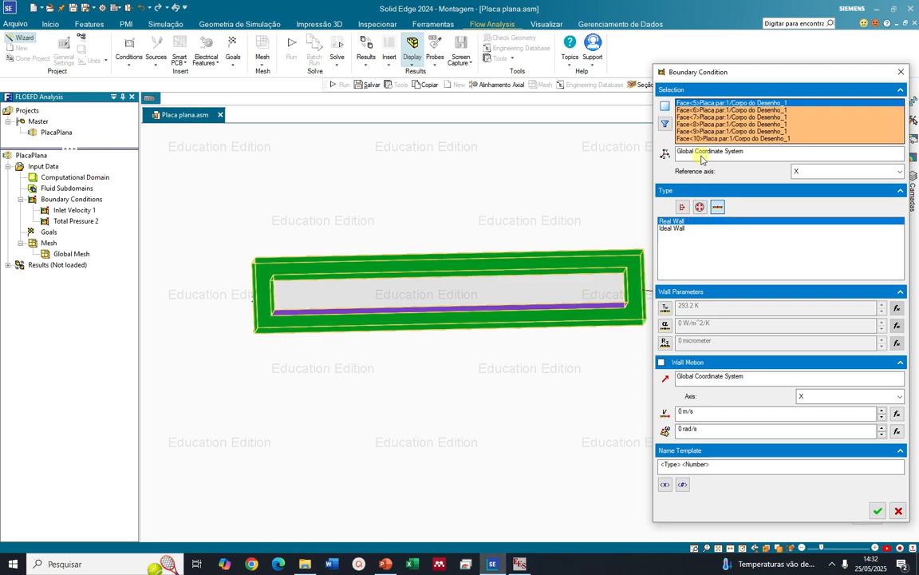
Remove Face<6> to Face<10>, keeping only the frame's lower inner face, Face<5>, and apply the real wall condition
left_click(709, 110)
key("Delete")
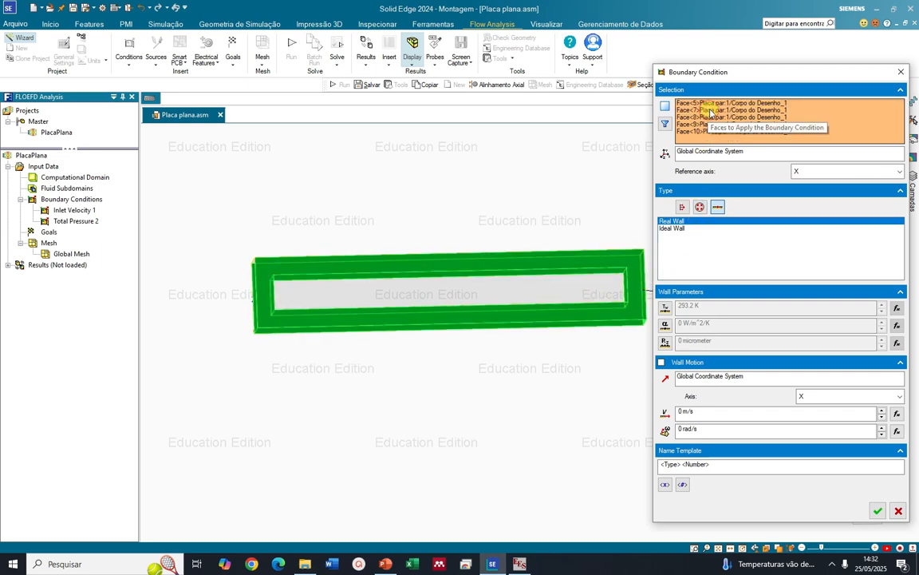
left_click(709, 110)
key("Delete")
left_click(710, 110)
key("Delete")
left_click(710, 110)
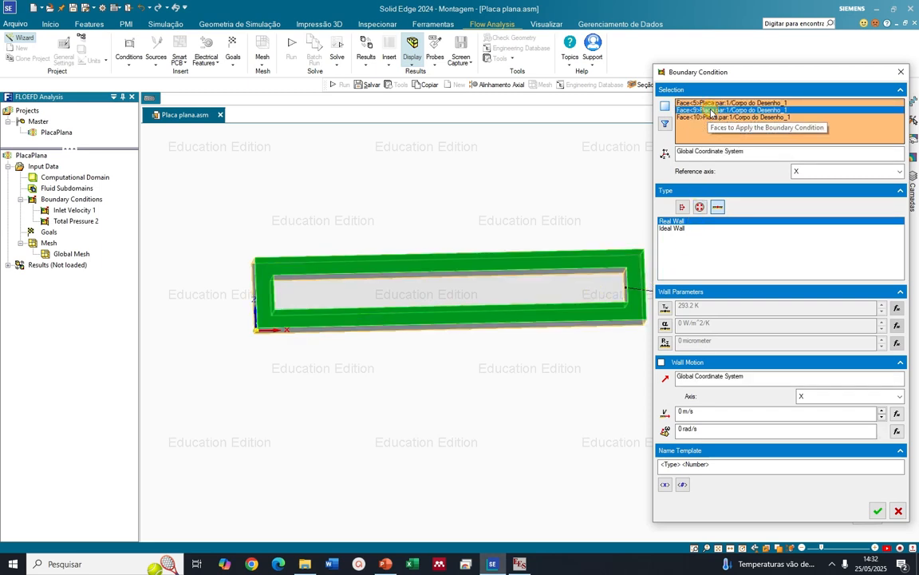
key("Delete")
left_click(712, 111)
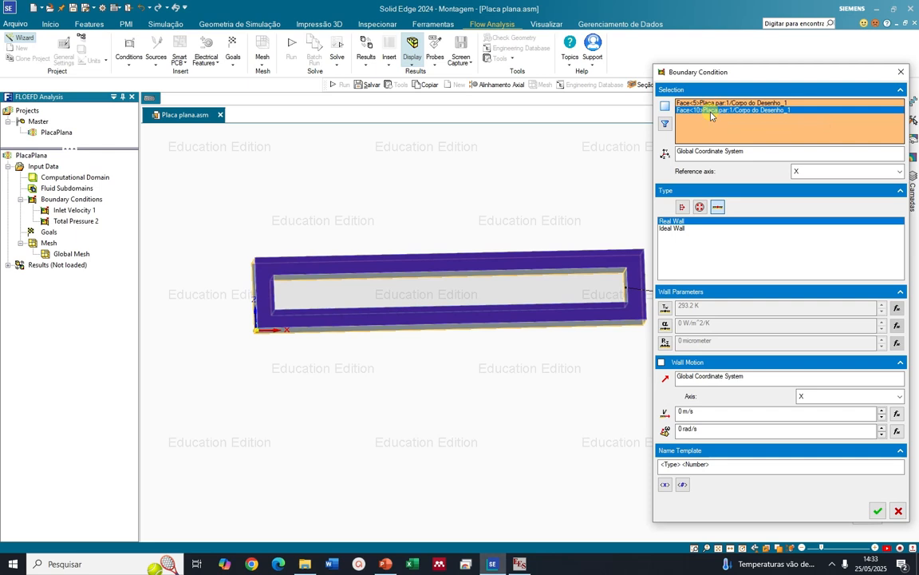
key("Delete")
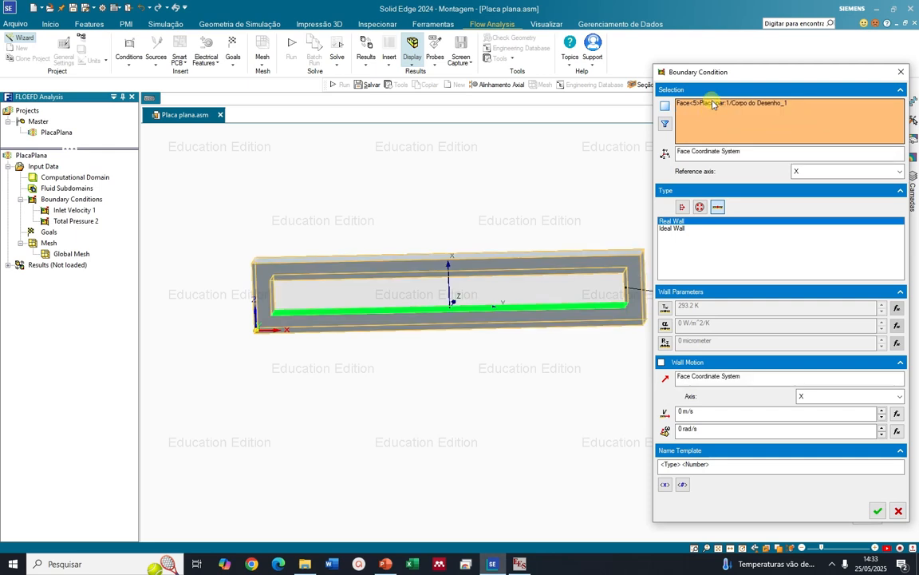
left_click(713, 105)
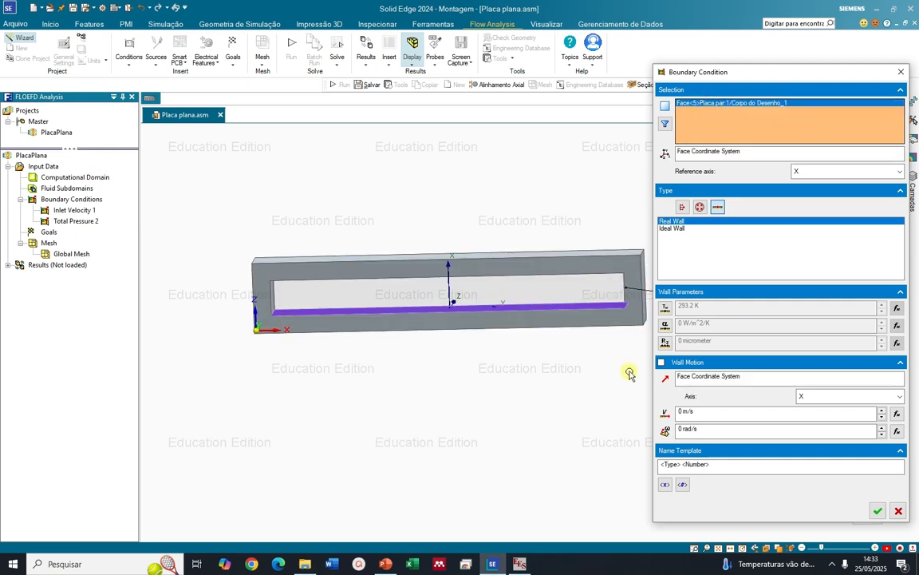
left_click(878, 511)
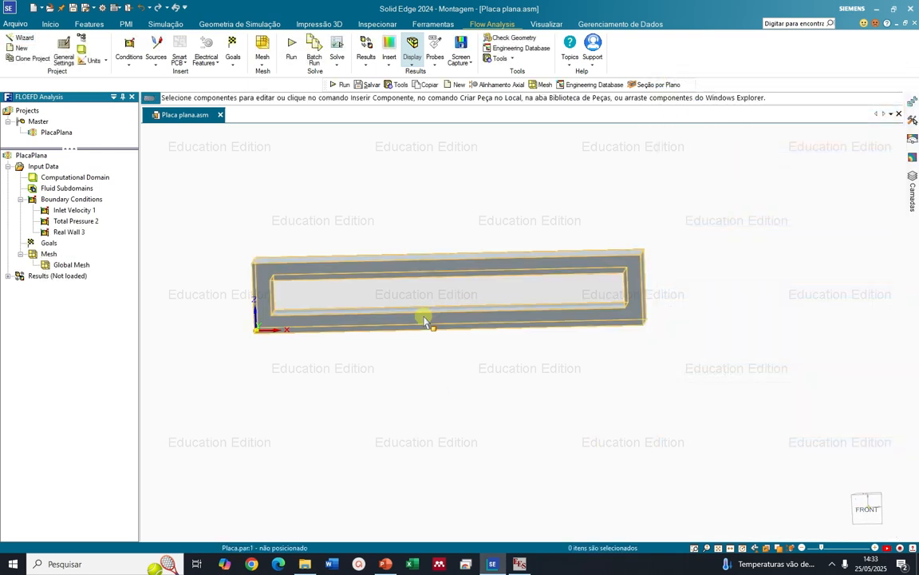
Start another boundary condition and set its type to Ideal Wall
left_click(78, 199)
right_click(76, 201)
left_click(96, 205)
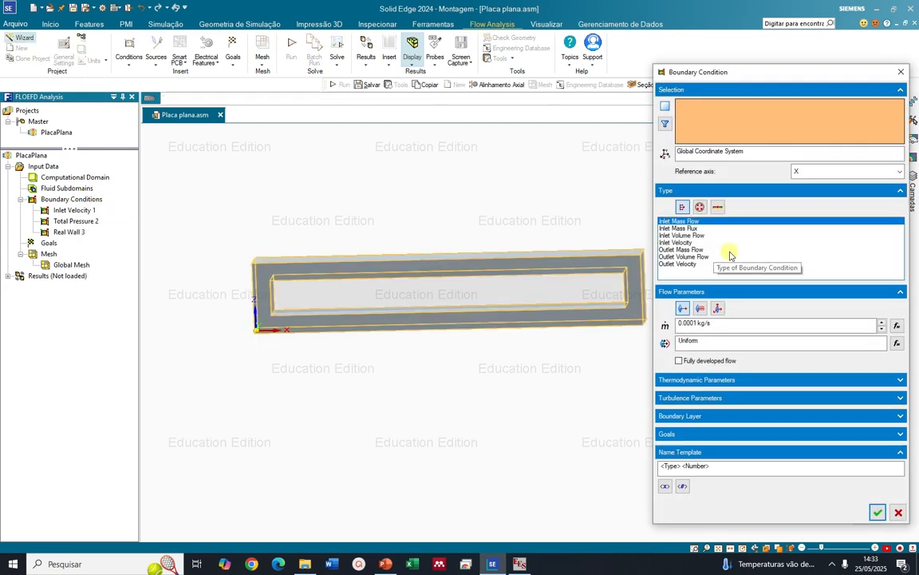
left_click(717, 207)
left_click(687, 230)
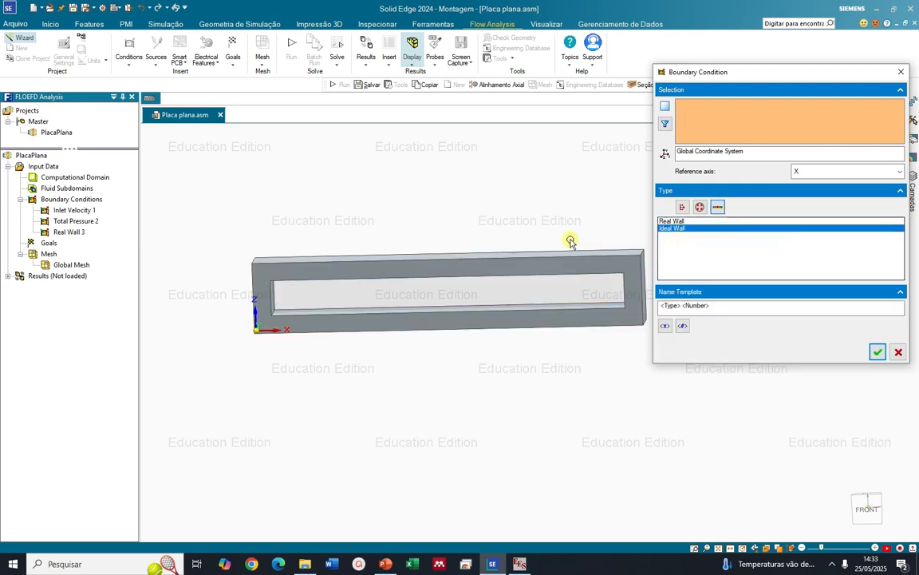
Select the frame part for the ideal wall condition and split the selection into its individual faces
middle_click_drag(554, 241, 471, 254)
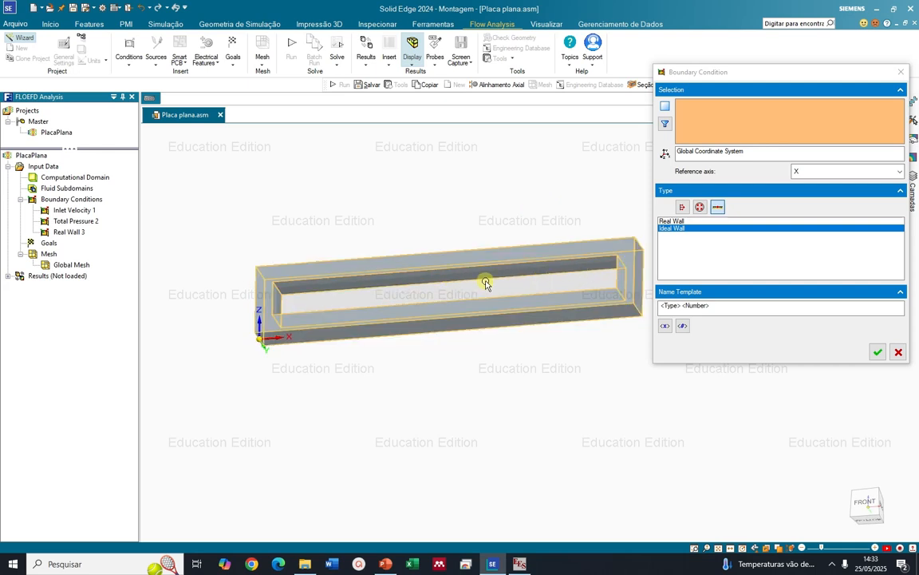
left_click(483, 273)
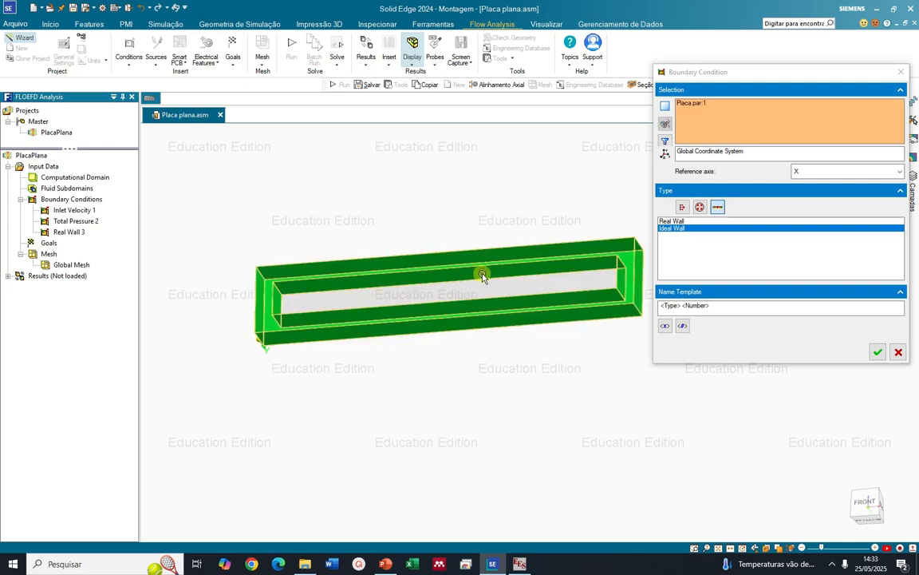
left_click(687, 105)
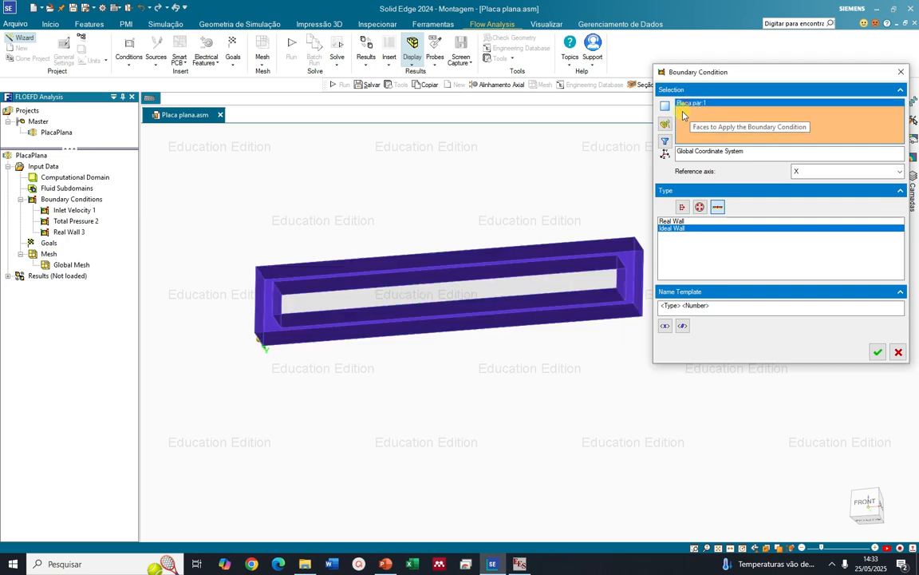
left_click(665, 125)
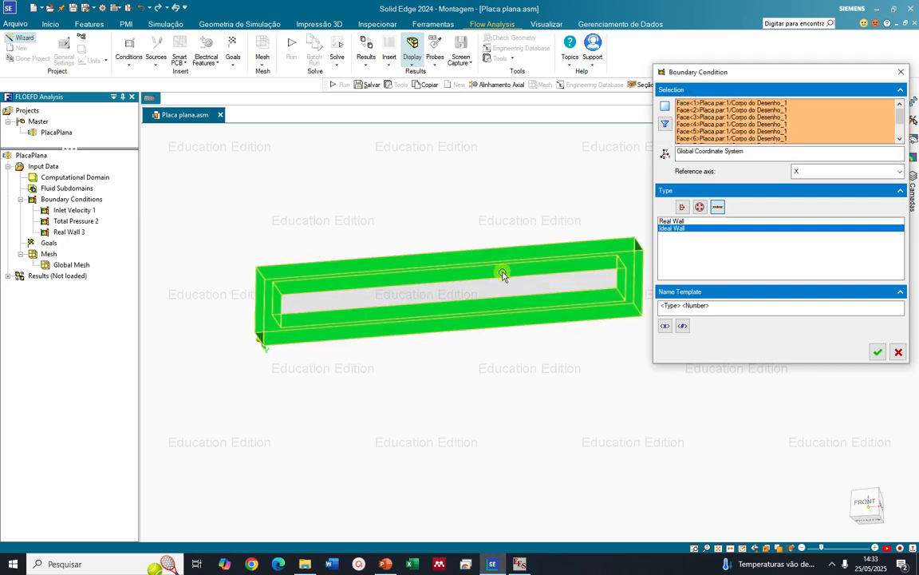
Check the listed faces from Face<1> to Face<7> on the frame and remove Face<6> from the ideal wall selection
left_click(734, 103)
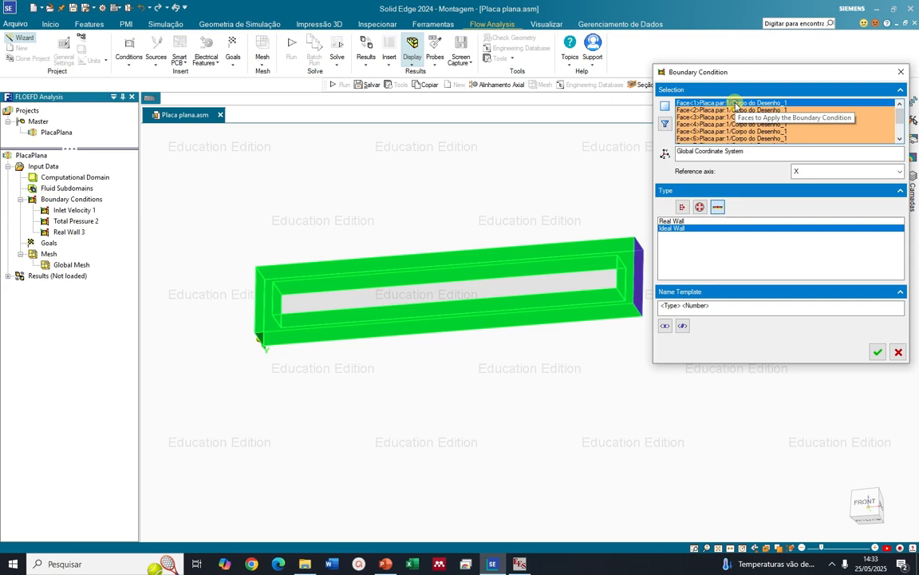
key("Down")
key("Down")
key("Down")
key("Down")
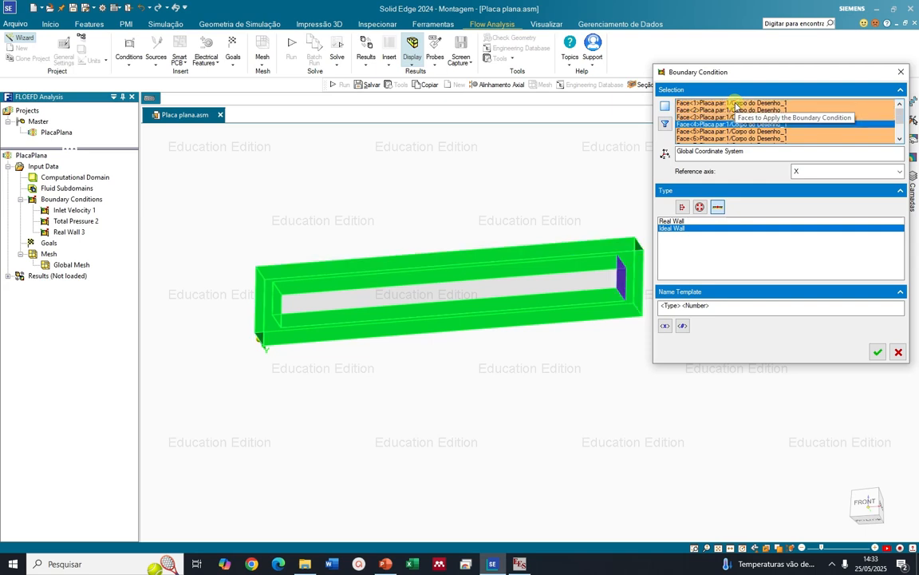
key("Down")
key("Down")
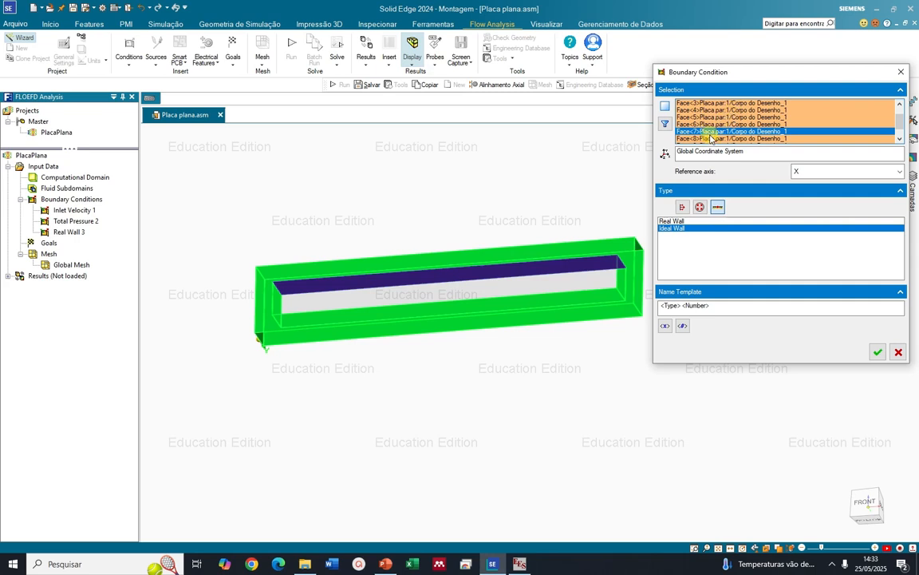
left_click(709, 124)
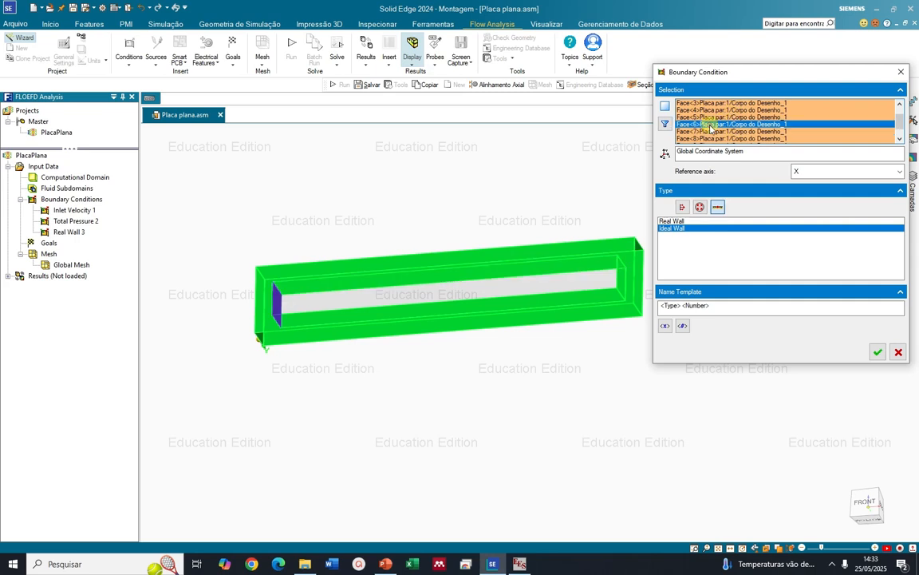
Remove the remaining faces up to Face<5> from the ideal wall condition's face selection
left_click(709, 103)
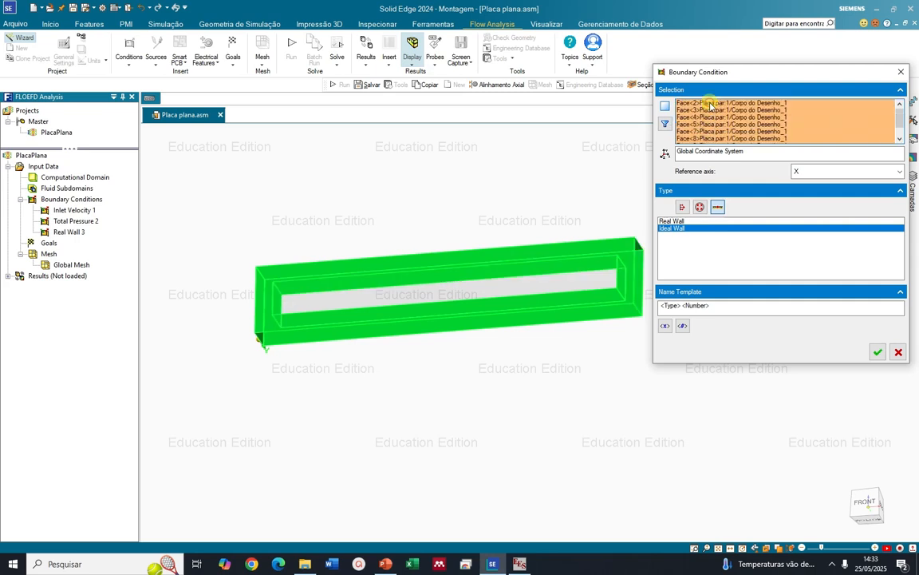
key("Delete")
left_click(709, 103)
key("Delete")
left_click(708, 103)
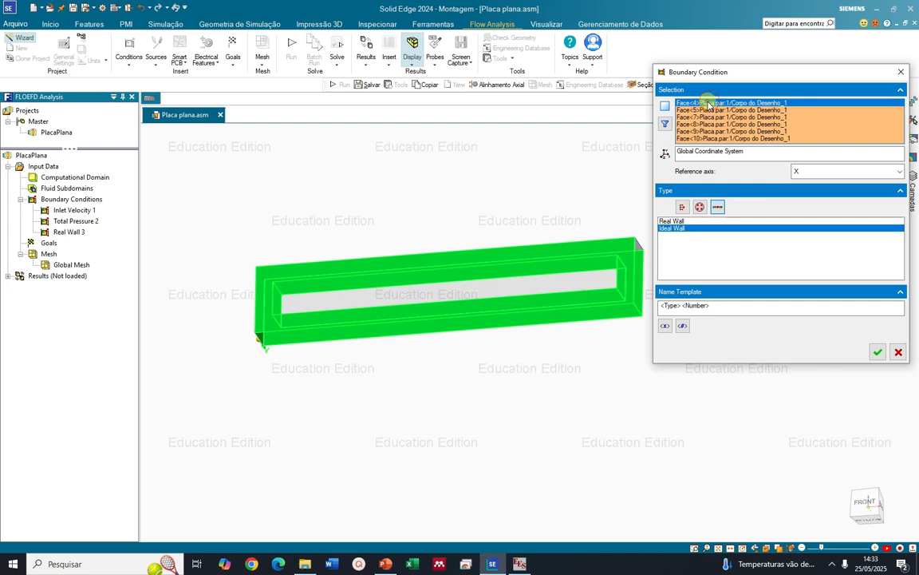
key("Delete")
left_click(708, 103)
key("Delete")
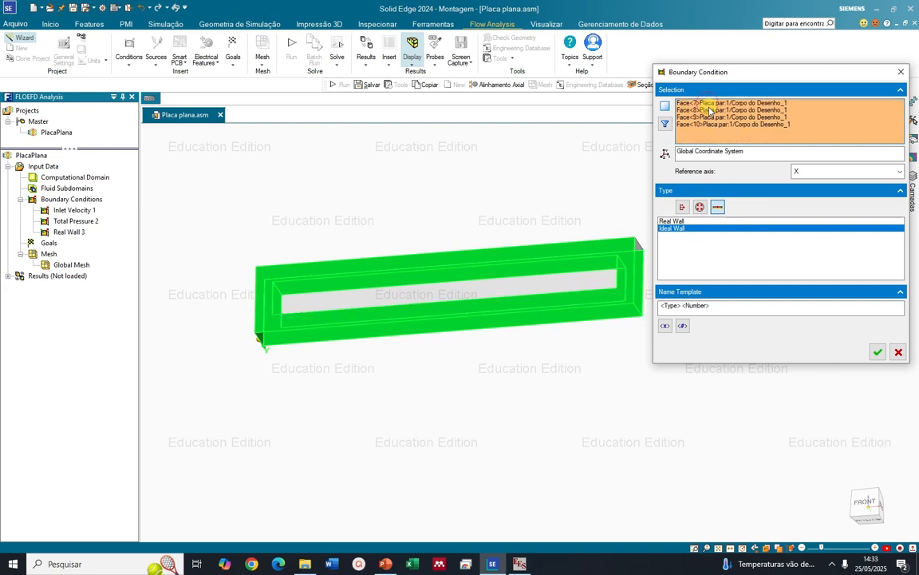
Remove Face<8> to Face<10>, keeping only the frame's upper inner face, Face<7>, and apply the ideal wall condition
left_click(708, 111)
key("Delete")
left_click(708, 111)
key("Delete")
left_click(709, 110)
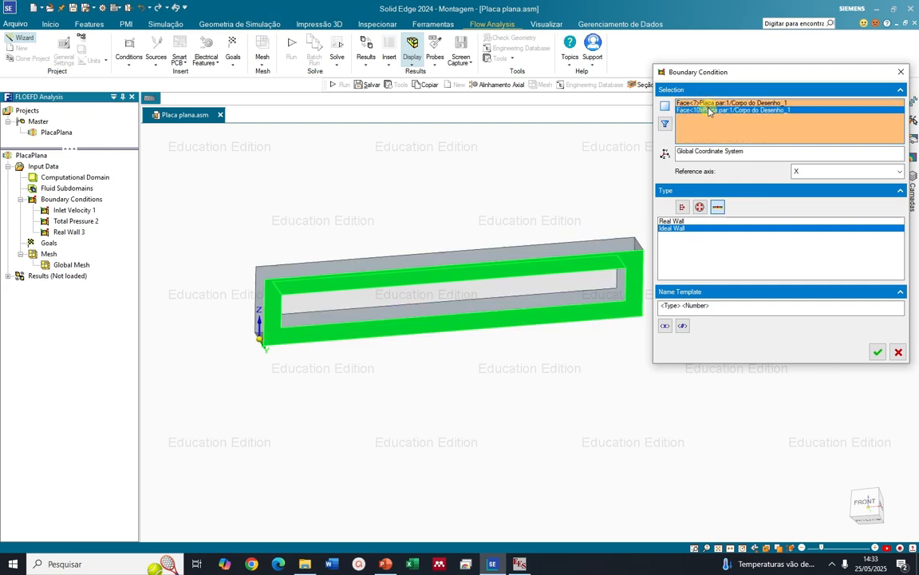
key("Delete")
left_click(708, 103)
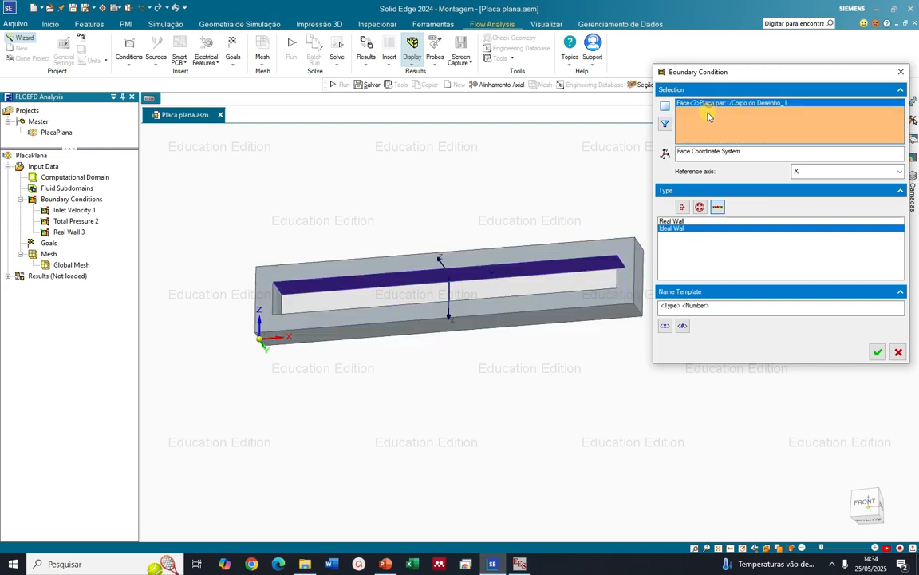
left_click(876, 351)
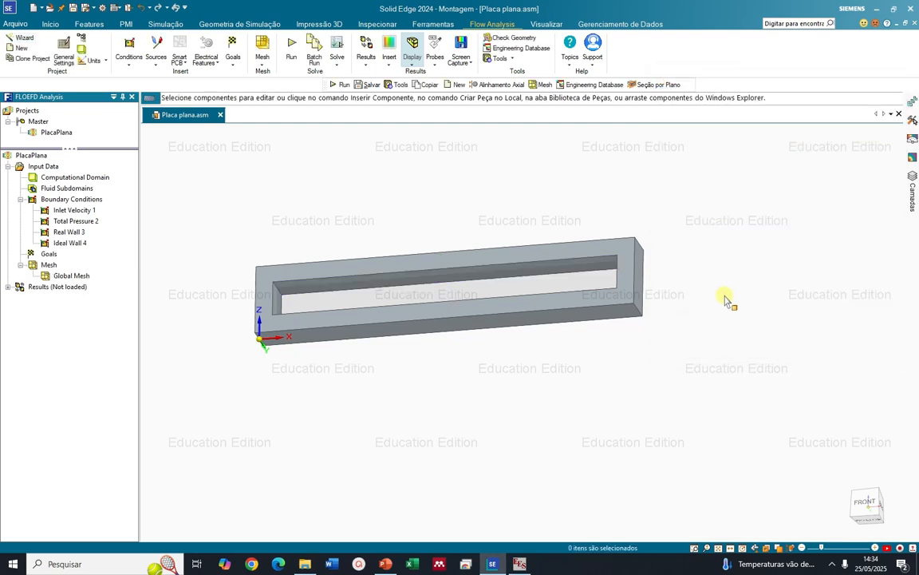
Display the frame in front view and check where the inlet velocity condition is placed
key("ctrl+f")
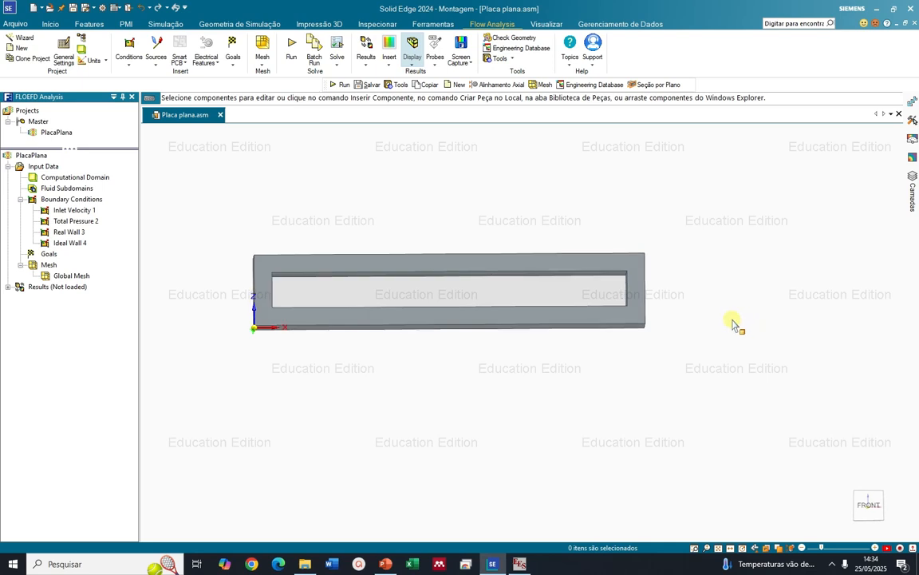
scroll(200, 187, "up", 2)
scroll(335, 277, "up", 2)
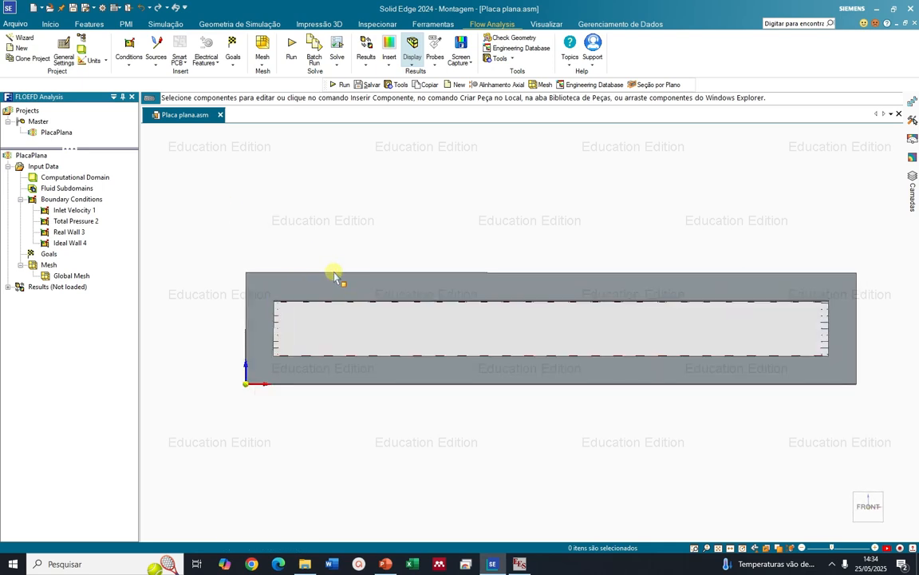
left_click(74, 211)
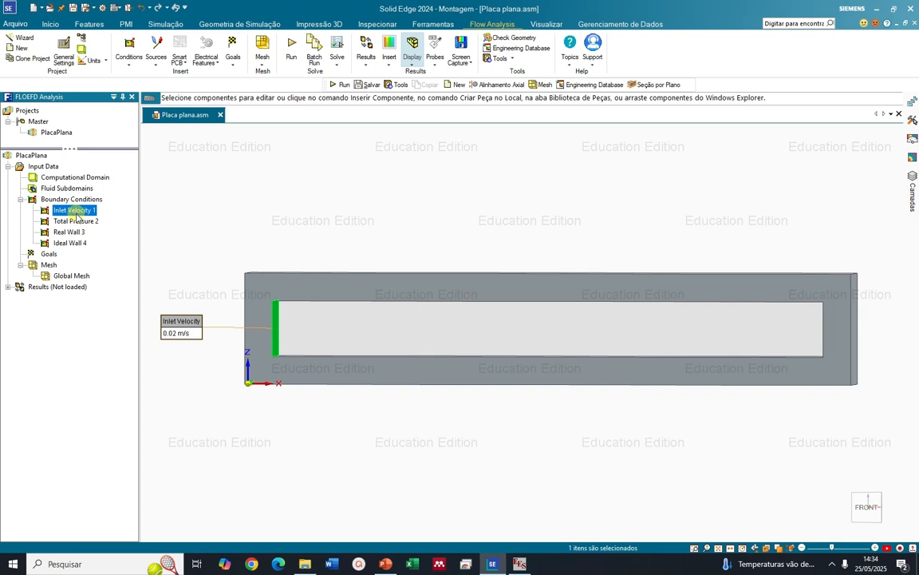
Check on the frame where the total pressure, real wall and ideal wall conditions are placed
left_click(76, 221)
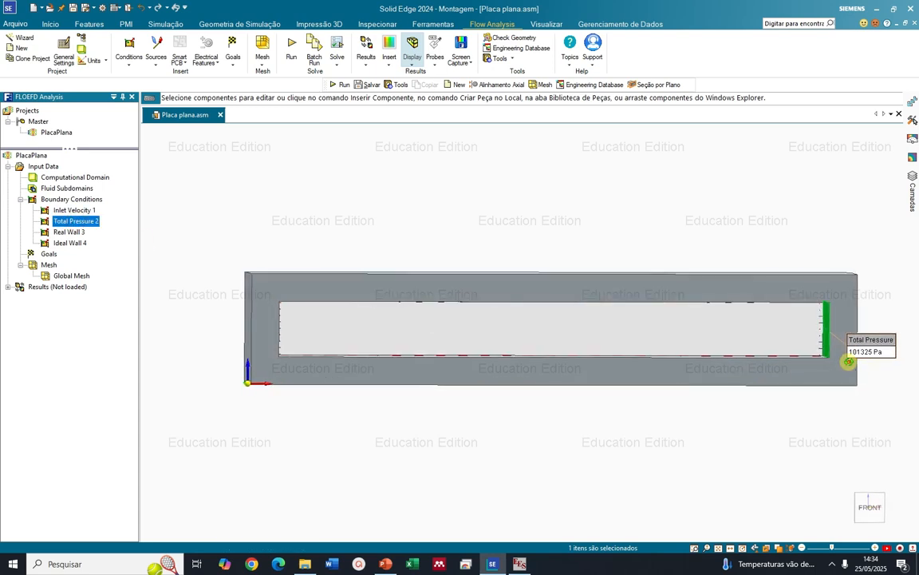
left_click(70, 231)
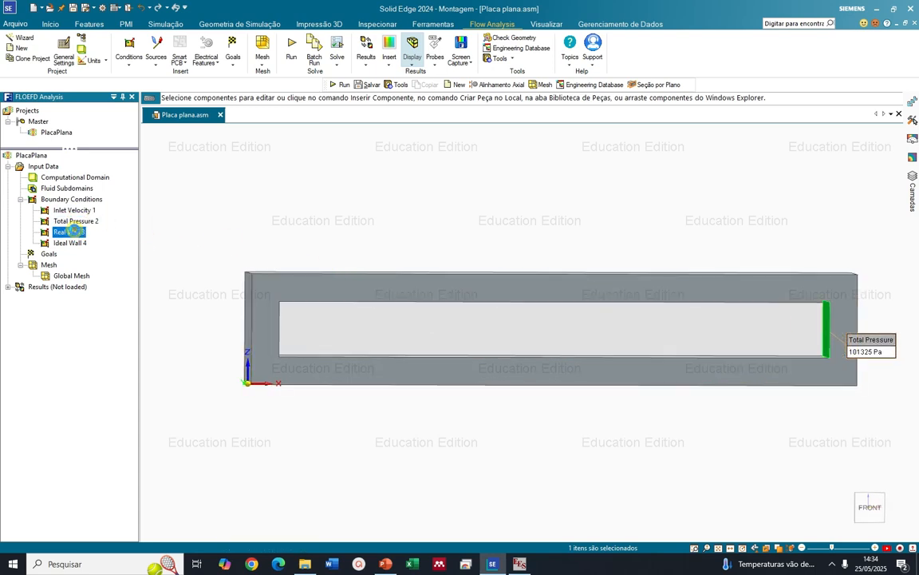
middle_click_drag(759, 352, 571, 379)
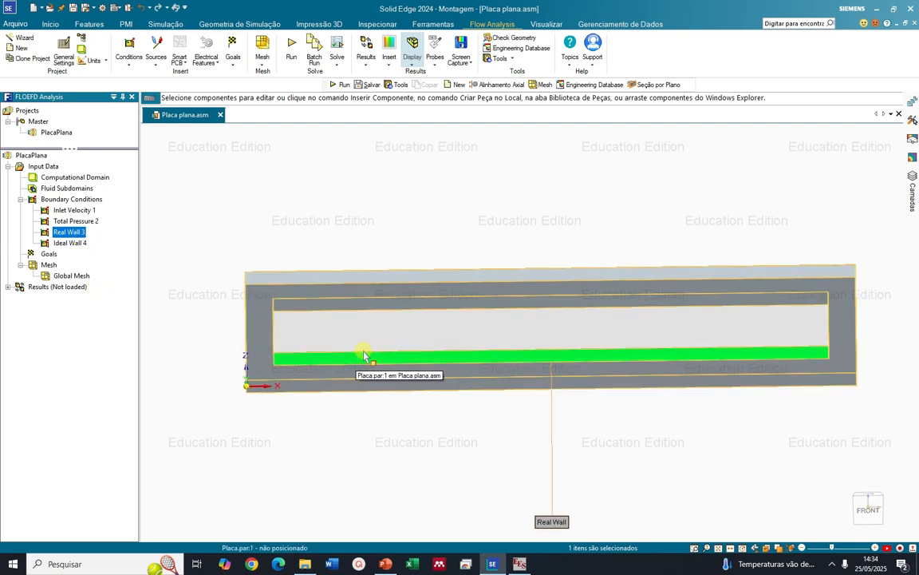
left_click(89, 244)
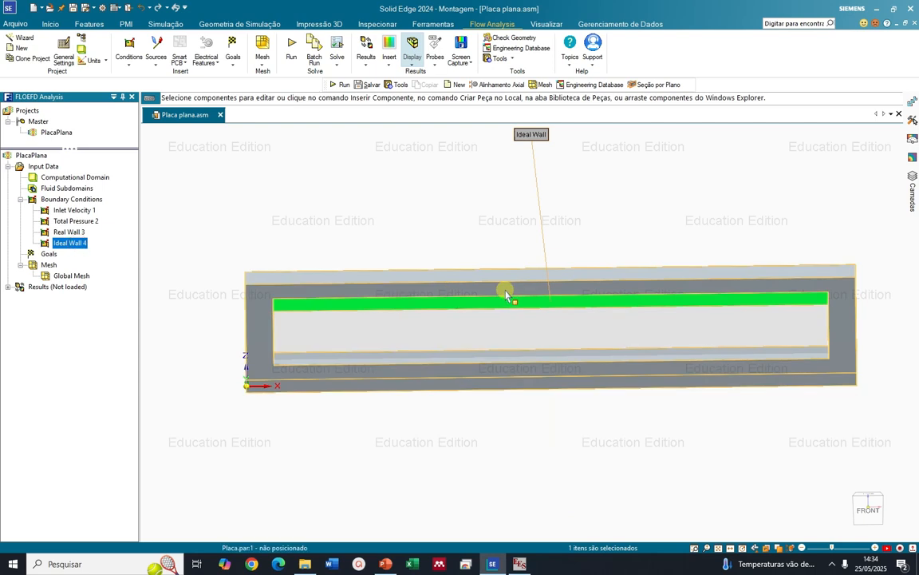
middle_click_drag(509, 291, 541, 343)
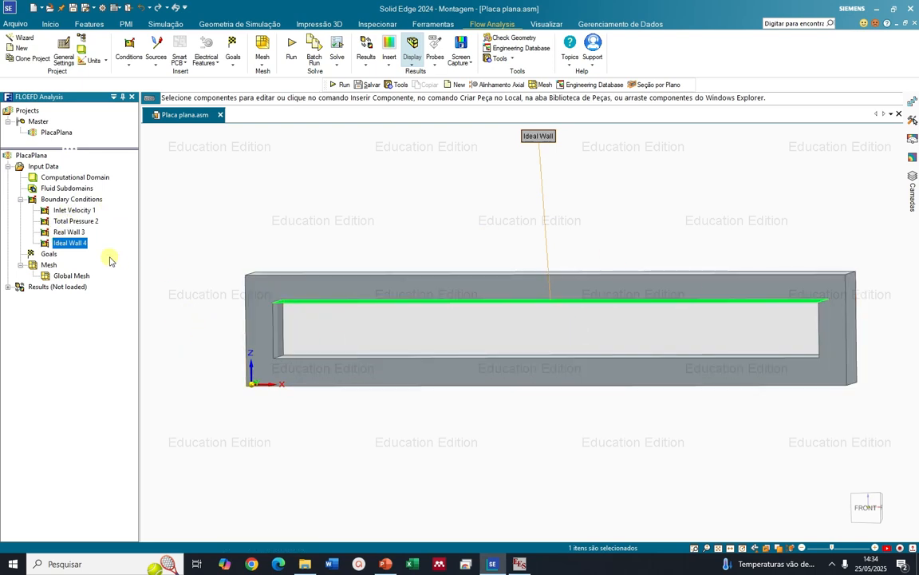
Insert global goals for the average velocity and the average shear stress
right_click(53, 254)
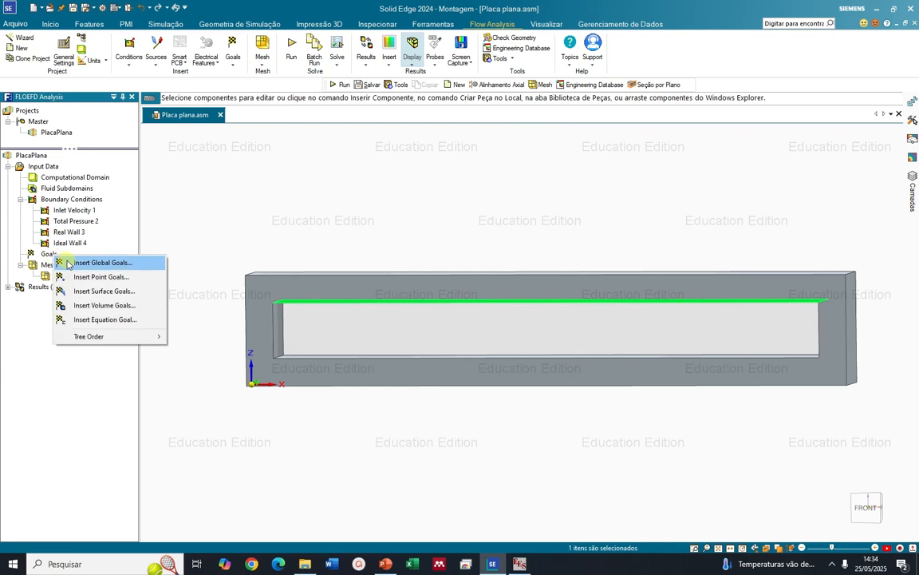
left_click(65, 262)
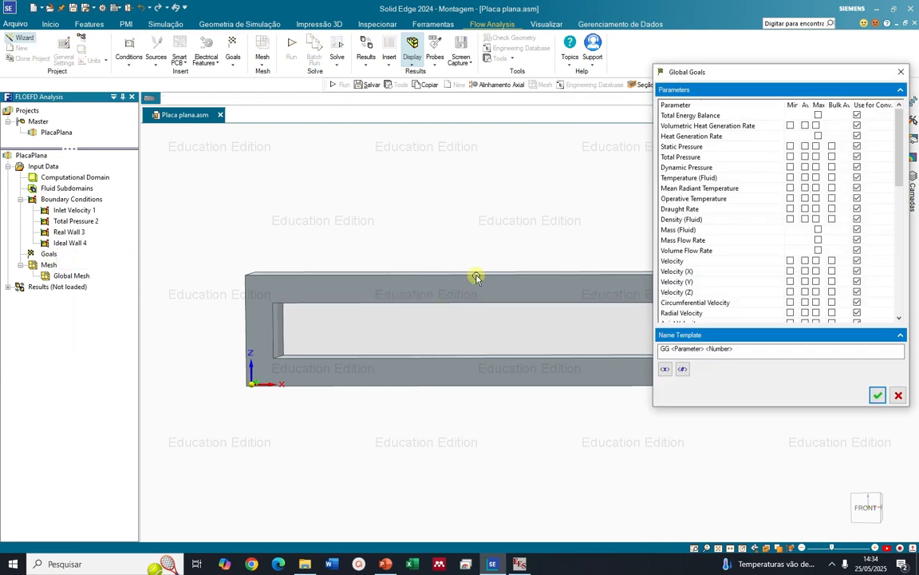
left_click(805, 261)
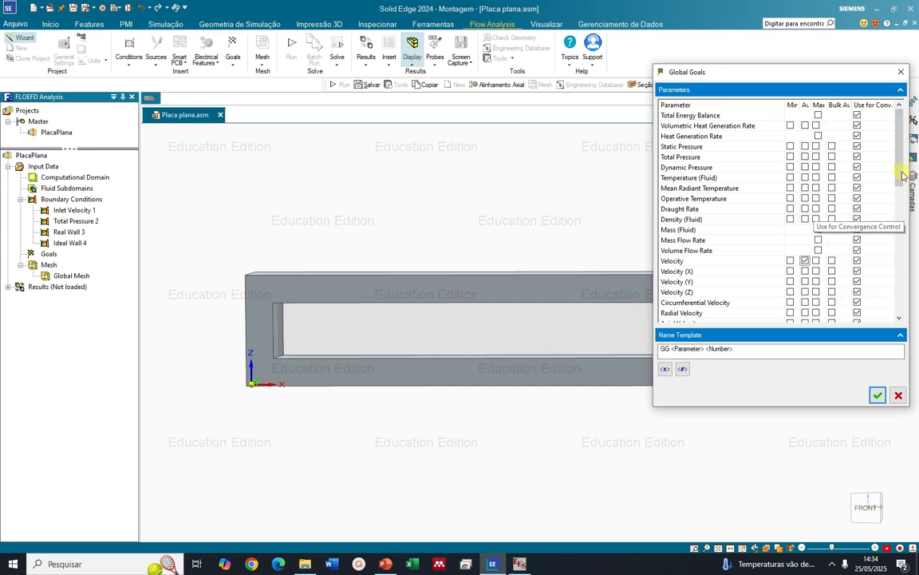
left_click_drag(900, 175, 902, 307)
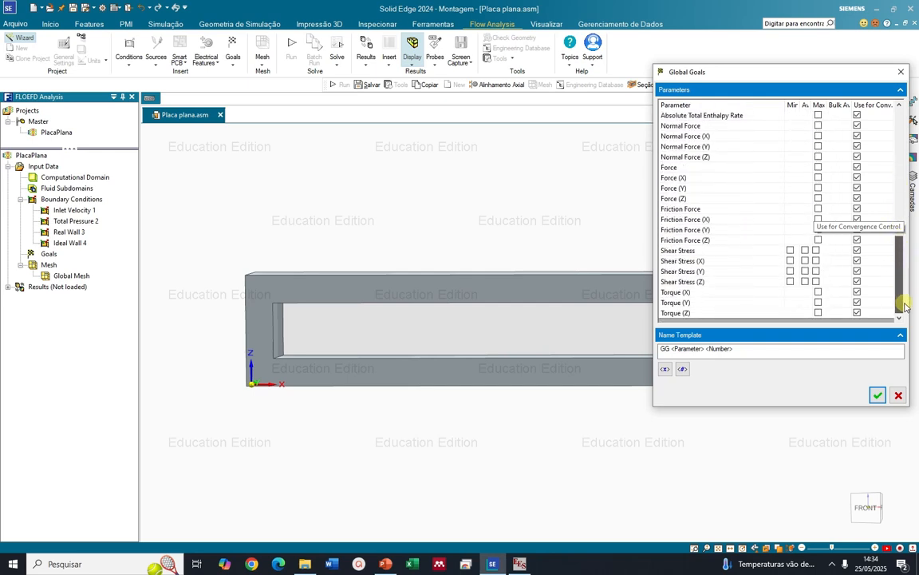
left_click(805, 250)
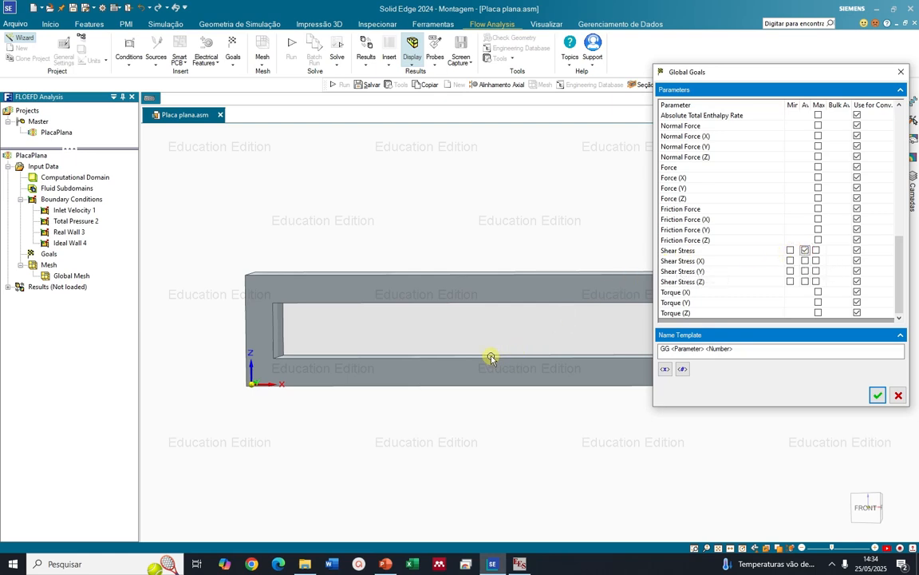
middle_click_drag(481, 358, 434, 367)
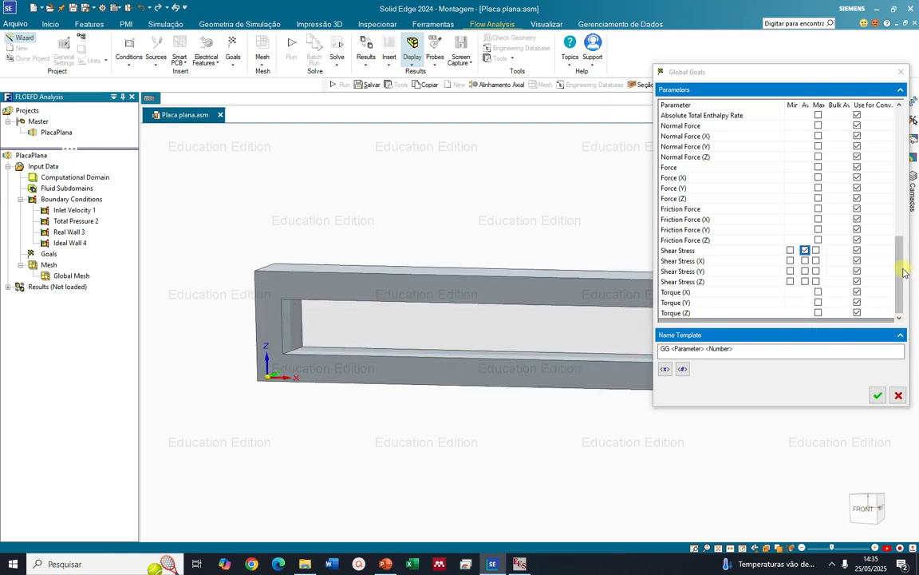
left_click_drag(902, 273, 898, 226)
left_click_drag(904, 170, 907, 154)
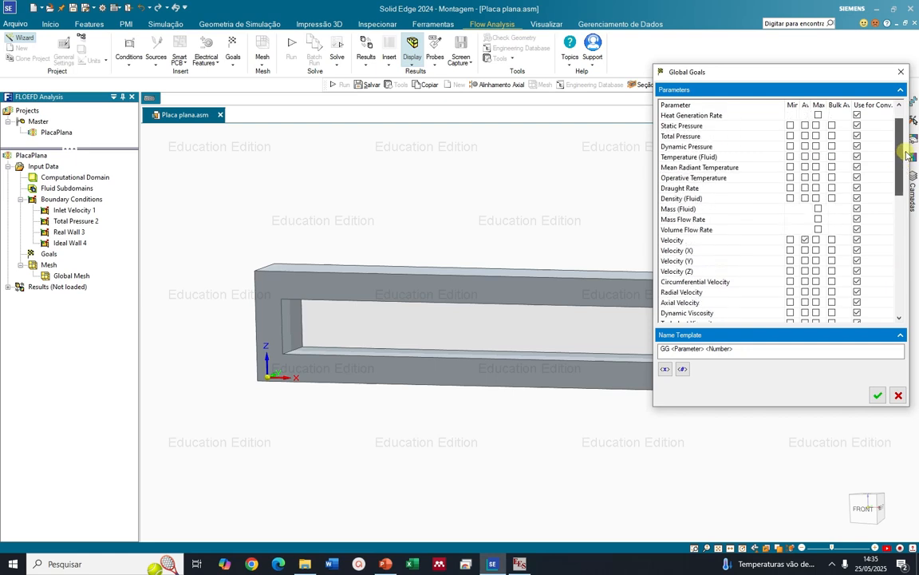
left_click(877, 395)
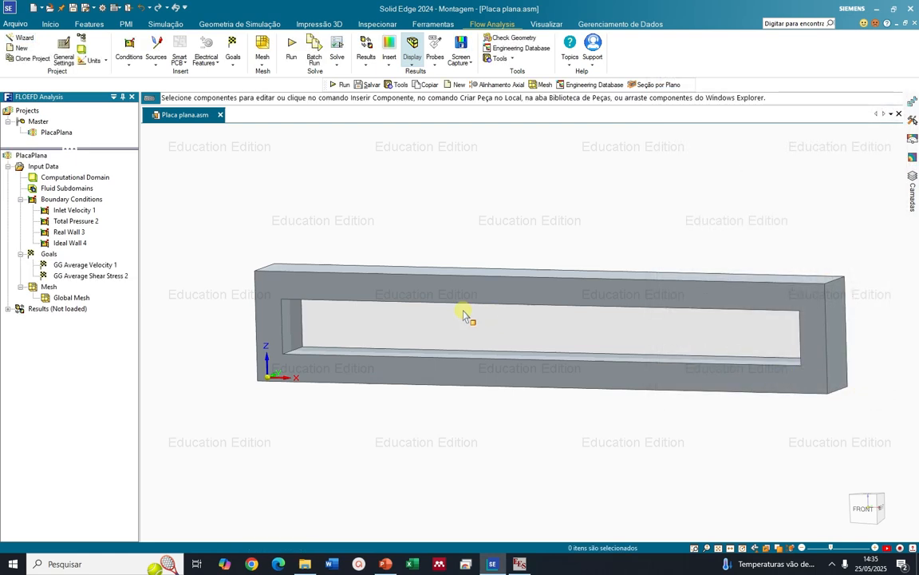
Examine the average velocity goal's definition and the available global goal parameters, leaving both without changes
scroll(367, 300, "down", 2)
right_click(91, 265)
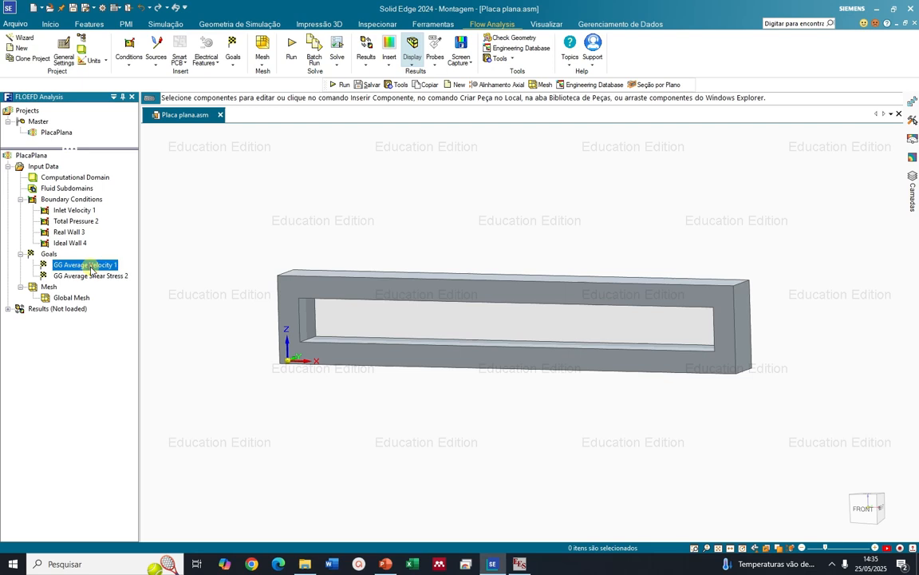
left_click(131, 273)
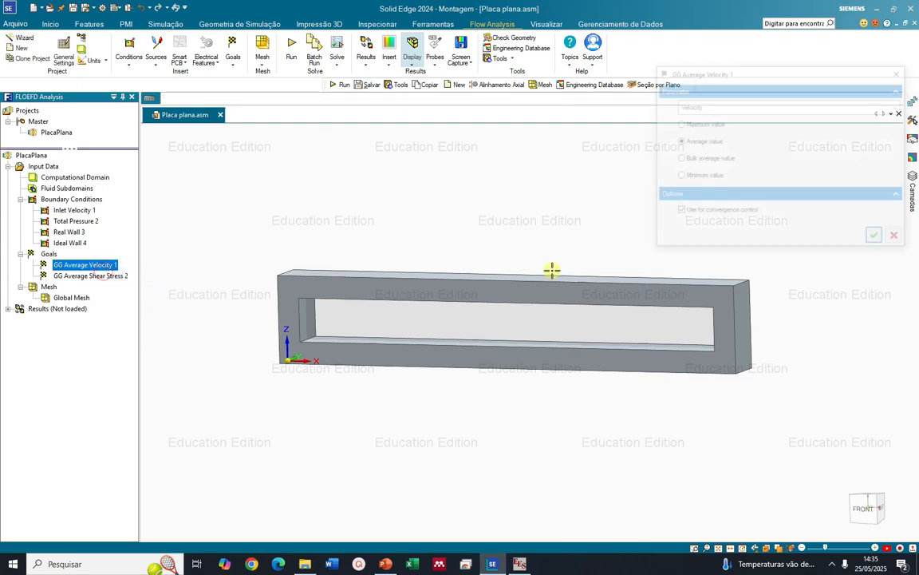
left_click(898, 238)
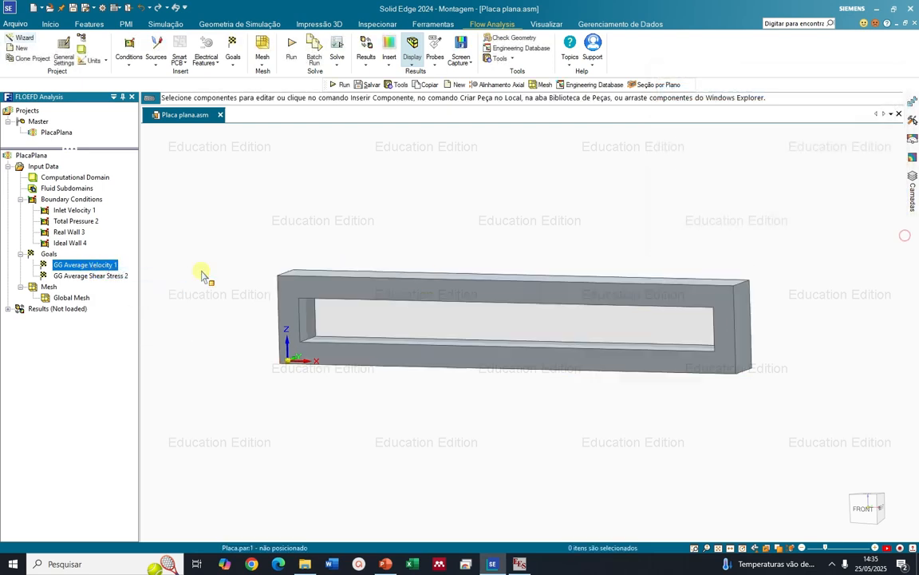
right_click(53, 254)
left_click(62, 261)
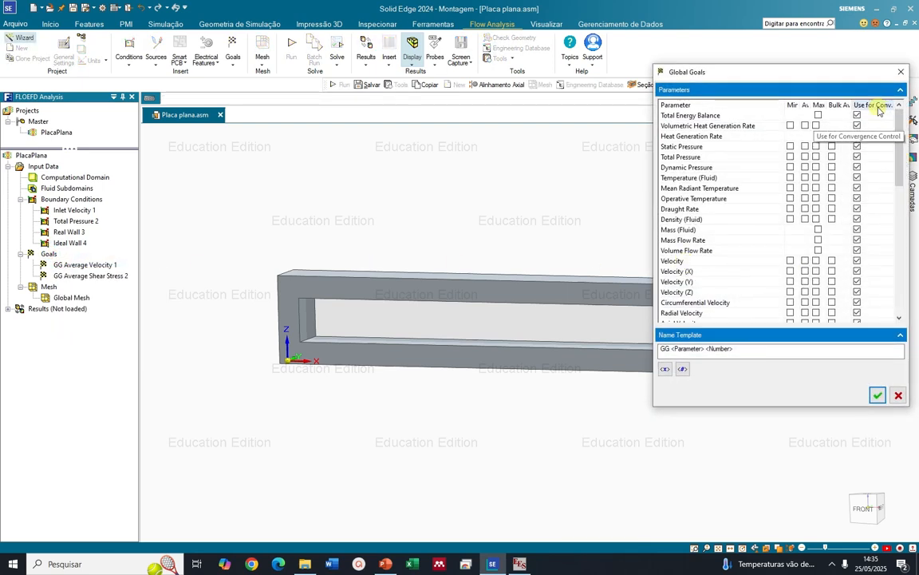
left_click(899, 395)
Set the automatic global mesh to initial mesh level 3 and turn on the basic mesh display
middle_click_drag(736, 363, 757, 324)
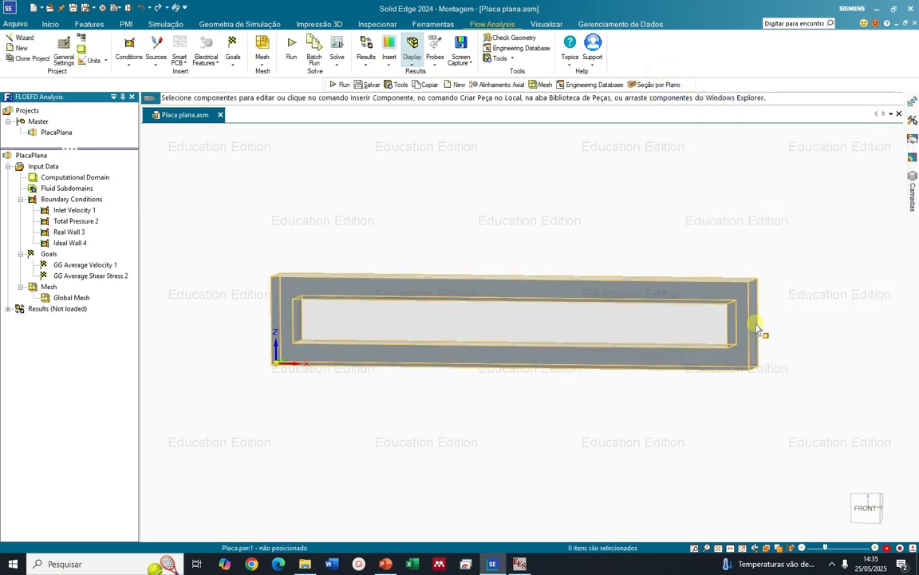
right_click(48, 288)
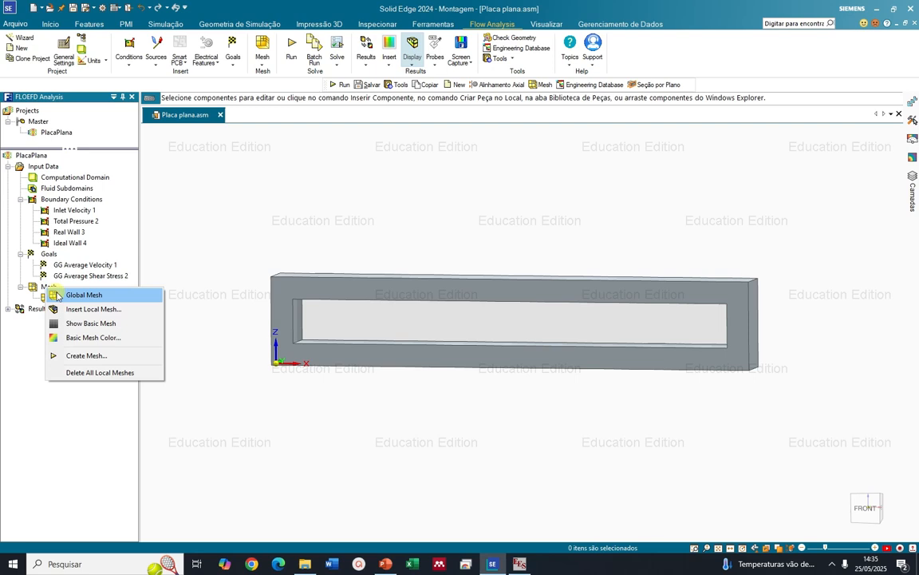
left_click(79, 294)
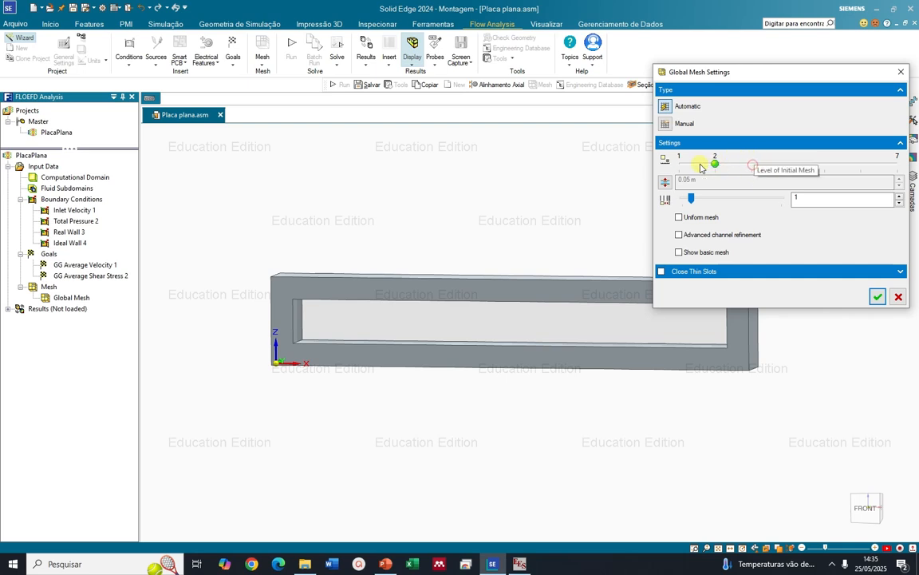
left_click_drag(701, 167, 679, 164)
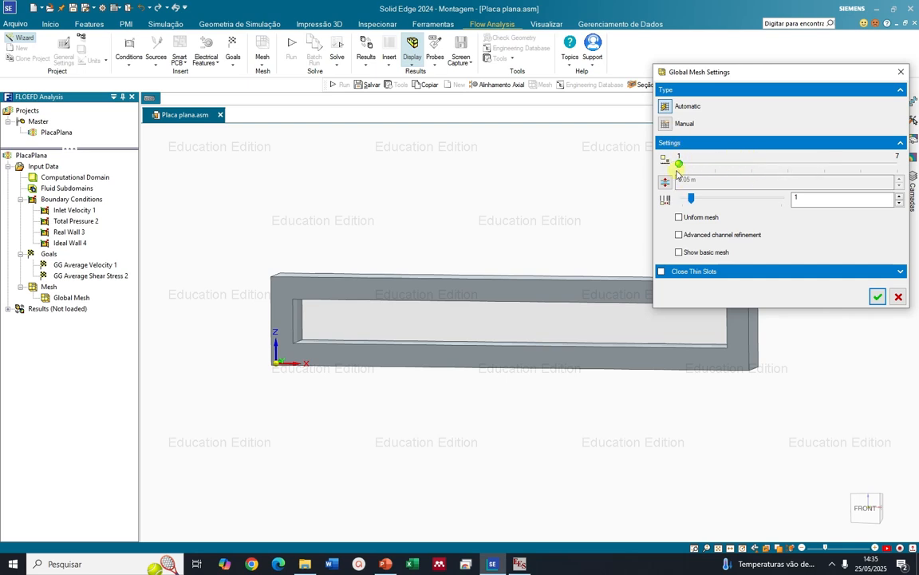
left_click_drag(683, 165, 897, 165)
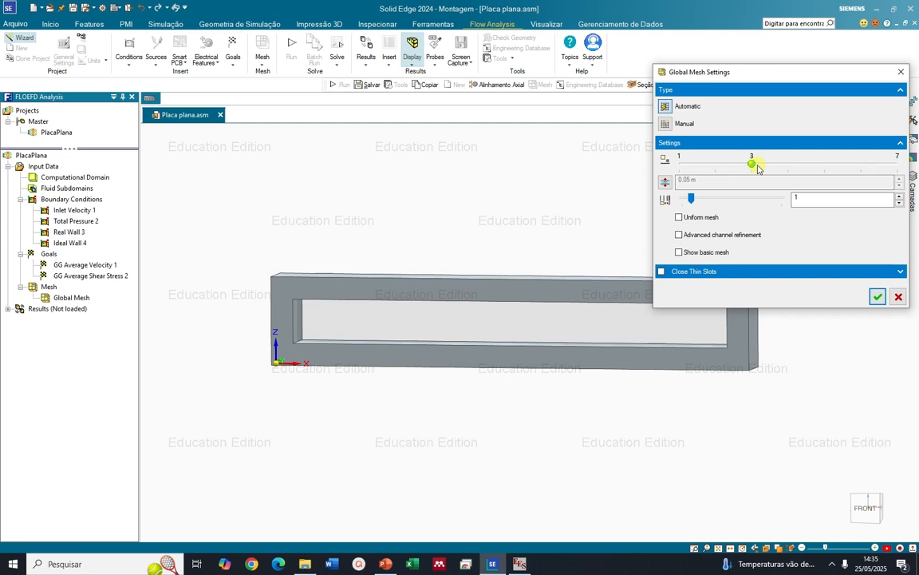
left_click(679, 252)
middle_click_drag(553, 351, 514, 370)
left_click(878, 297)
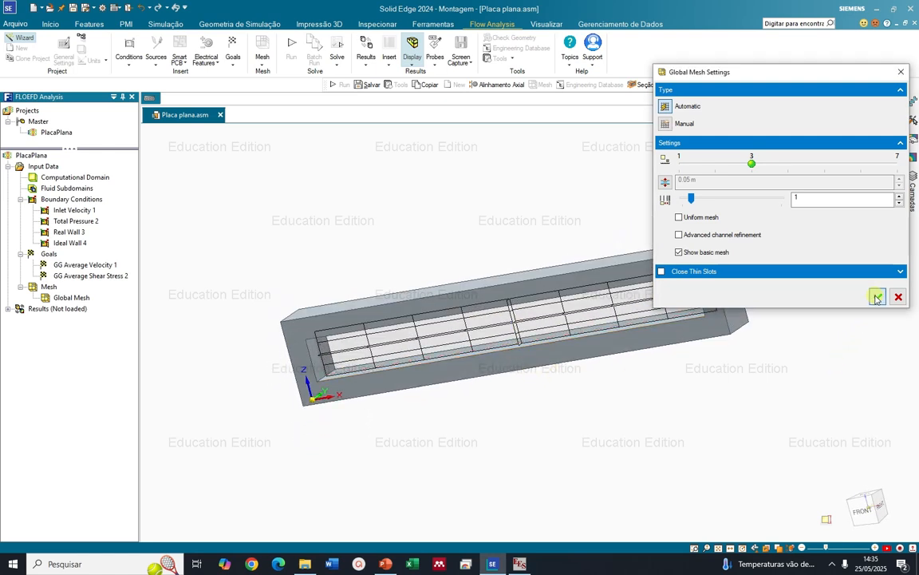
Display the frame in front view and examine the basic mesh across its opening
key("ctrl+f")
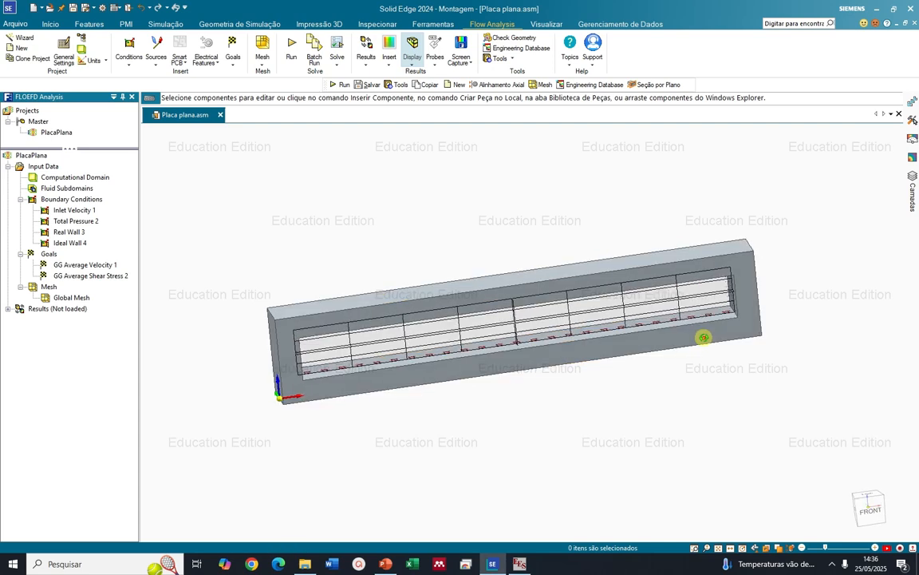
middle_click_drag(685, 312, 661, 333)
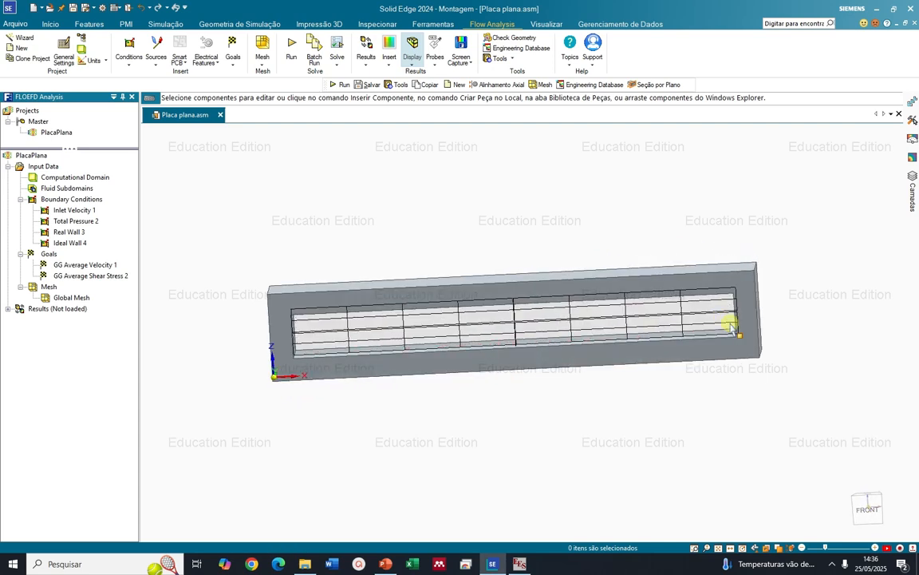
left_click(869, 507)
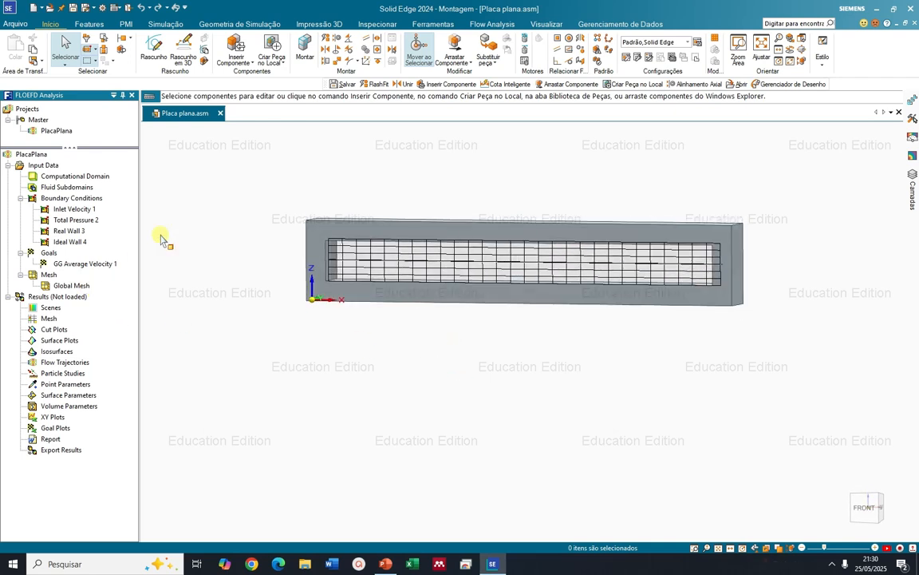
scroll(511, 205, "up", 2)
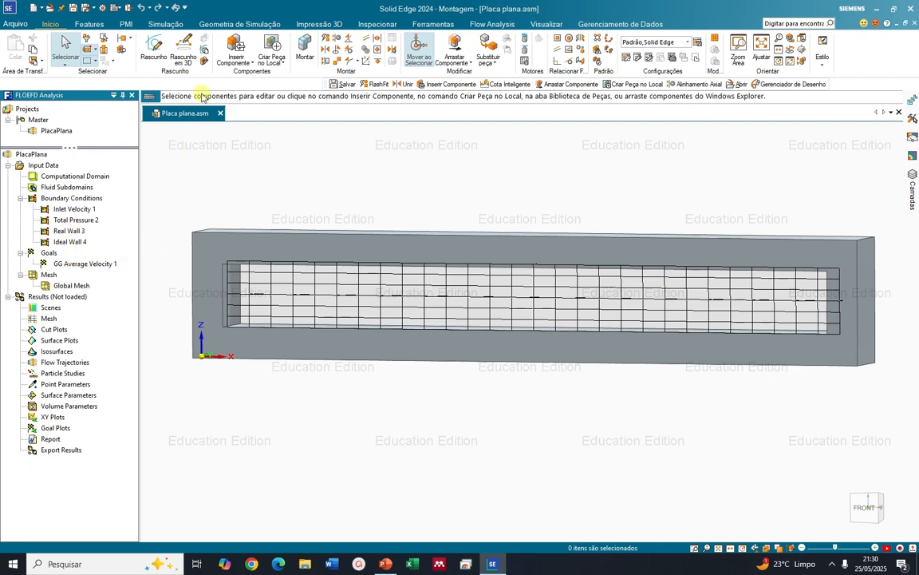
Run the project as a new calculation with meshing and solving enabled, and close the solver window once it finishes
left_click(493, 24)
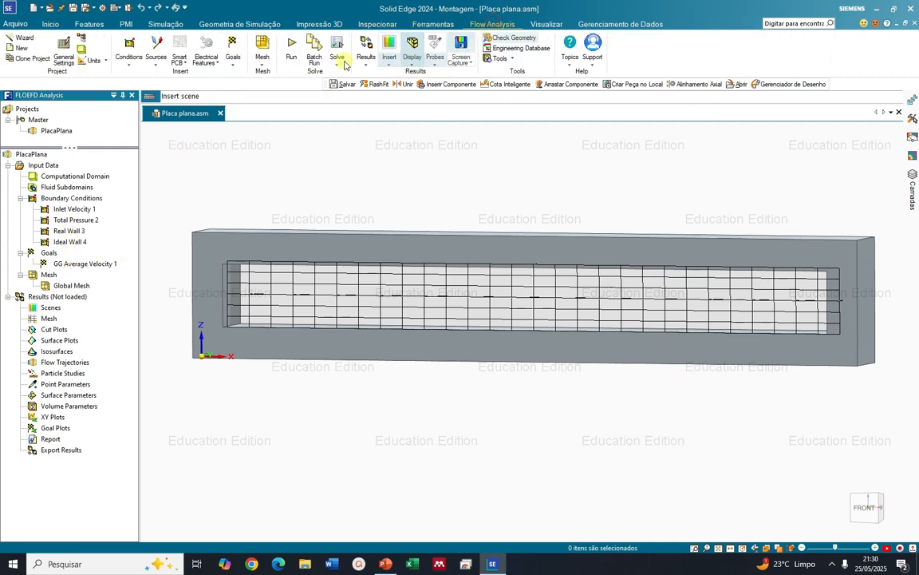
left_click(293, 54)
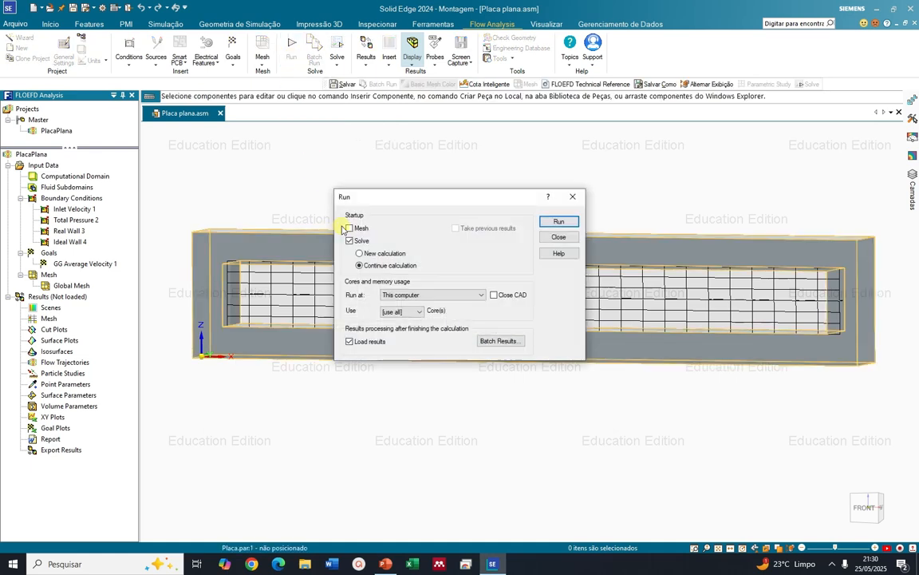
left_click(348, 228)
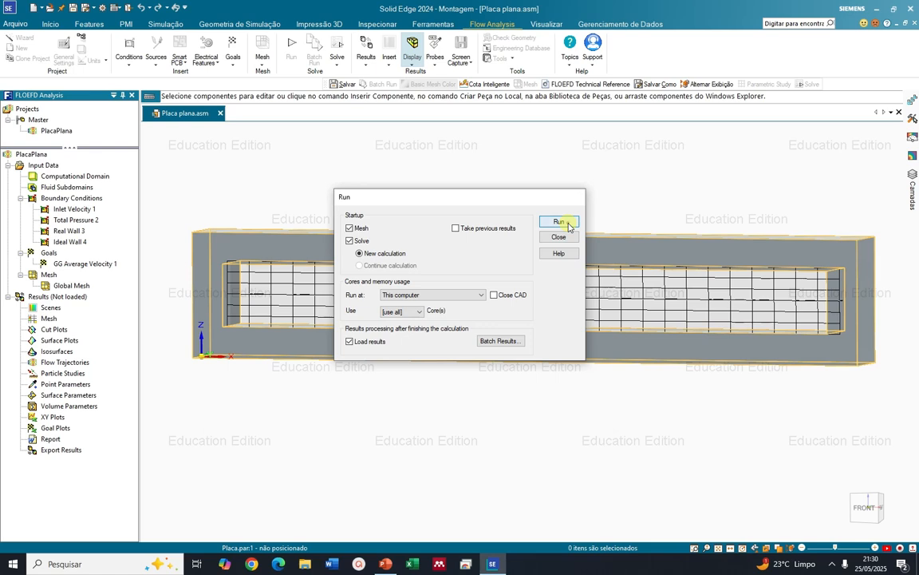
left_click(559, 223)
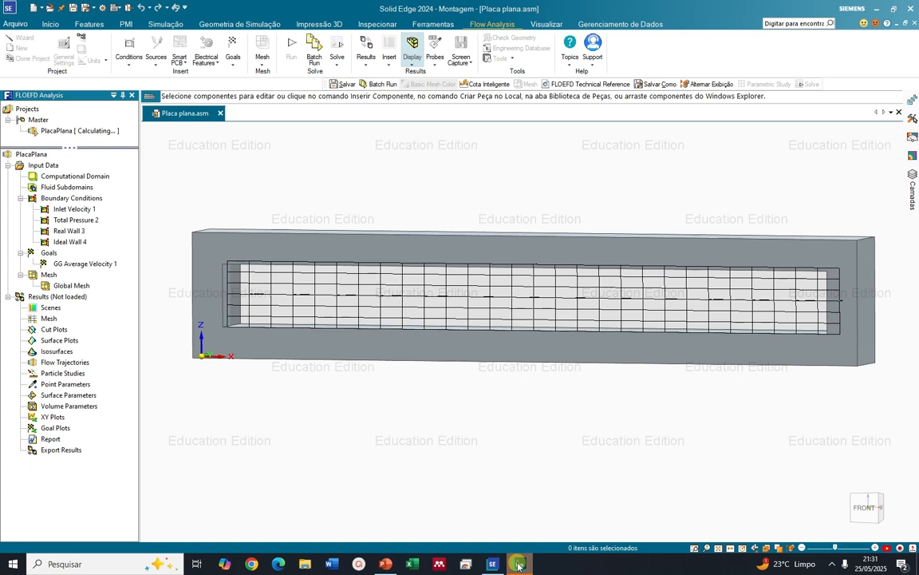
left_click(503, 505)
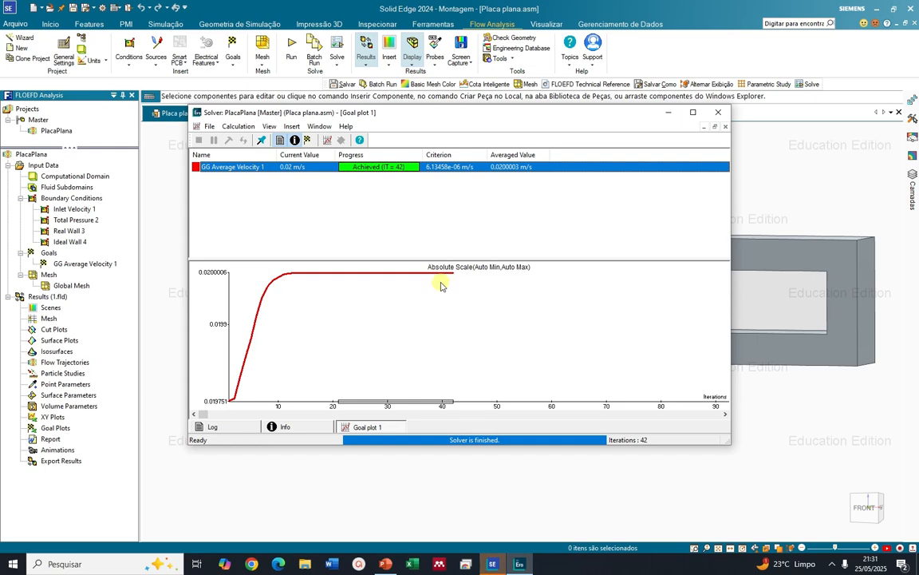
left_click(717, 116)
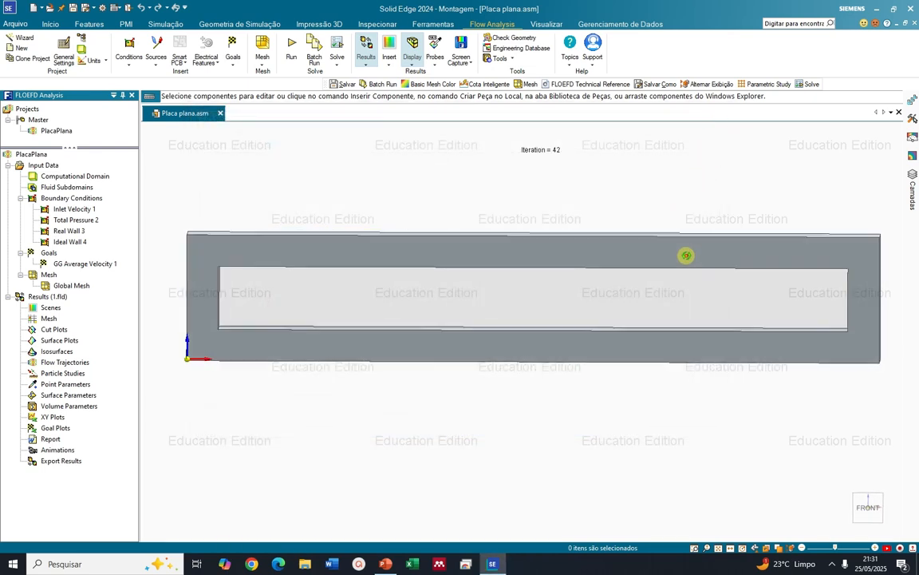
Insert a cut plot on the XZ plane showing velocity contours inside the frame's opening
middle_click_drag(687, 255, 668, 262)
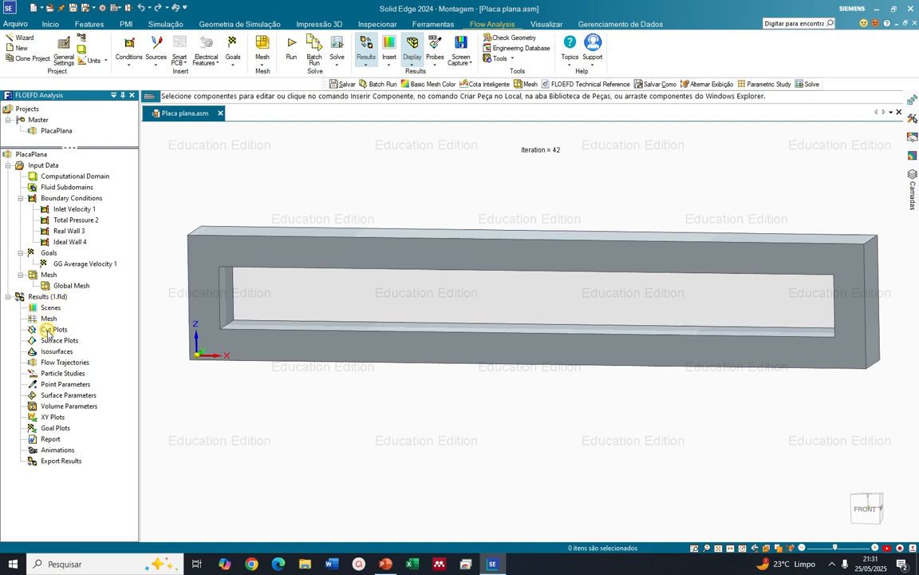
right_click(48, 331)
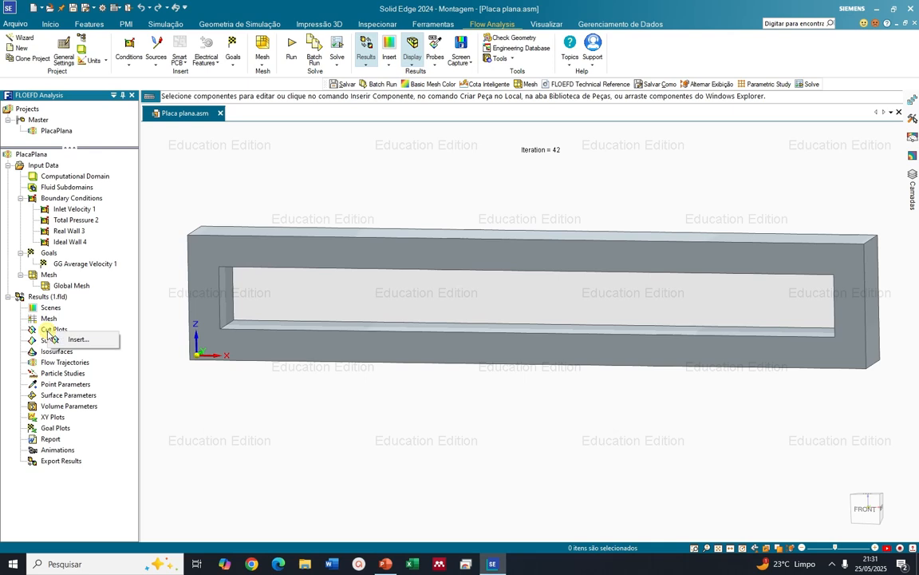
left_click(65, 339)
left_click(354, 353)
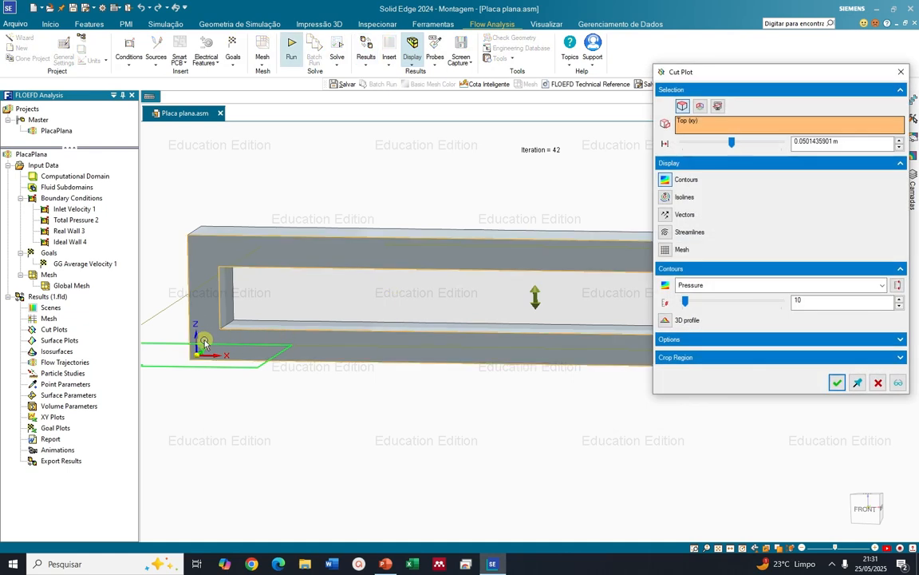
left_click(700, 106)
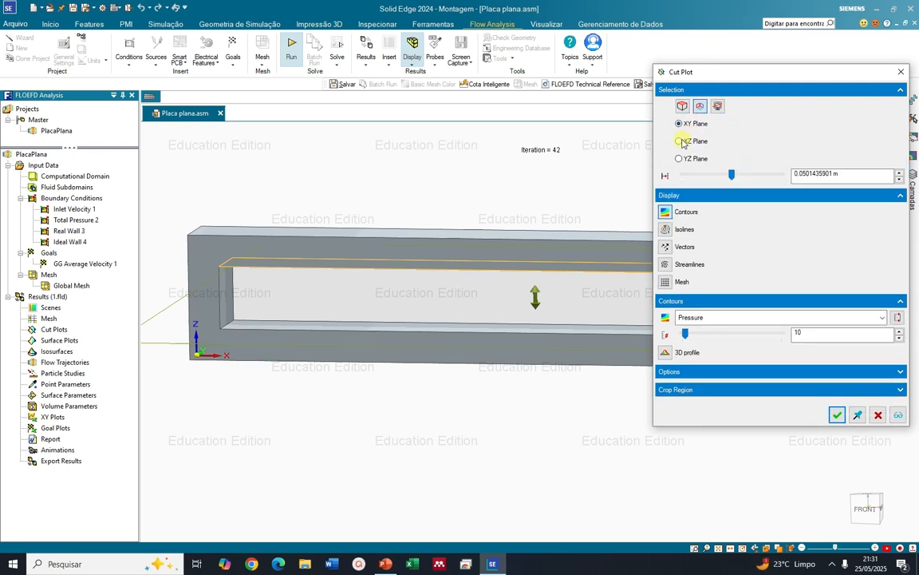
left_click(679, 142)
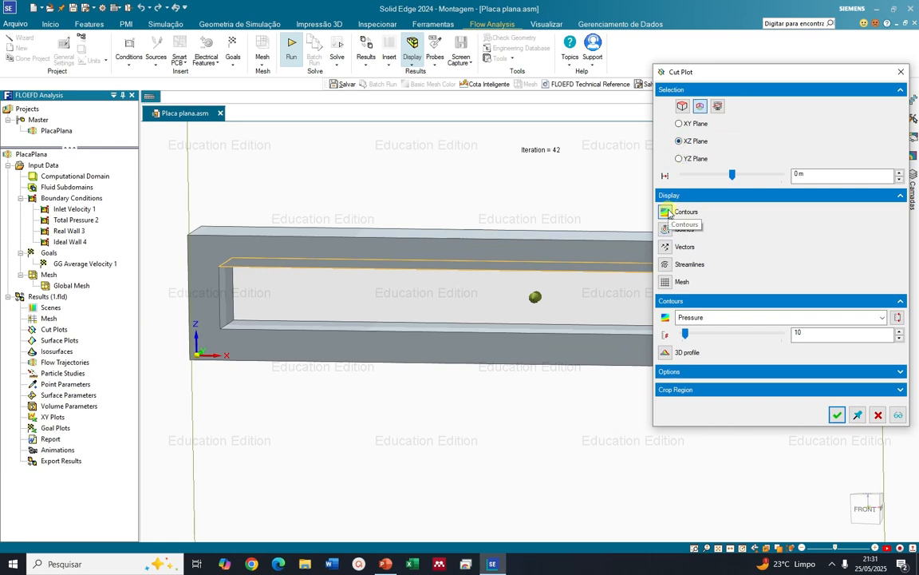
left_click(881, 318)
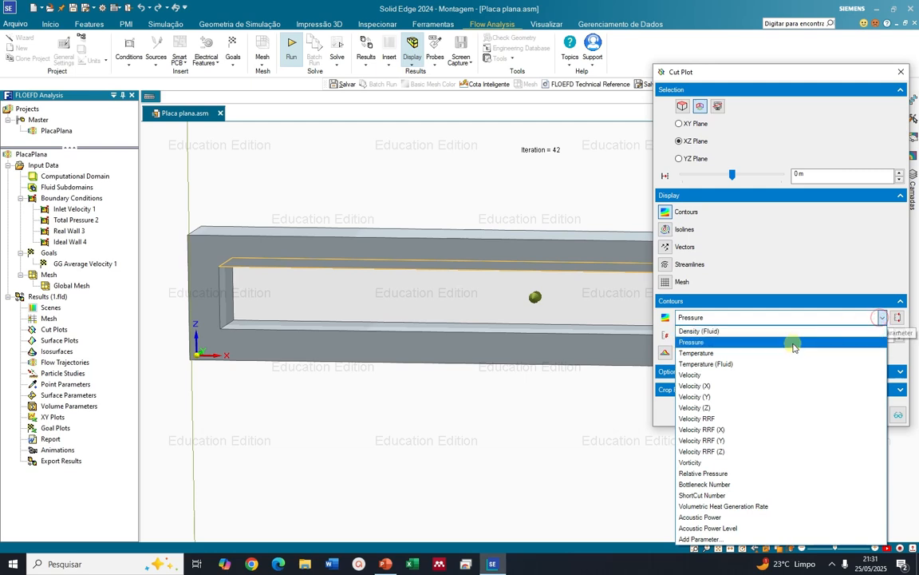
left_click(739, 375)
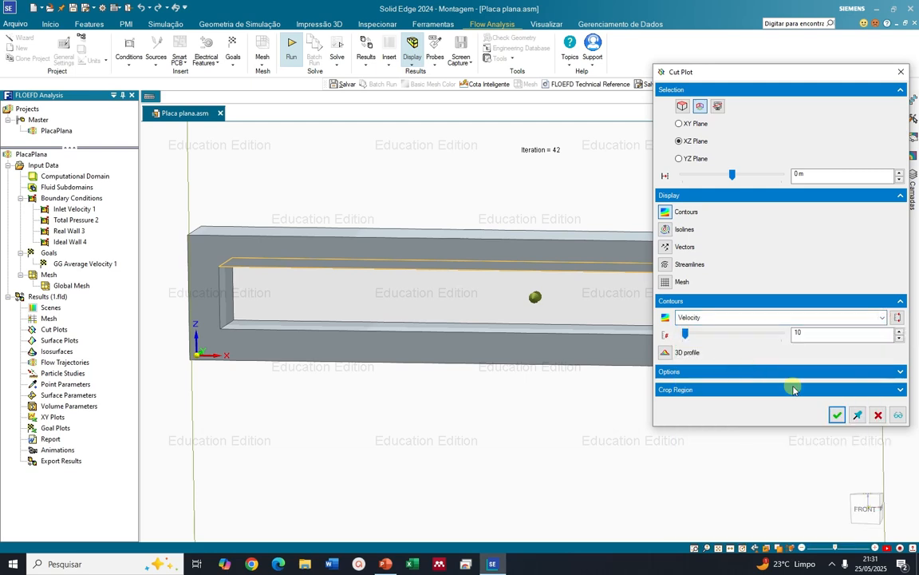
left_click(838, 415)
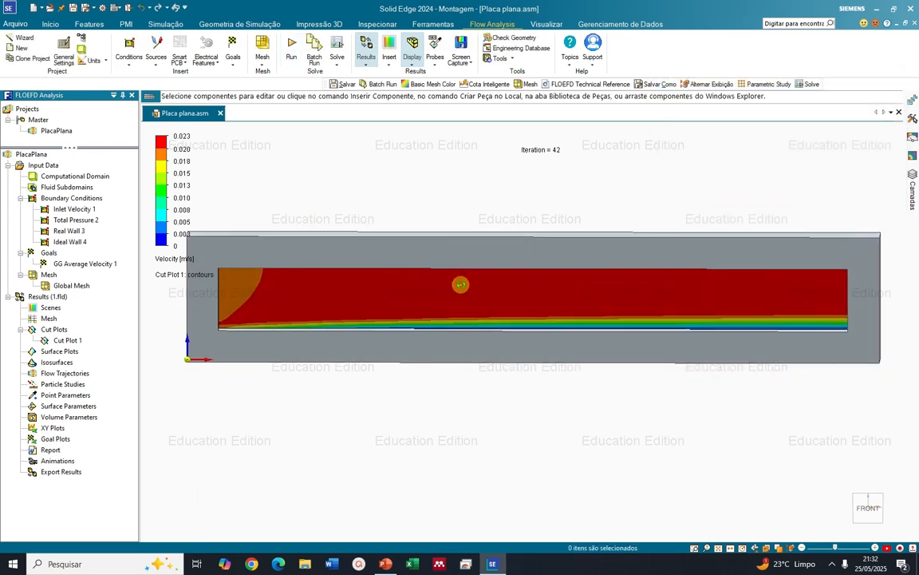
Shift the velocity legend slightly away from the window edge and raise its number of color levels for a smoother gradient
middle_click_drag(457, 287, 455, 277)
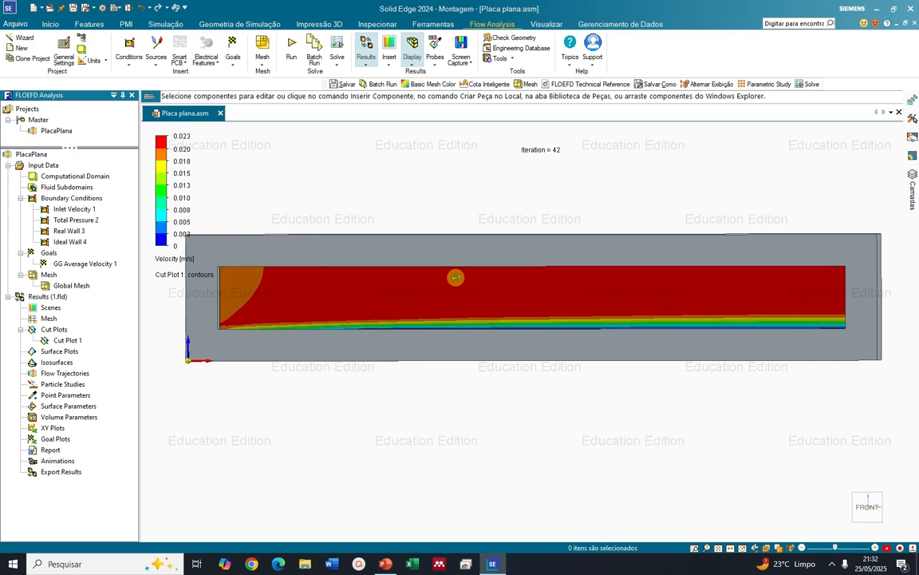
middle_click_drag(456, 277, 423, 281)
scroll(450, 275, "up", 2)
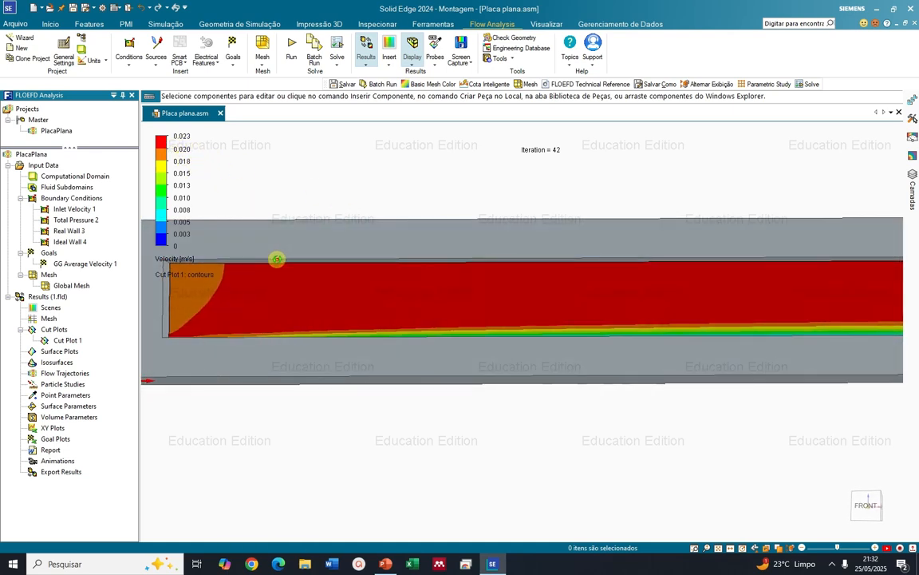
mouse_move(274, 262)
middle_mouse_down()
mouse_move(269, 284)
mouse_move(289, 269)
middle_mouse_up()
middle_click_drag(580, 367, 571, 358)
middle_click_drag(634, 342, 634, 339)
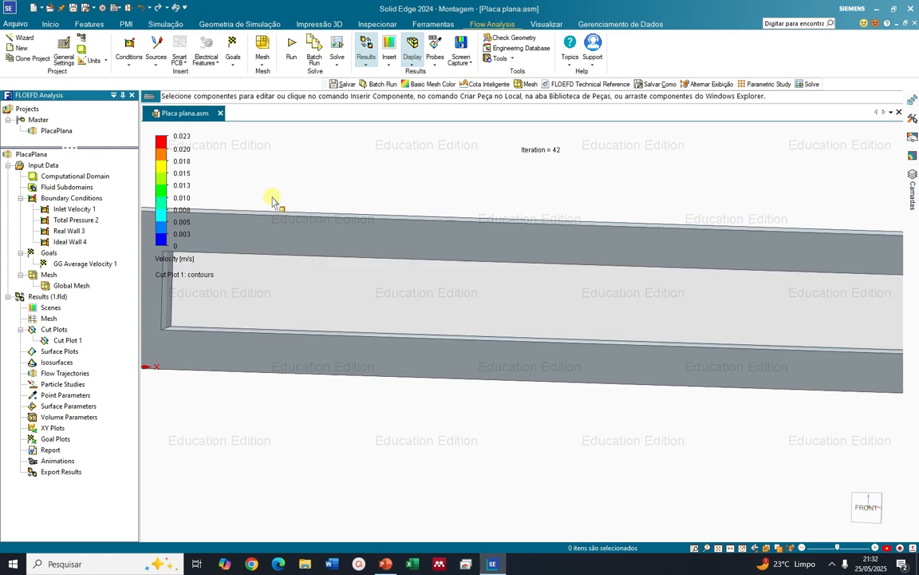
left_click(157, 190)
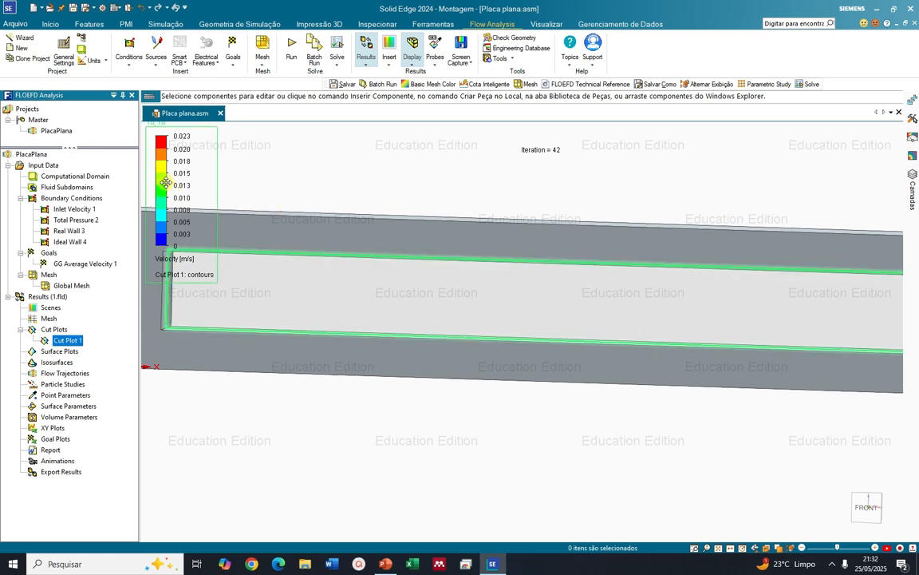
left_click(196, 158)
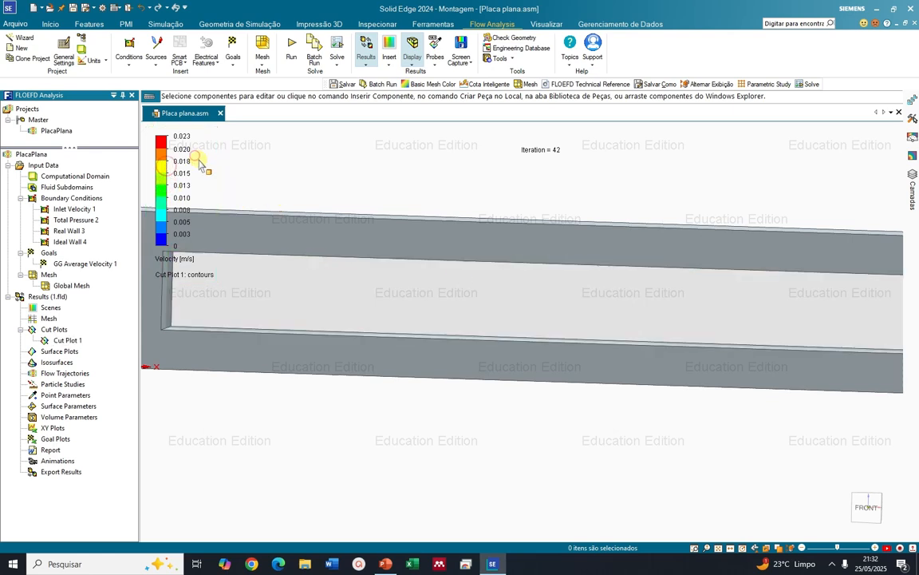
left_click(171, 194)
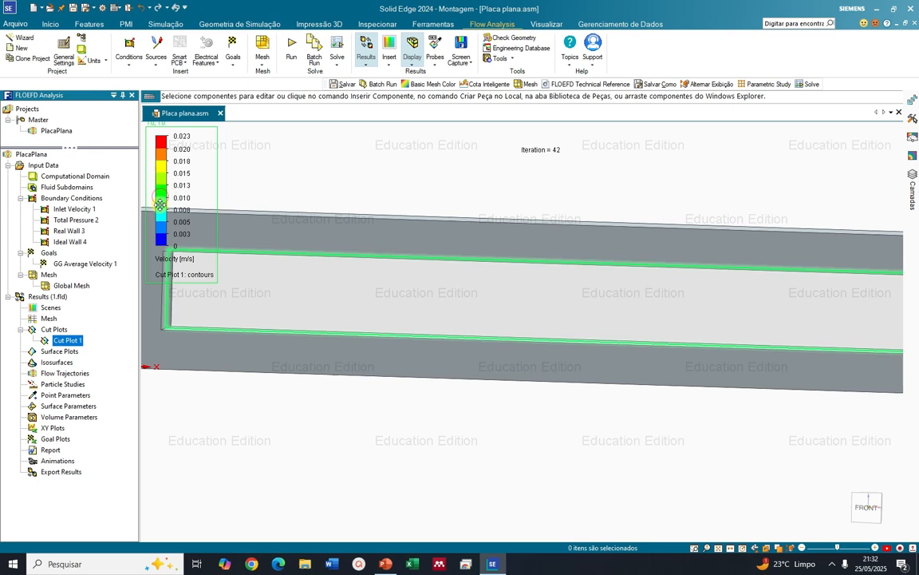
mouse_move(165, 191)
left_mouse_down()
mouse_move(165, 206)
mouse_move(177, 197)
left_mouse_up()
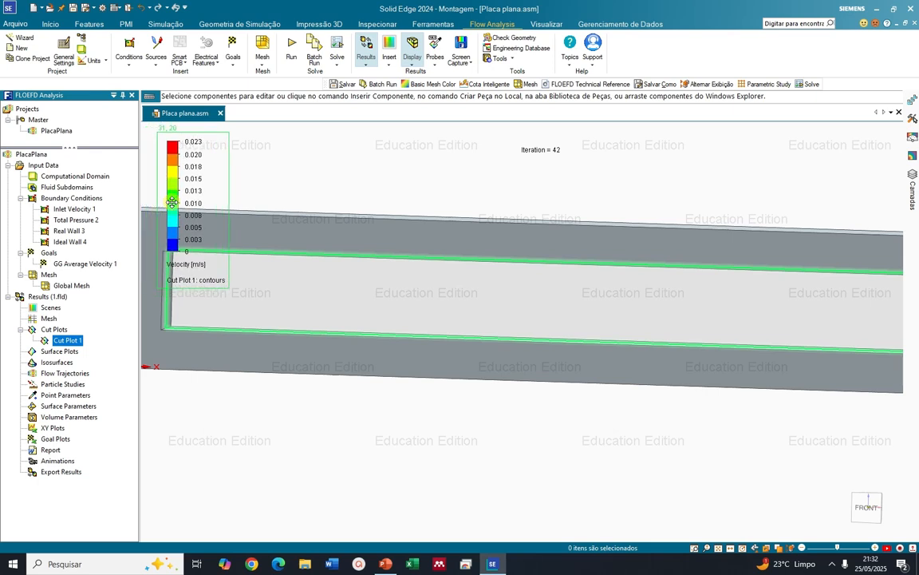
left_click(162, 152)
left_click_drag(164, 237, 171, 162)
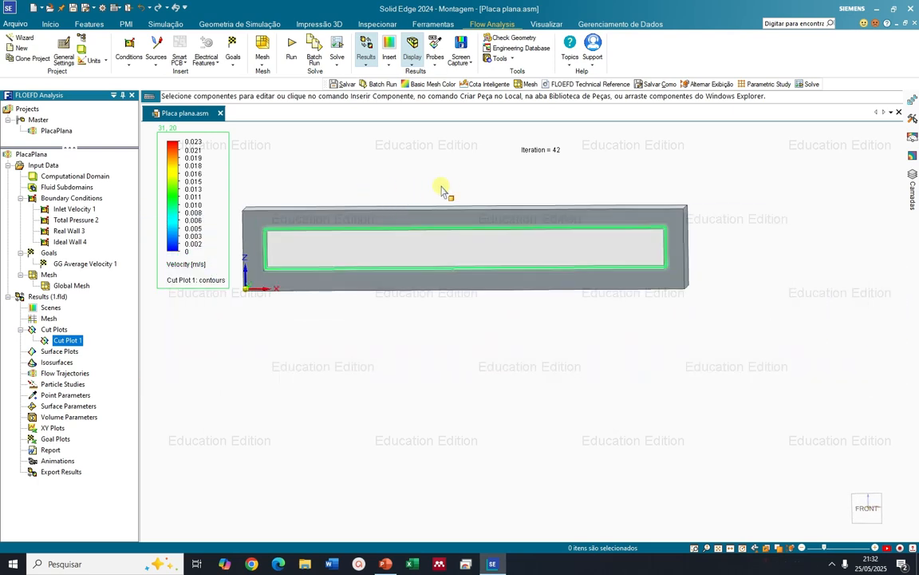
scroll(603, 254, "up", 3)
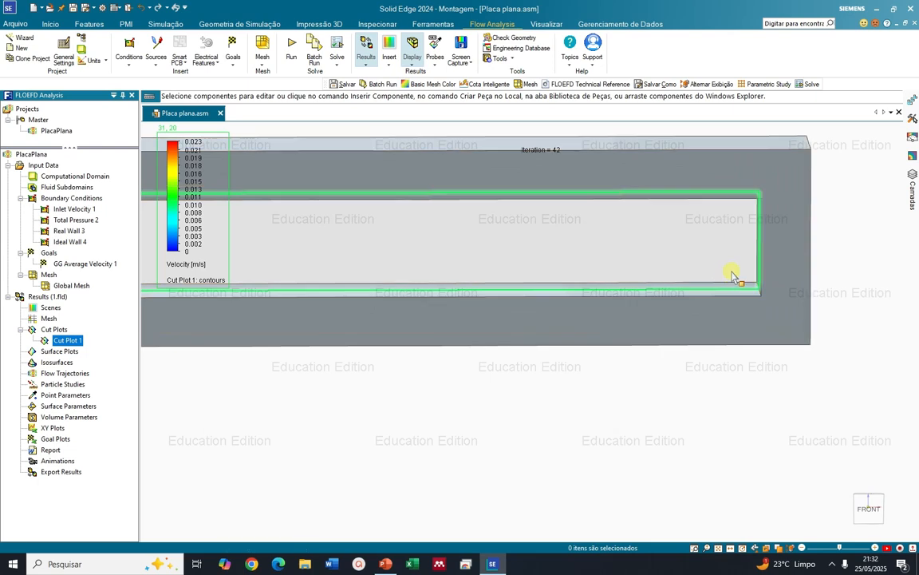
left_click(864, 280)
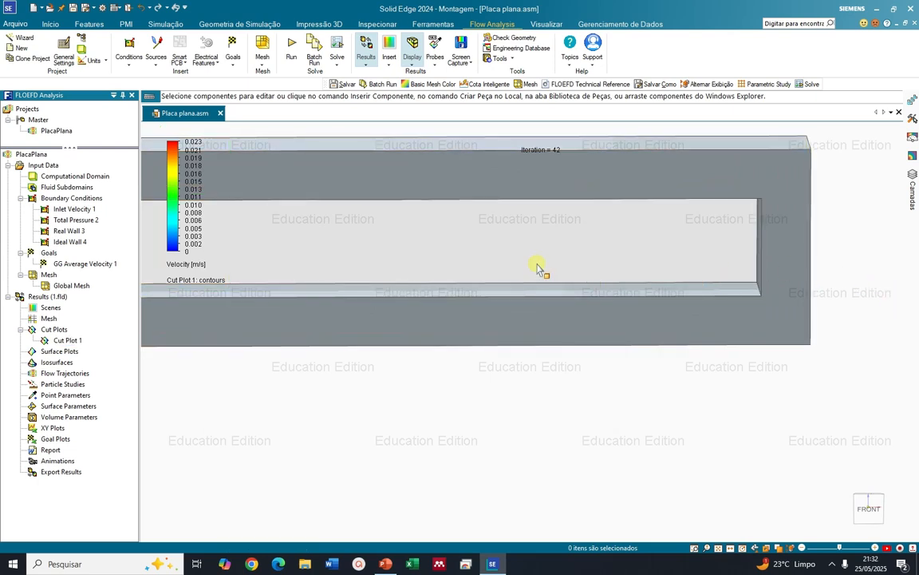
Start a new flow trajectories plot with a rectangle of starting points, nudging its upper handle at the opening's upper edge
middle_click_drag(535, 265, 537, 246)
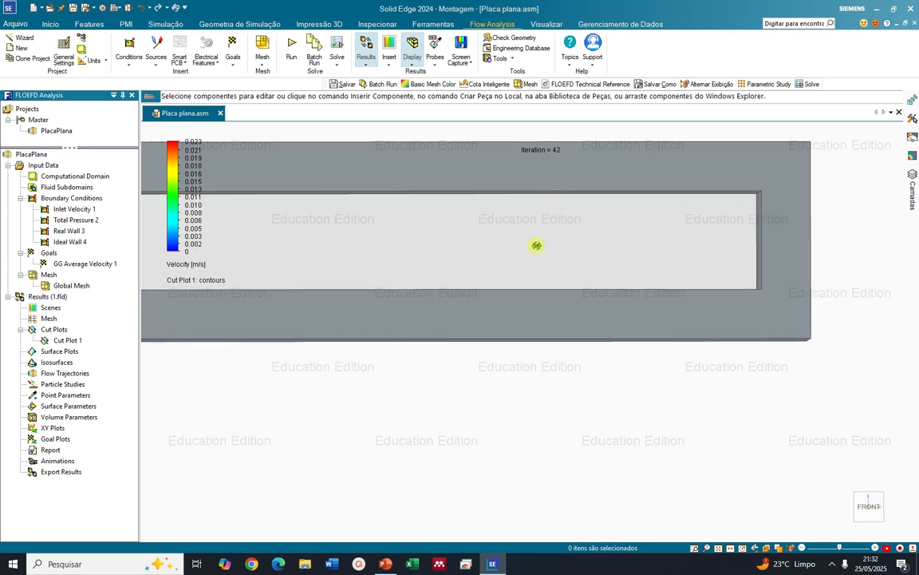
scroll(407, 336, "down", 4)
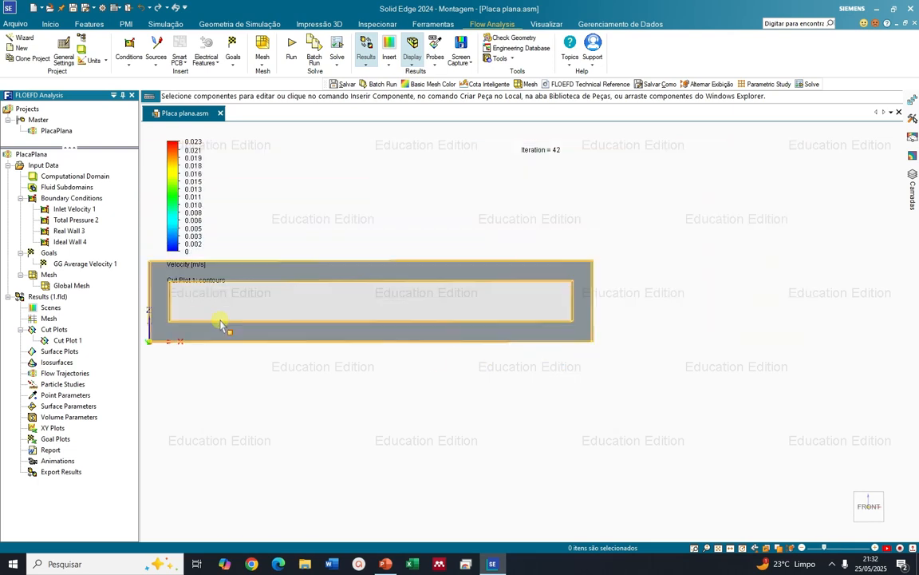
scroll(189, 316, "up", 3)
scroll(191, 317, "down", 4)
left_click(72, 373)
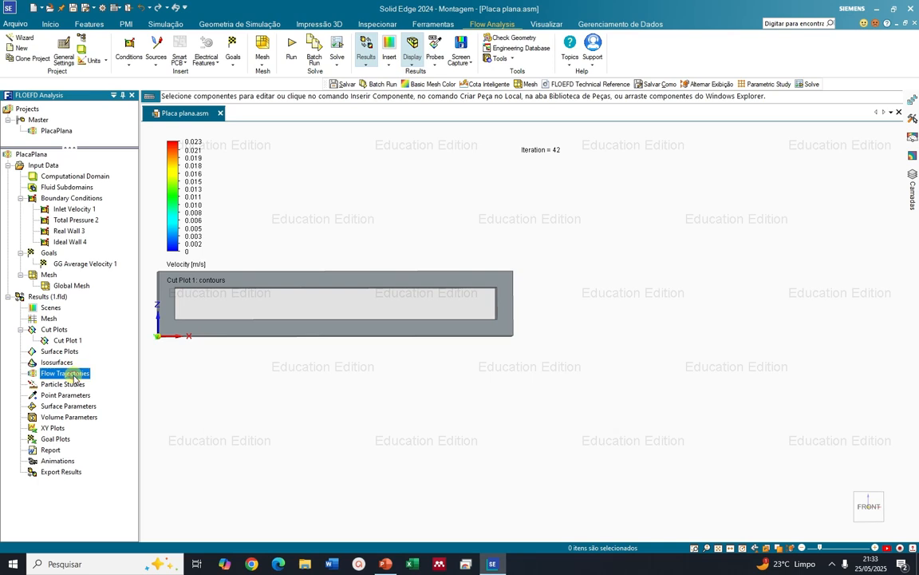
right_click(74, 375)
left_click(94, 383)
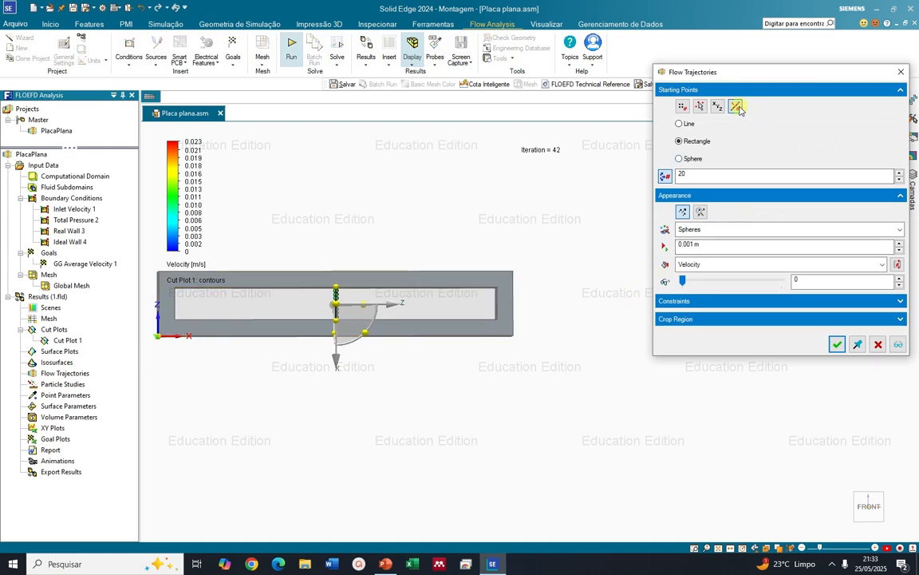
left_click(680, 125)
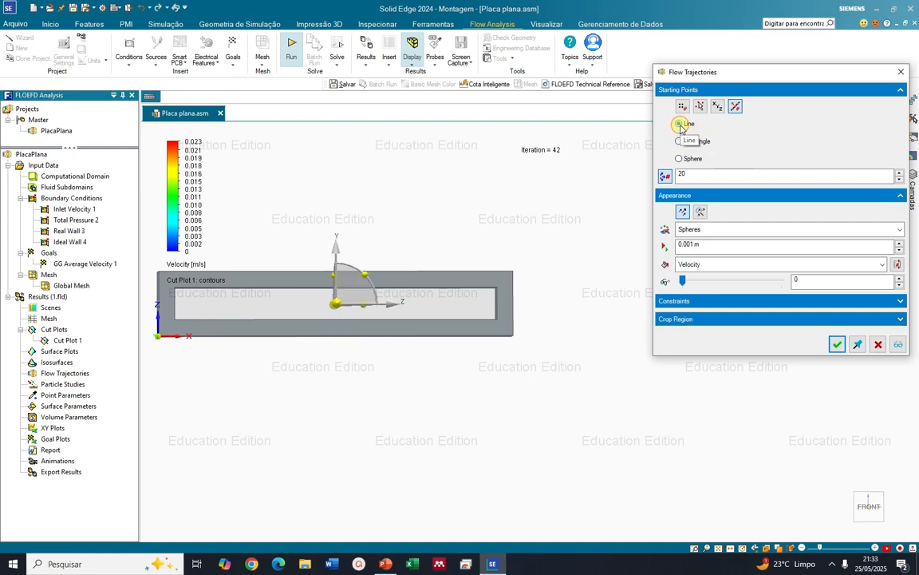
left_click(680, 141)
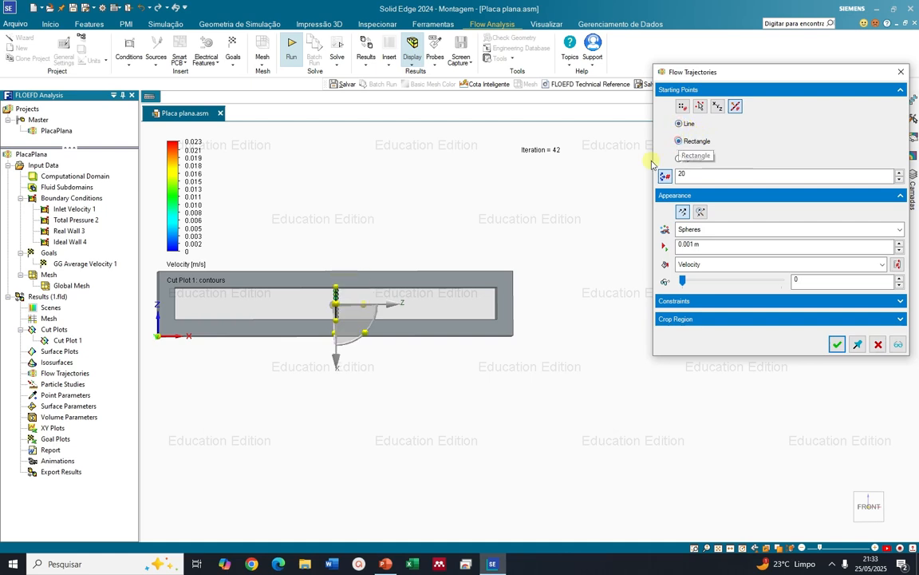
scroll(341, 312, "up", 4)
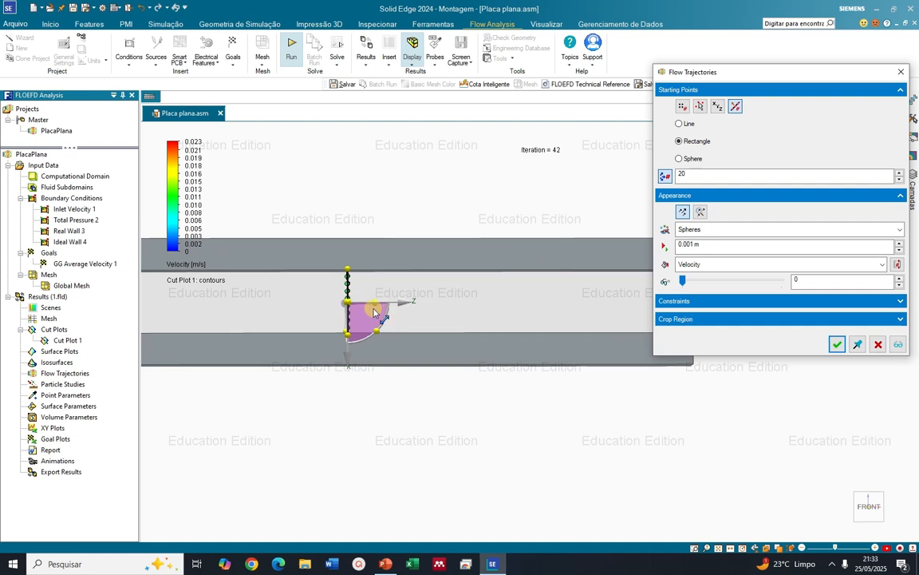
mouse_move(348, 270)
left_mouse_down()
mouse_move(349, 261)
mouse_move(349, 269)
left_mouse_up()
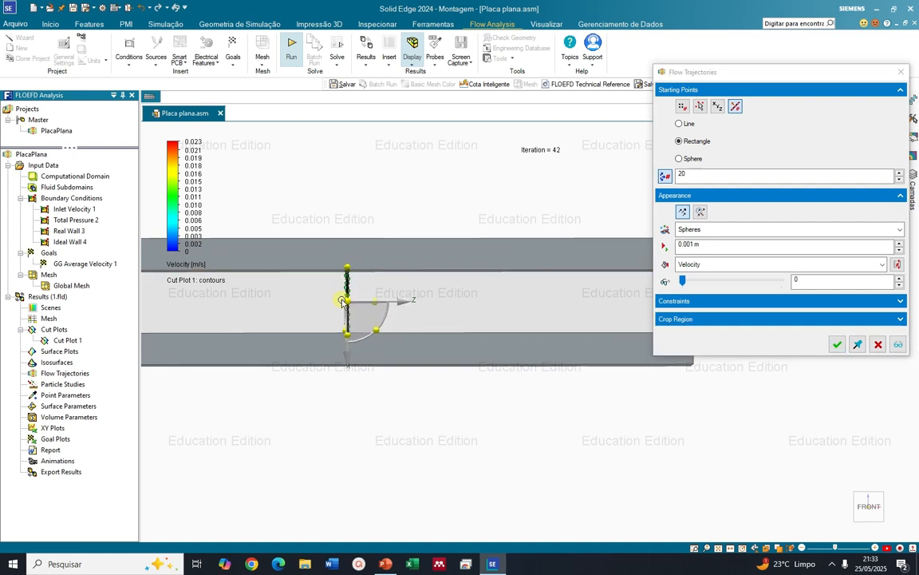
Switch the flow trajectories to the dynamic appearance drawn as spheres and create the plot
left_click(700, 212)
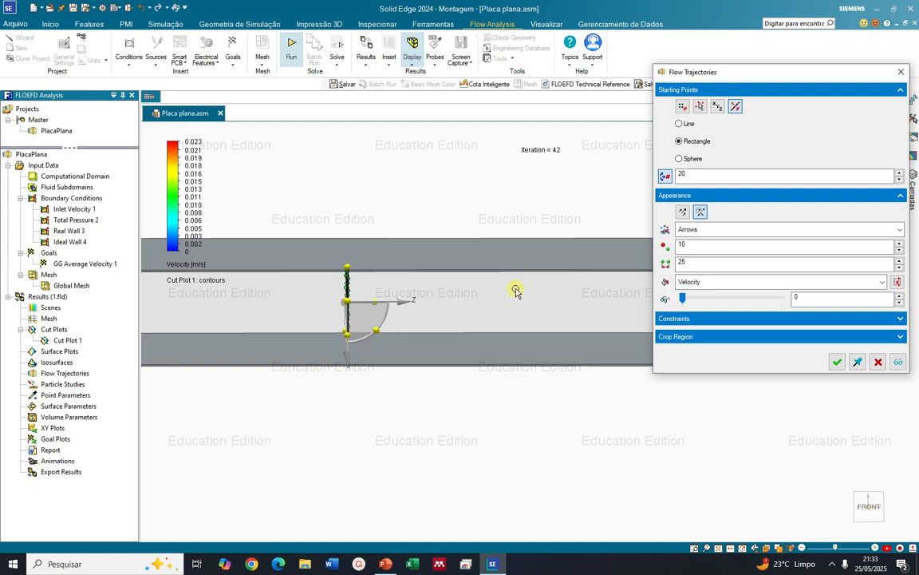
left_click(714, 230)
left_click(718, 253)
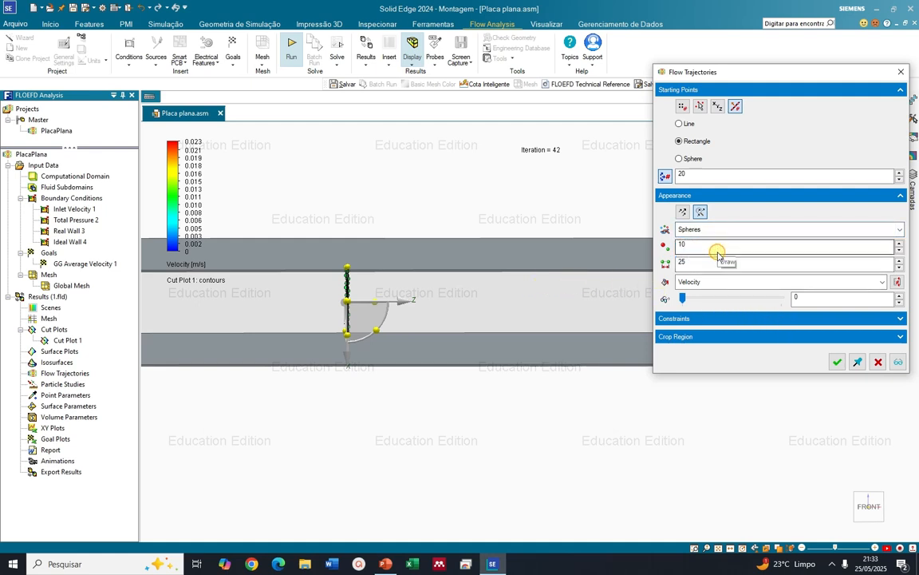
left_click(837, 362)
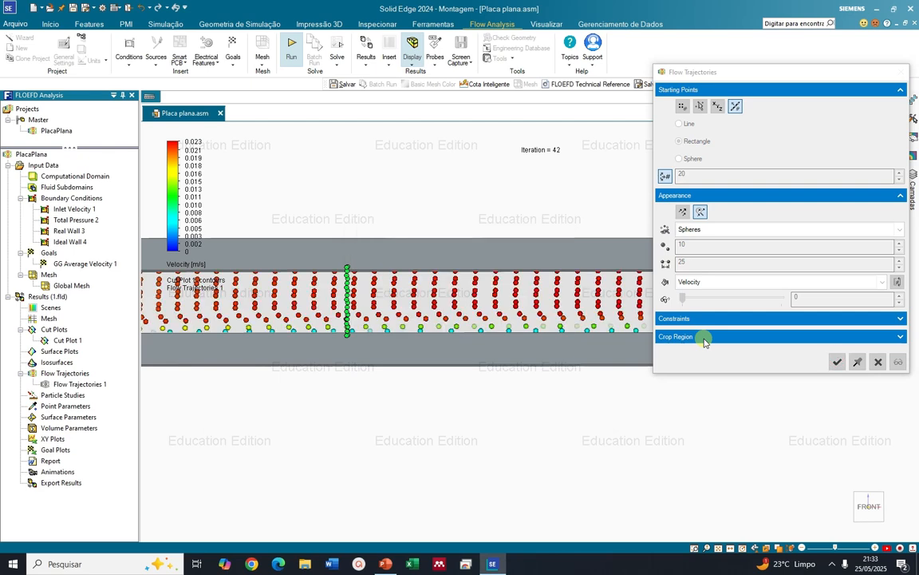
Display the whole frame, dismiss the OneDrive notification, and play the flow trajectories animation
scroll(423, 323, "down", 3)
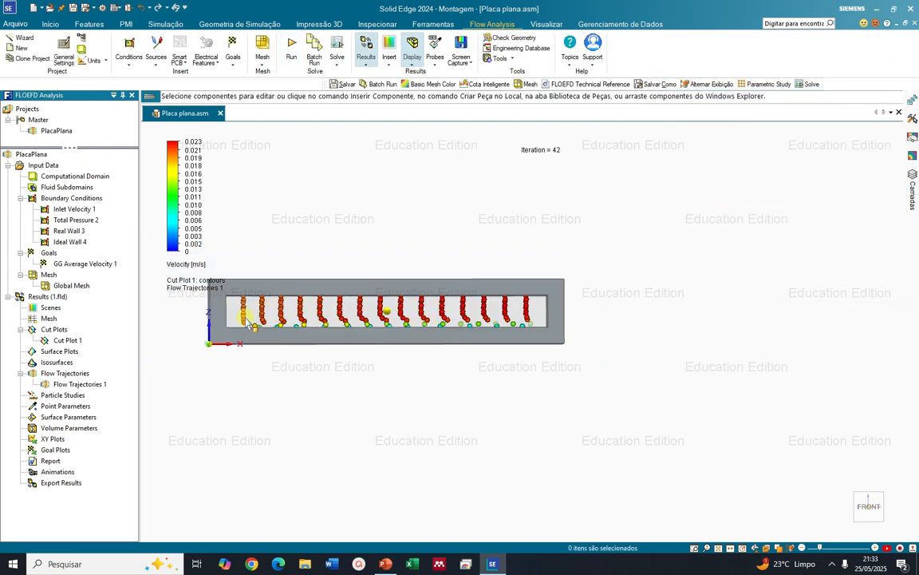
middle_click_drag(252, 326, 249, 321)
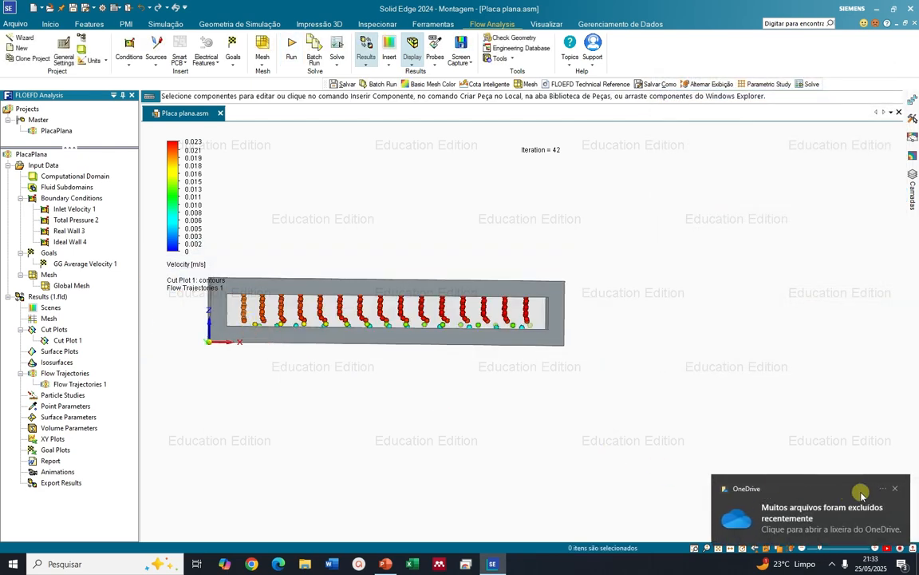
left_click(895, 489)
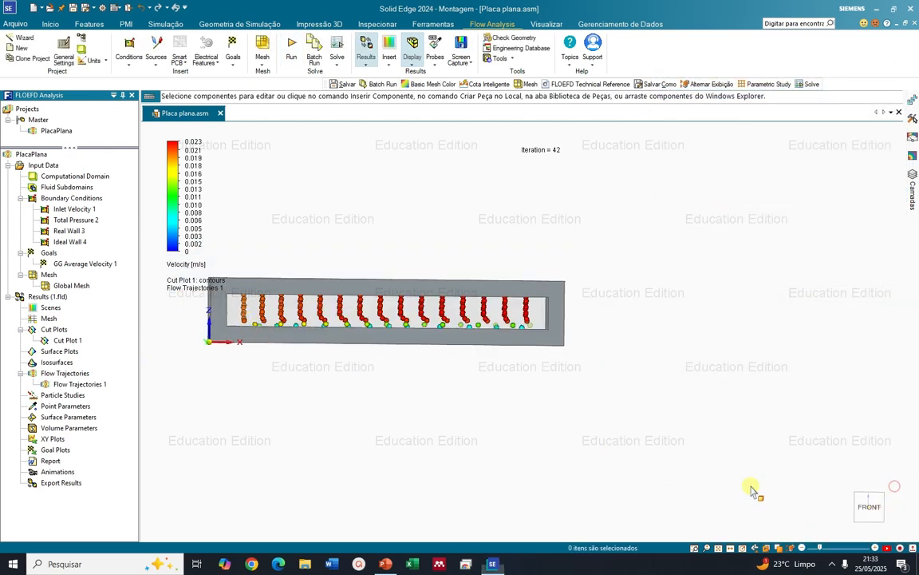
right_click(50, 388)
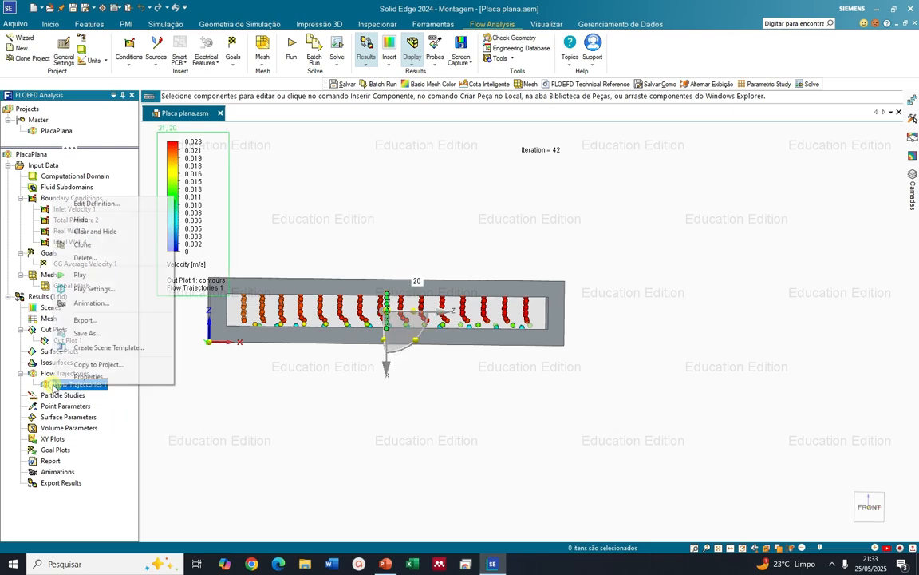
left_click(72, 274)
mouse_move(430, 422)
middle_mouse_down()
mouse_move(420, 411)
mouse_move(441, 400)
mouse_move(418, 412)
middle_mouse_up()
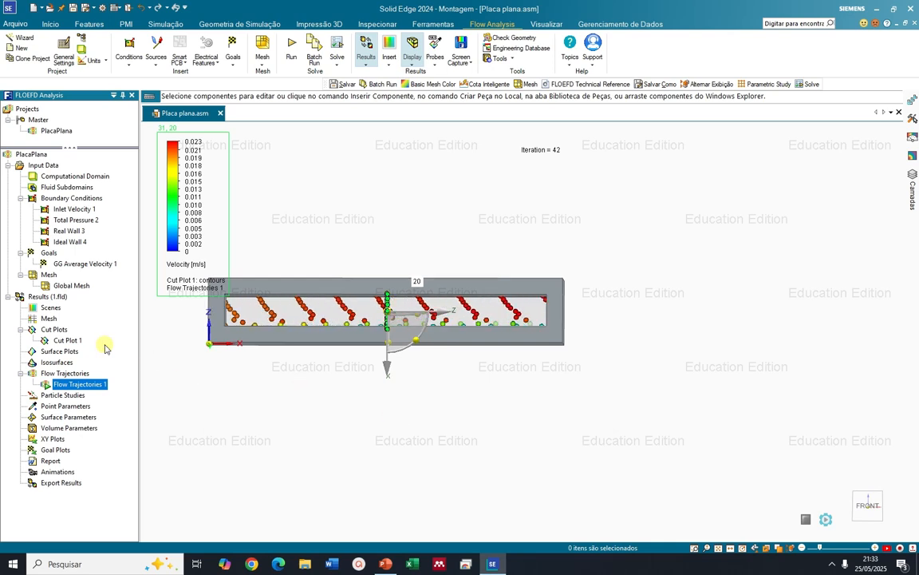
Hide Cut Plot 1 so only the animated flow trajectories are displayed in the frame's opening
right_click(56, 341)
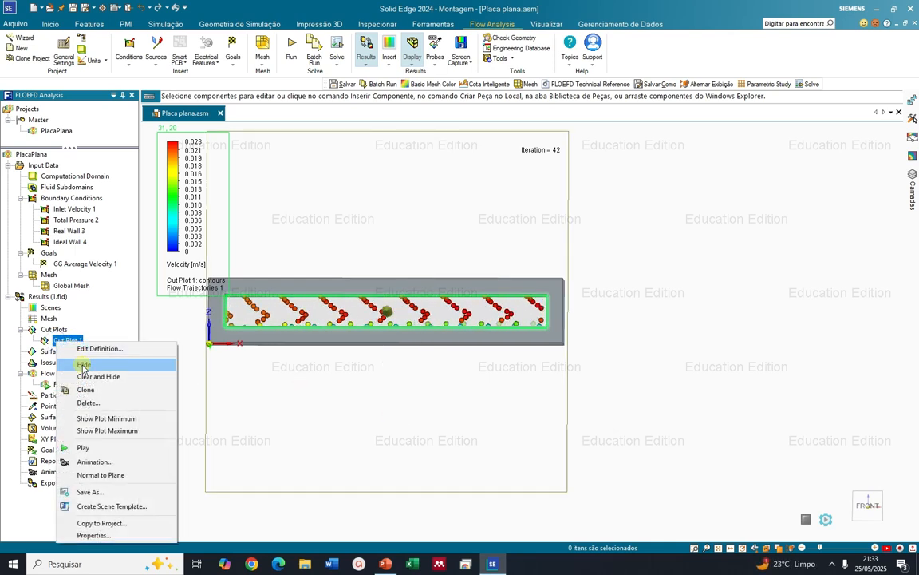
left_click(84, 361)
middle_click_drag(355, 391, 370, 395)
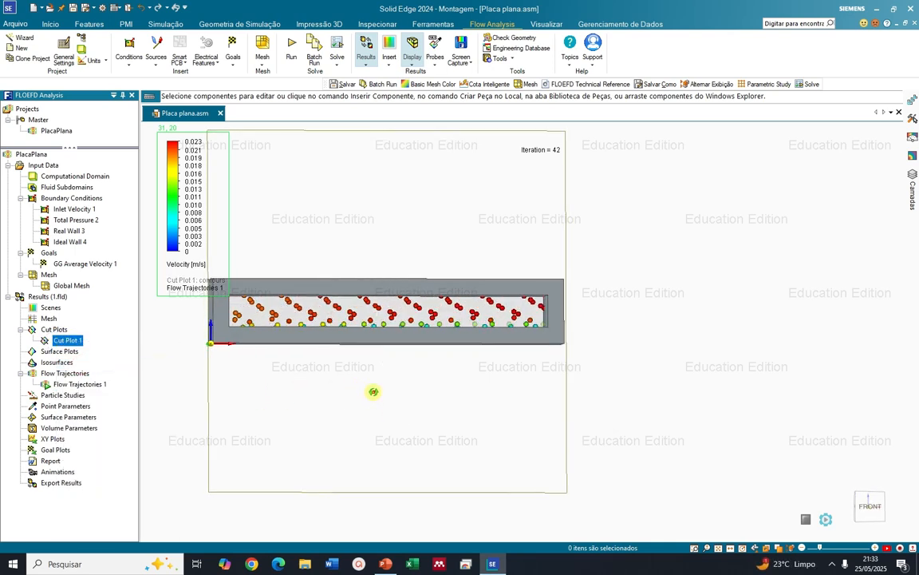
scroll(363, 391, "up", 4)
middle_click_drag(355, 387, 356, 378)
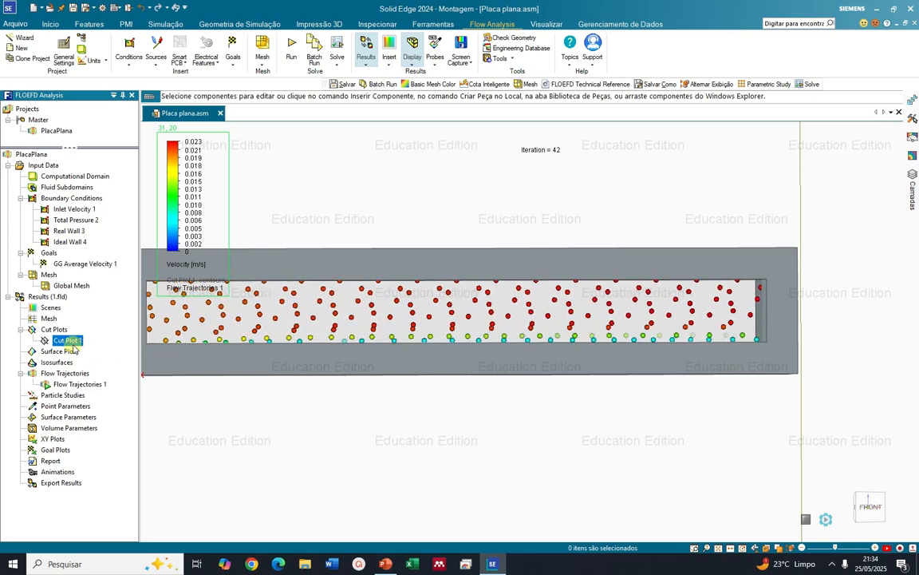
Stop the Flow Trajectories 1 animation and hide that plot
right_click(66, 383)
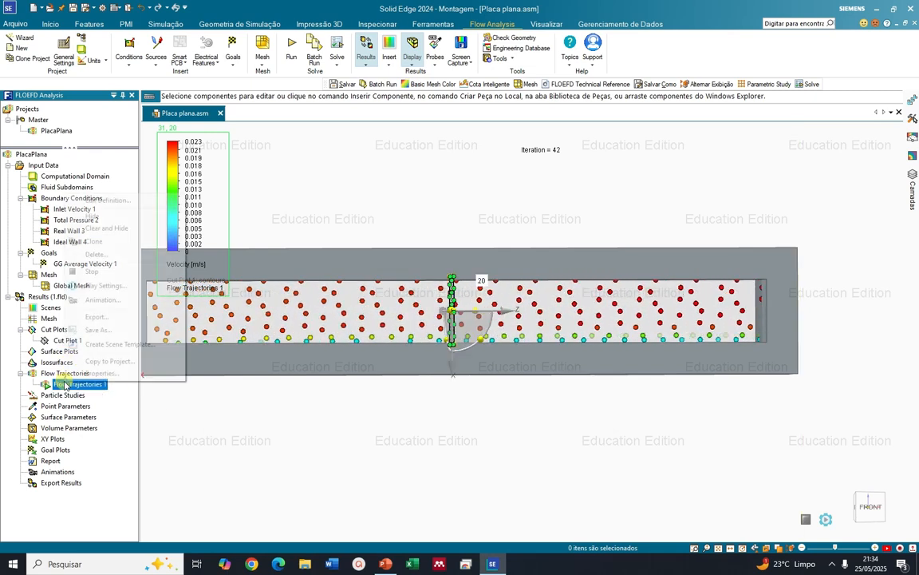
left_click(88, 272)
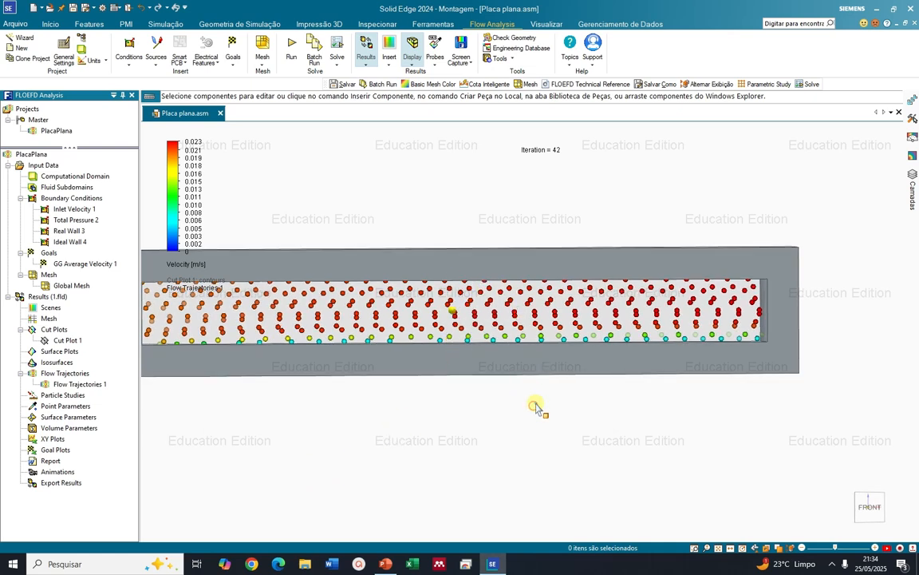
right_click(515, 380)
left_click(427, 406)
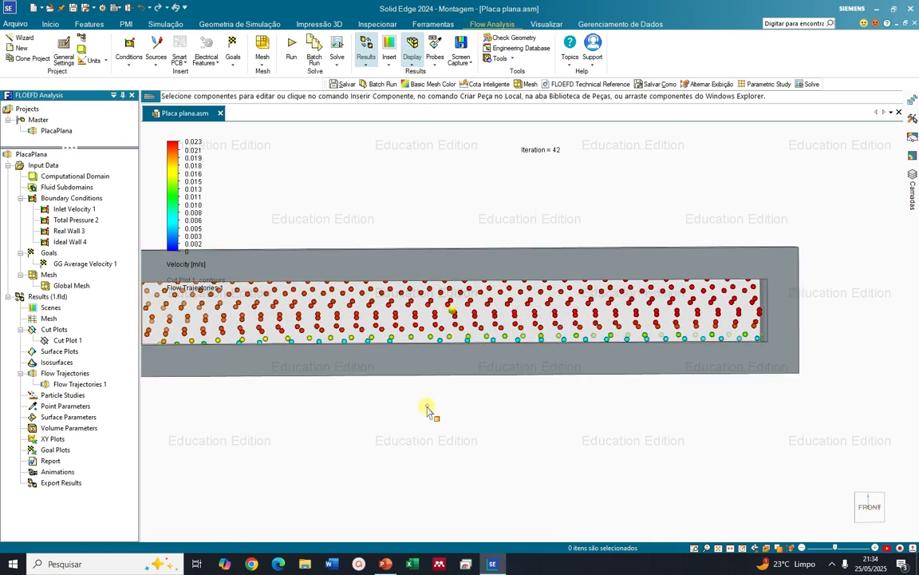
left_click(80, 384)
right_click(80, 385)
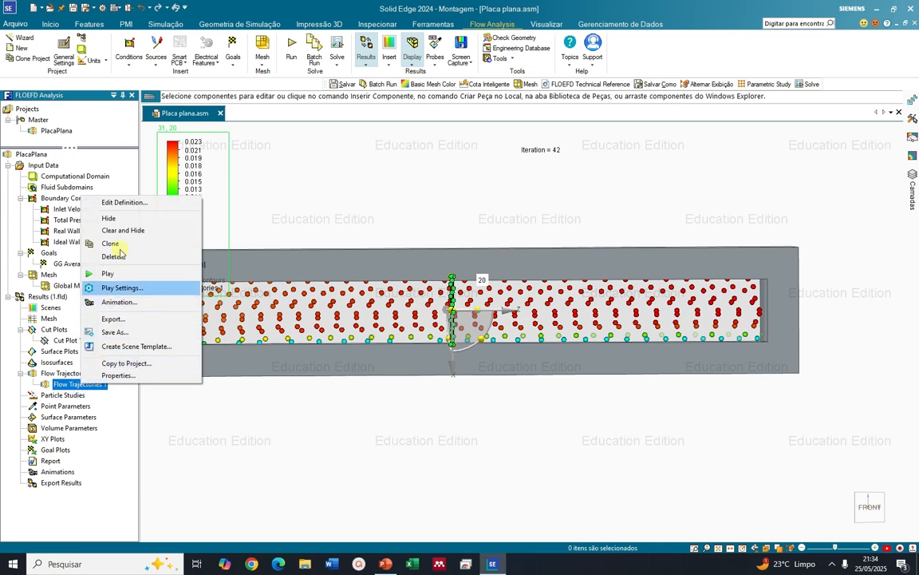
left_click(126, 220)
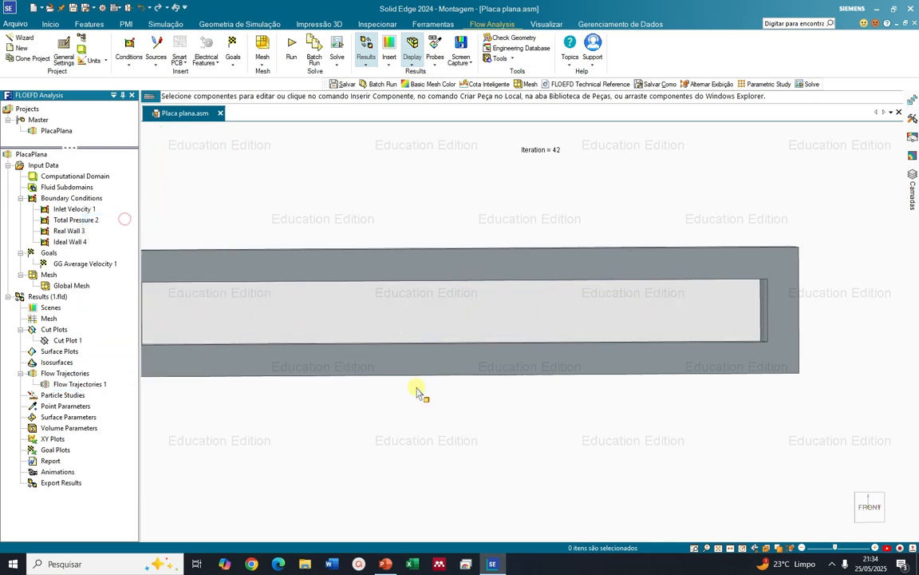
Start a new Point Parameters result with Velocity as the parameter and points defined by coordinates
right_click(67, 408)
left_click(89, 414)
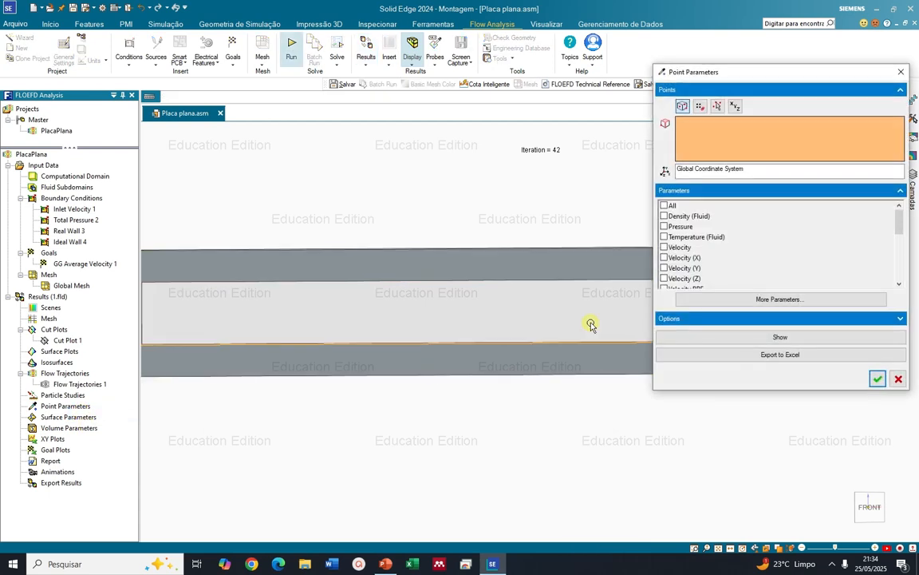
left_click_drag(899, 229, 872, 233)
left_click(665, 237)
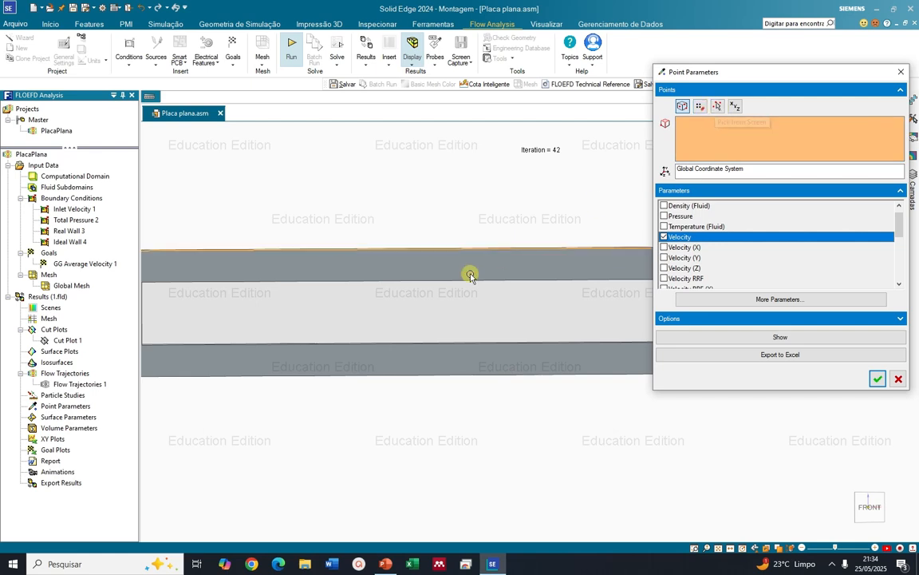
left_click(735, 107)
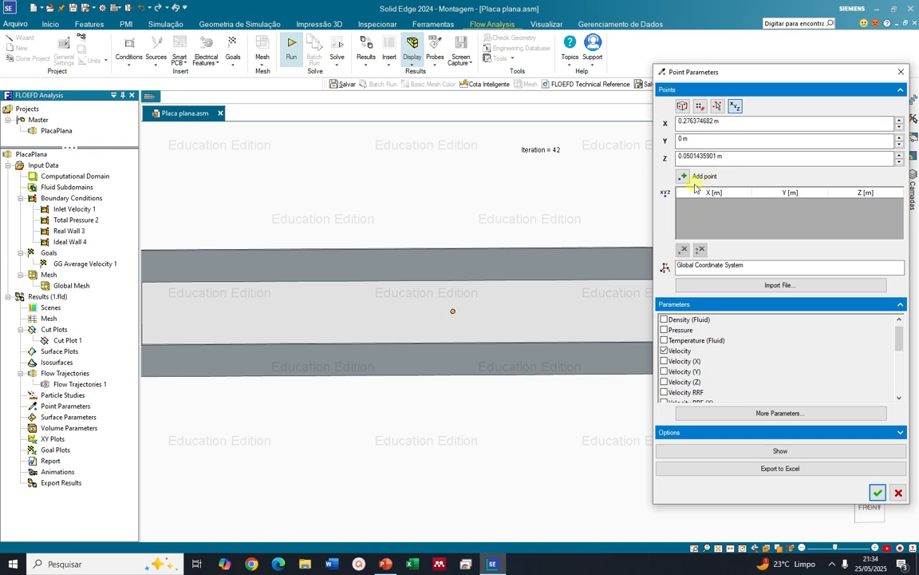
Set the point's X coordinate to 0.25 m and pick its Z location at the opening's lower edge
scroll(482, 344, "down", 5)
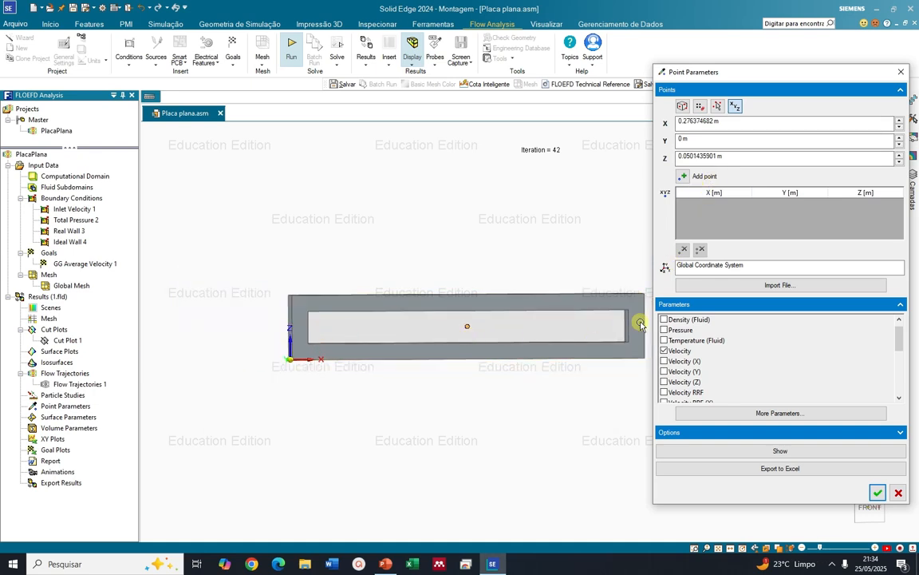
mouse_move(619, 325)
middle_mouse_down()
mouse_move(604, 330)
mouse_move(634, 324)
middle_mouse_up()
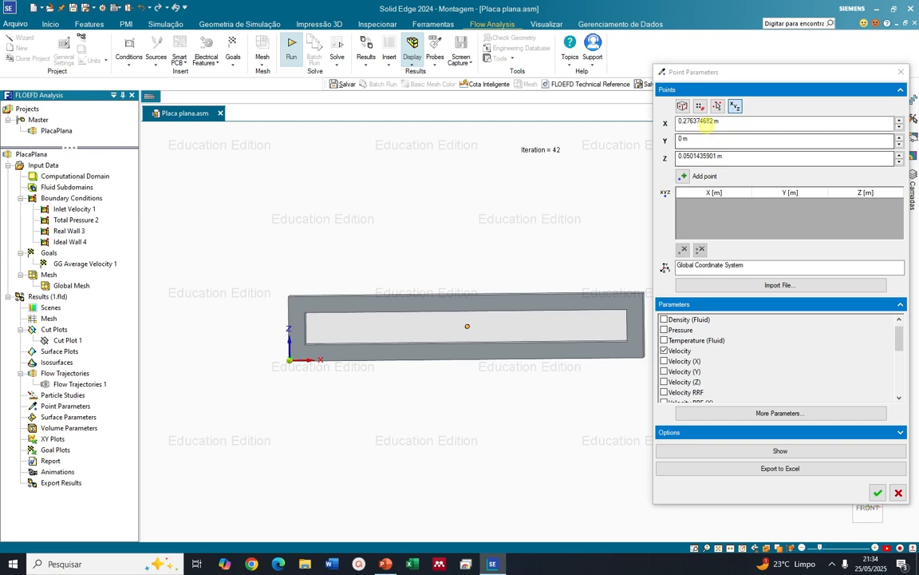
left_click_drag(712, 121, 680, 122)
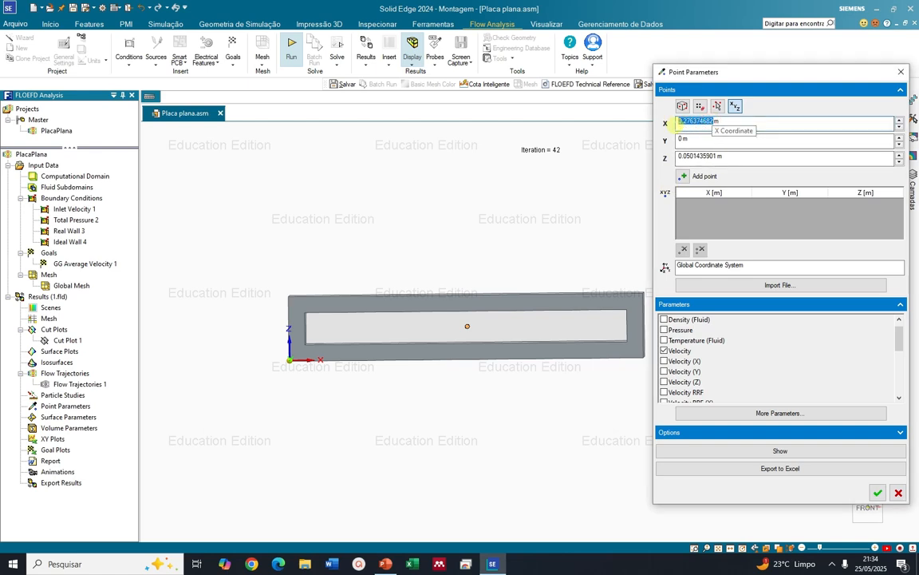
type("0.25")
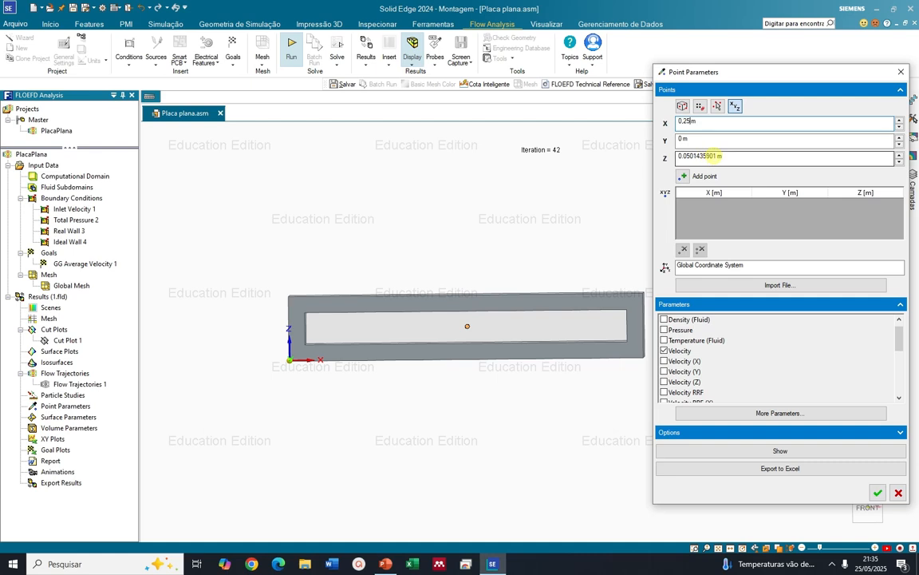
left_click_drag(715, 156, 691, 157)
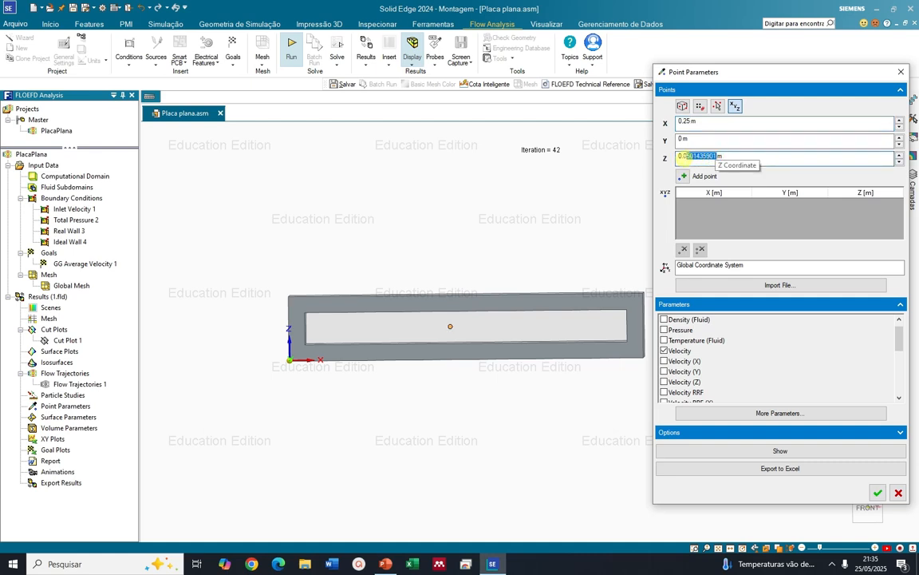
type("0")
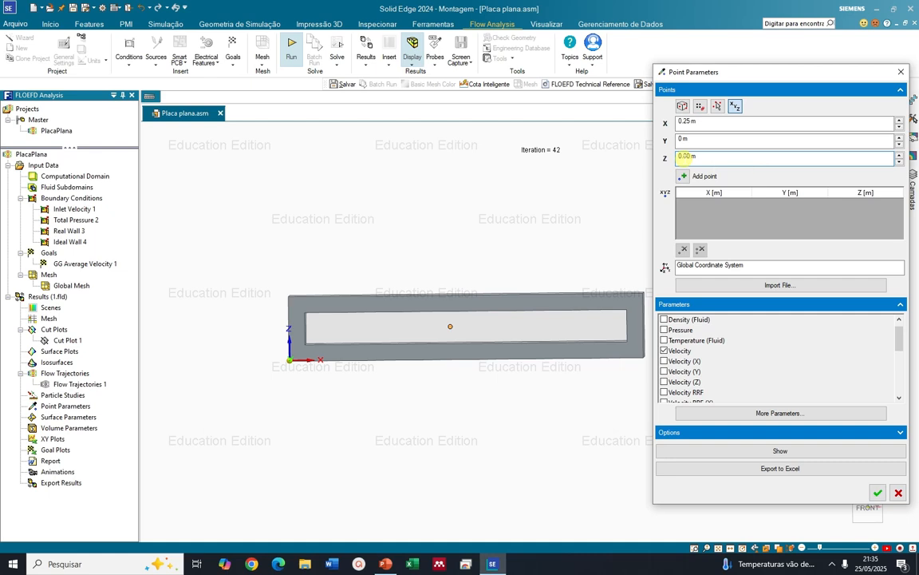
left_click(455, 344)
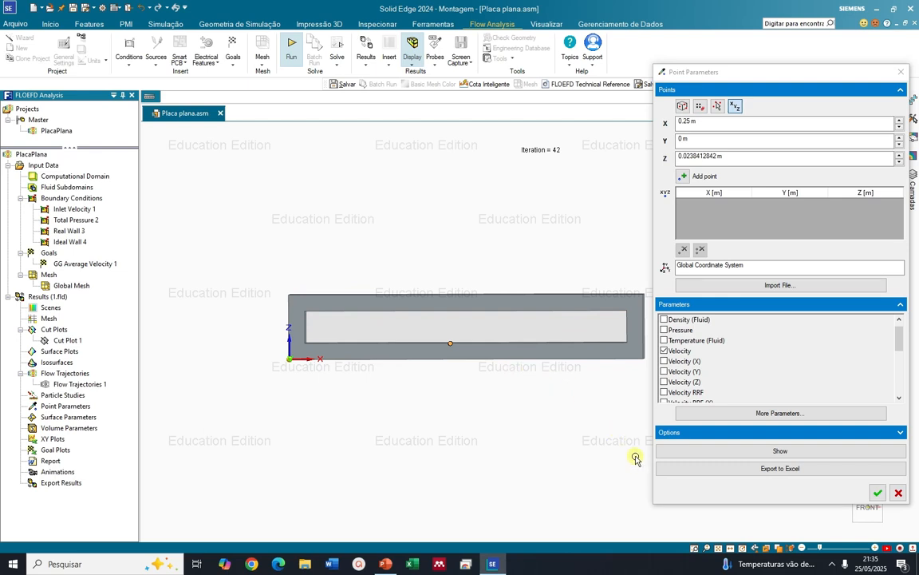
Check the point against the opening's lower edge, set its Z coordinate to 0.025 m and add it to the list
left_click(875, 517)
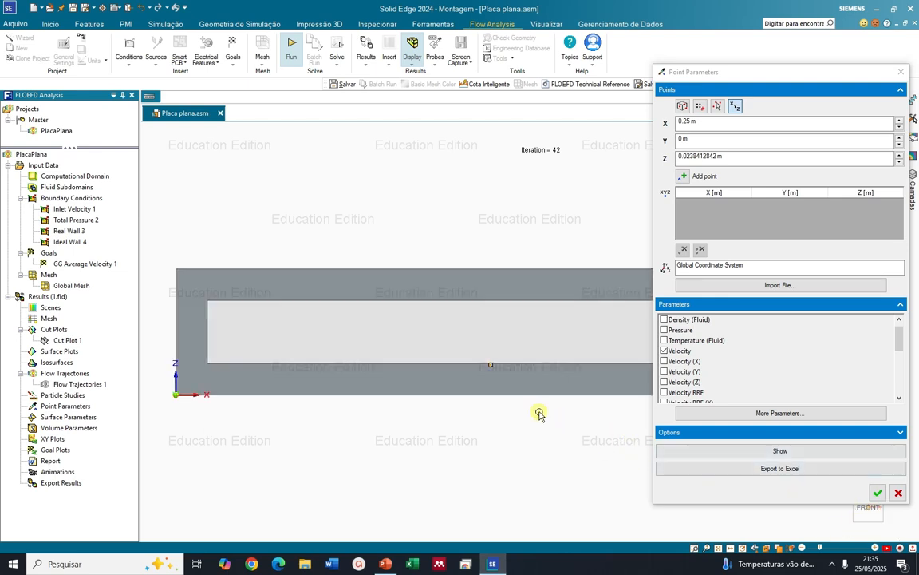
scroll(479, 367, "up", 3)
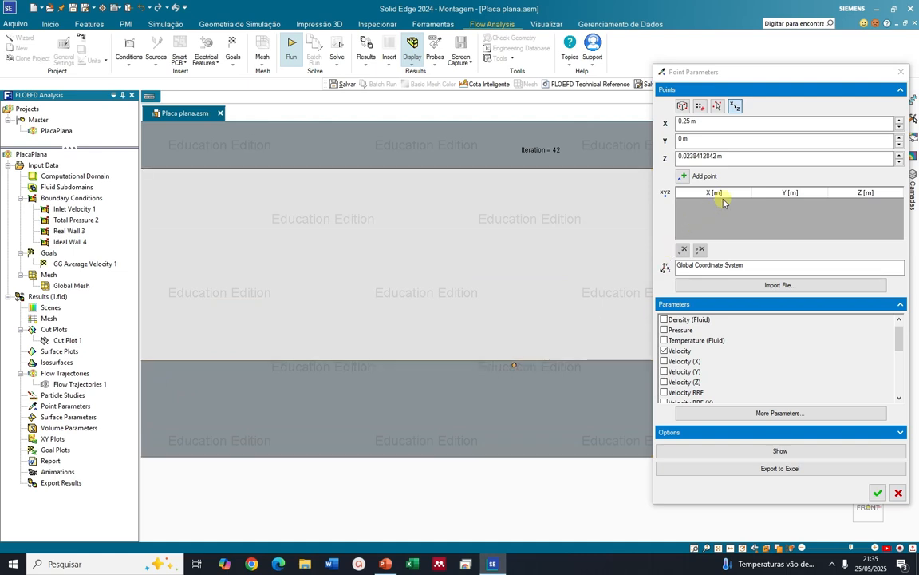
scroll(428, 369, "down", 3)
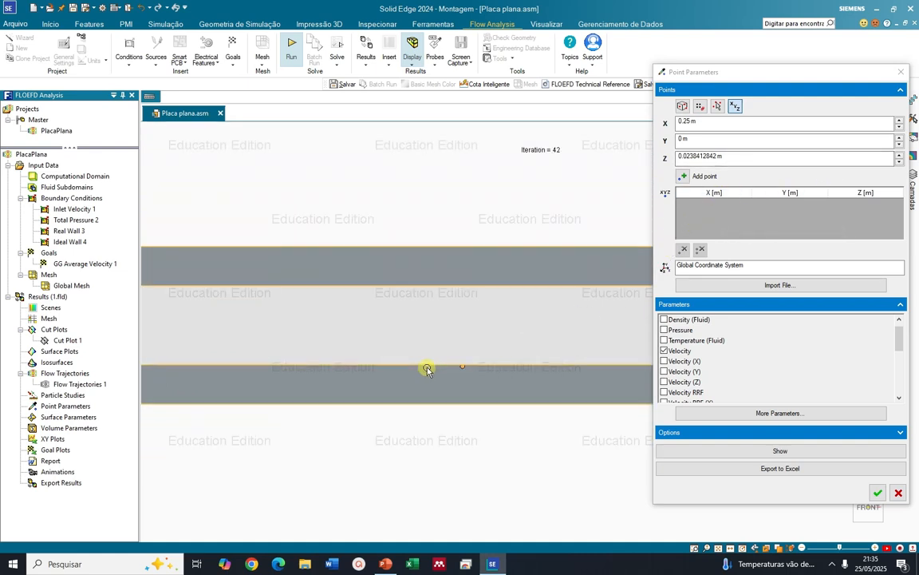
scroll(266, 375, "down", 2)
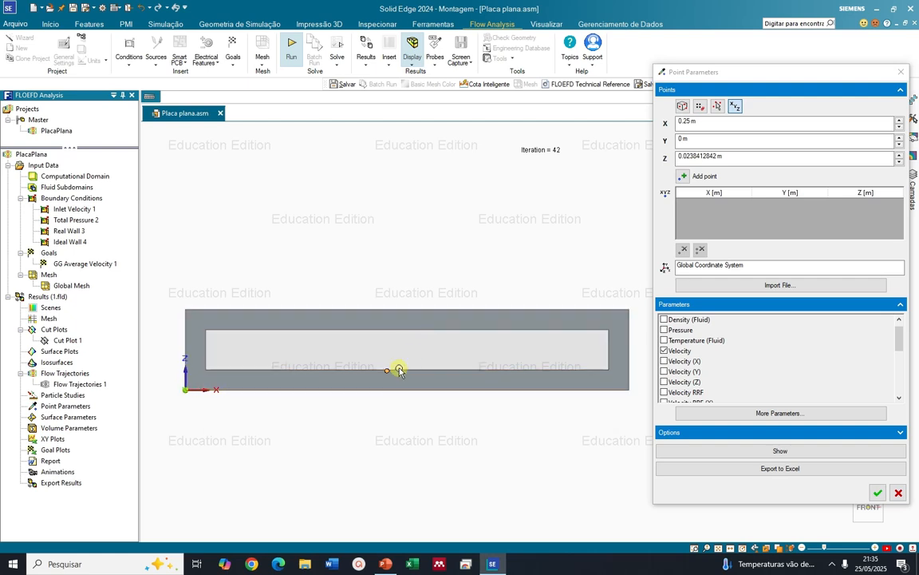
scroll(387, 373, "up", 3)
scroll(387, 373, "up", 3)
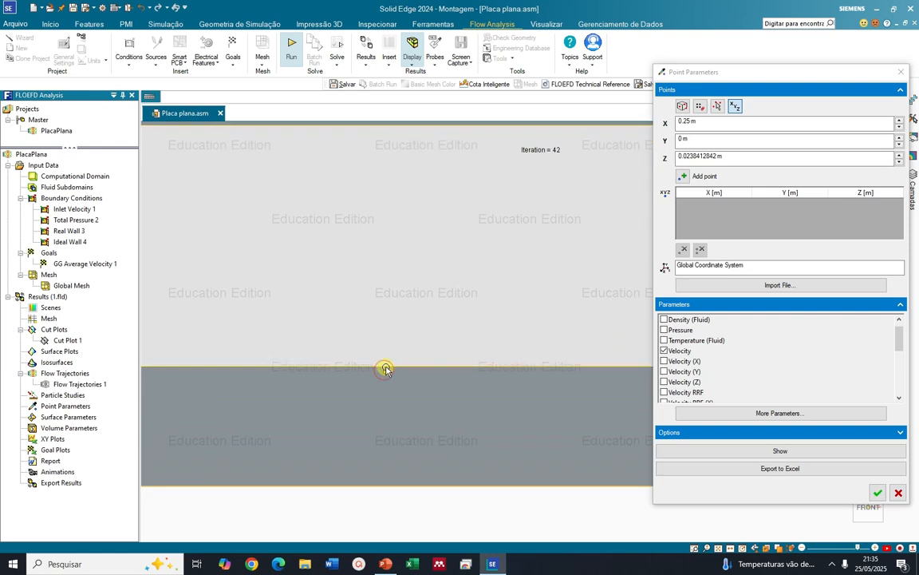
scroll(487, 347, "down", 2)
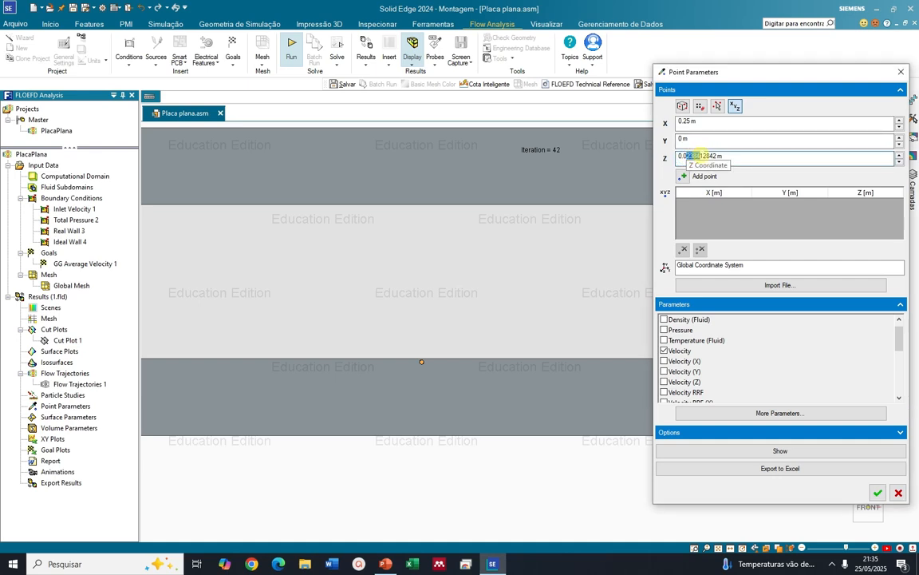
type("25")
left_click(715, 142)
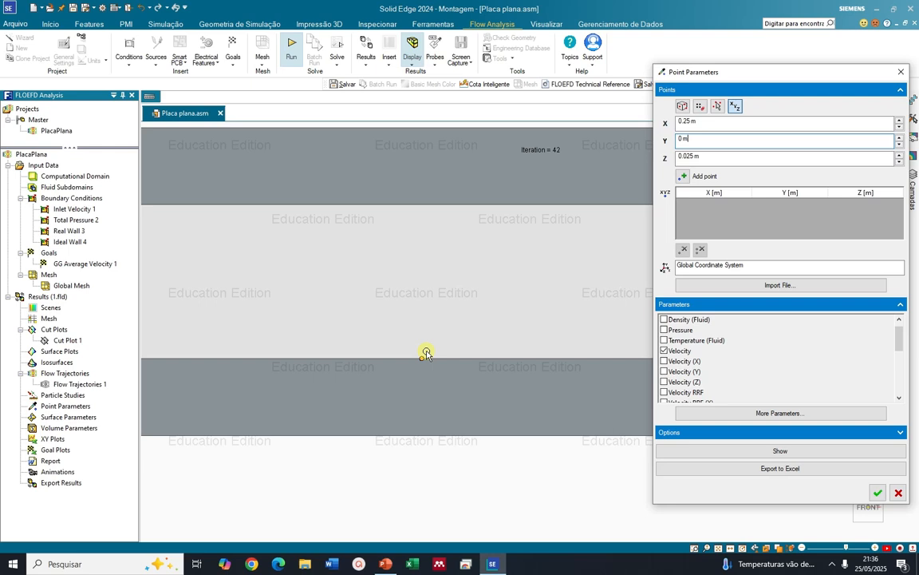
left_click(682, 176)
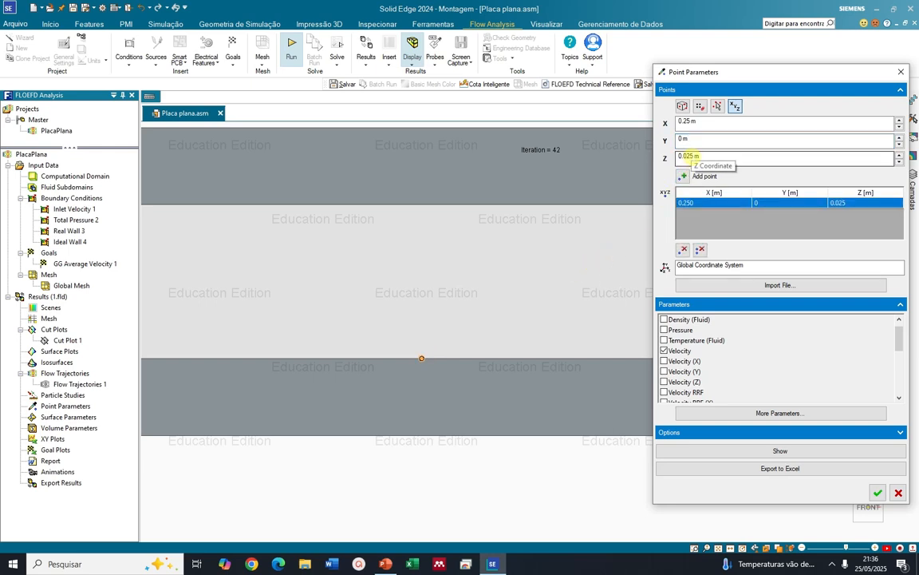
Add two more points at X 0.25 m and Y 0 m, with Z at 0.035 m and 0.045 m
left_click(688, 156)
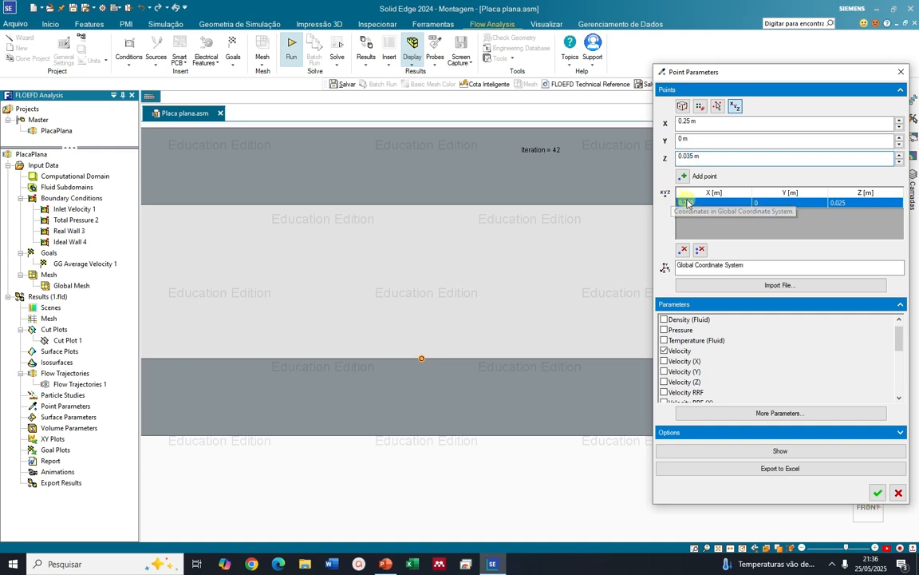
left_click(683, 176)
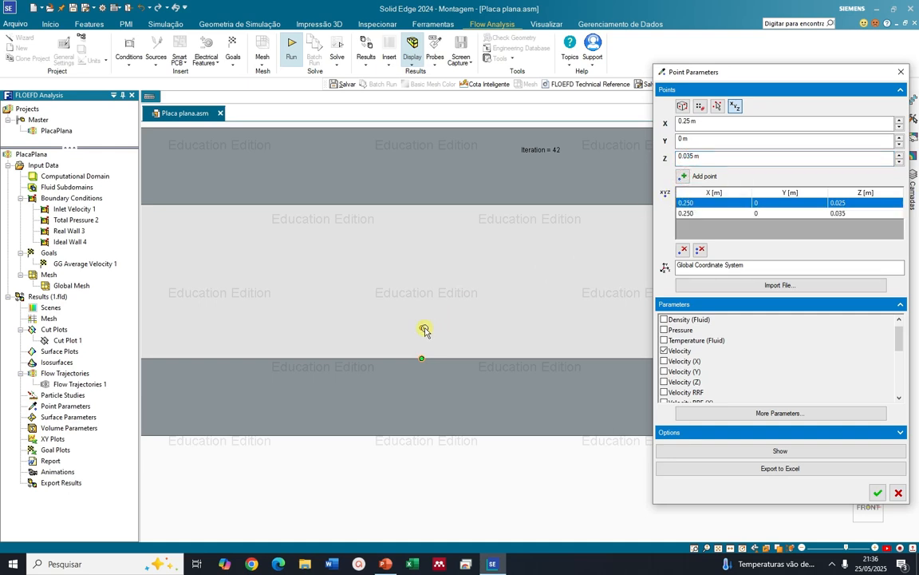
left_click(689, 157)
left_click_drag(691, 158, 687, 158)
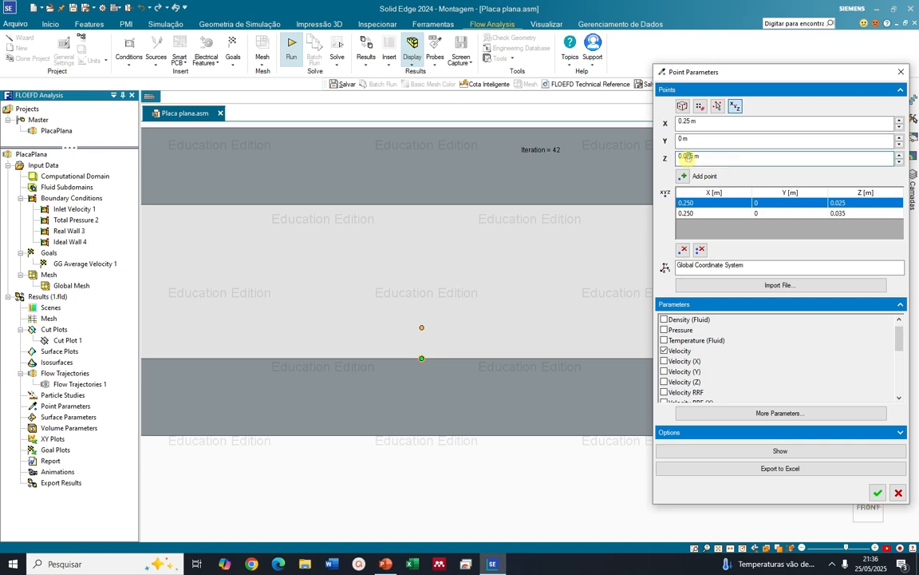
type("4")
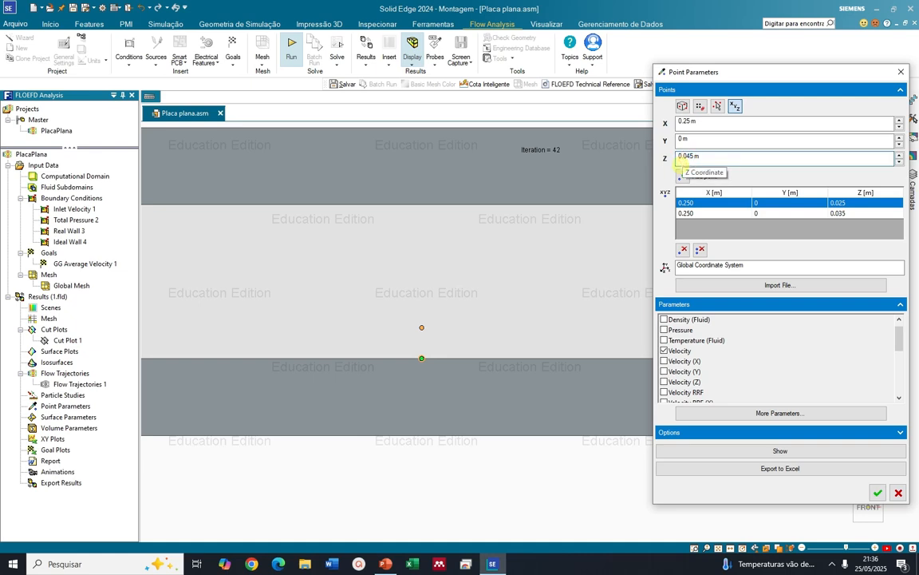
left_click(683, 175)
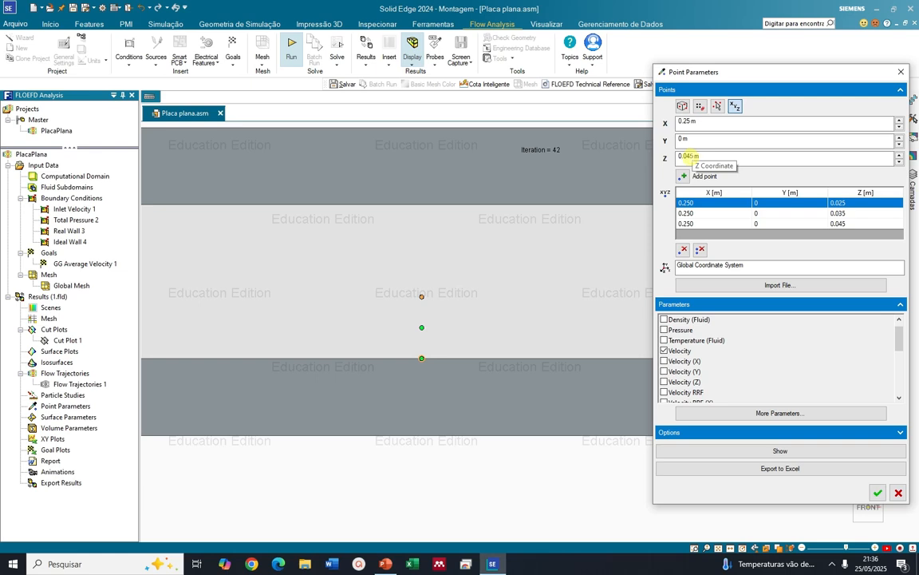
Add points with Z at 0.055 m and 0.065 m, keeping X at 0.25 m and Y at 0 m
left_click_drag(691, 158, 687, 157)
type("5")
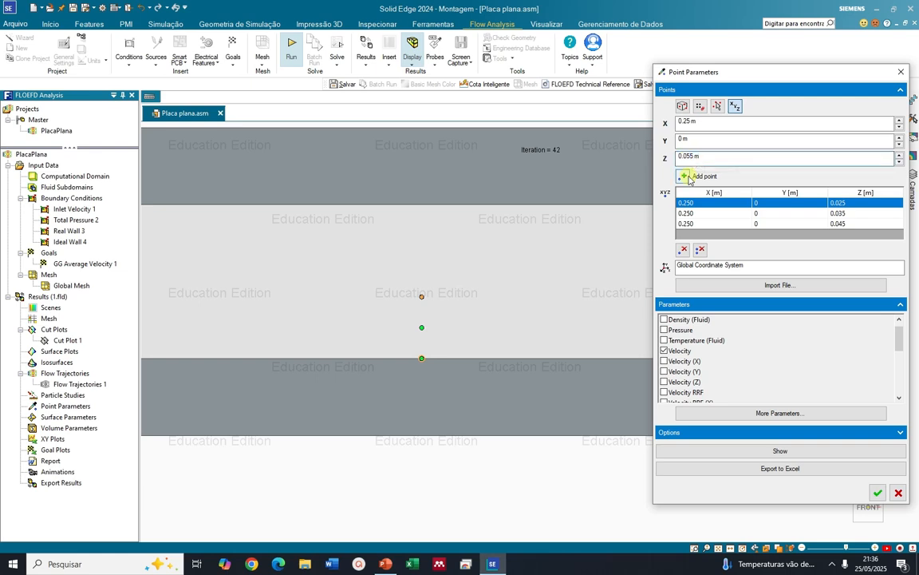
left_click(683, 176)
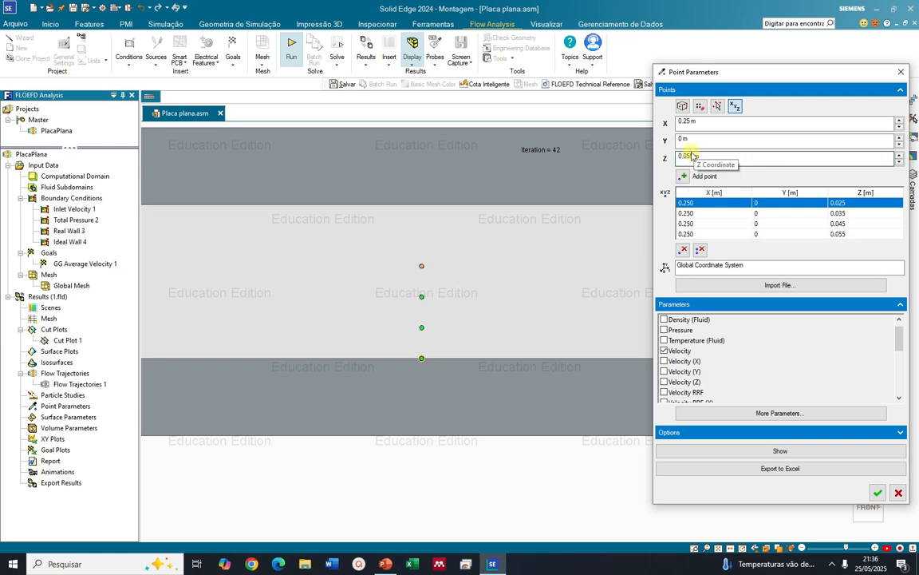
left_click_drag(691, 157, 687, 157)
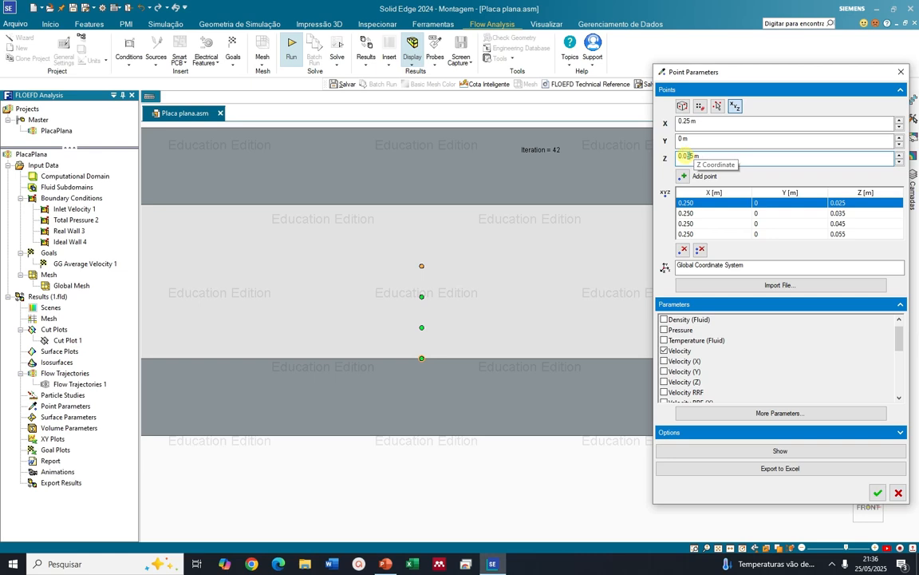
type("6")
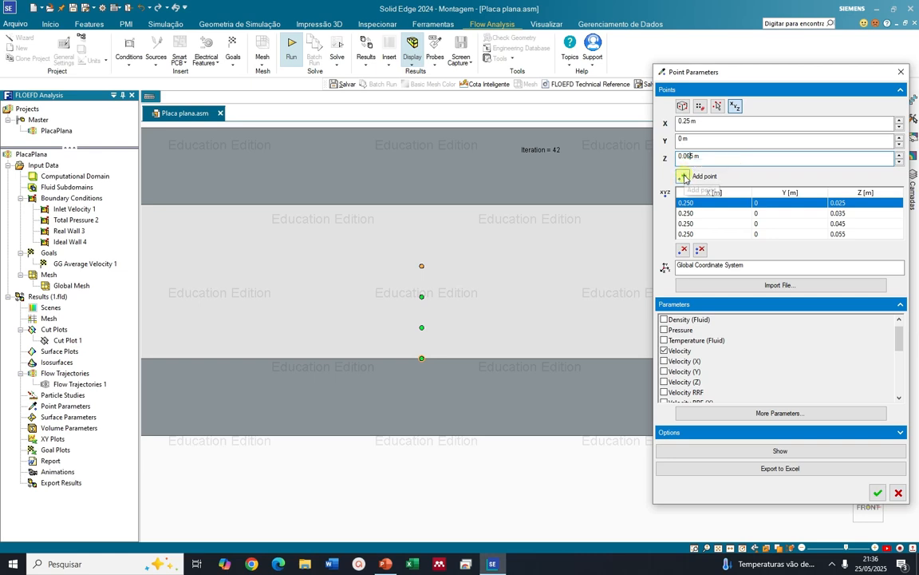
left_click(683, 176)
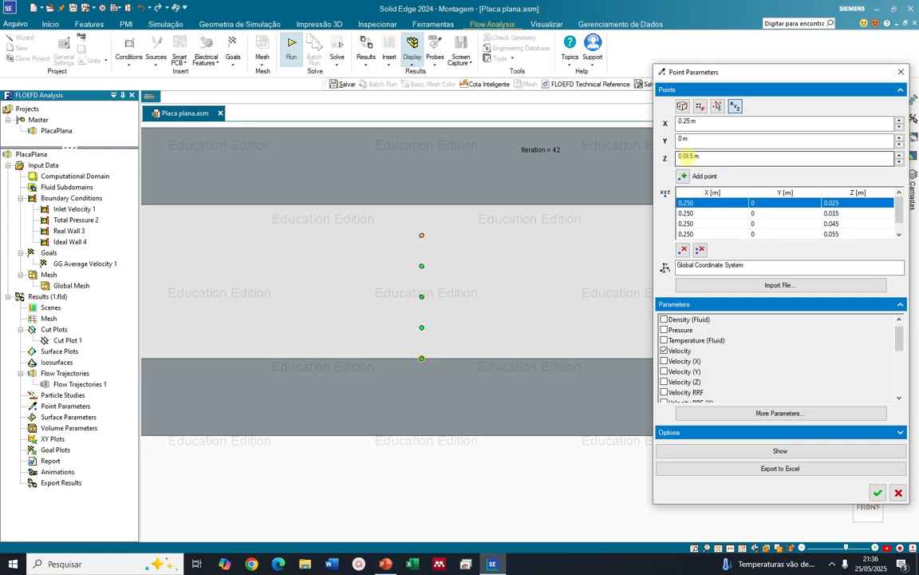
Add a final point with Z at 0.075 m, check the point list and show the velocity results for all points
left_click_drag(692, 156, 688, 156)
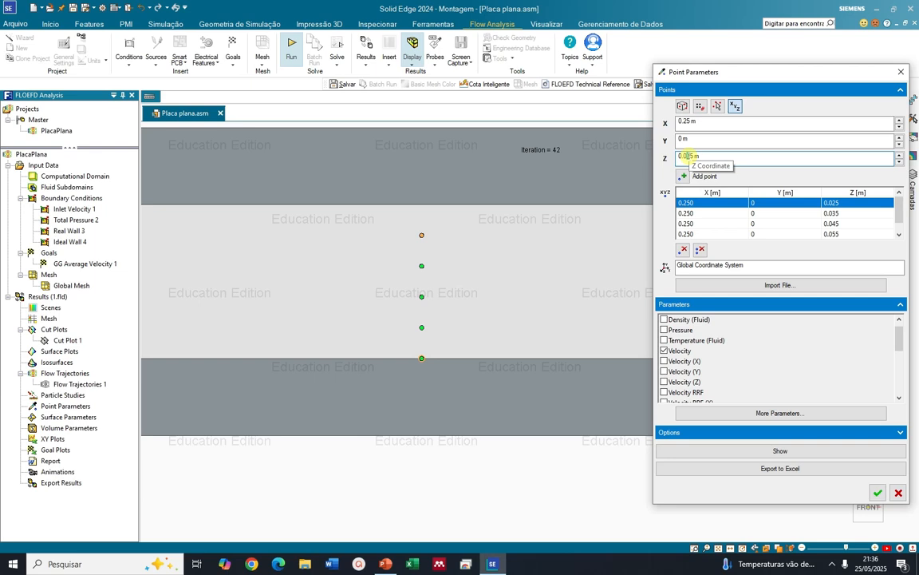
left_click(684, 176)
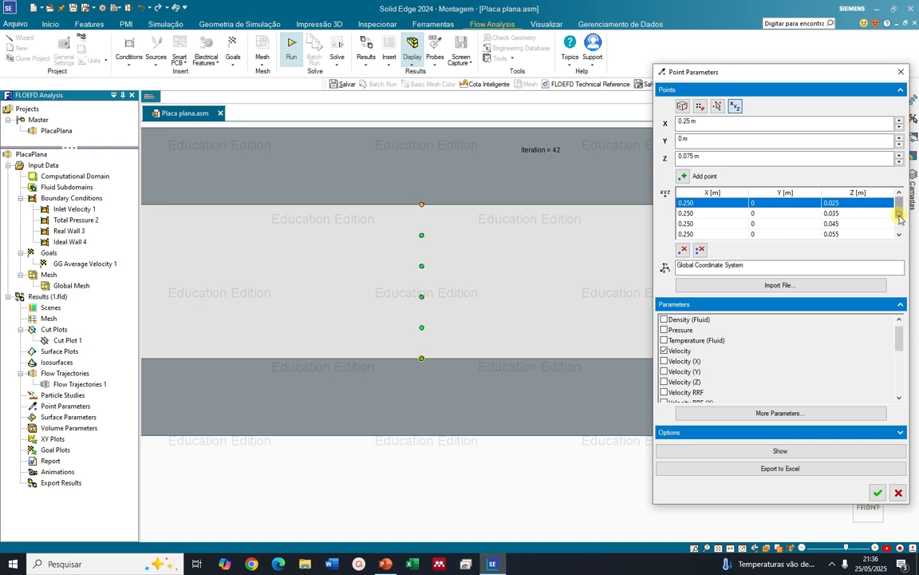
left_click_drag(899, 217, 900, 228)
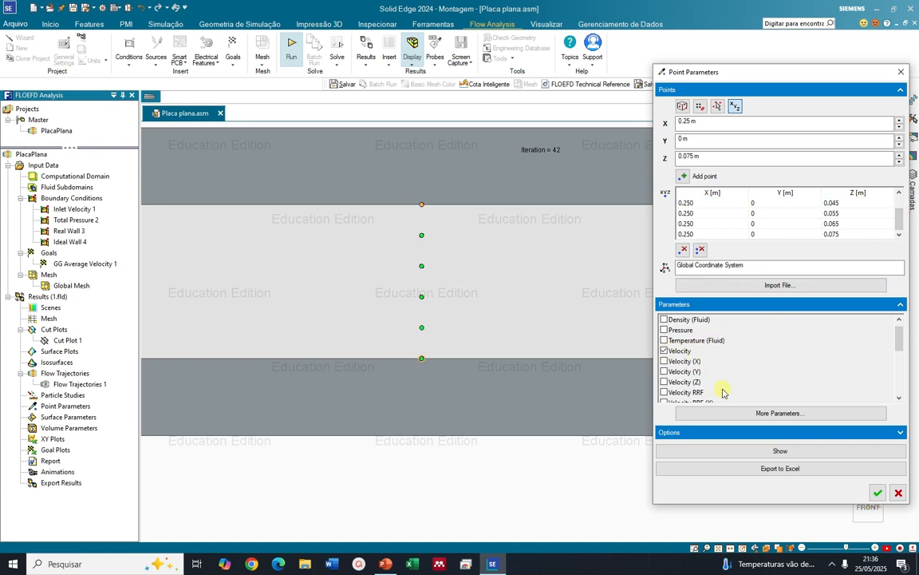
left_click(780, 451)
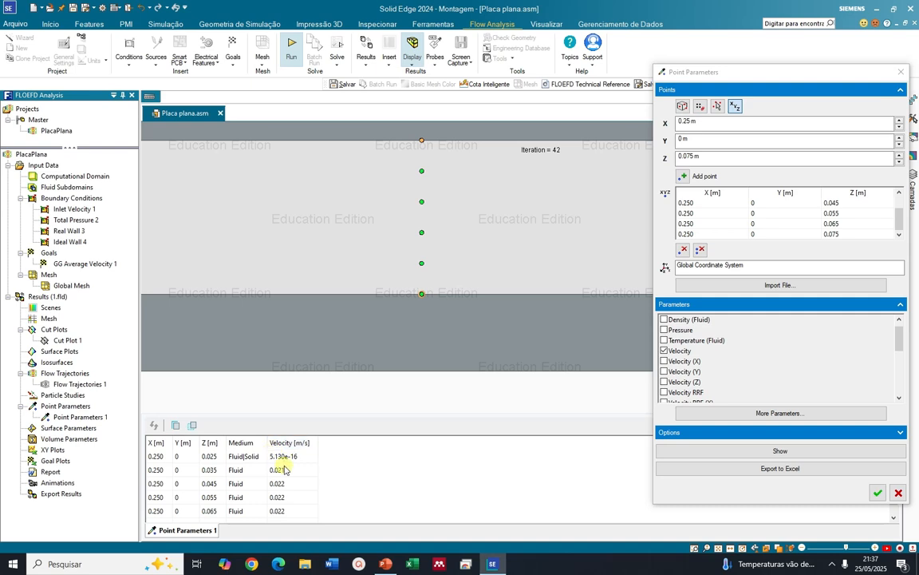
Close the point parameters definition and display Cut Plot 1 together with the Point Parameters 1 points, inspecting them over the velocity contours
left_click(51, 340)
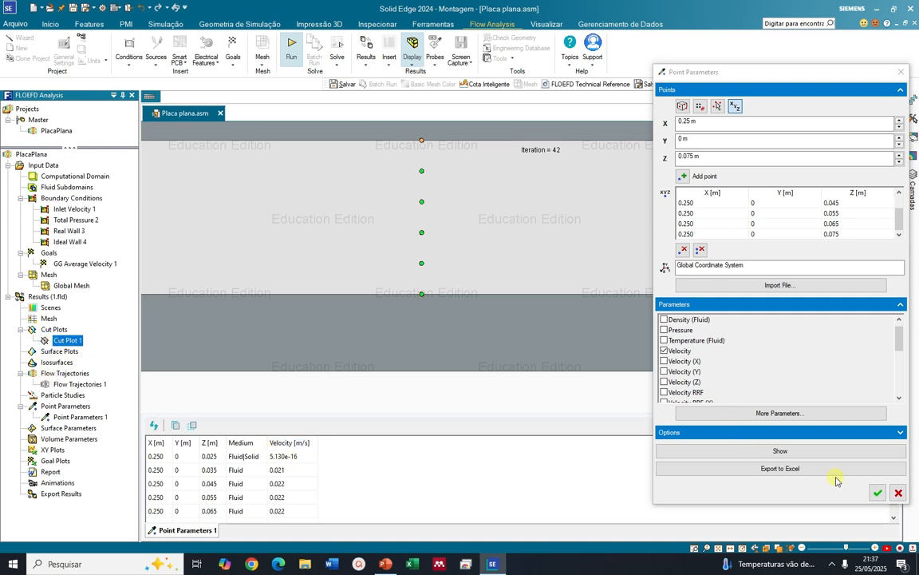
left_click(897, 492)
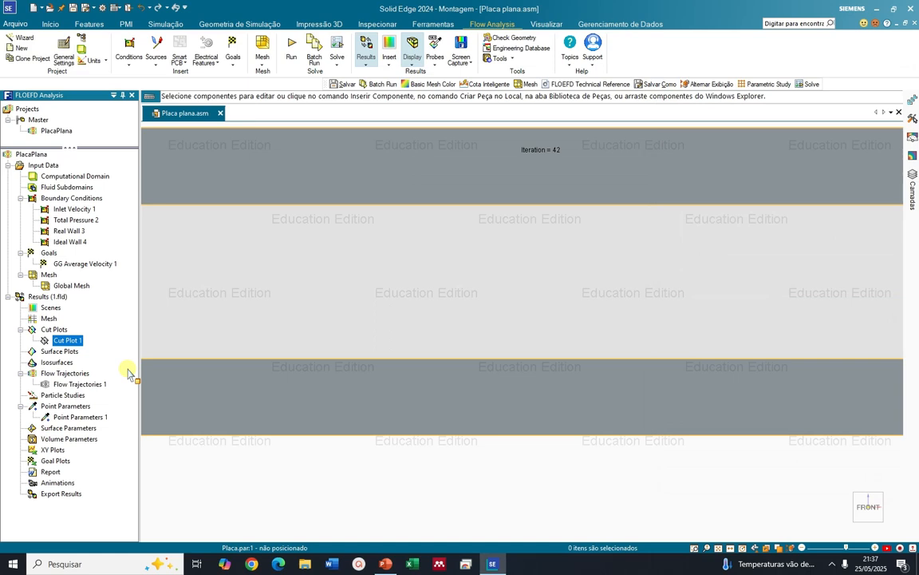
right_click(68, 341)
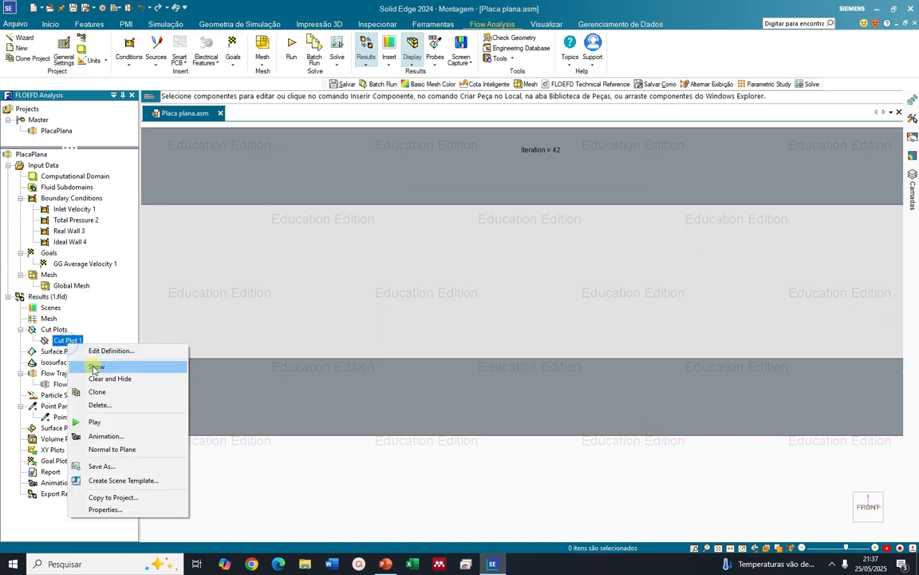
left_click(95, 367)
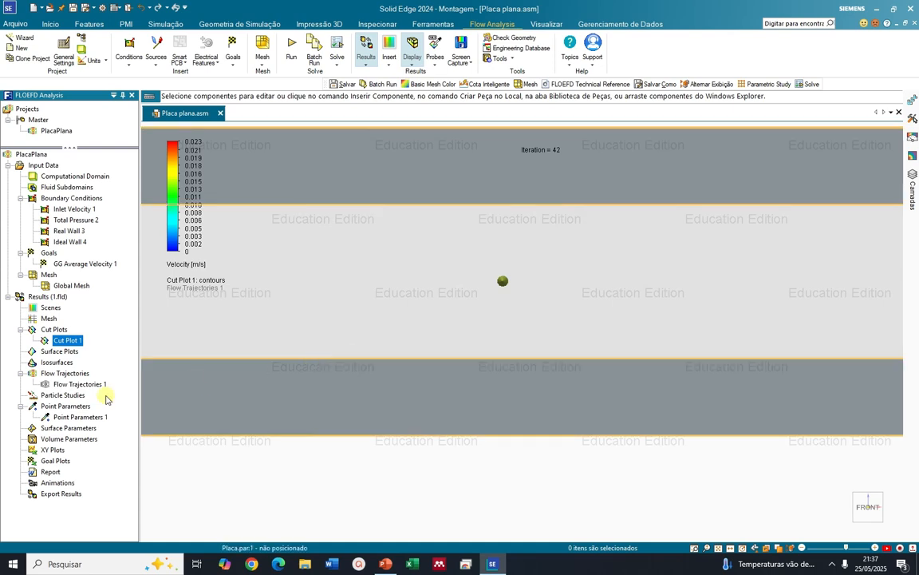
left_click(94, 417)
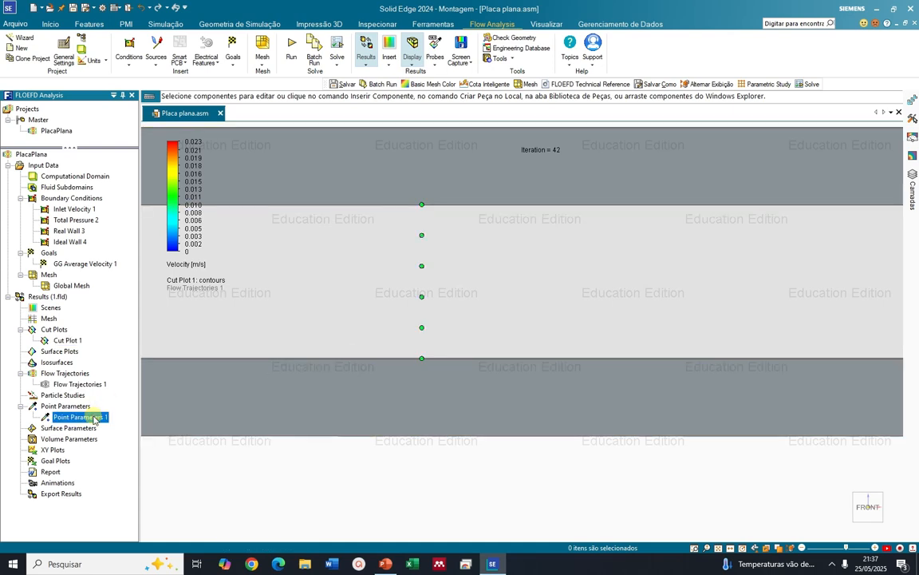
middle_click_drag(400, 408, 399, 408)
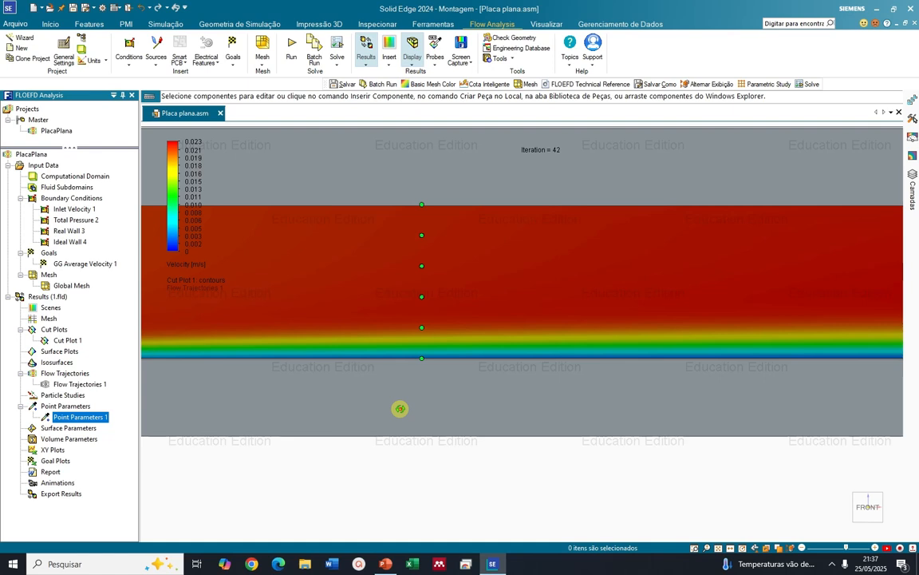
scroll(403, 407, "down", 4)
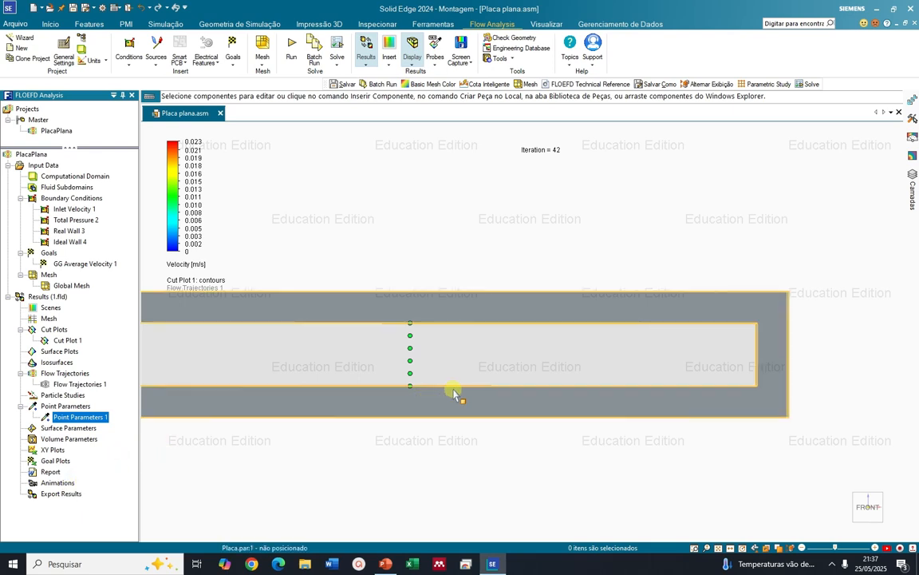
scroll(456, 391, "down", 2)
scroll(419, 371, "up", 1)
mouse_move(419, 372)
middle_mouse_down()
mouse_move(415, 379)
mouse_move(429, 371)
mouse_move(408, 369)
middle_mouse_up()
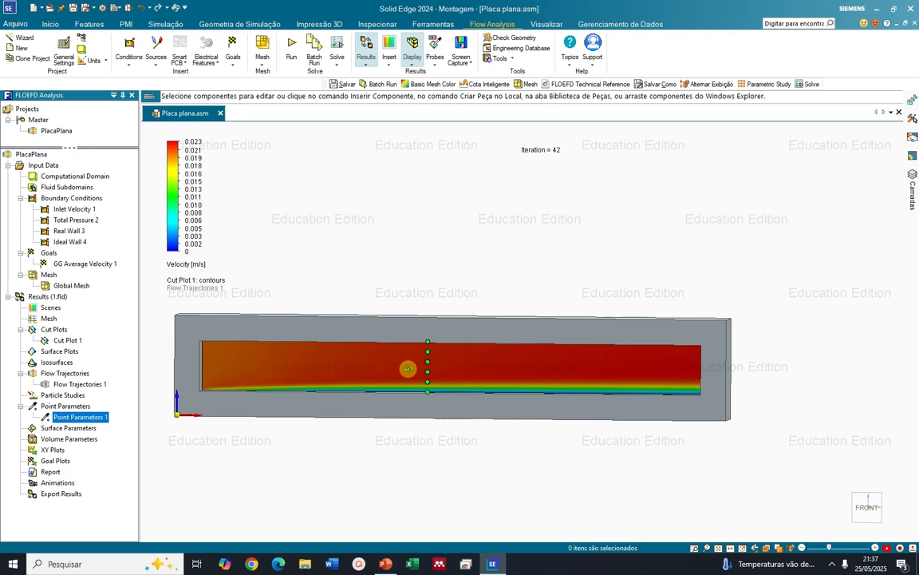
middle_click_drag(408, 369, 408, 370)
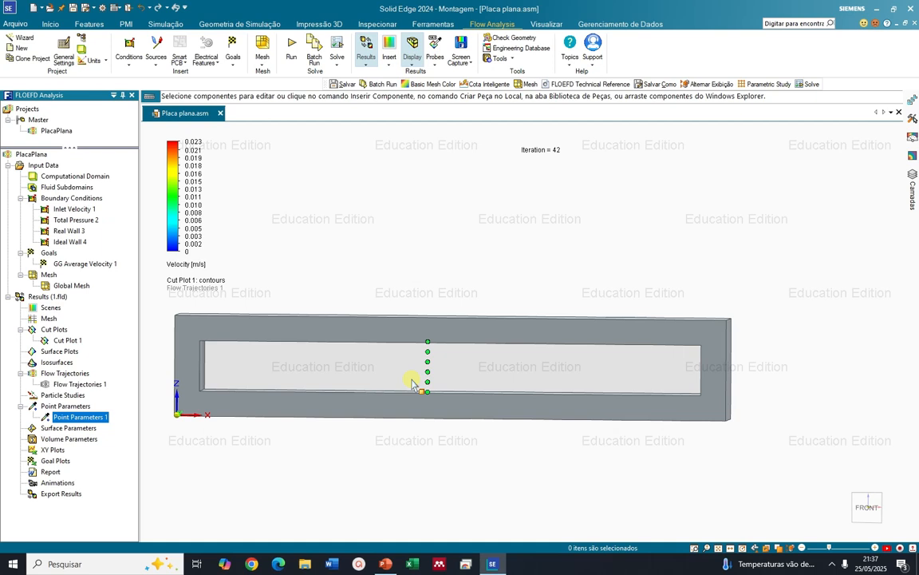
Switch to the PowerPoint lecture and find the laminar flat-plate boundary-layer slides with the Blasius velocity profile table
left_click(385, 564)
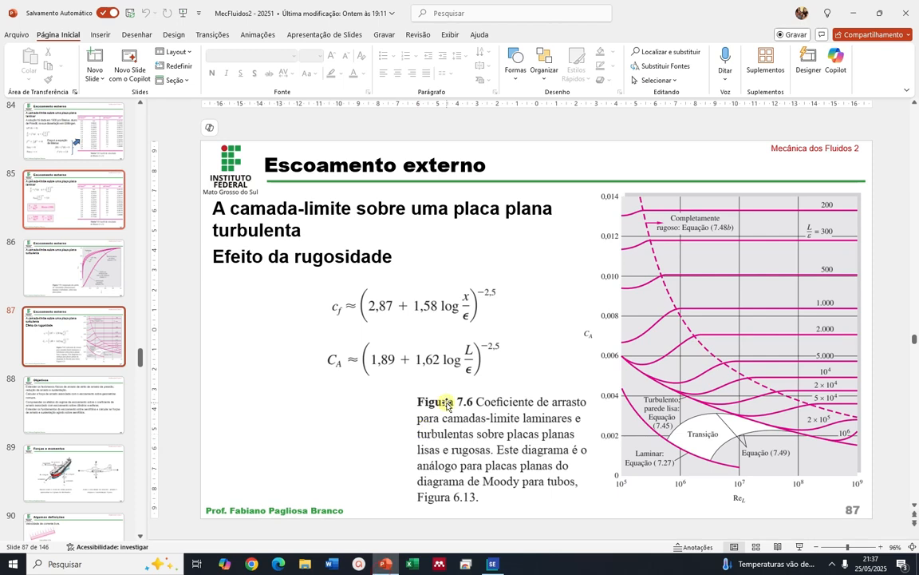
scroll(447, 405, "down", 2)
scroll(446, 405, "up", 4)
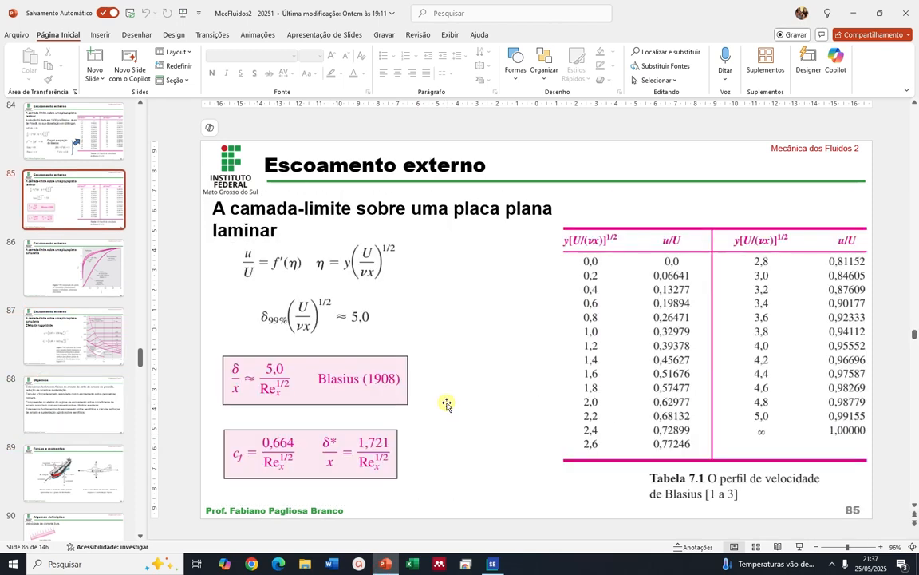
scroll(447, 405, "up", 2)
scroll(463, 404, "down", 1)
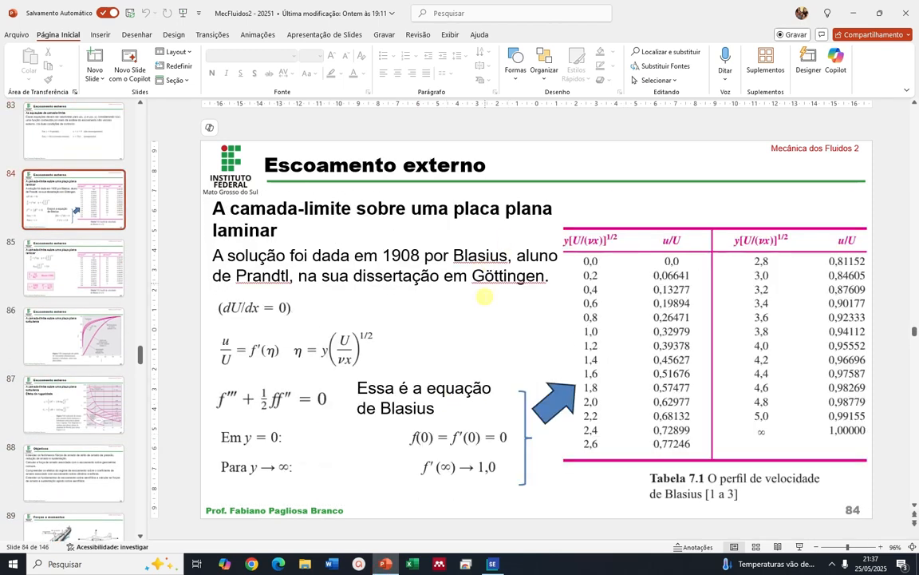